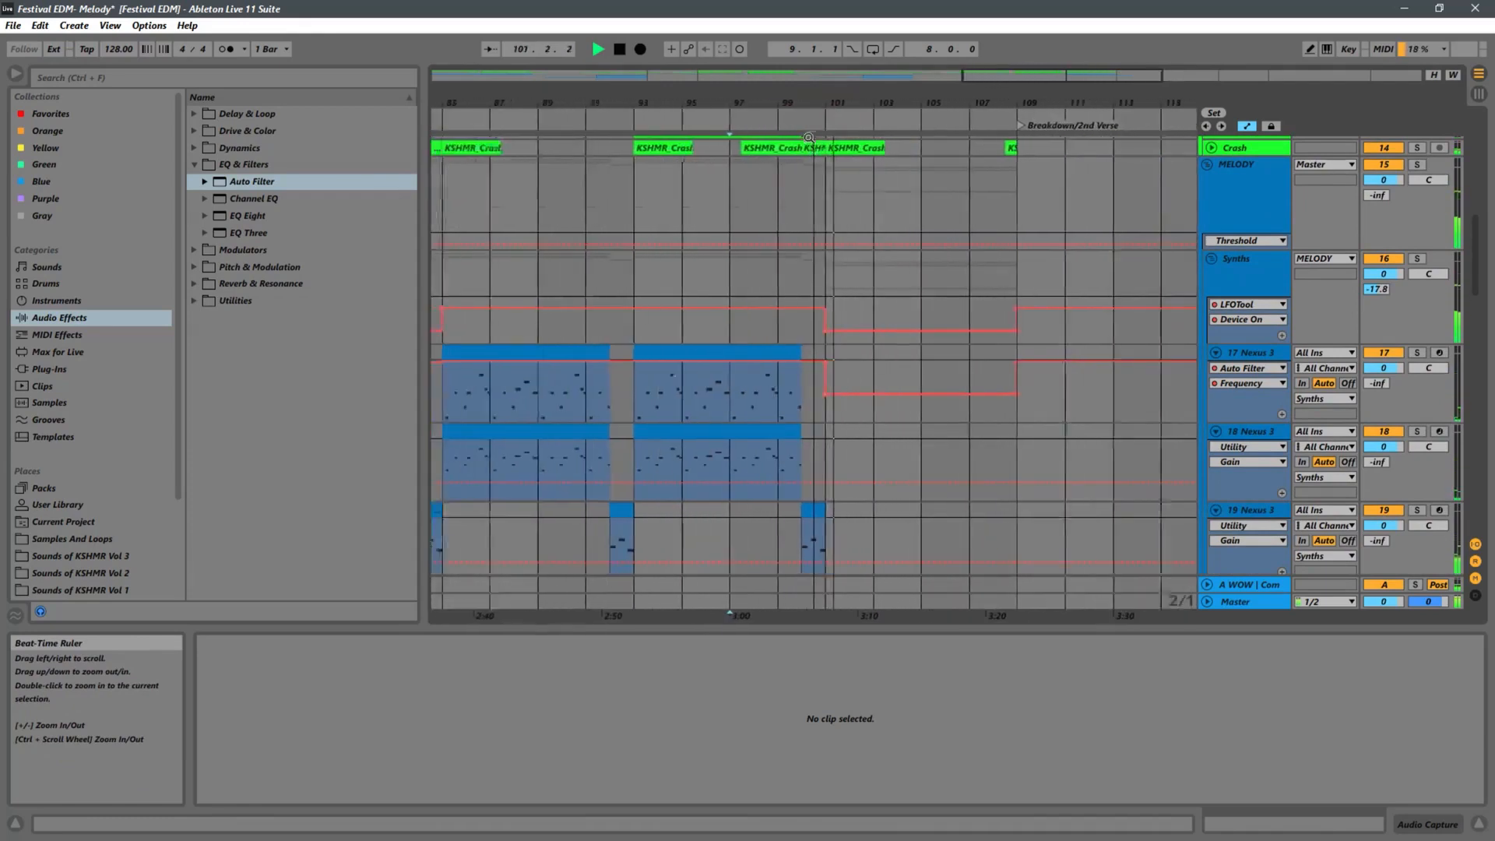
Play the arrangement from bar 97 and examine the melody and drum tracks across the section at bars 101 to 109
scroll(885, 272, down, 4)
scroll(887, 277, down, 3)
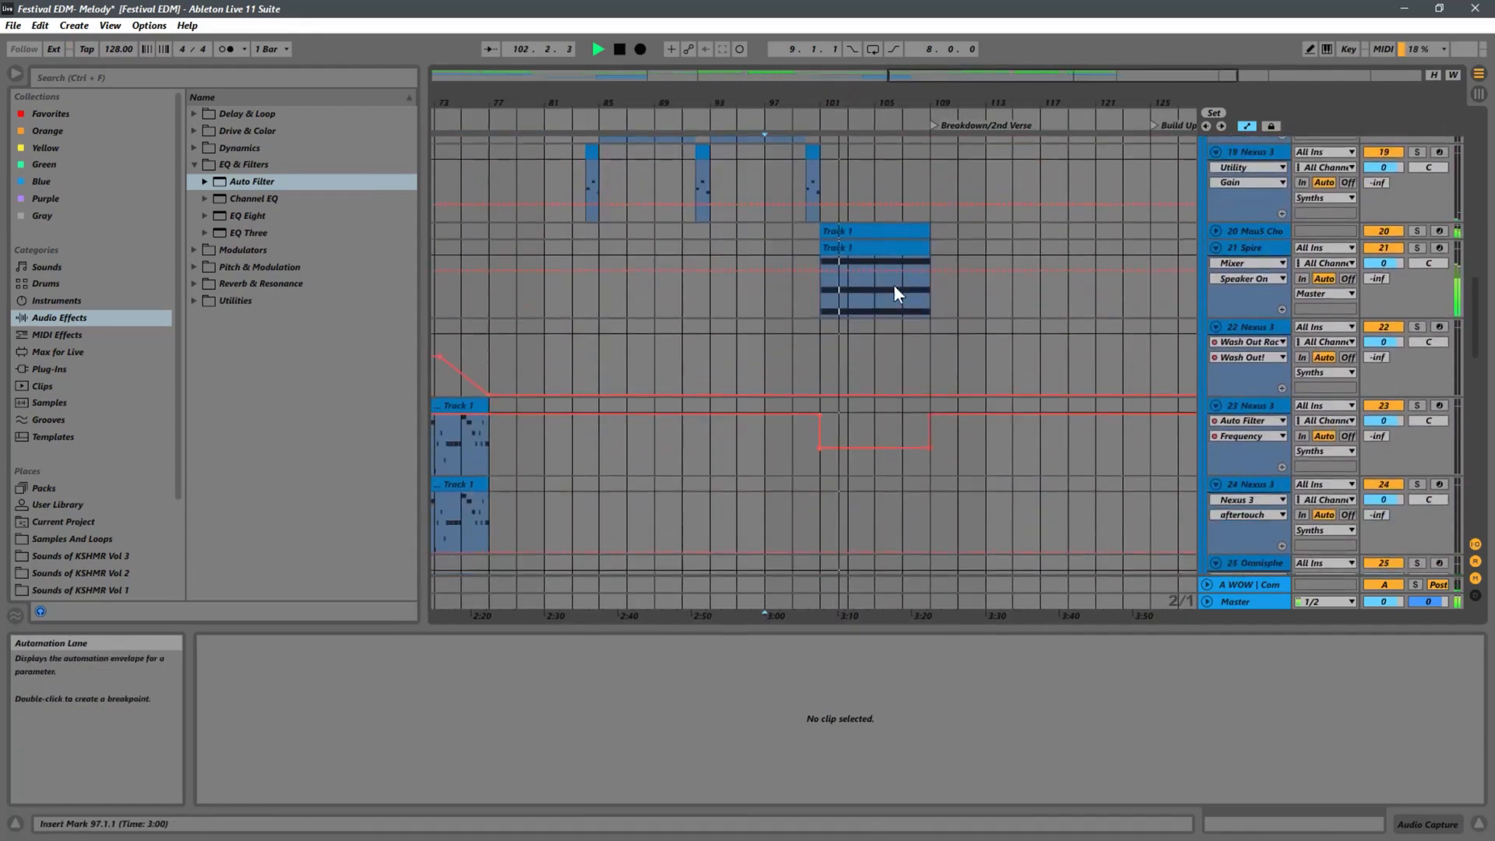
scroll(928, 285, down, 2)
drag(833, 101, 955, 6)
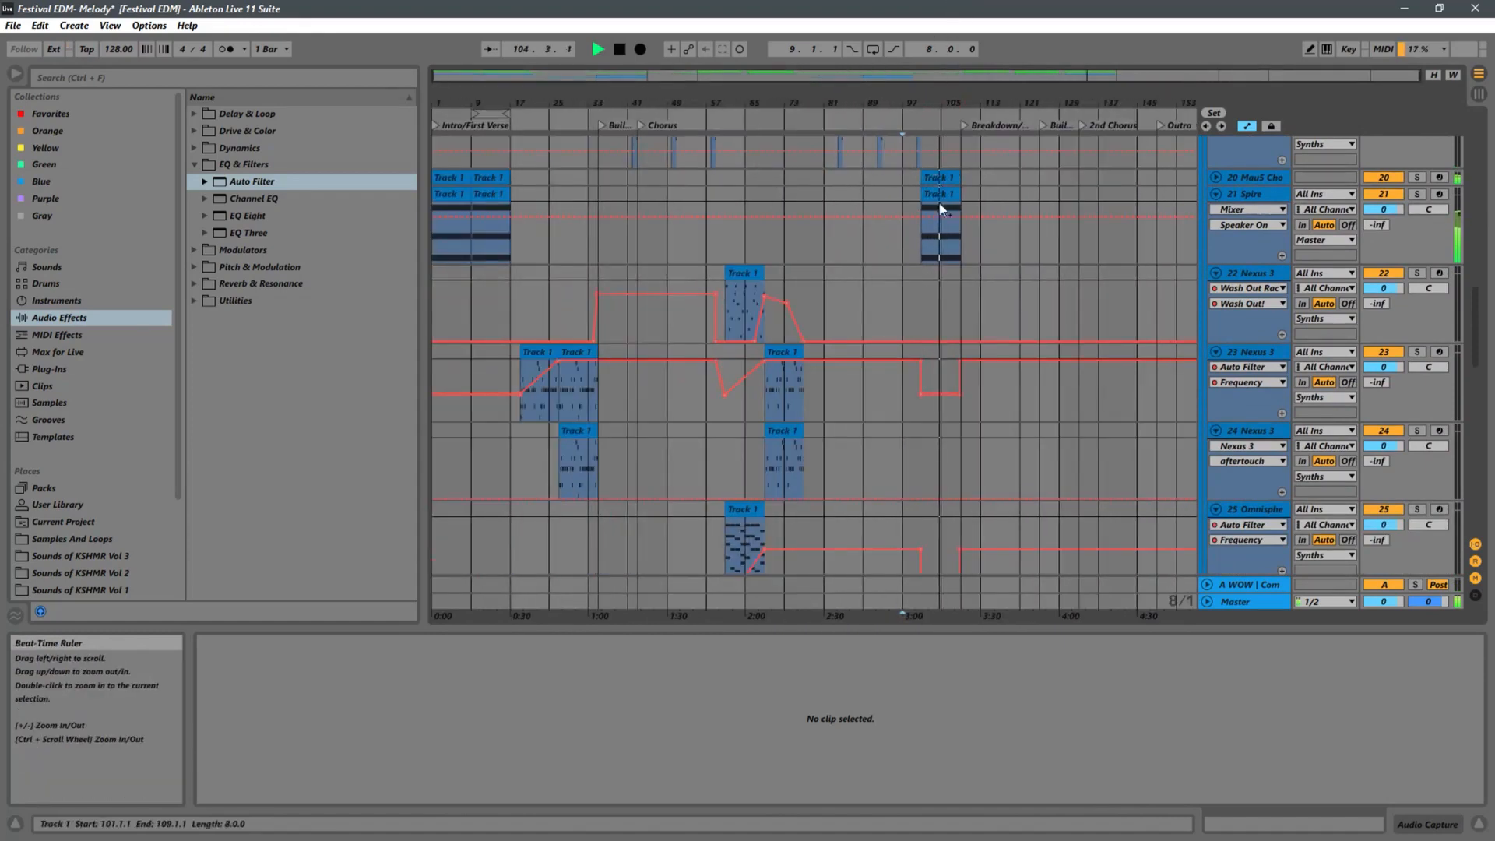
scroll(946, 226, down, 5)
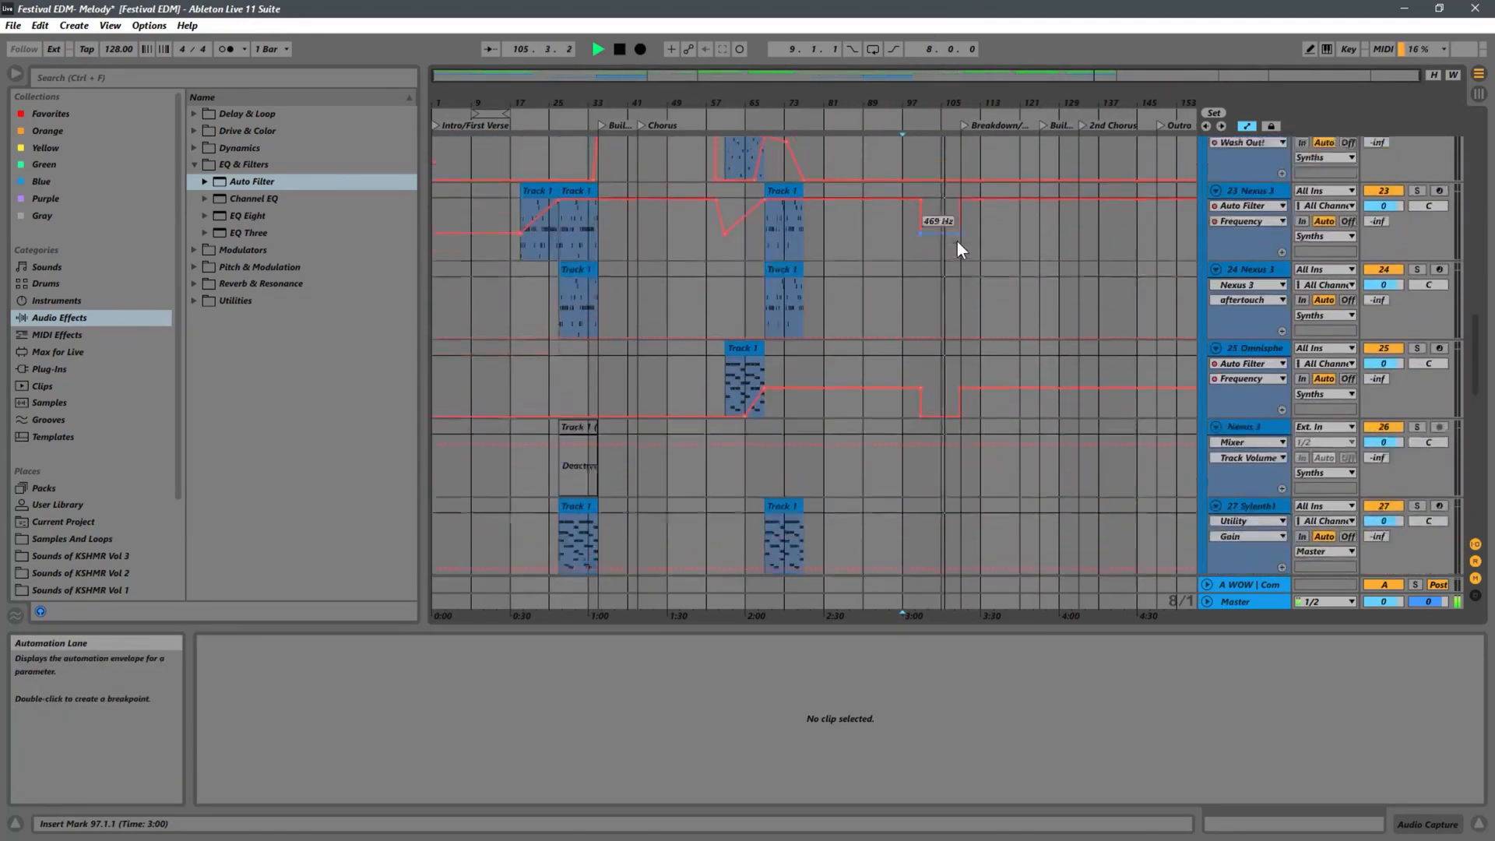
scroll(958, 243, up, 10)
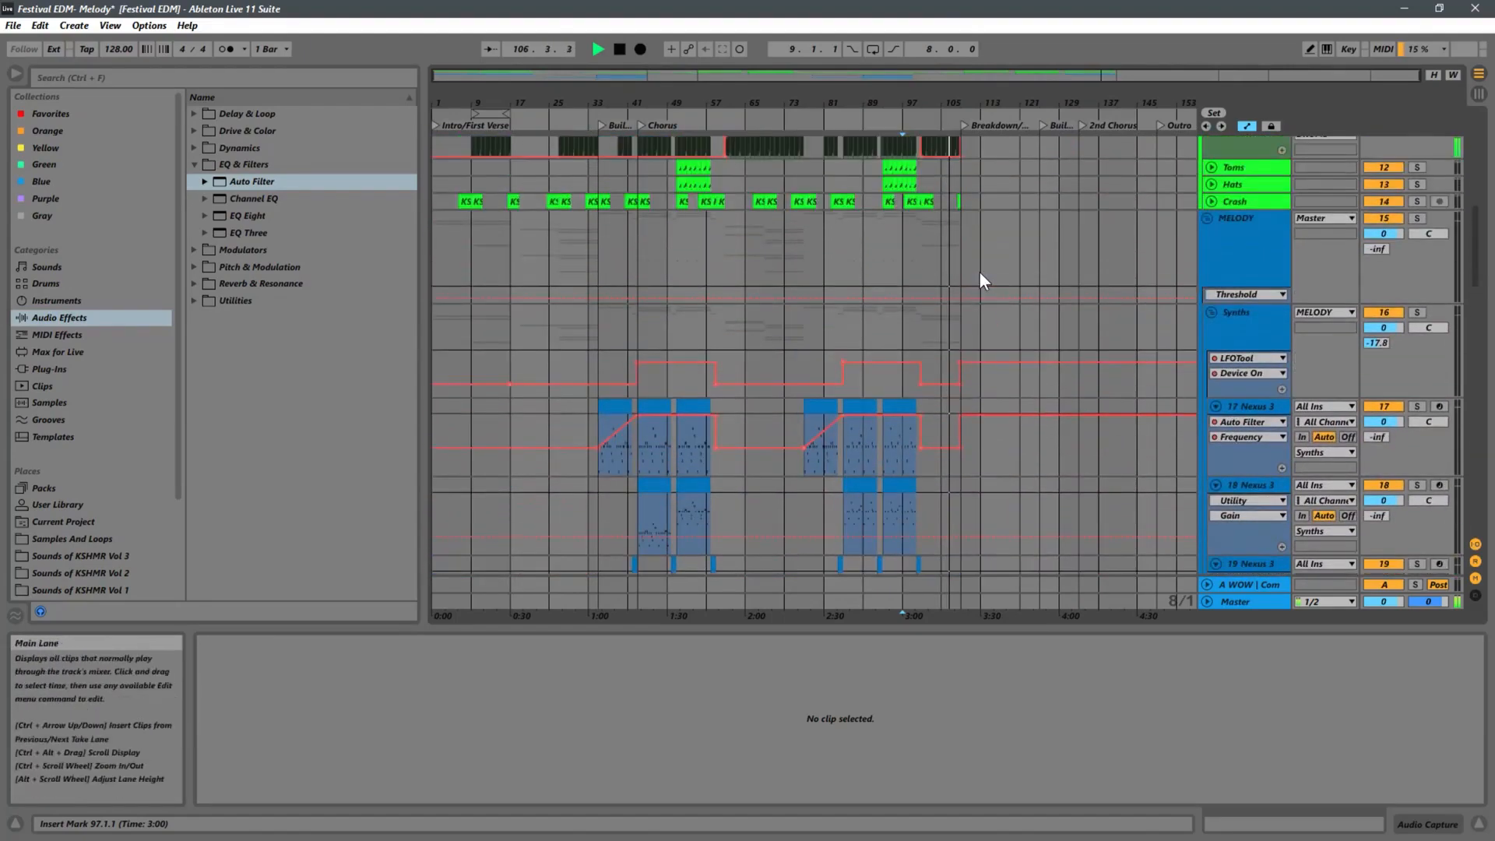
scroll(982, 269, up, 8)
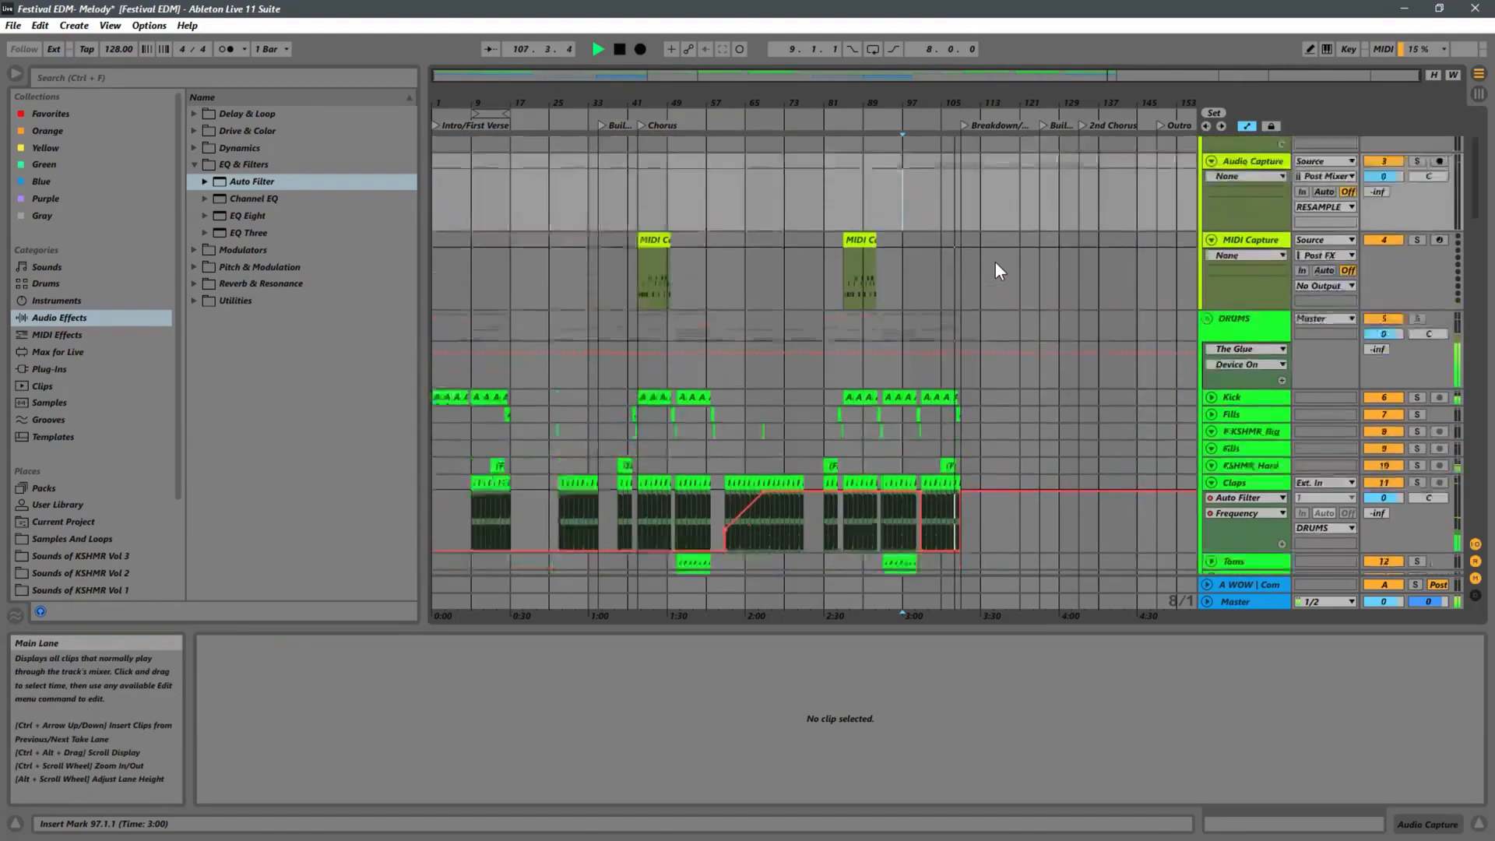
scroll(995, 263, up, 3)
scroll(1004, 277, down, 5)
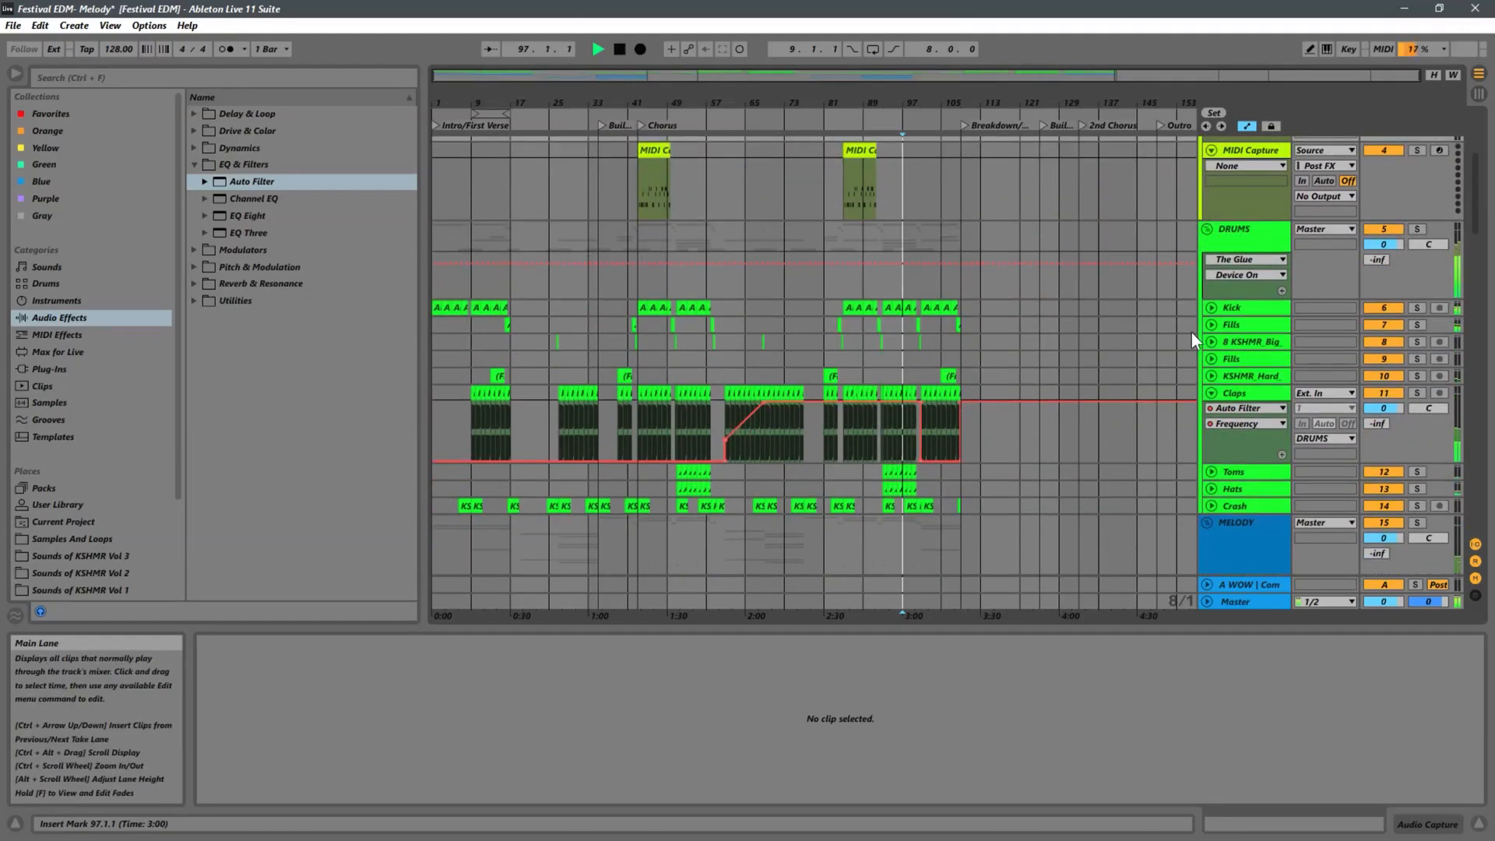
scroll(1125, 351, down, 2)
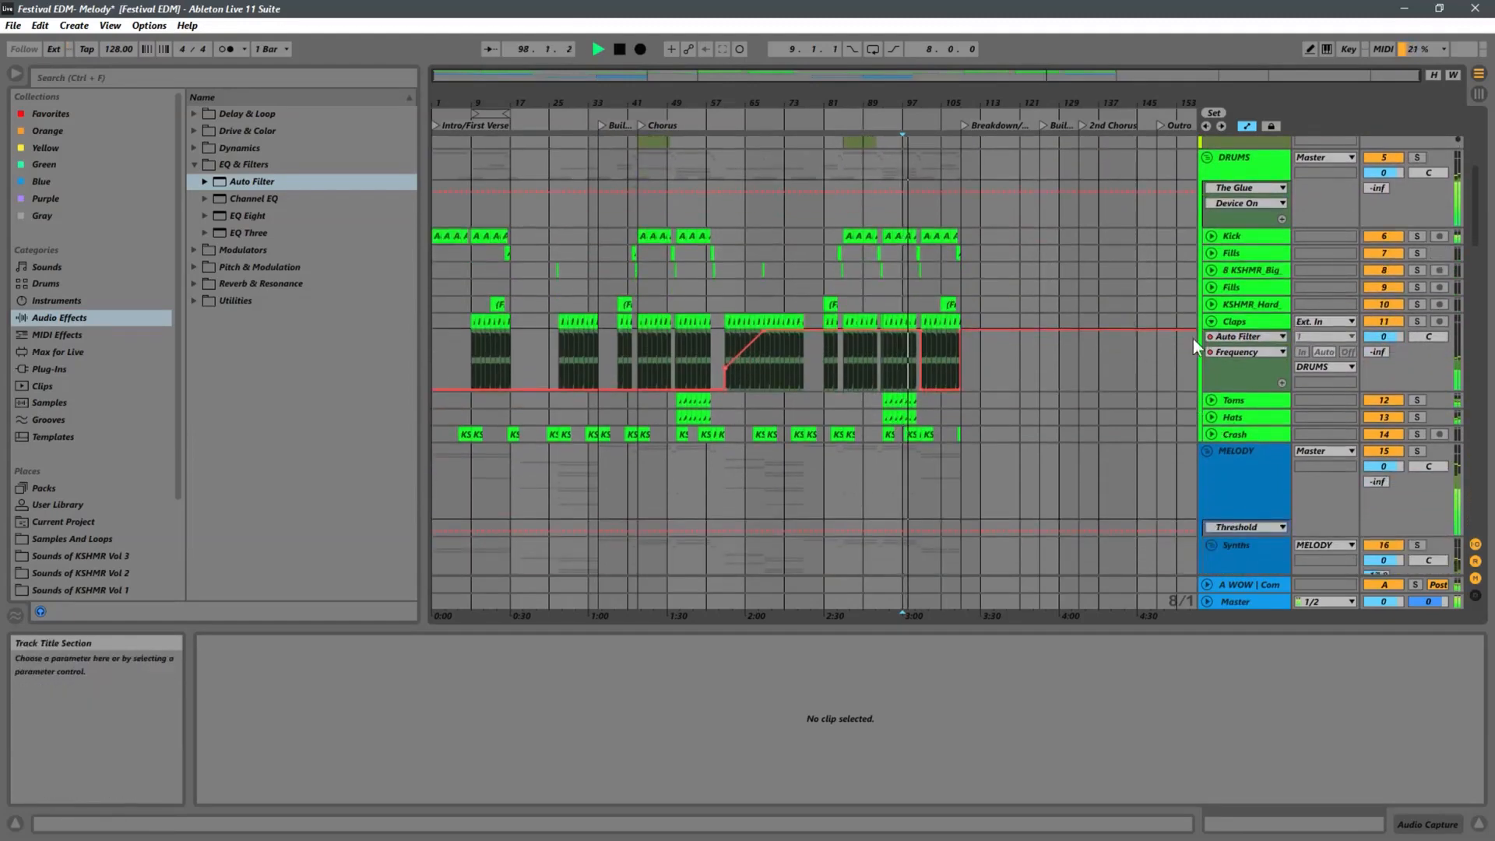
scroll(1161, 328, up, 6)
scroll(1161, 327, down, 2)
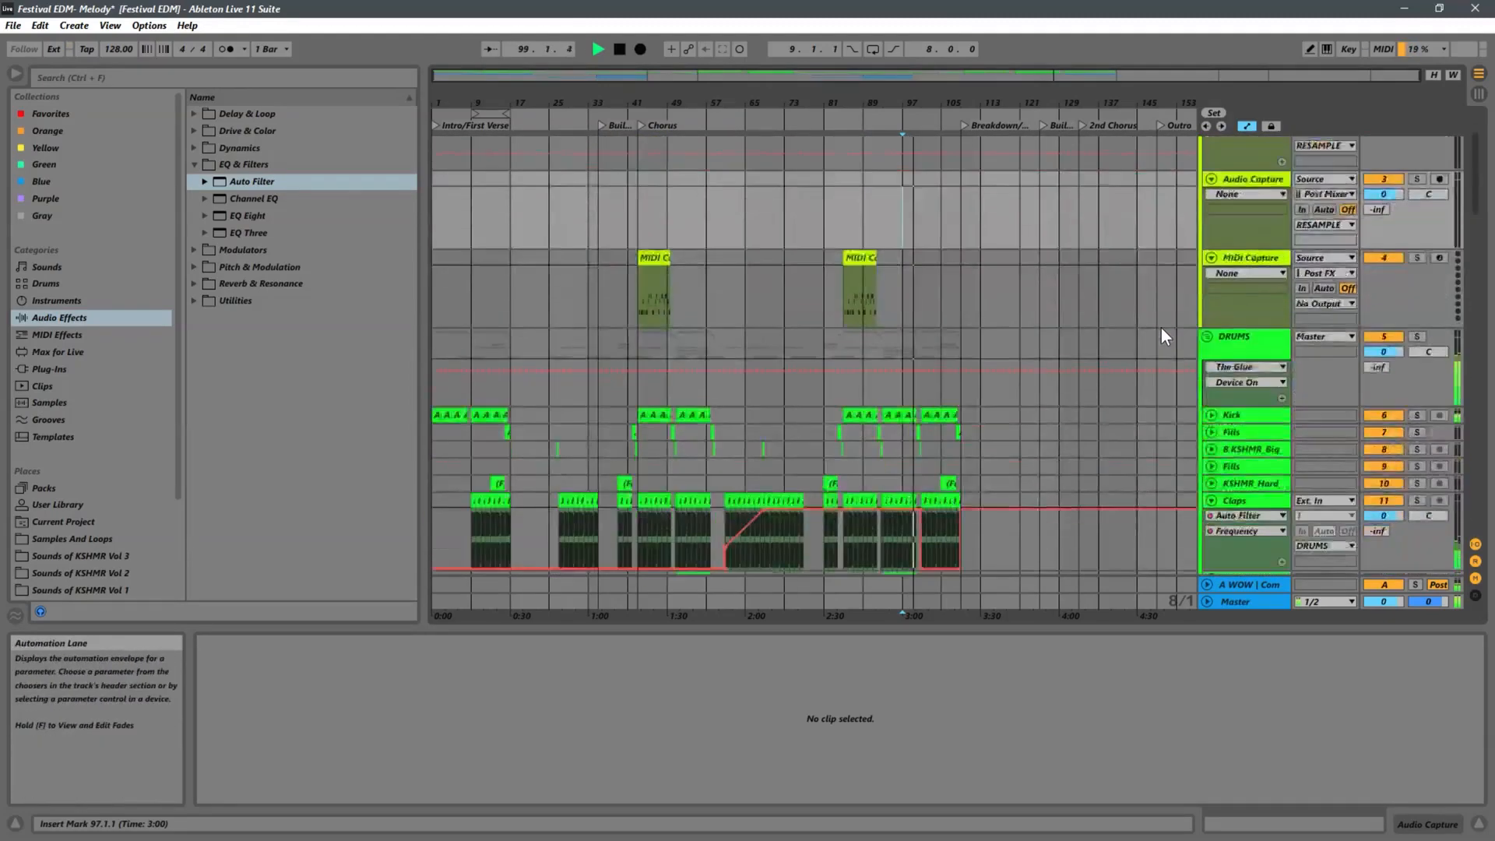
scroll(1161, 327, down, 3)
key(space)
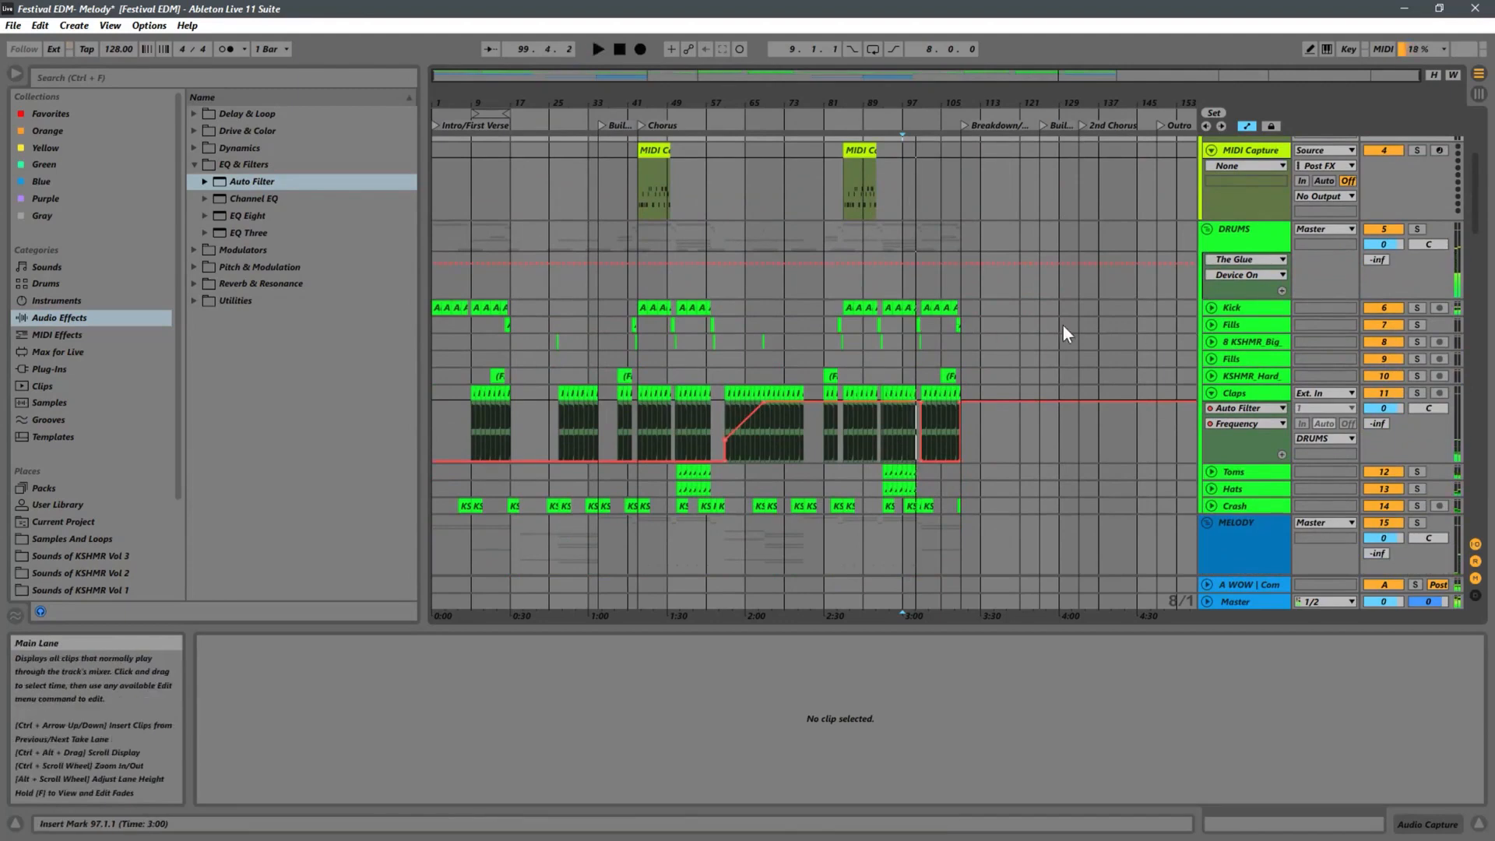
Unfold the first Fills track and the KSHMR_Hard snare track to show their clips before the Breakdown/2nd Verse marker
click(1211, 324)
scroll(1184, 323, down, 2)
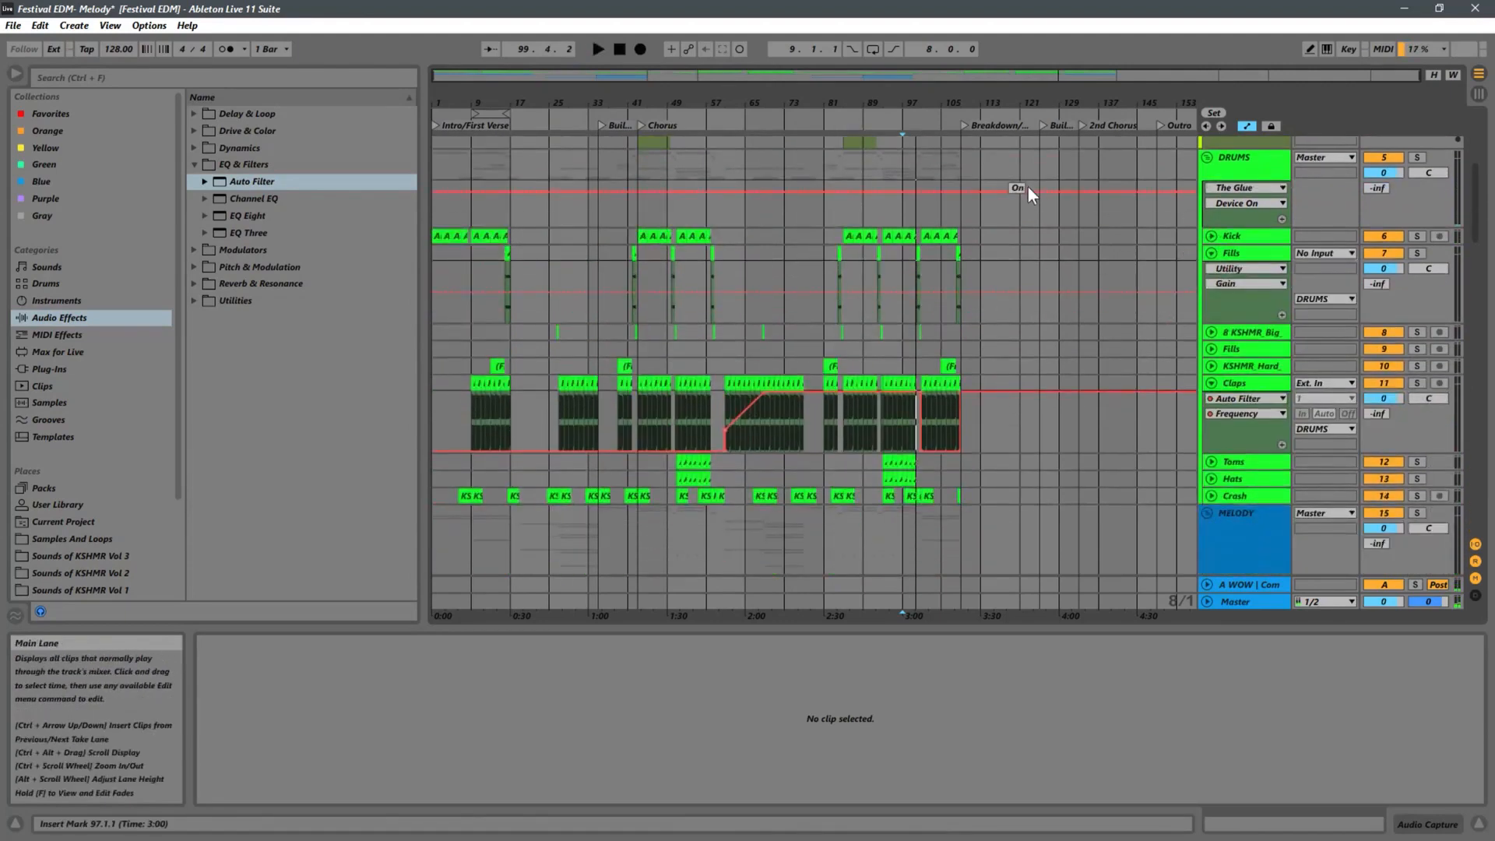
key(space)
key(space)
drag(962, 103, 1034, 324)
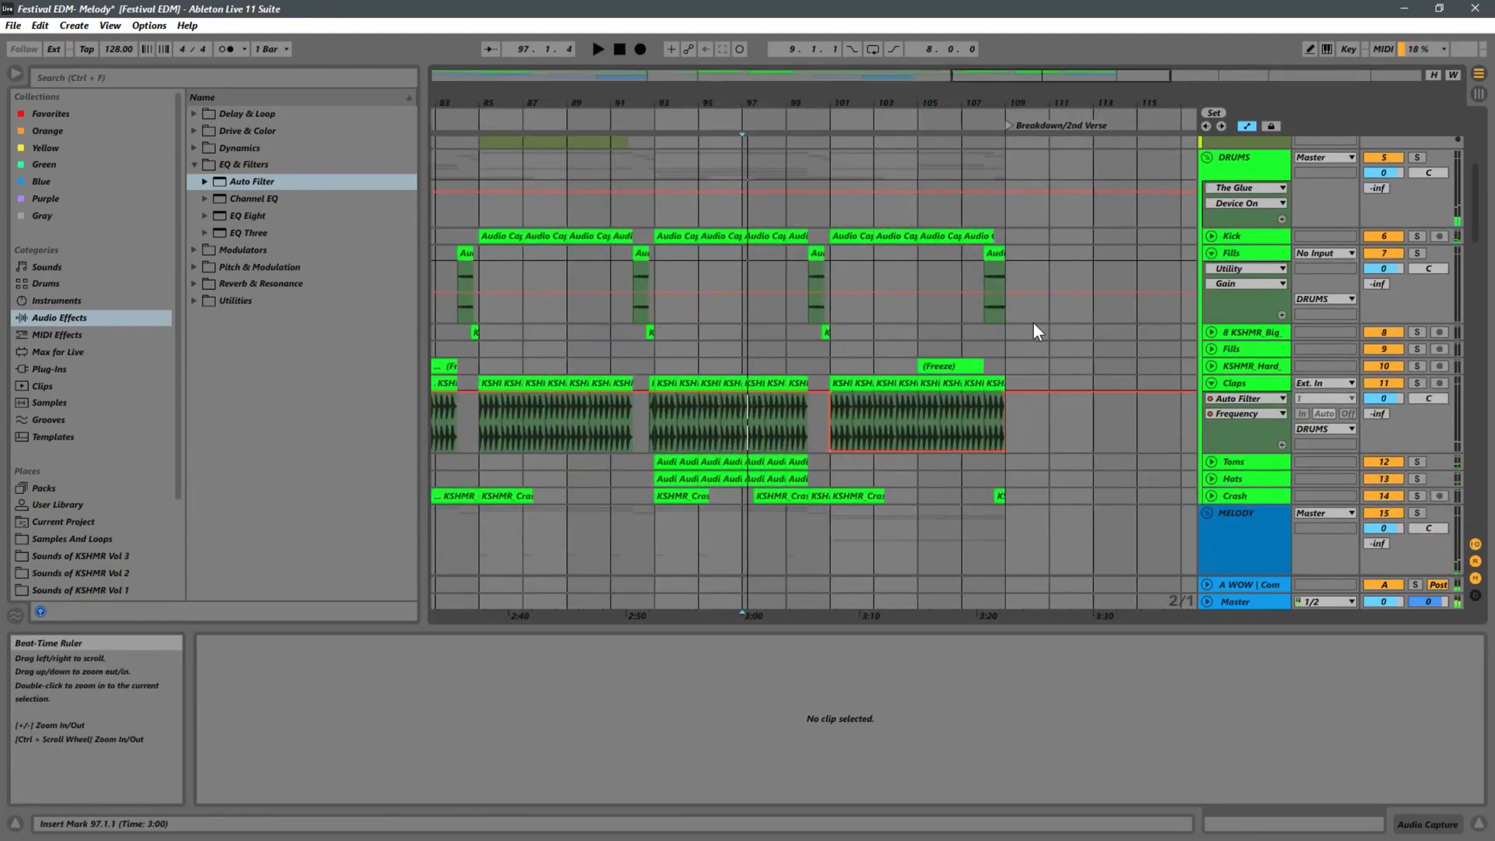
click(1211, 365)
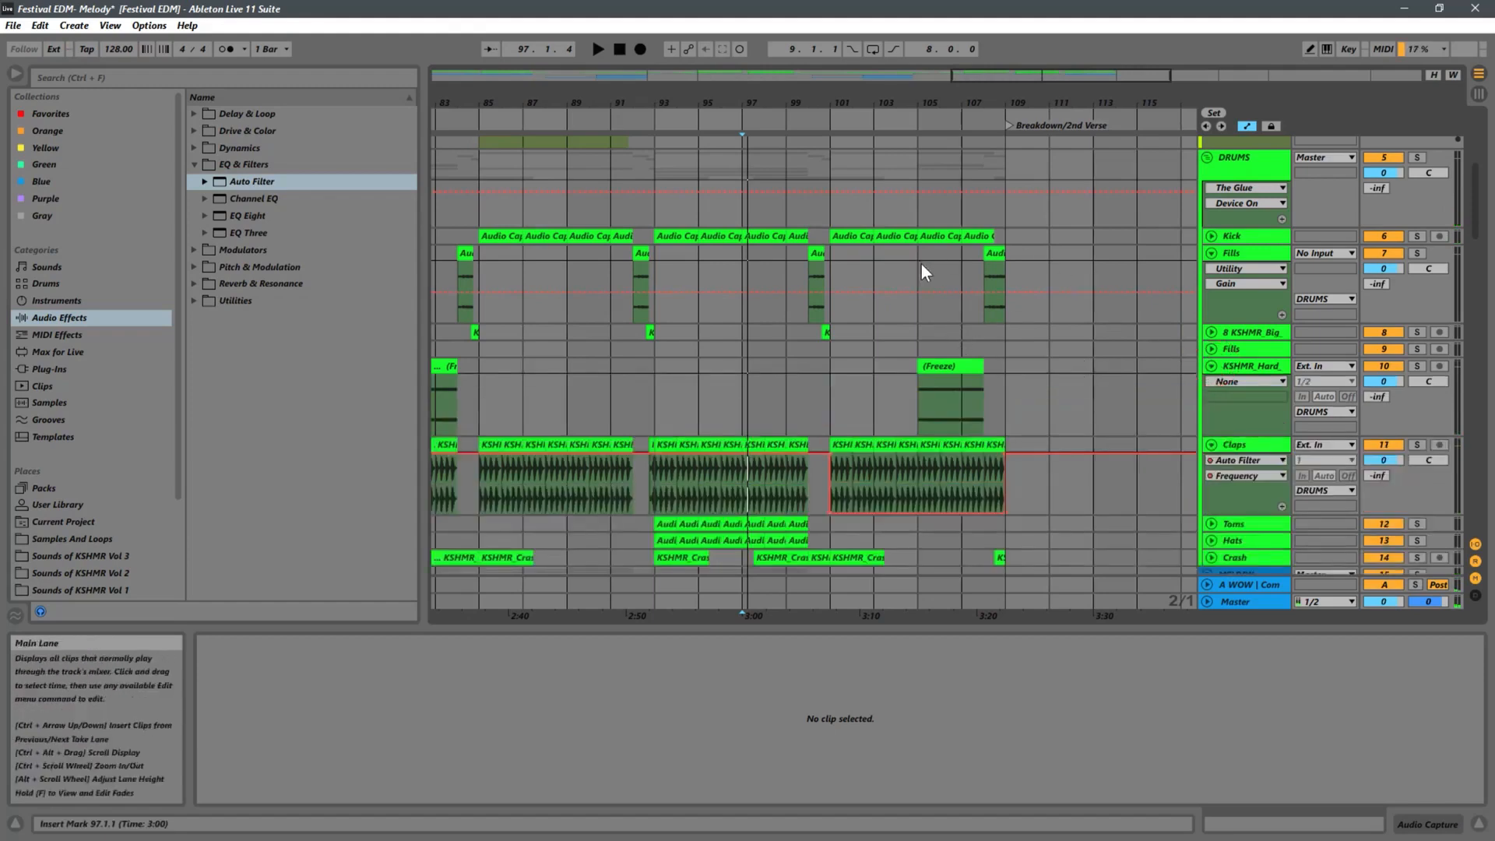
Listen to the transition into bar 101 by playing from bars 97, 99 and 101
scroll(927, 272, up, 8)
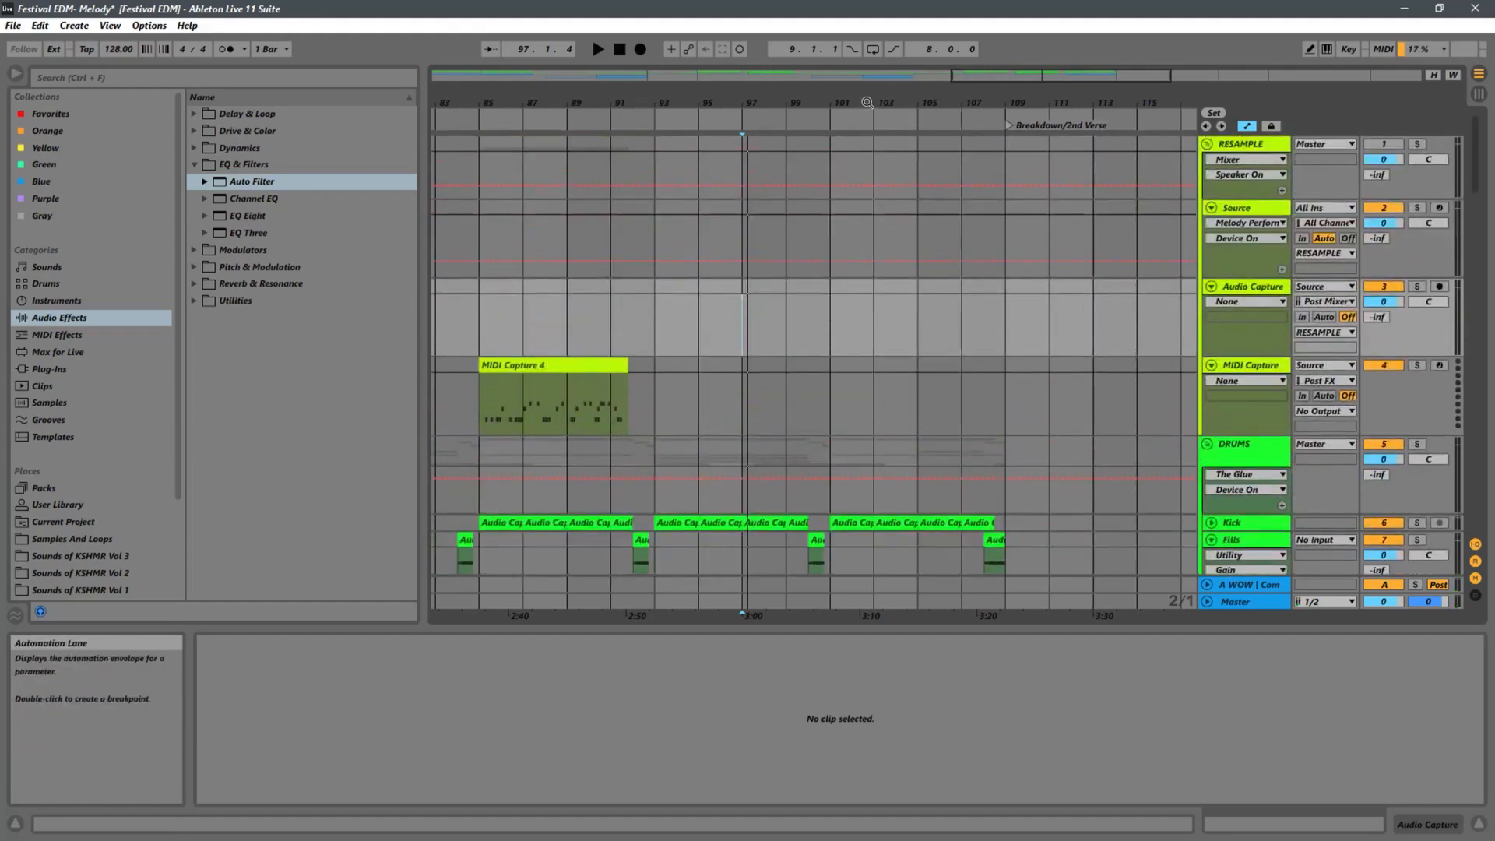
key(w)
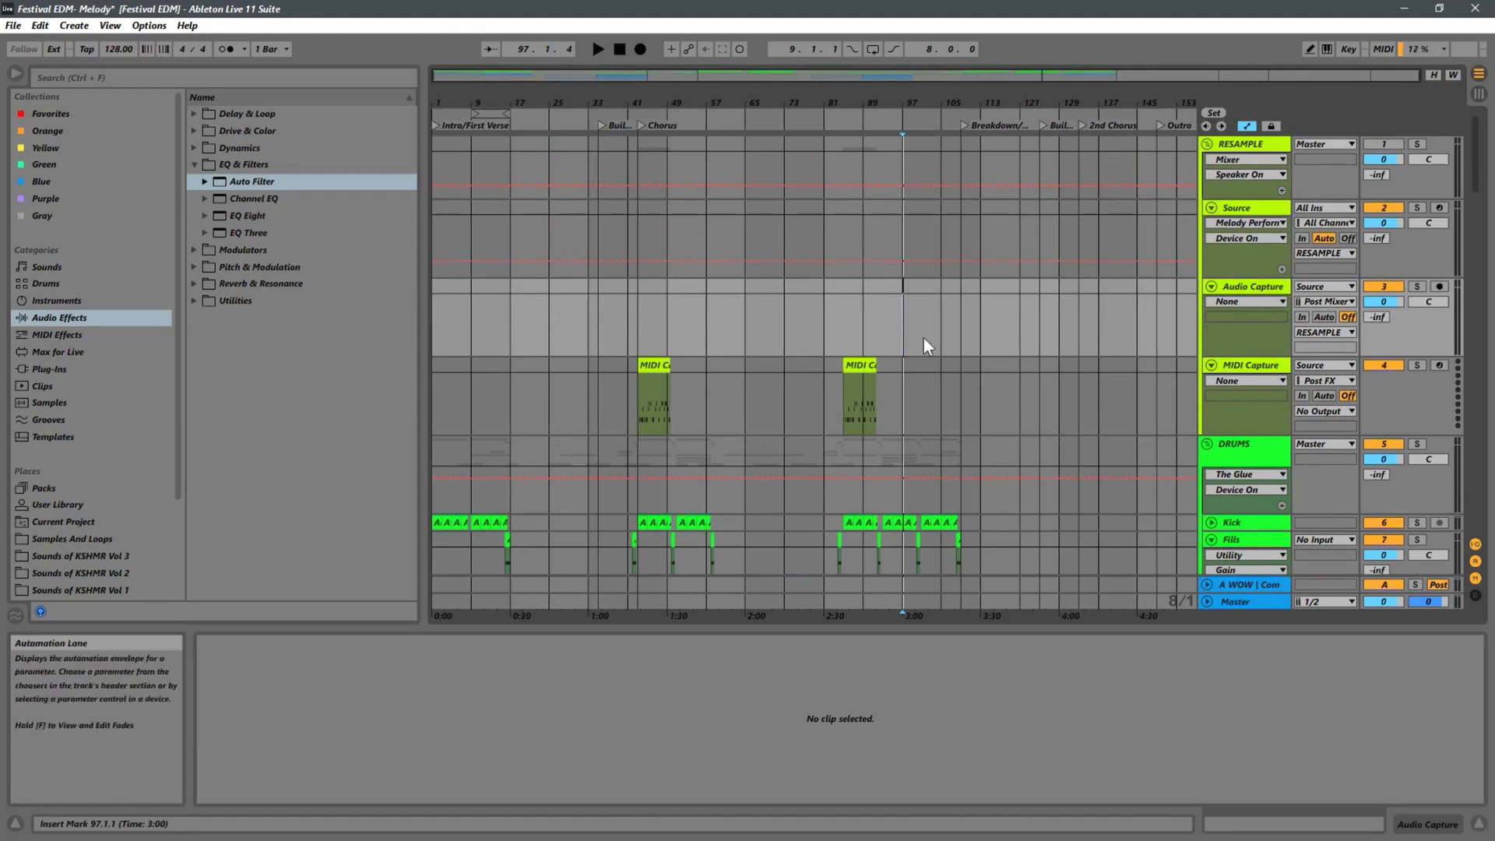
key(space)
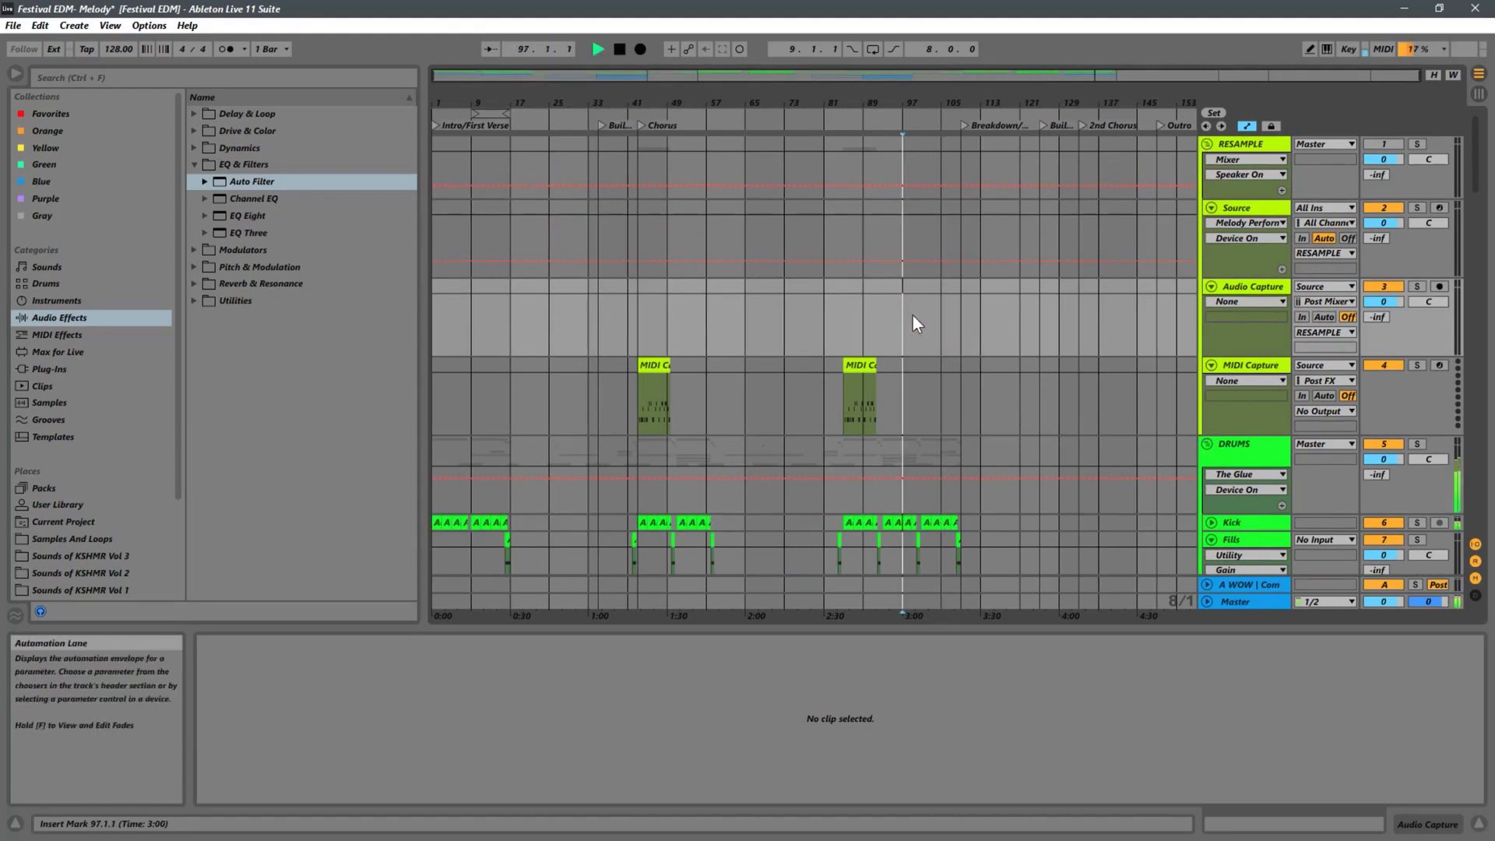
key(w)
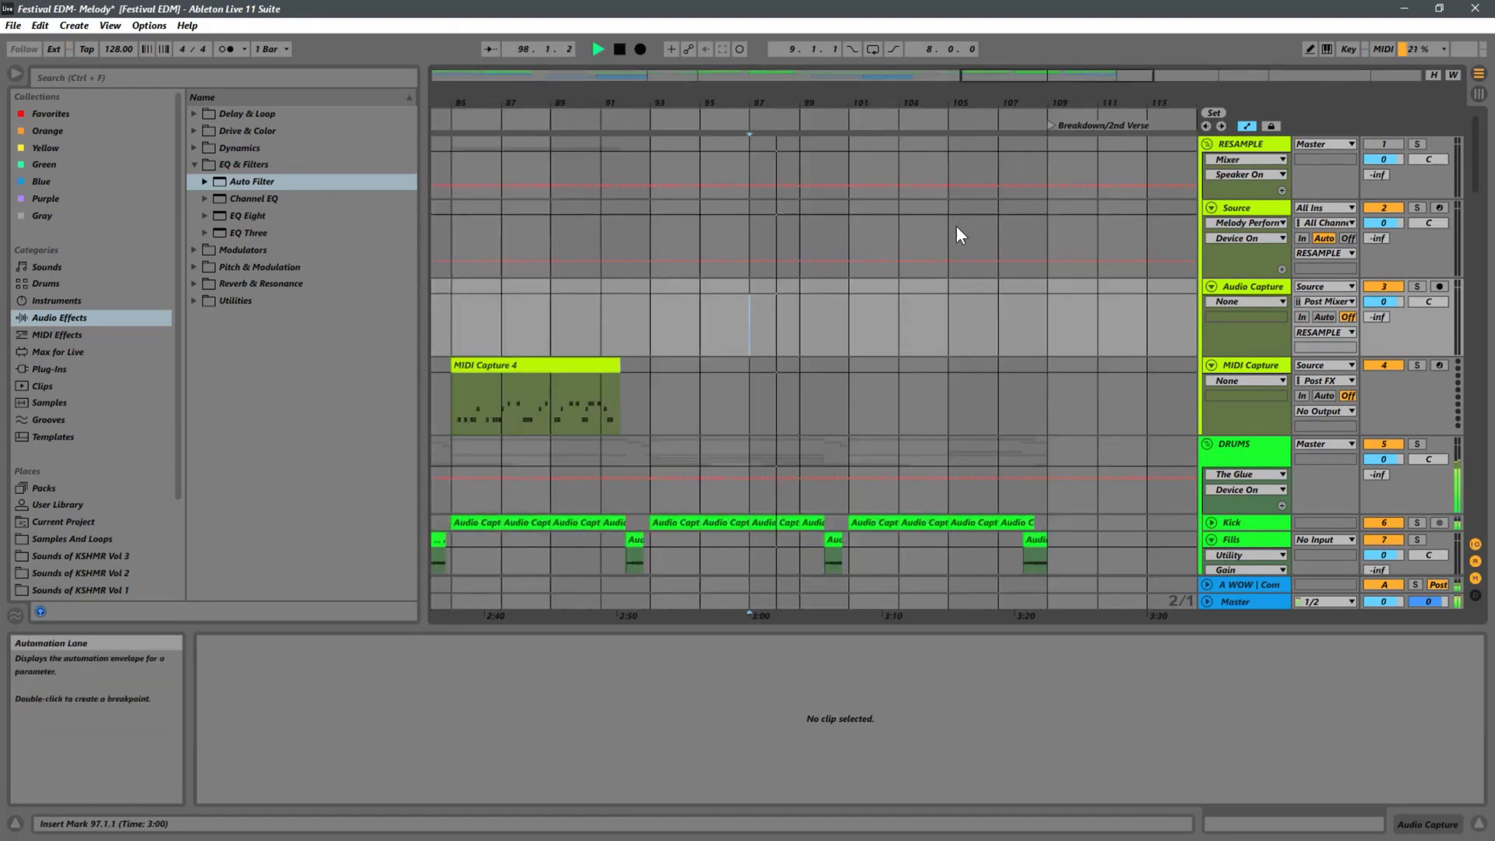
click(848, 332)
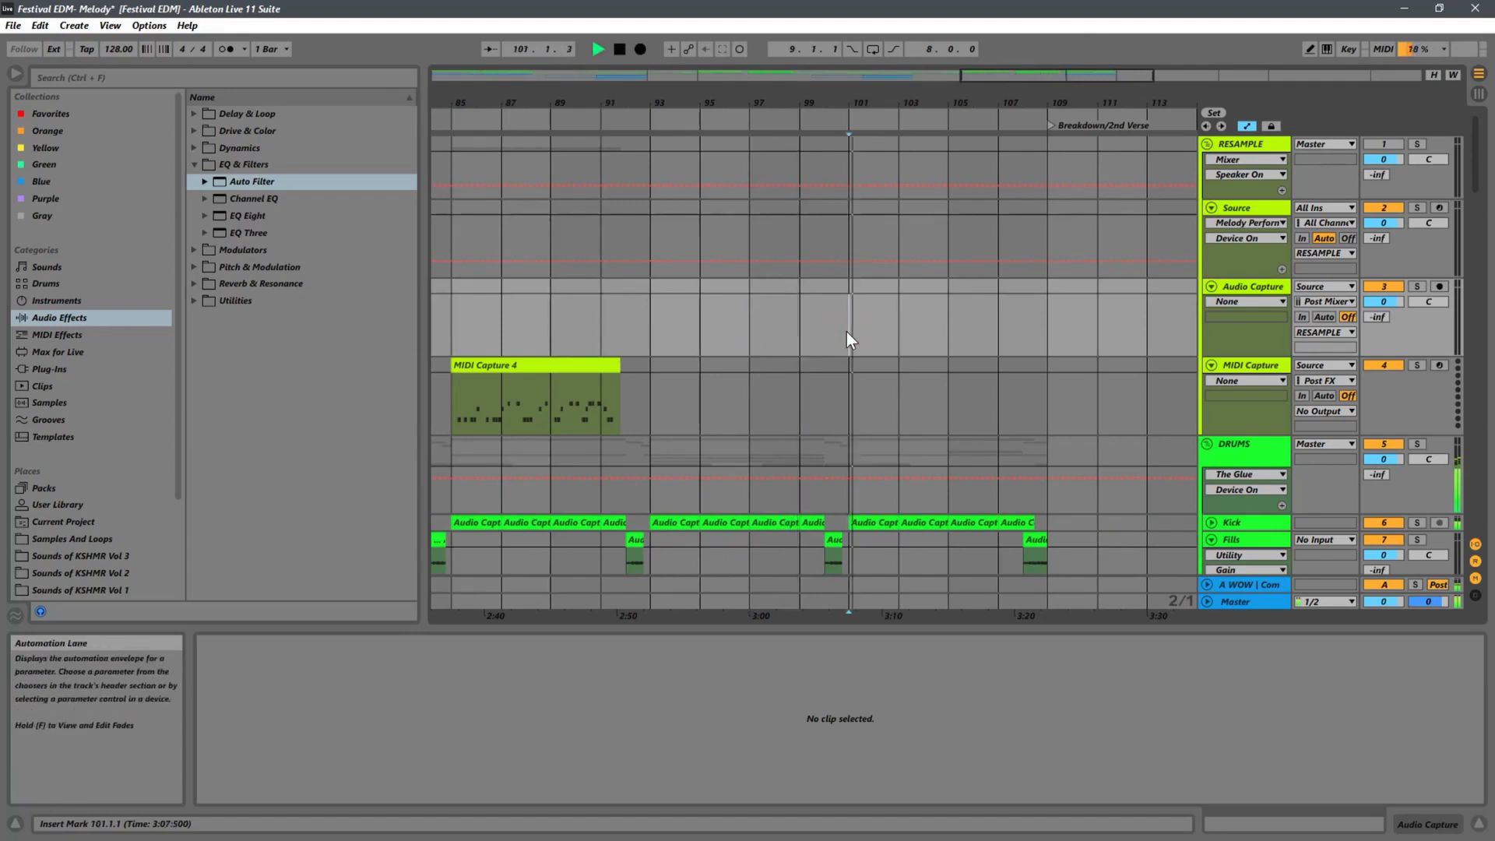
click(799, 327)
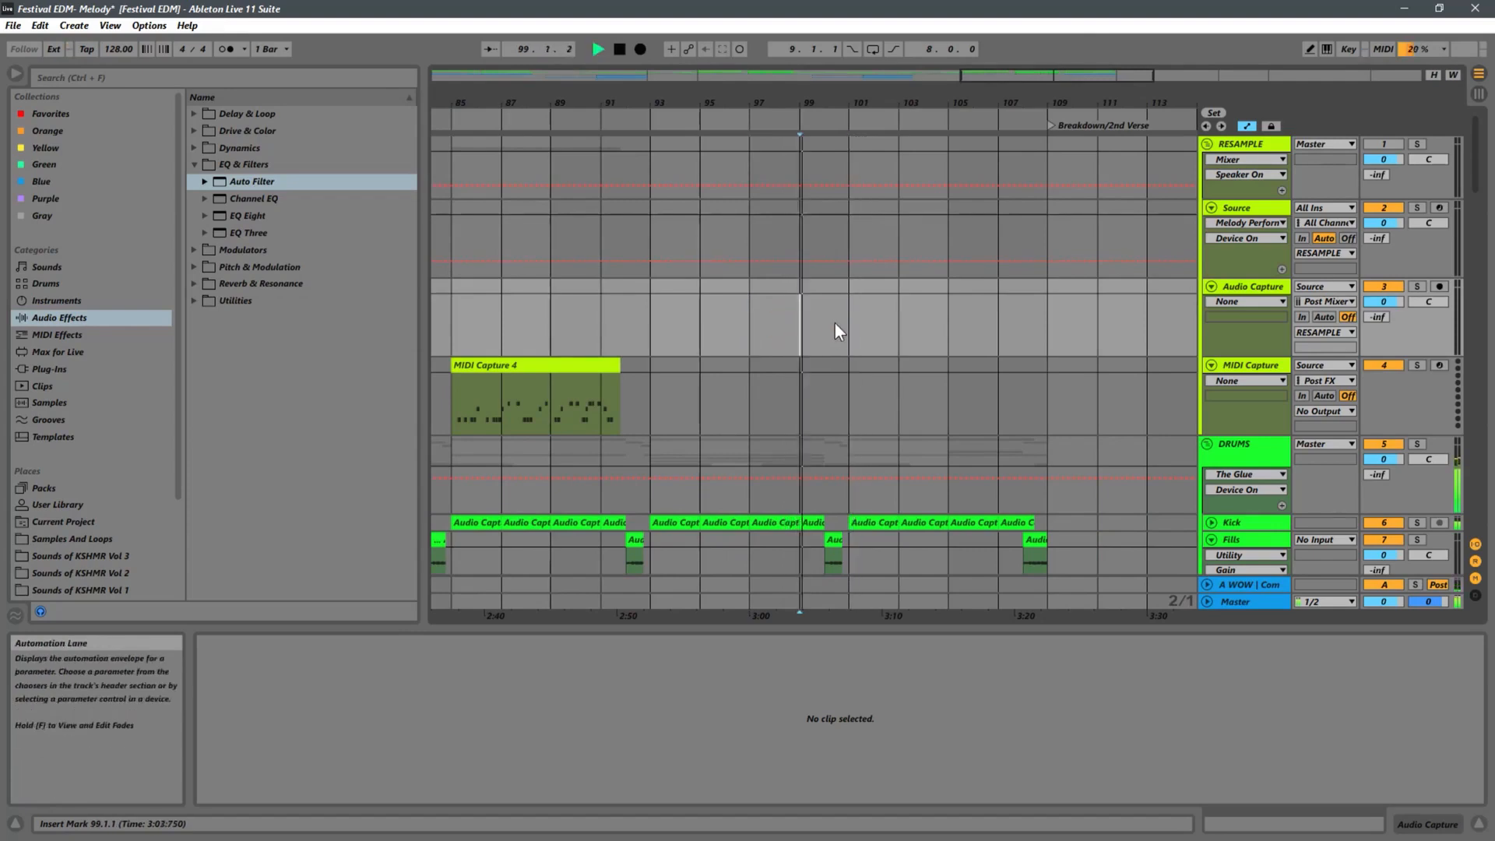
click(852, 320)
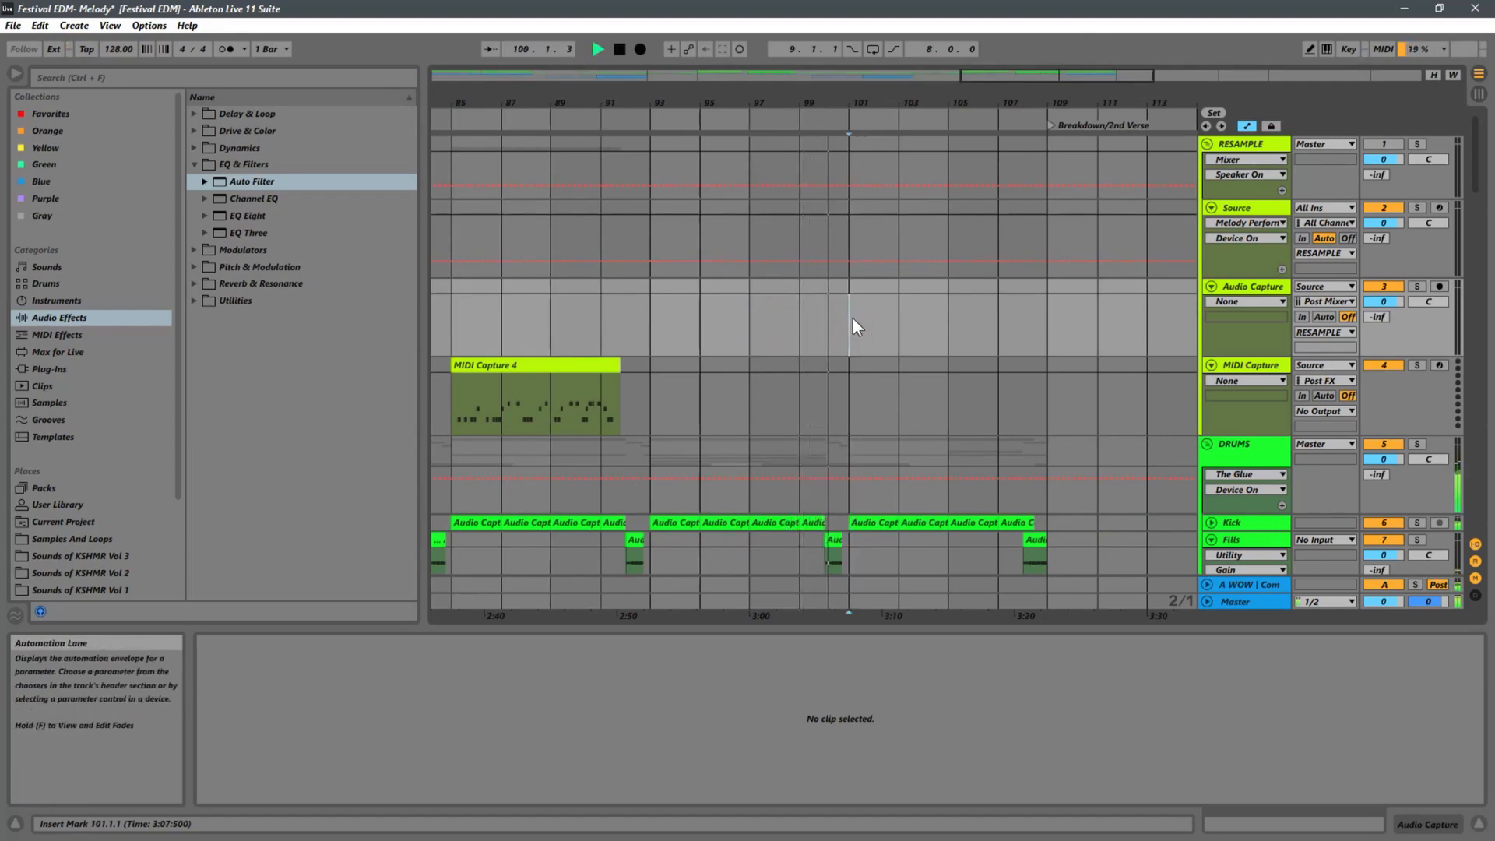
key(space)
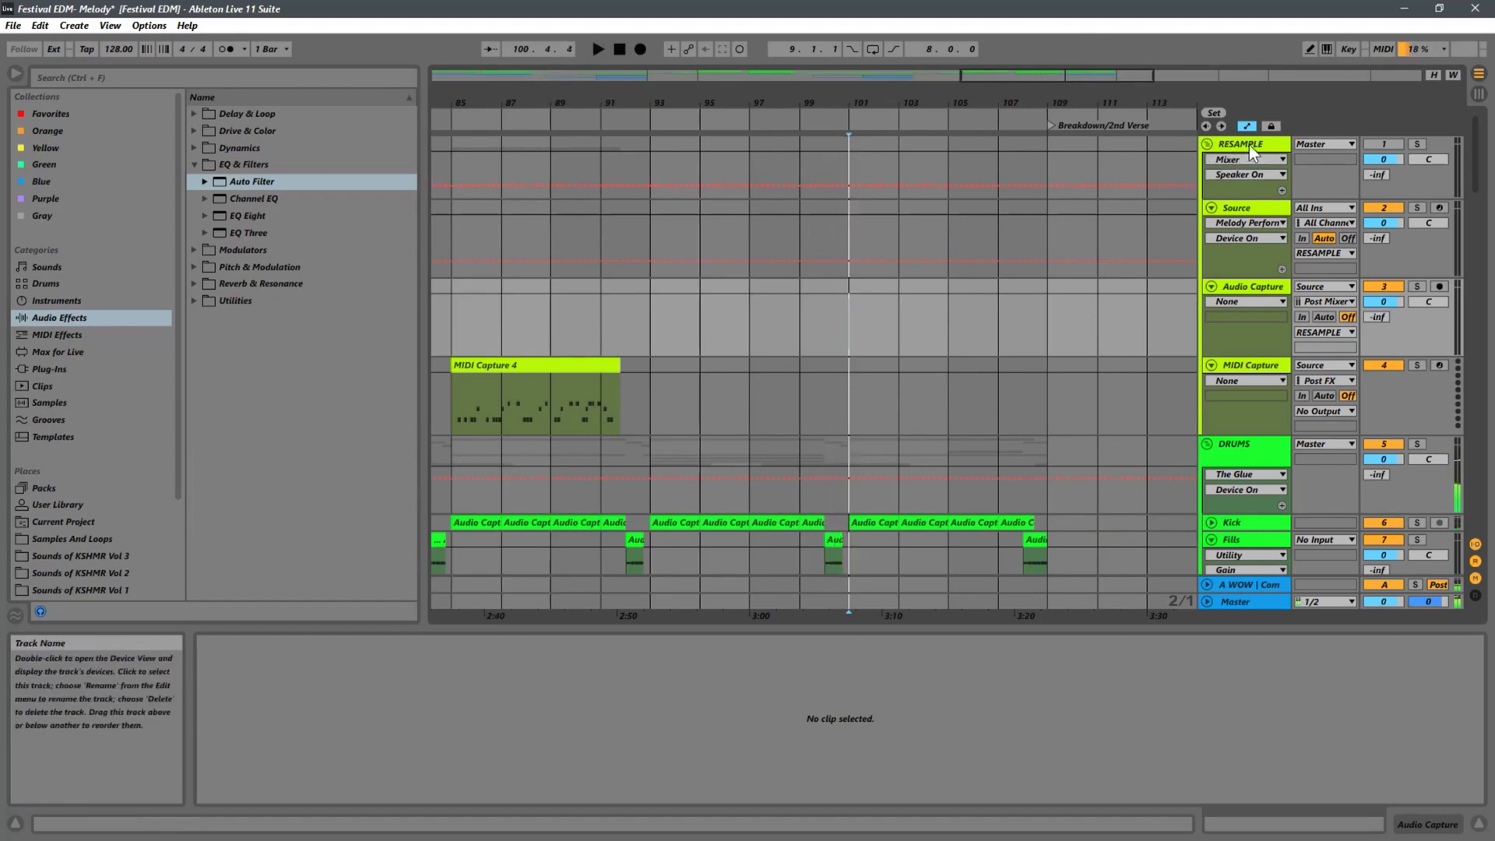
Delete the RESAMPLE group track and resume playback from bar 101
click(1249, 145)
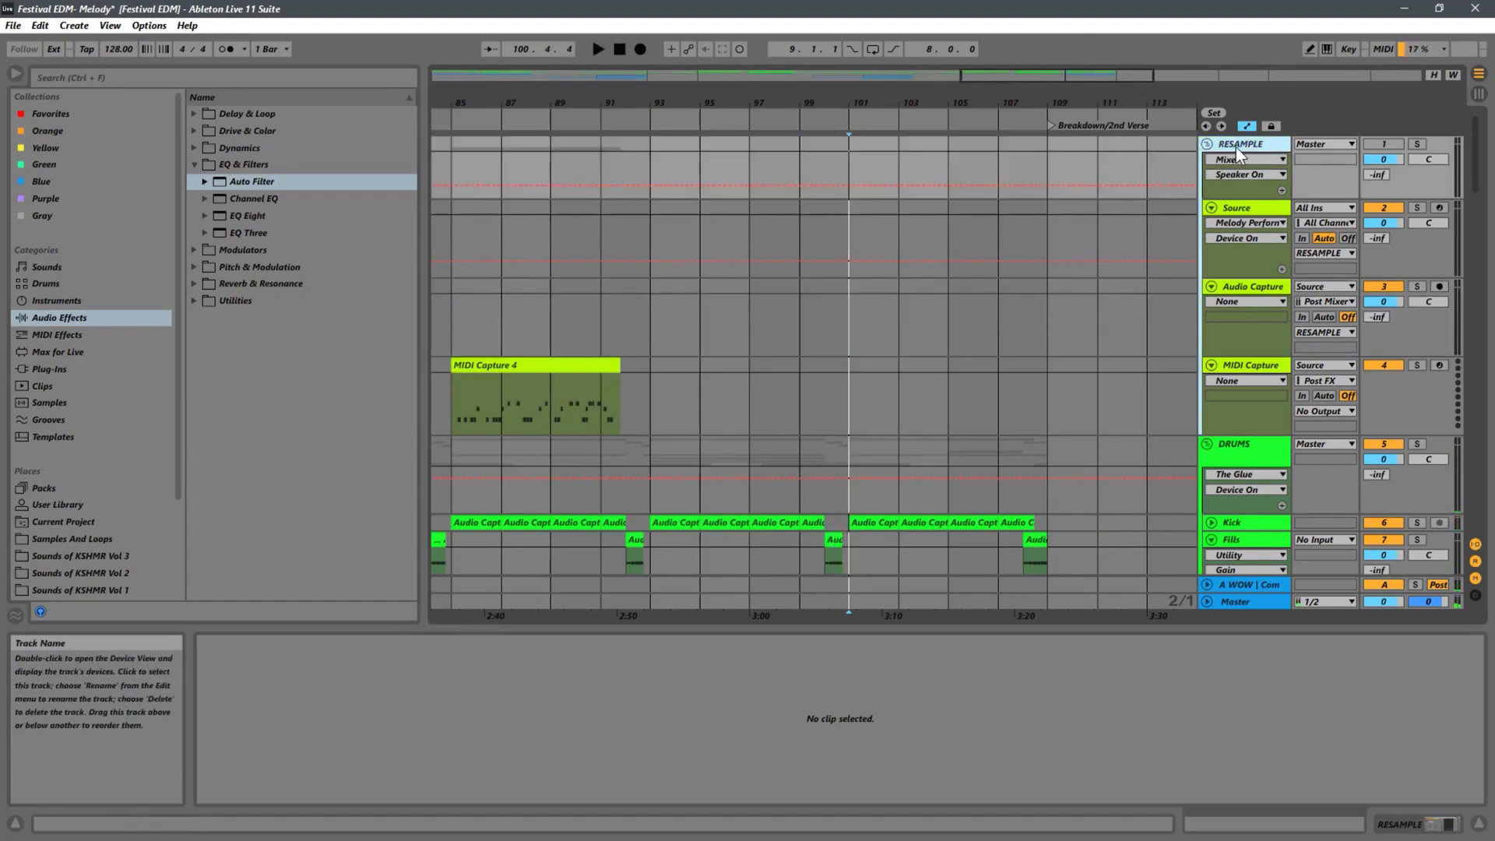
key(Delete)
key(space)
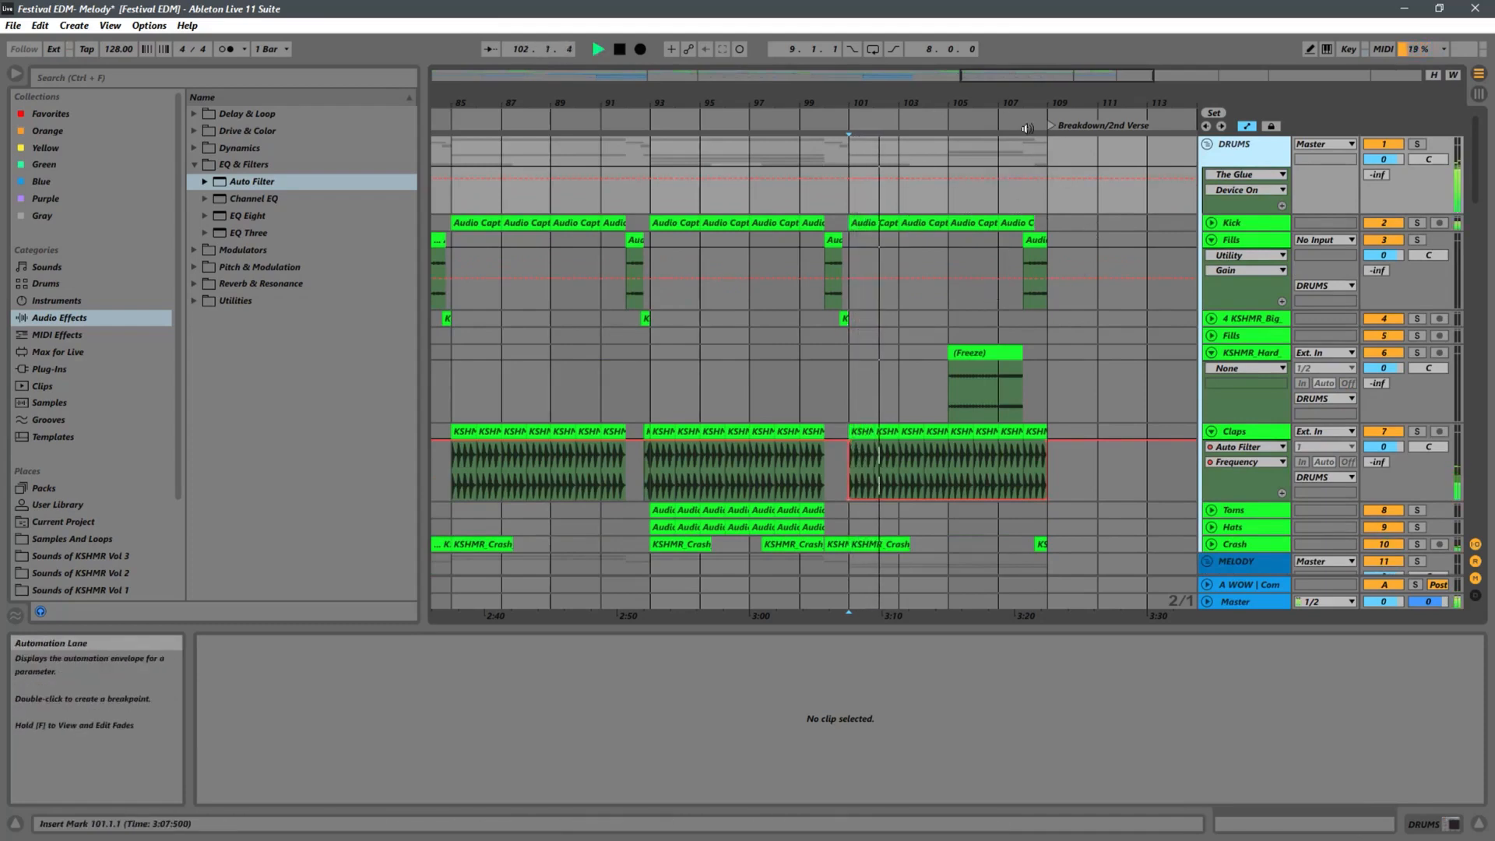
Delete the frozen clip on the KSHMR_Hard snare track and the fill clip at bar 108 on the Fills track
drag(1012, 103, 839, 93)
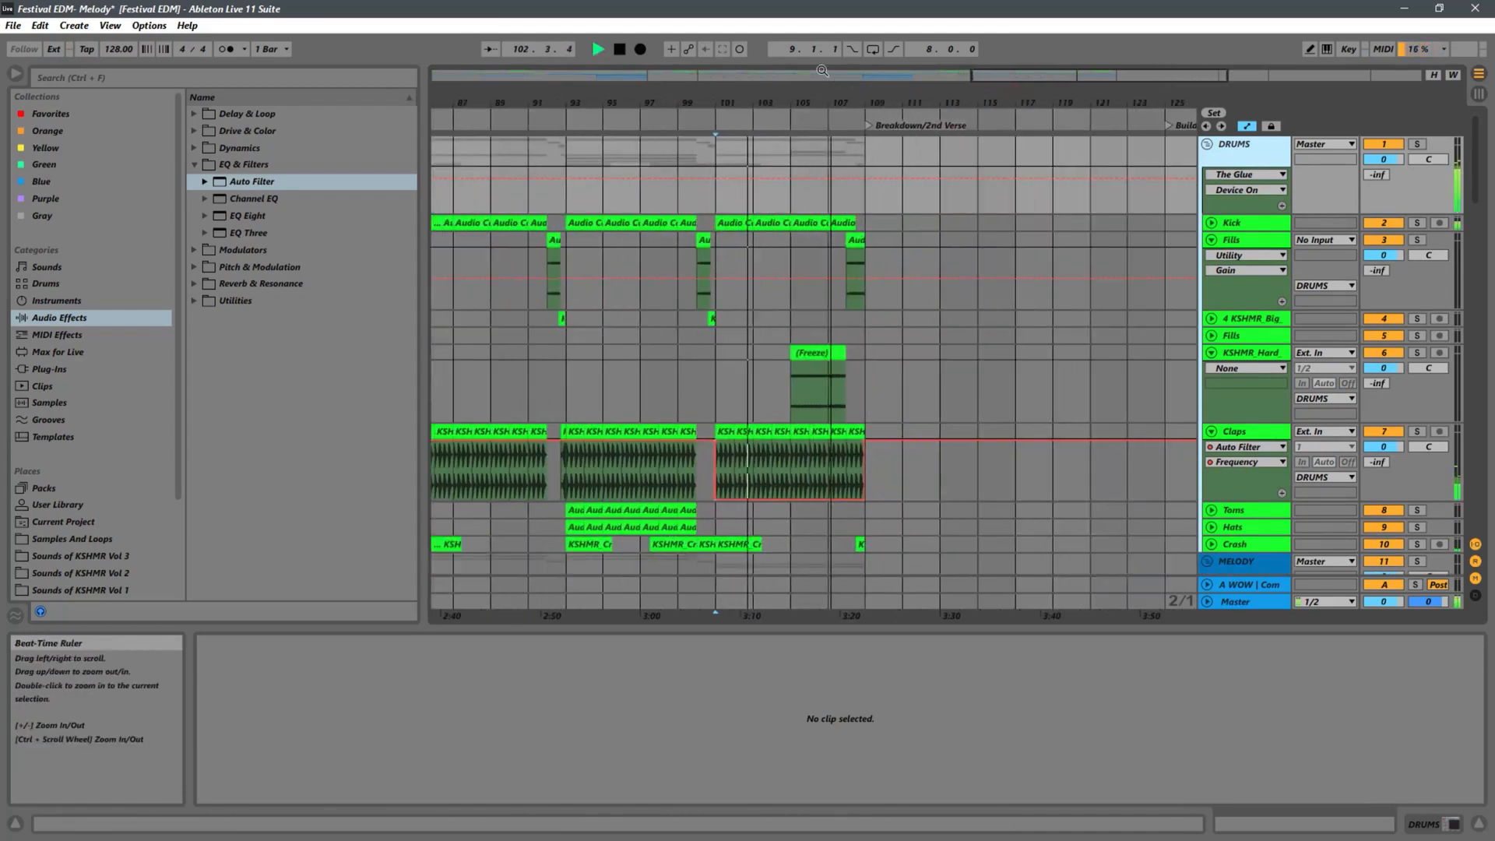
click(829, 348)
key(Delete)
click(857, 242)
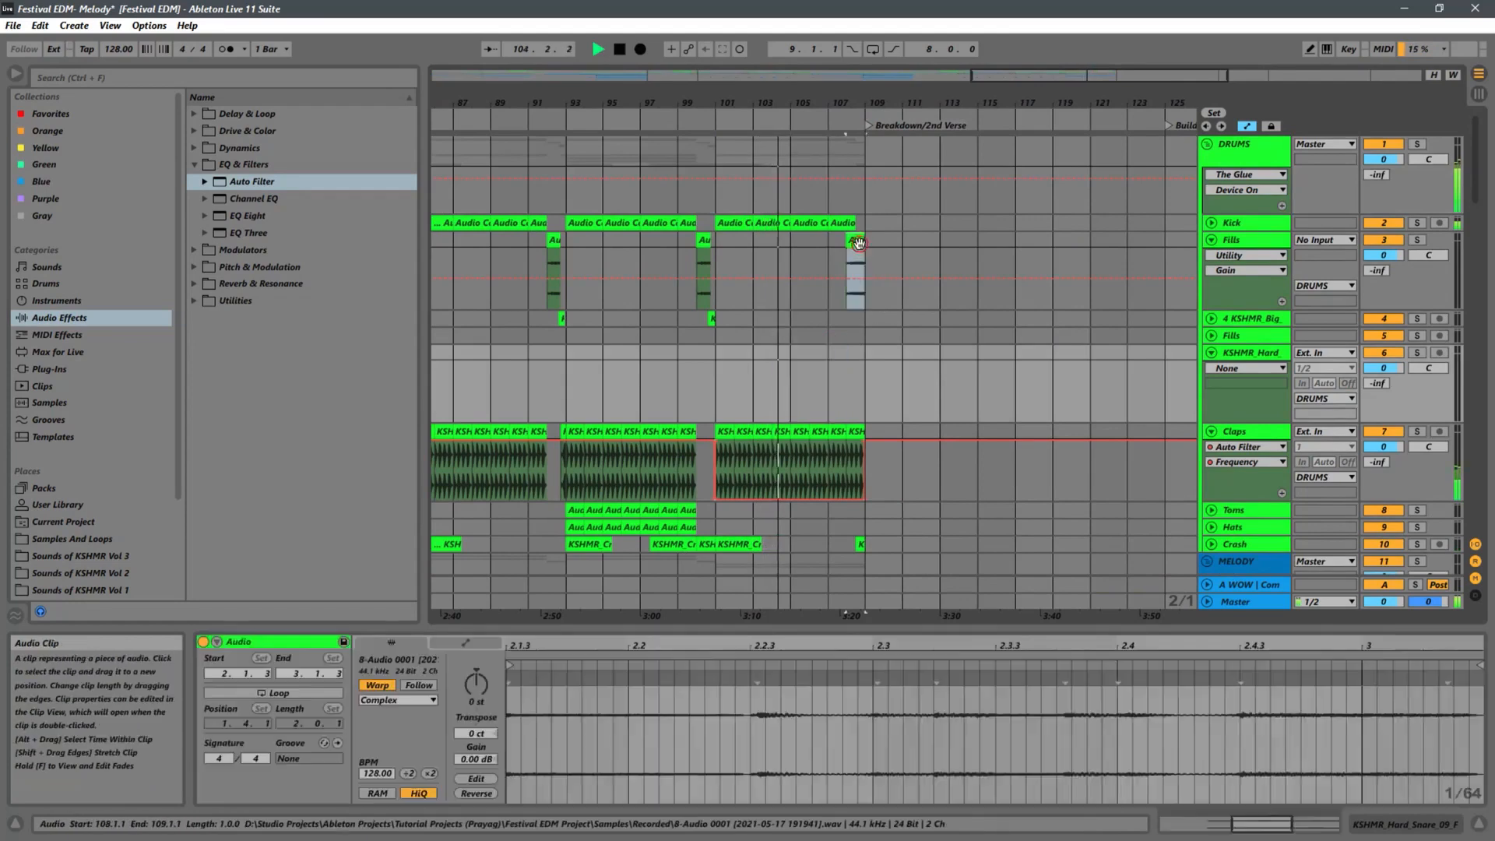
key(Delete)
Loop bars 101 to 109 and duplicate that time range across all tracks
drag(866, 374, 753, 384)
key(ctrl+l)
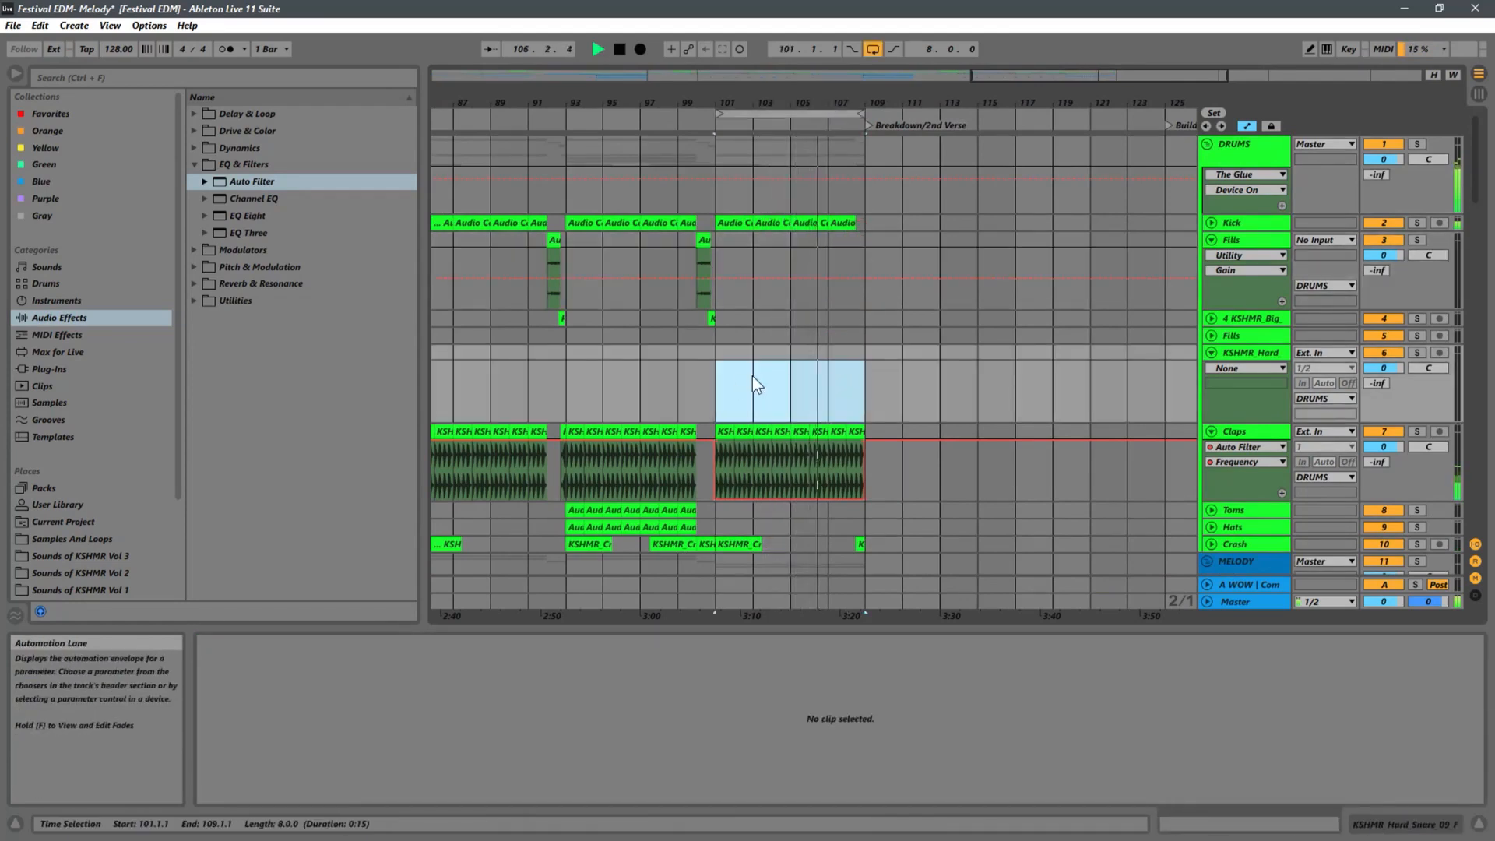
click(782, 113)
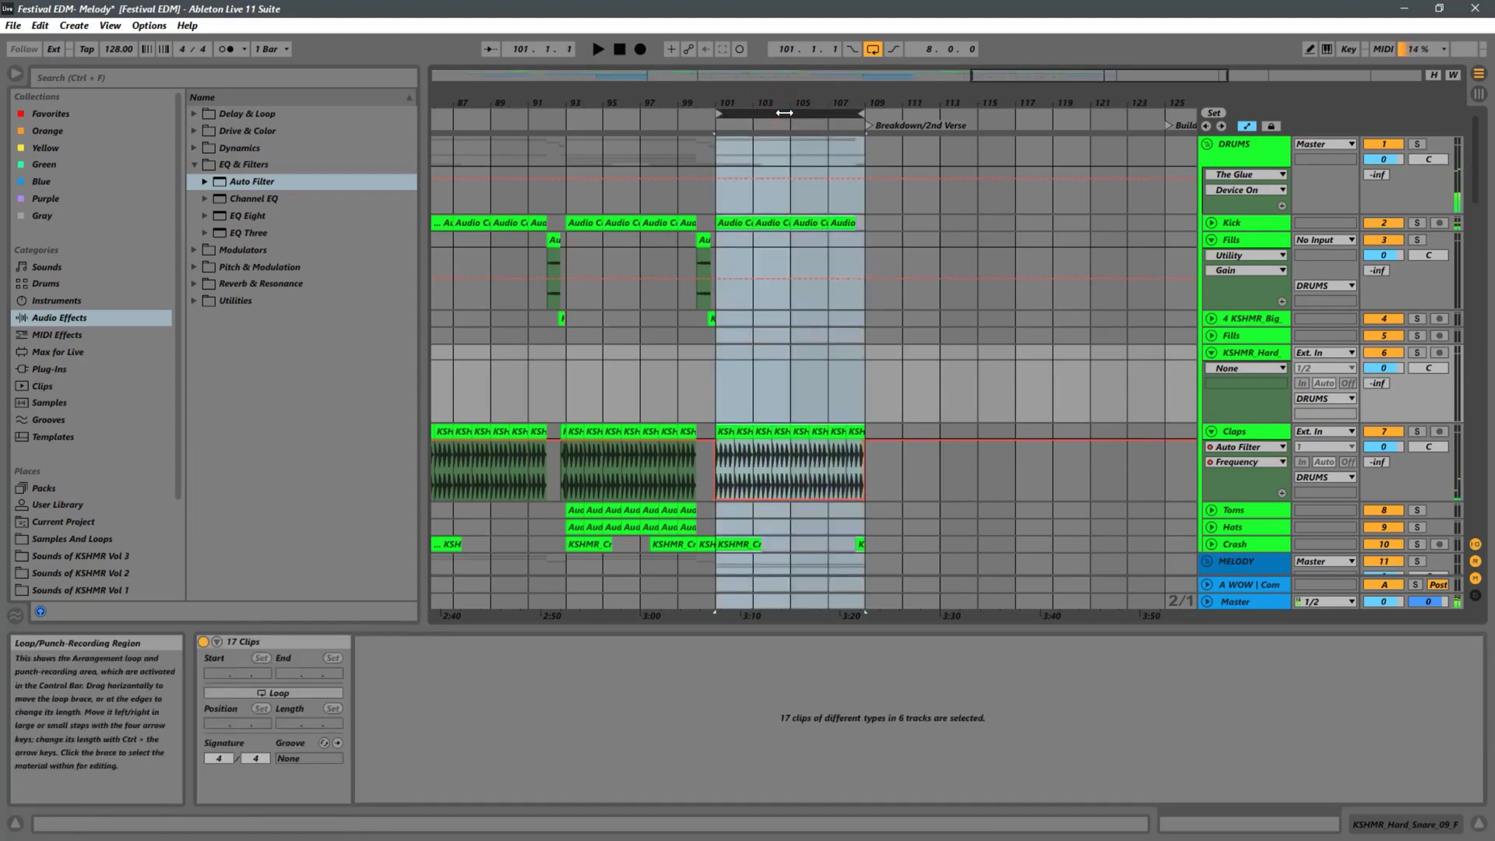
right_click(786, 114)
click(830, 171)
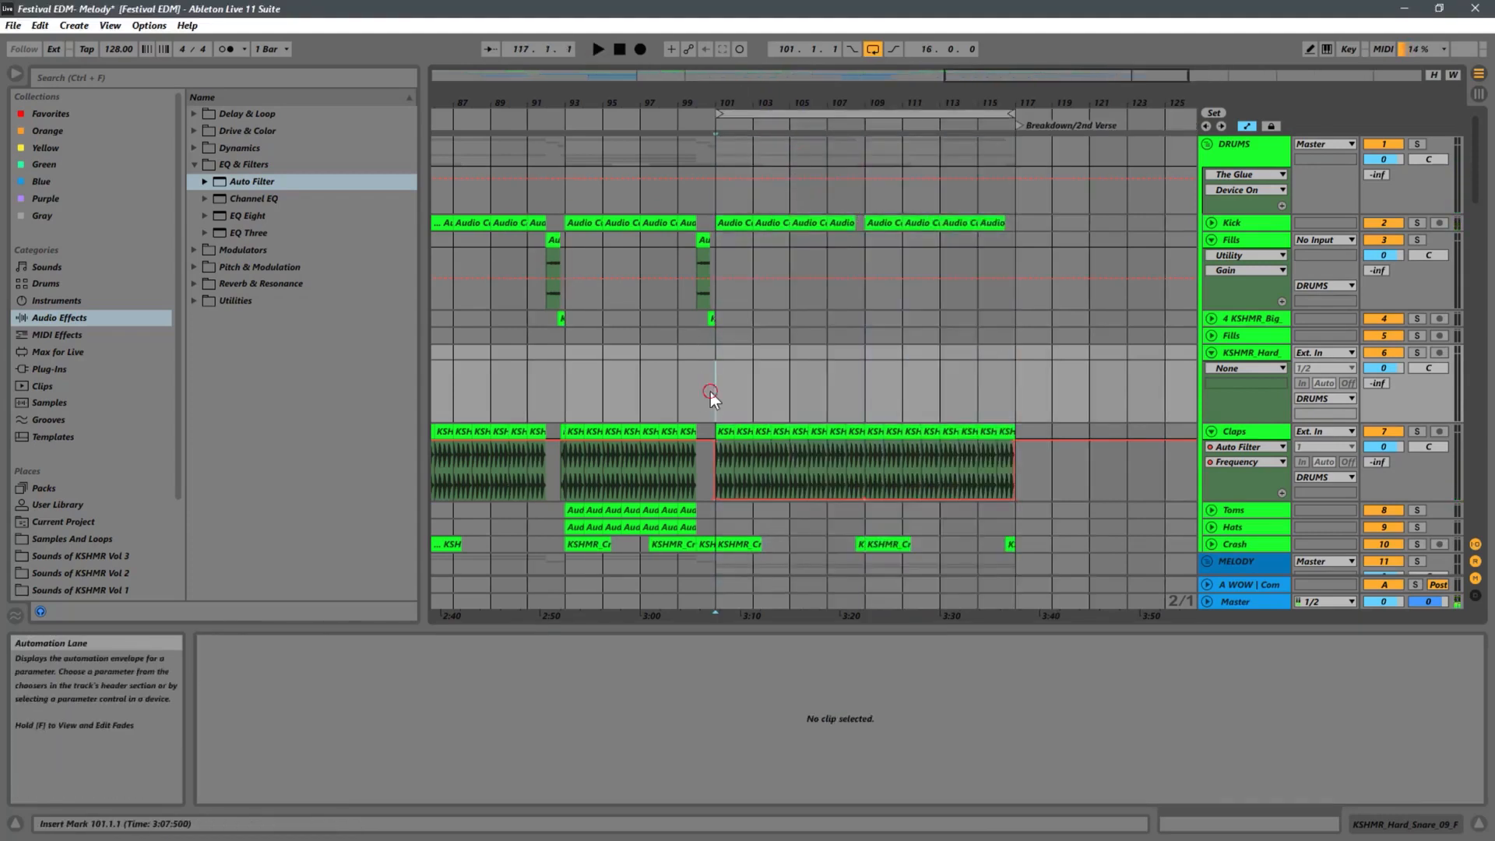
Play the extended section from bar 101 and unfold the frozen Omnisphere track below the synths
scroll(824, 360, down, 15)
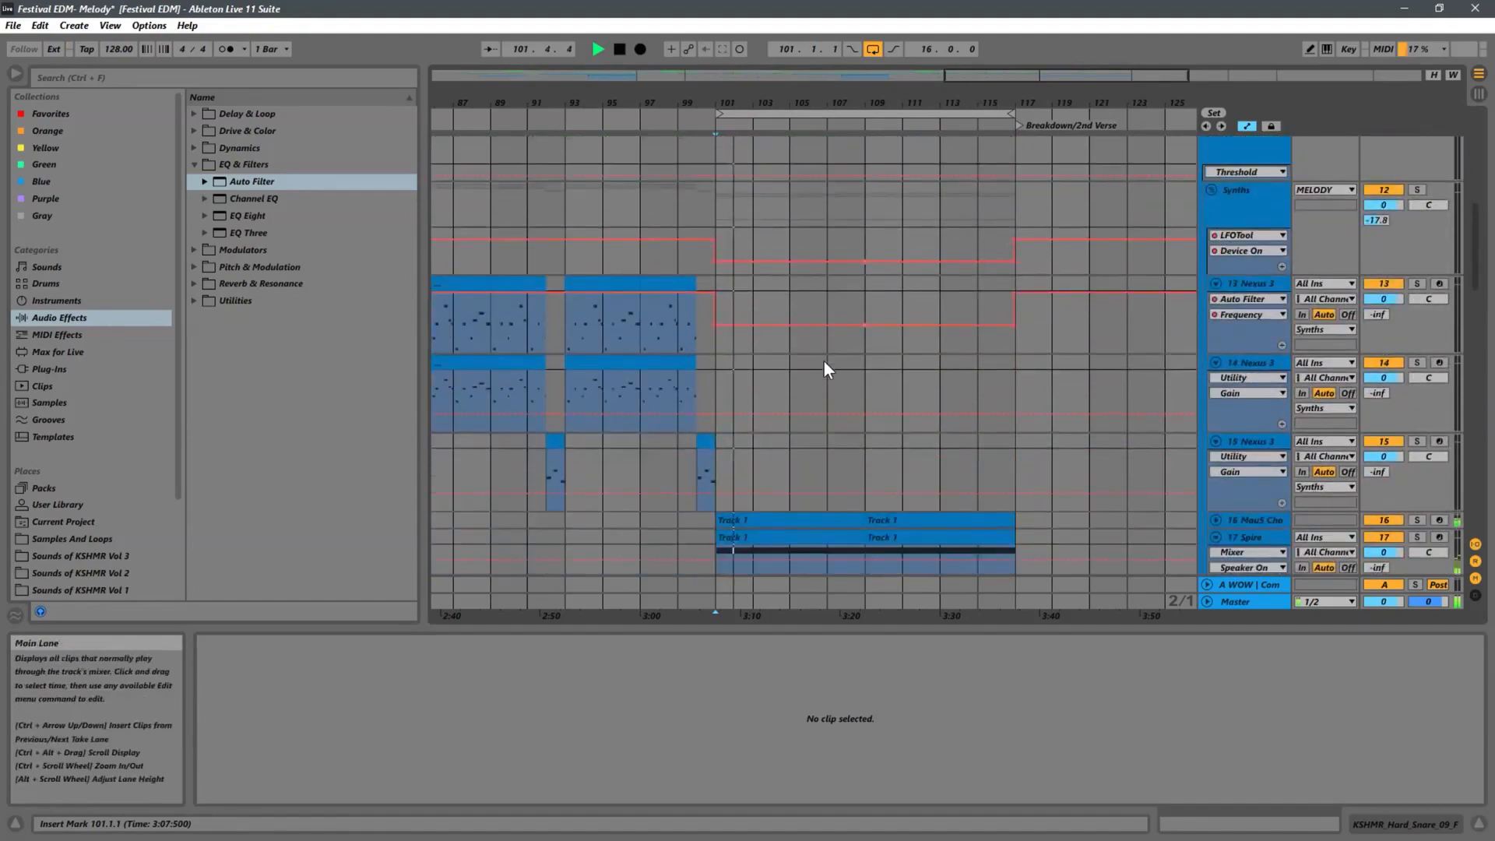
scroll(823, 361, down, 10)
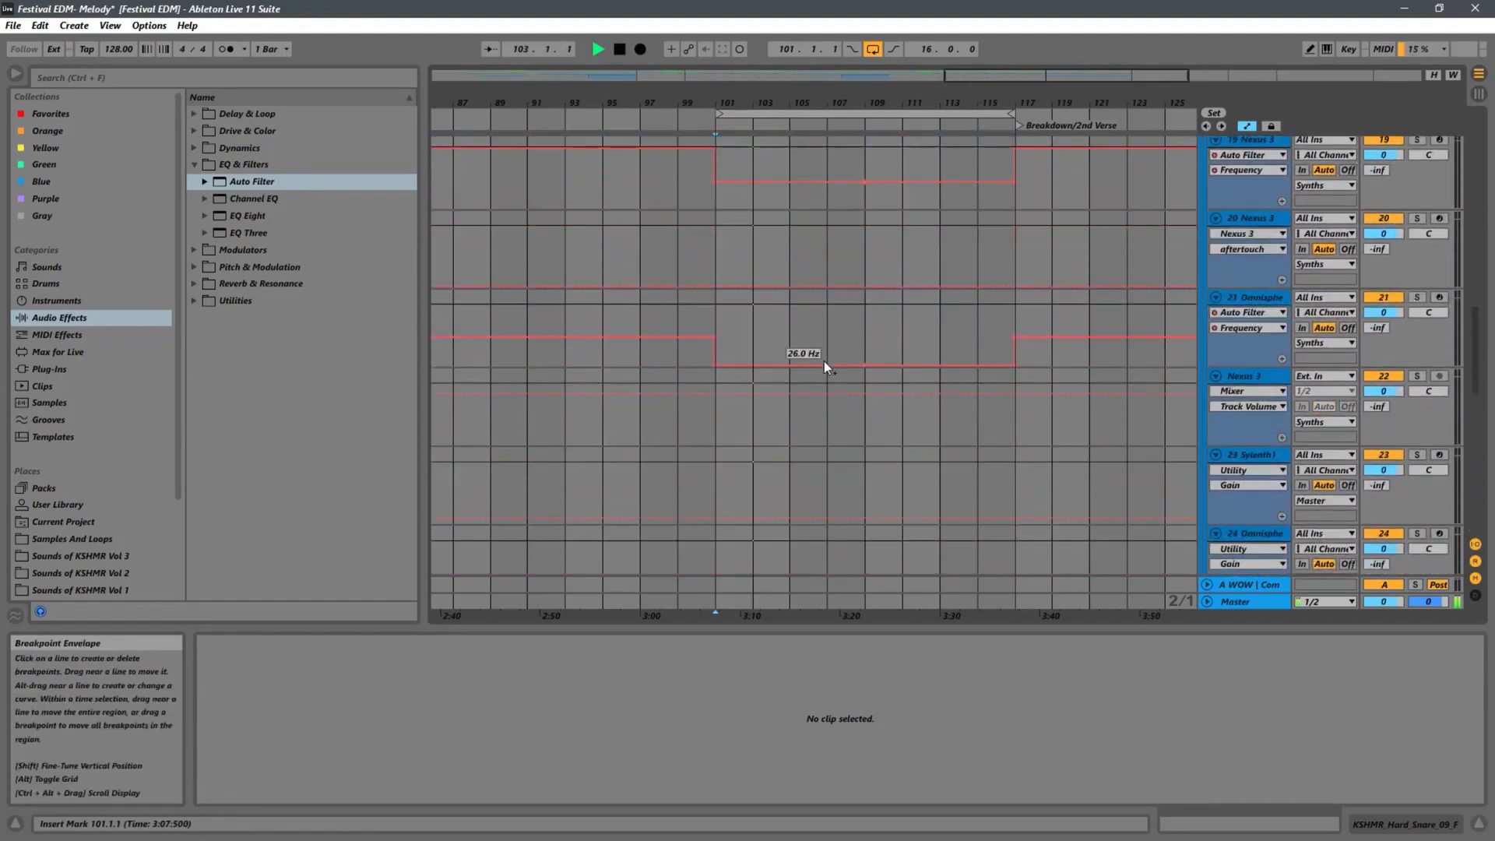
scroll(824, 361, down, 10)
scroll(841, 327, up, 4)
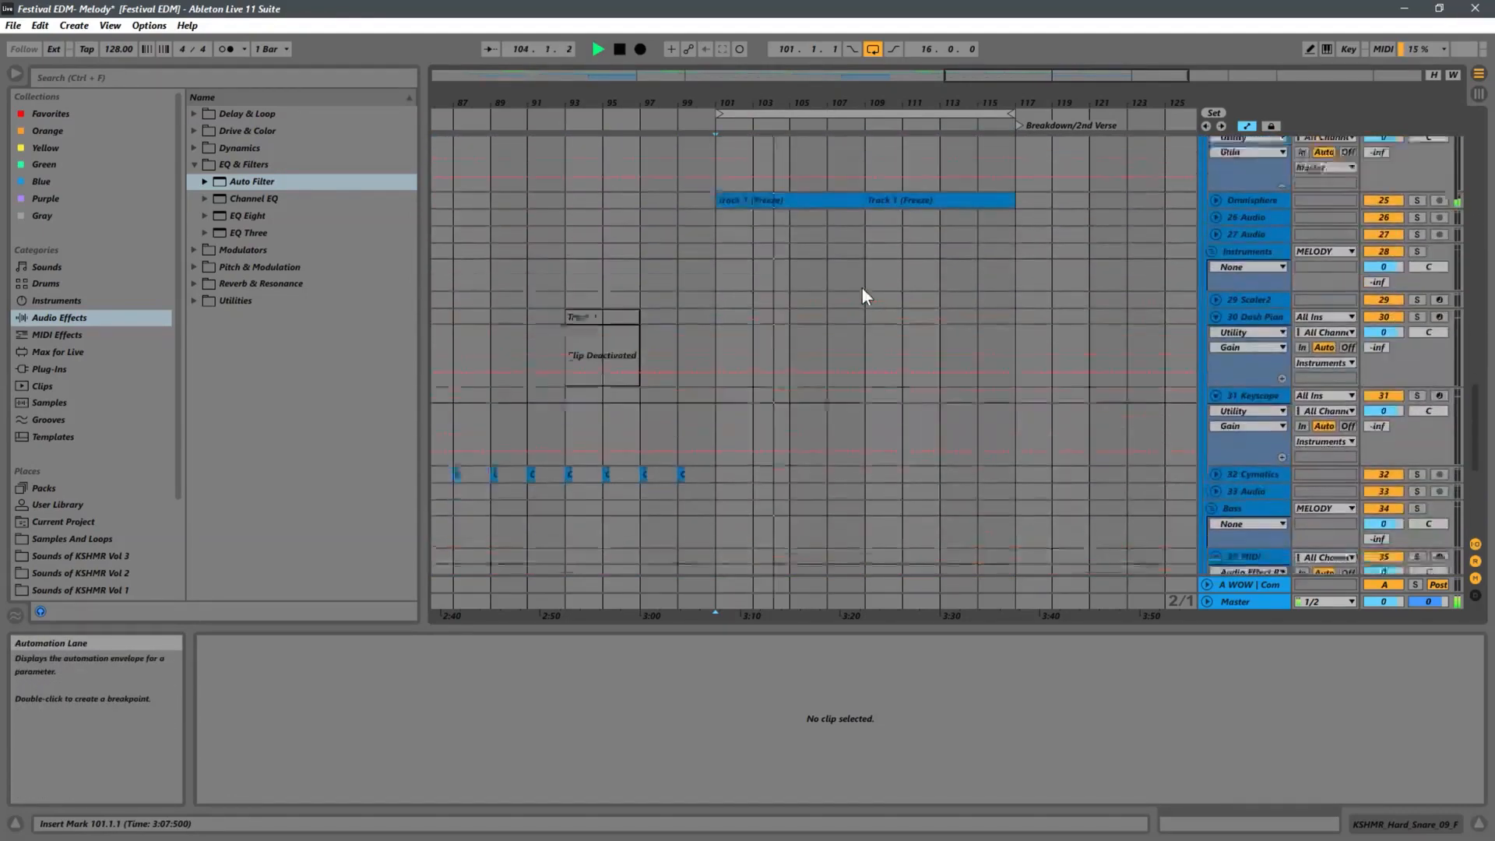
click(1217, 218)
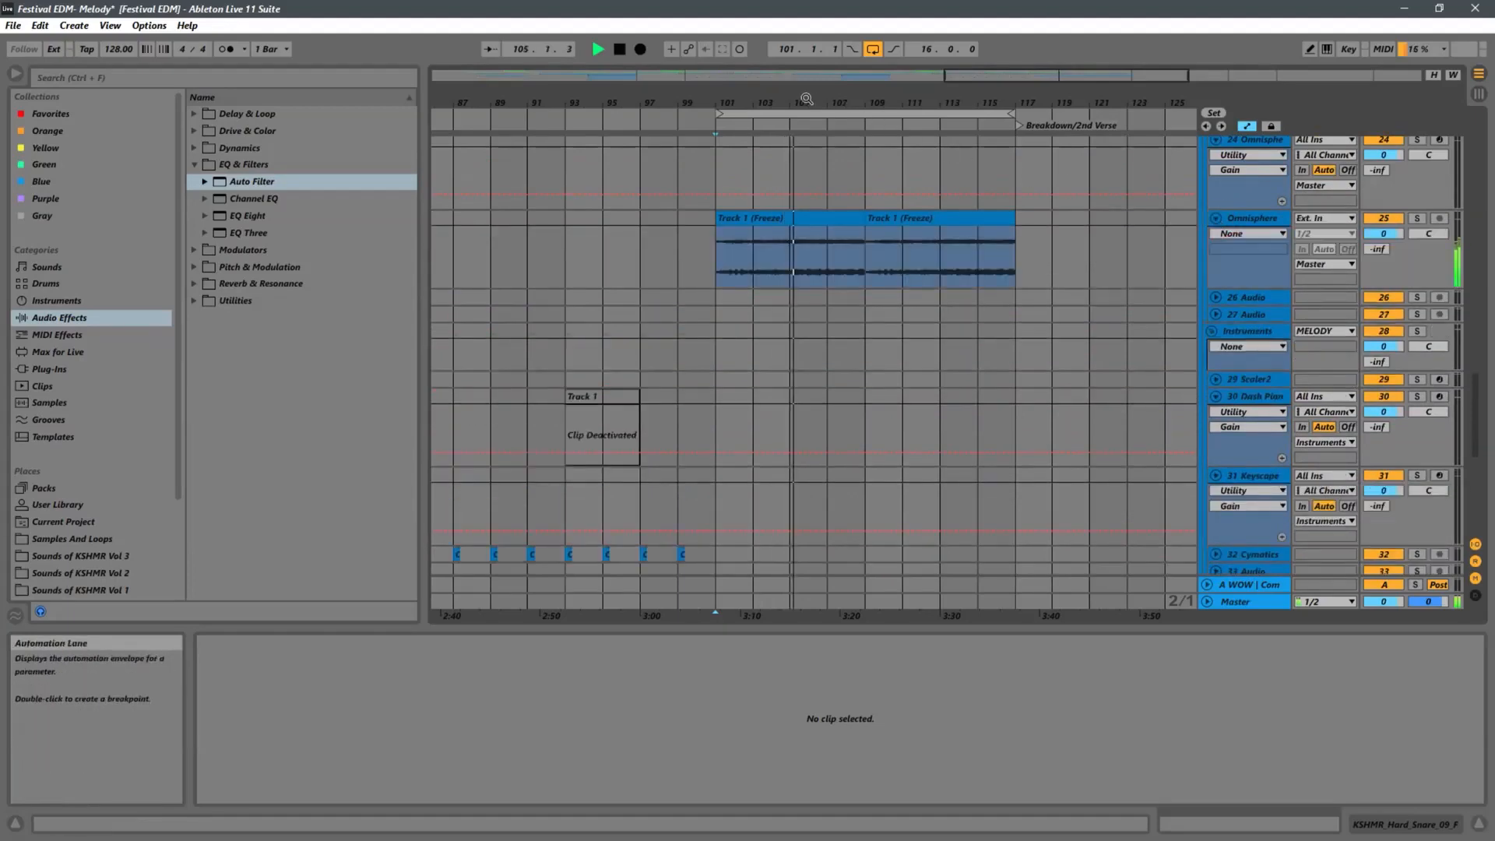
Examine the synth tracks across the whole arrangement for material used in earlier sections while the looped section plays
drag(888, 102, 885, 46)
scroll(982, 334, up, 3)
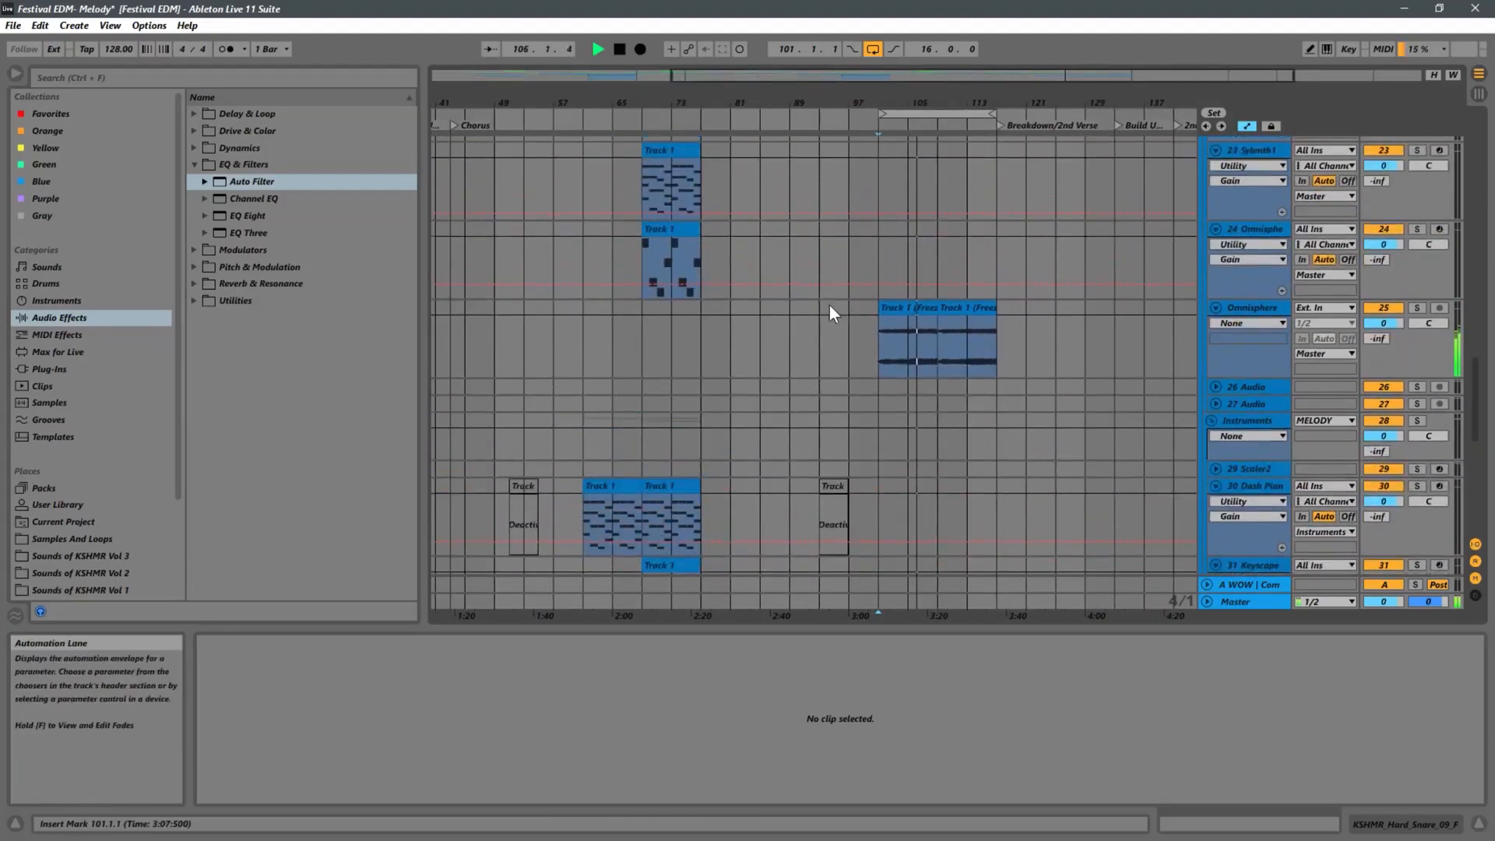
scroll(871, 314, up, 3)
drag(700, 102, 711, 55)
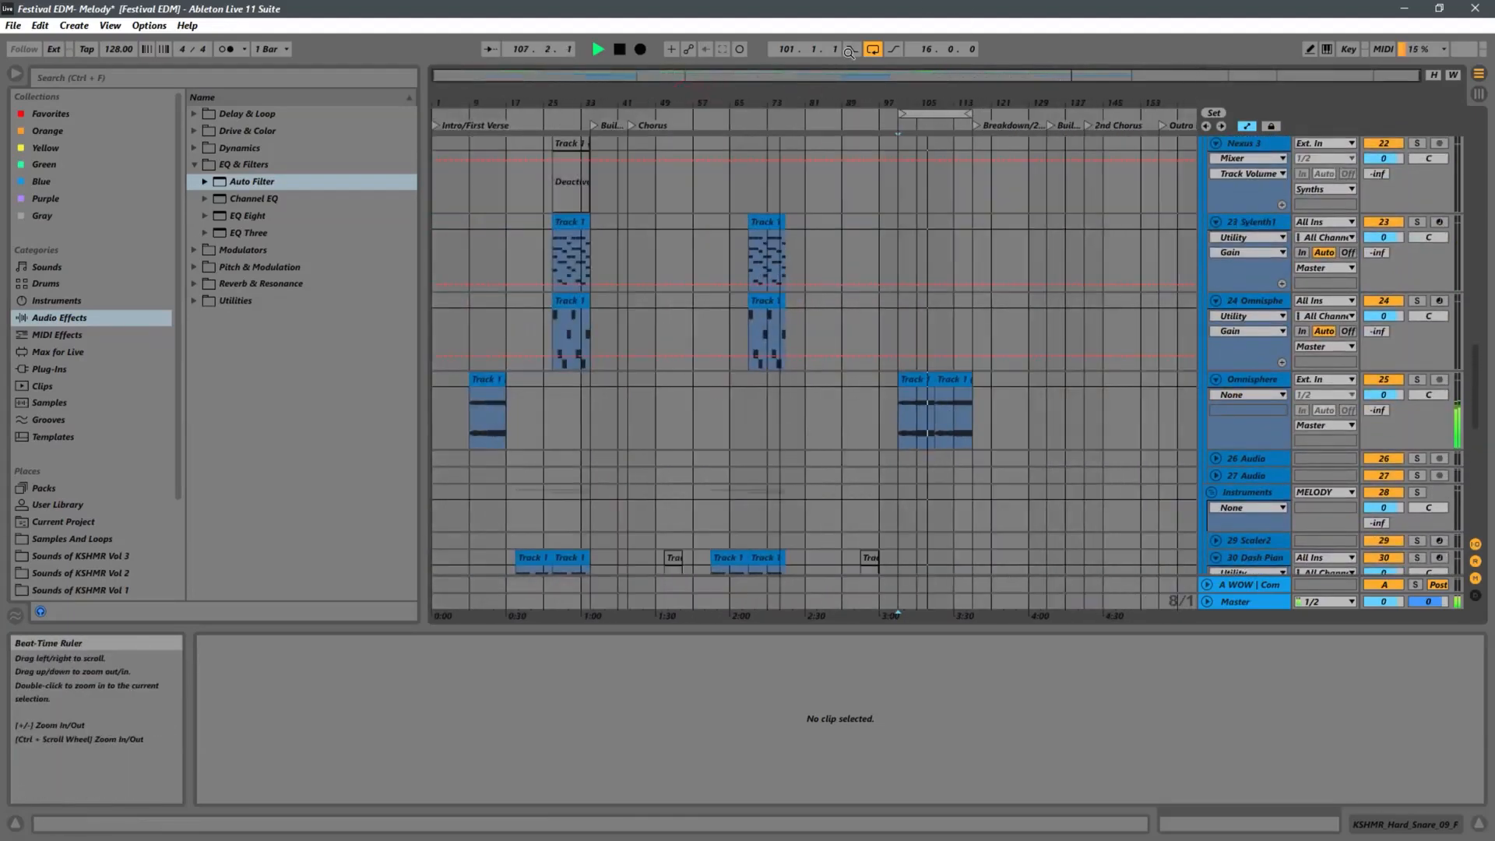
scroll(932, 327, up, 10)
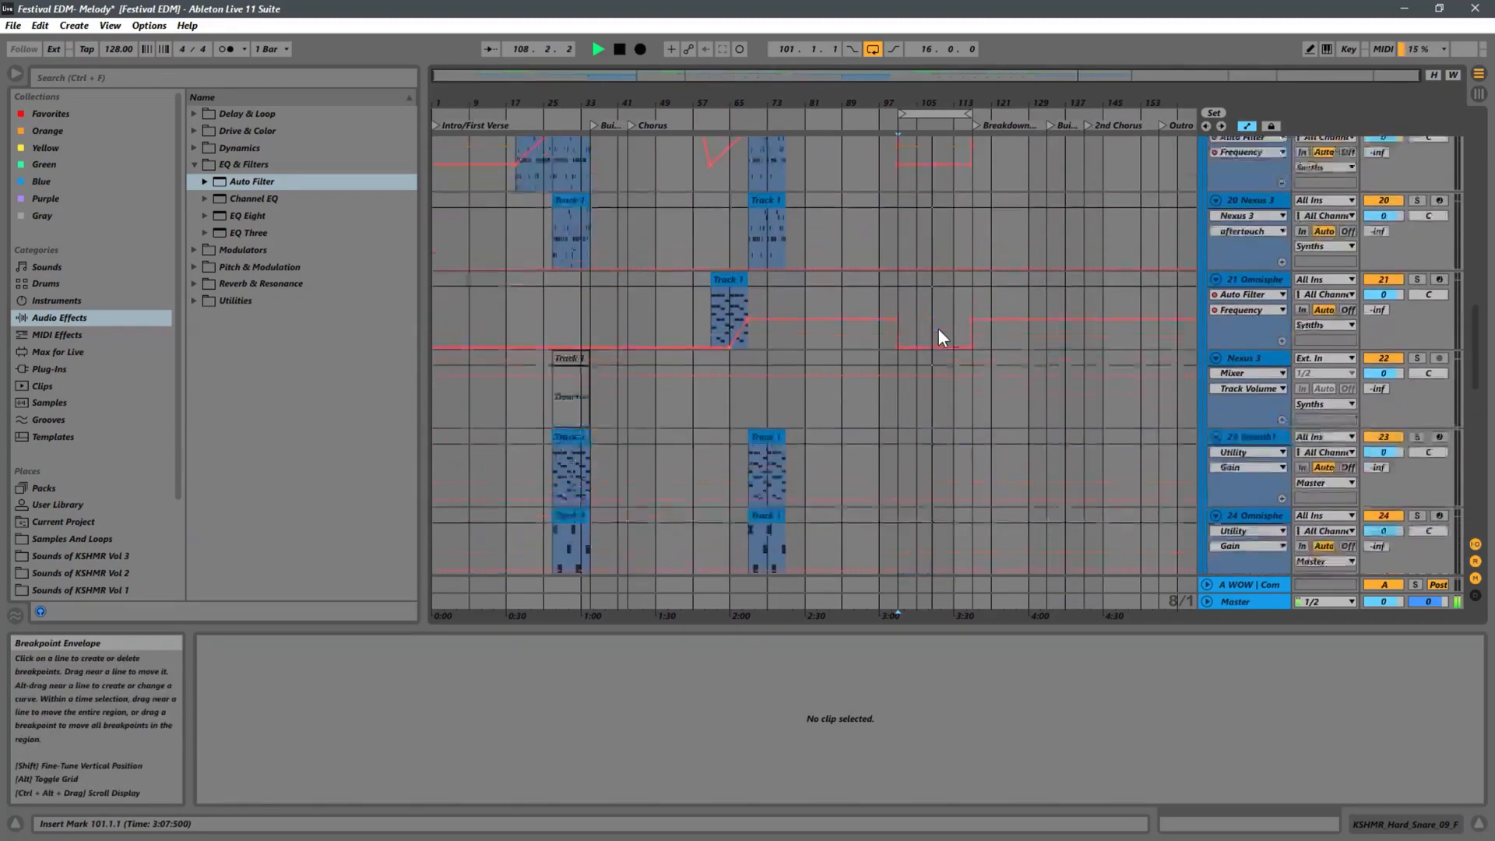
scroll(938, 331, up, 10)
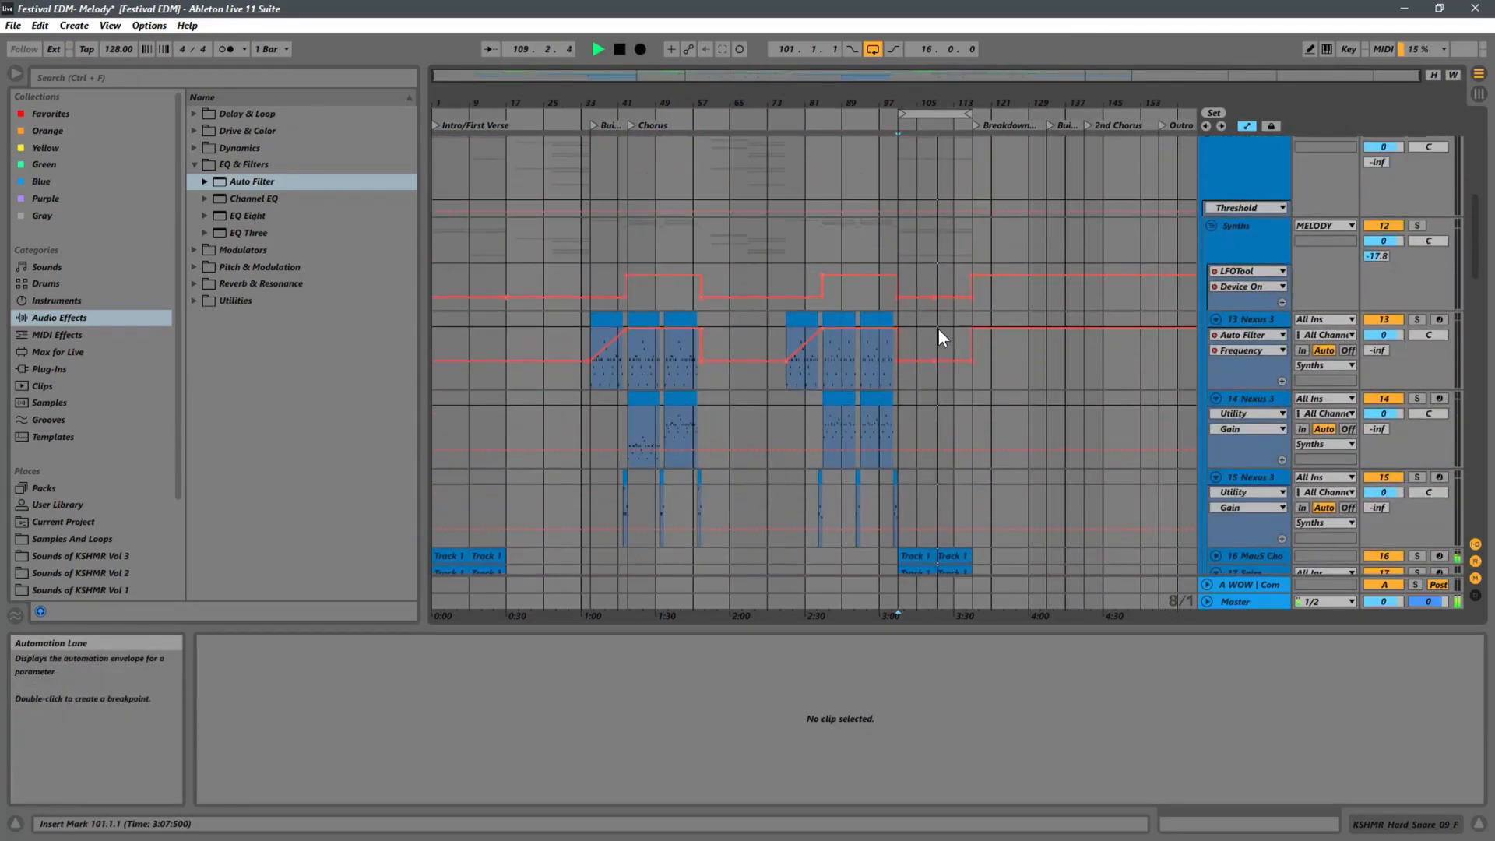
Copy the frozen snare clip from bar 81 to bar 113 on the KSHMR_Hard track, play it there and switch off the loop
scroll(938, 337, up, 10)
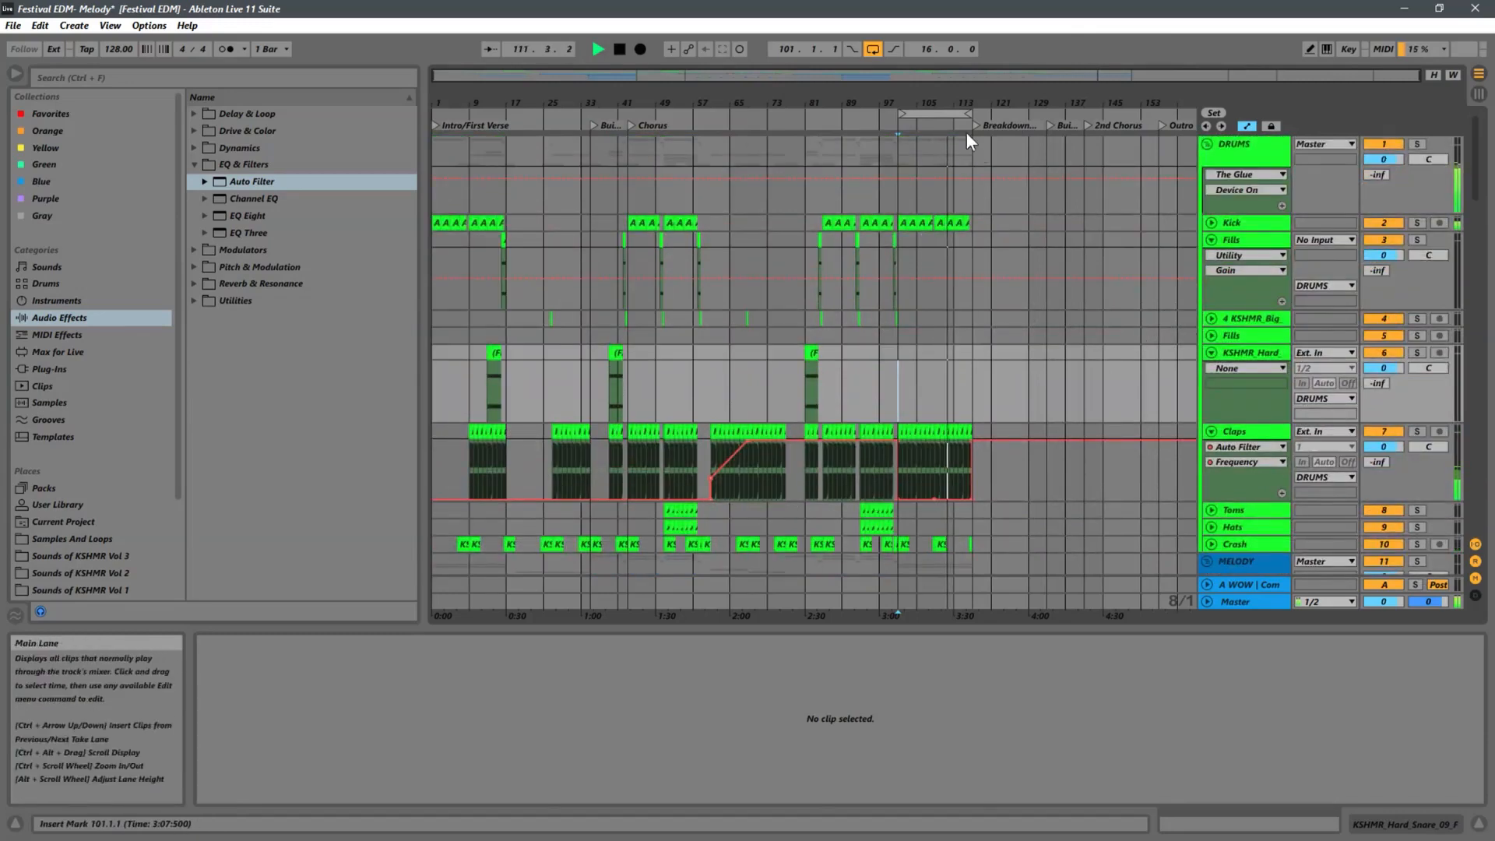
drag(958, 92, 946, 216)
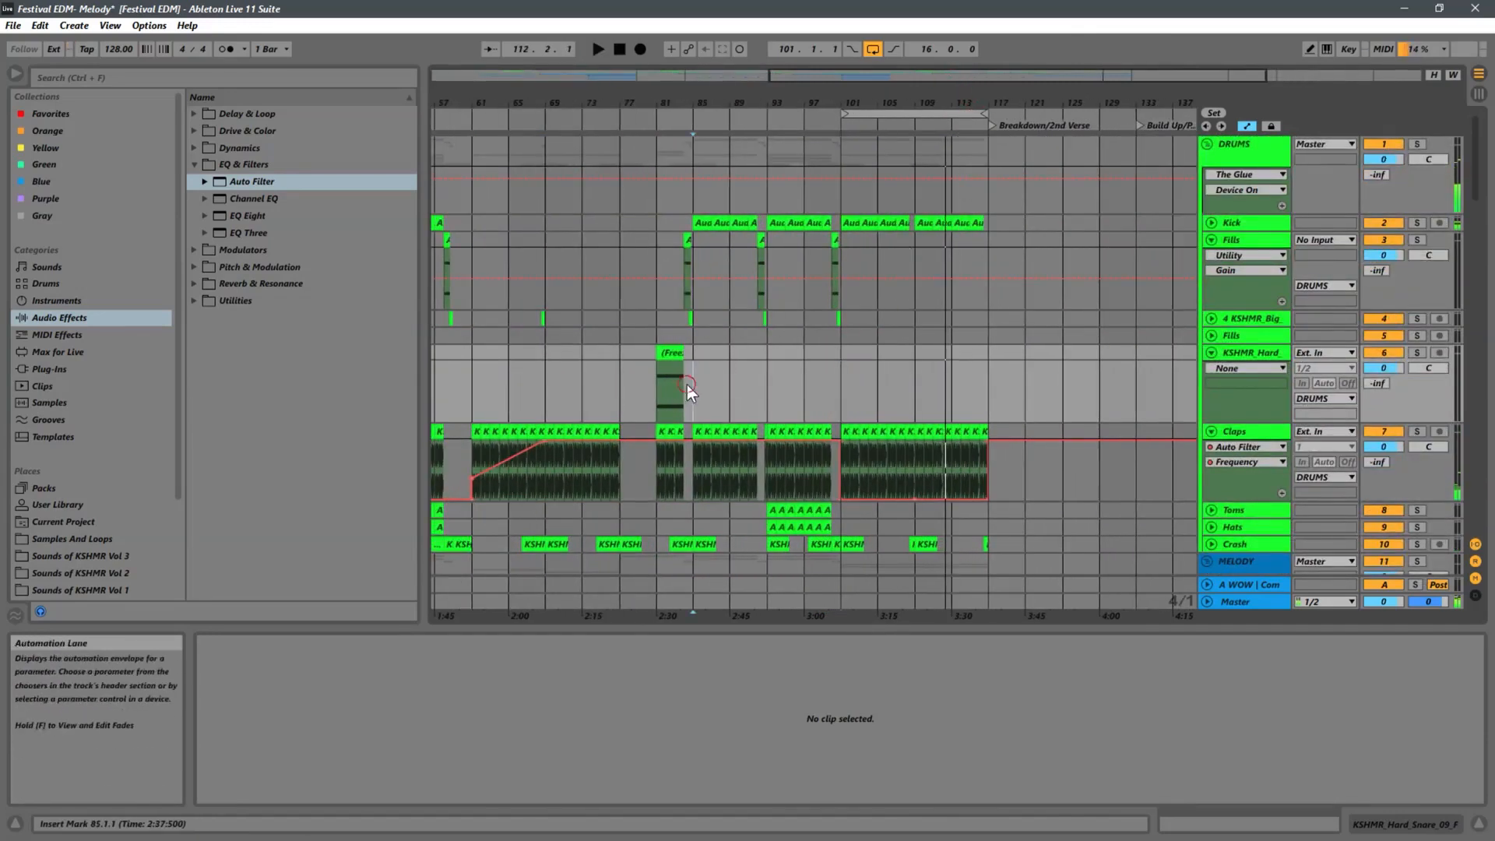
drag(661, 350, 956, 381)
click(956, 381)
key(space)
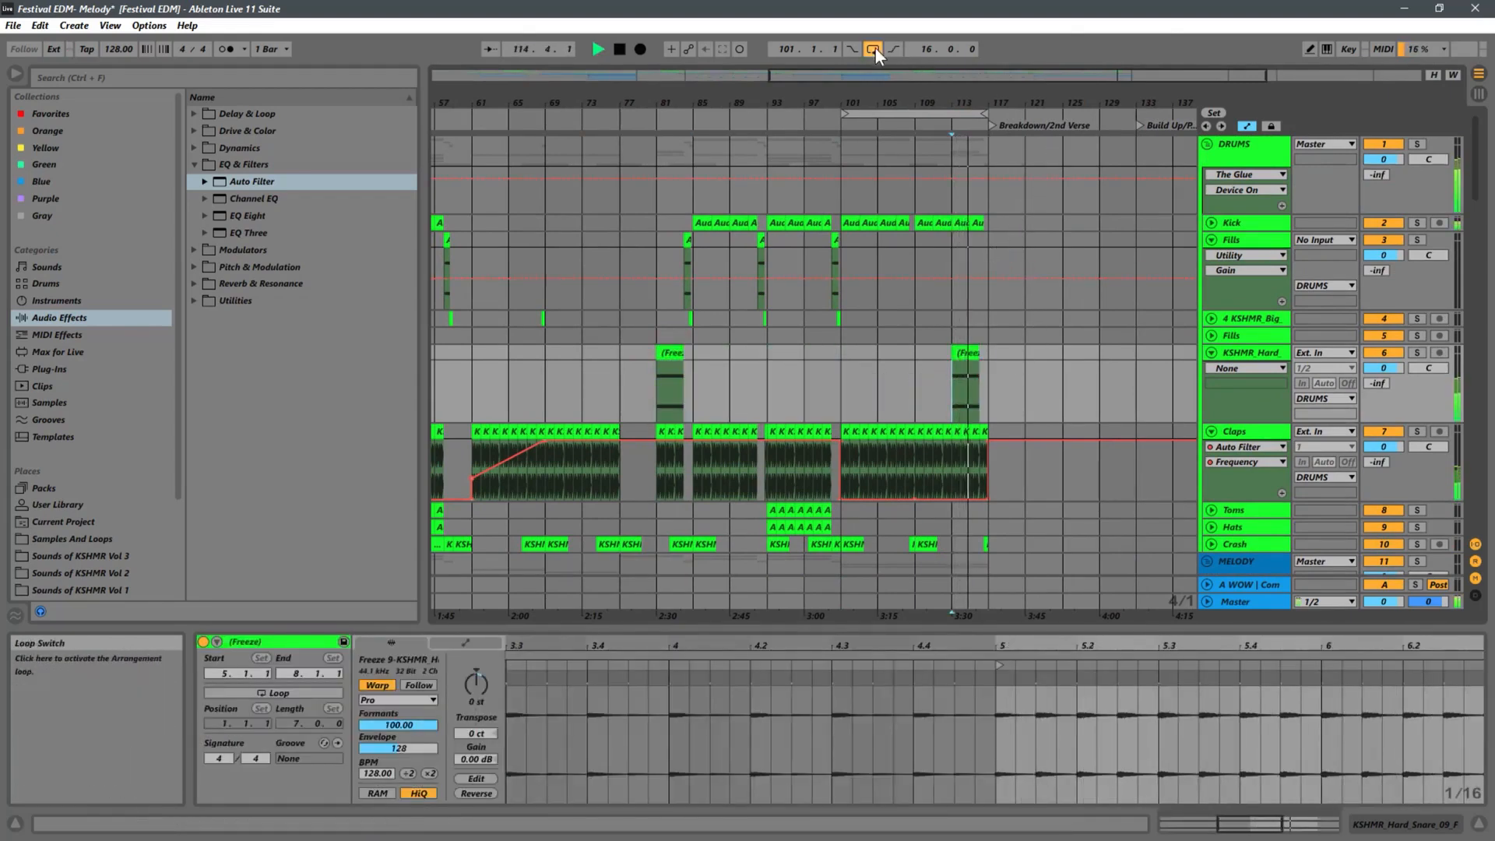
Delete the last clap clip at bar 116 on the Claps track
drag(973, 103, 949, 237)
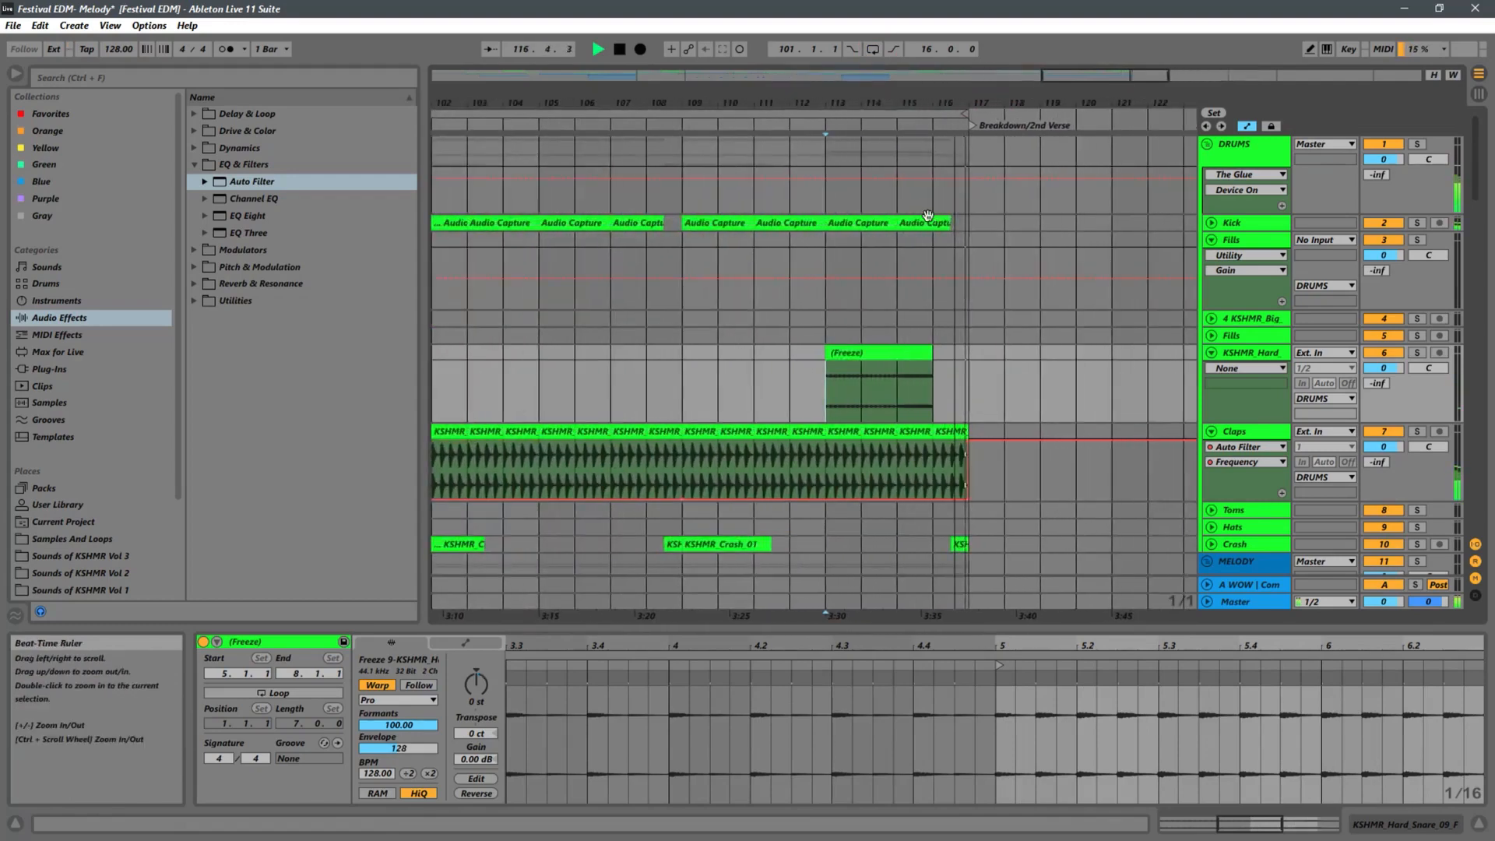
click(951, 431)
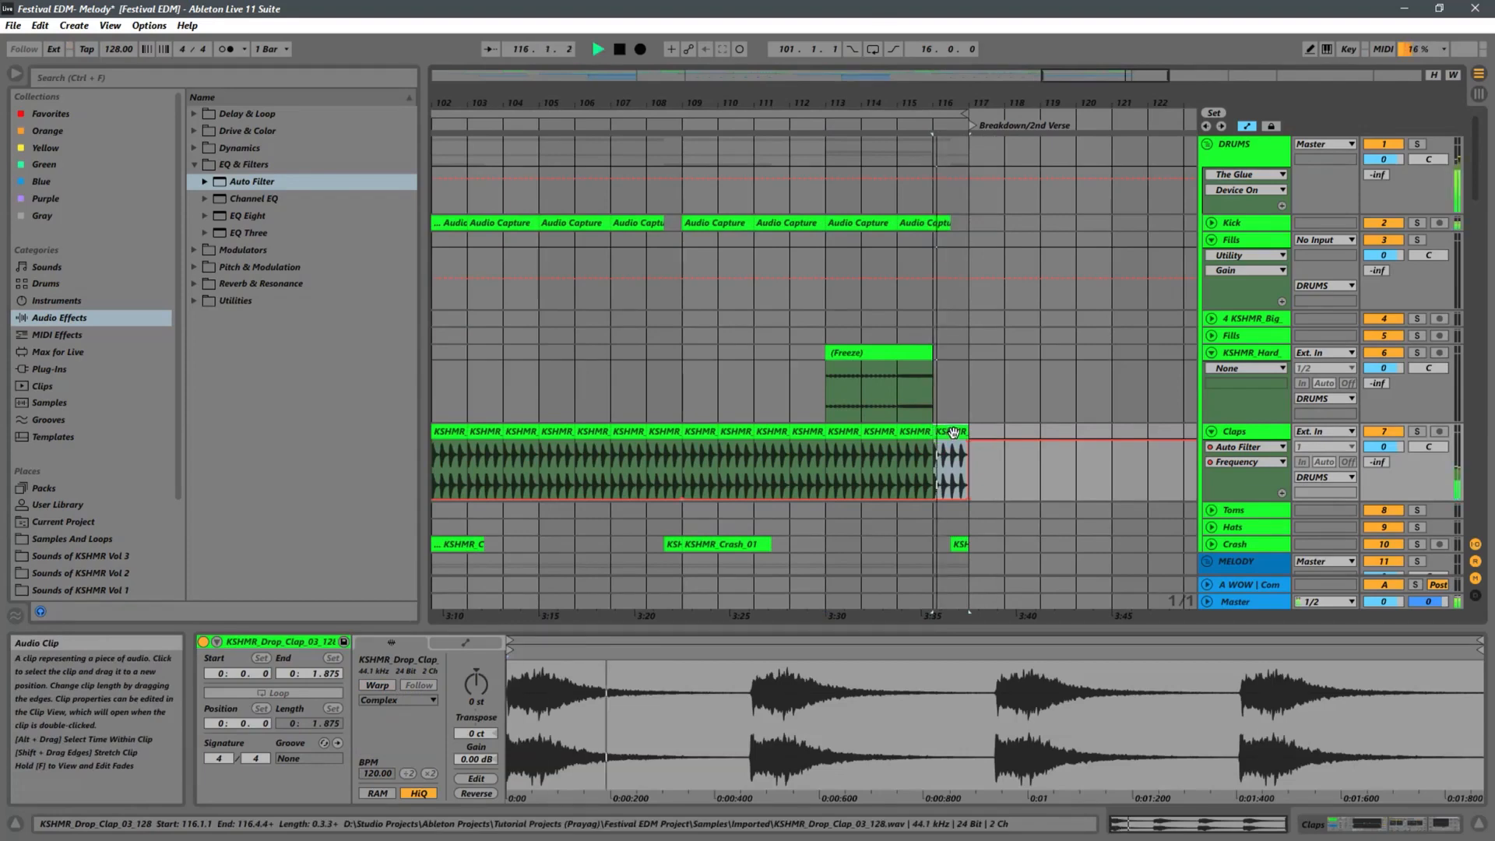
key(Delete)
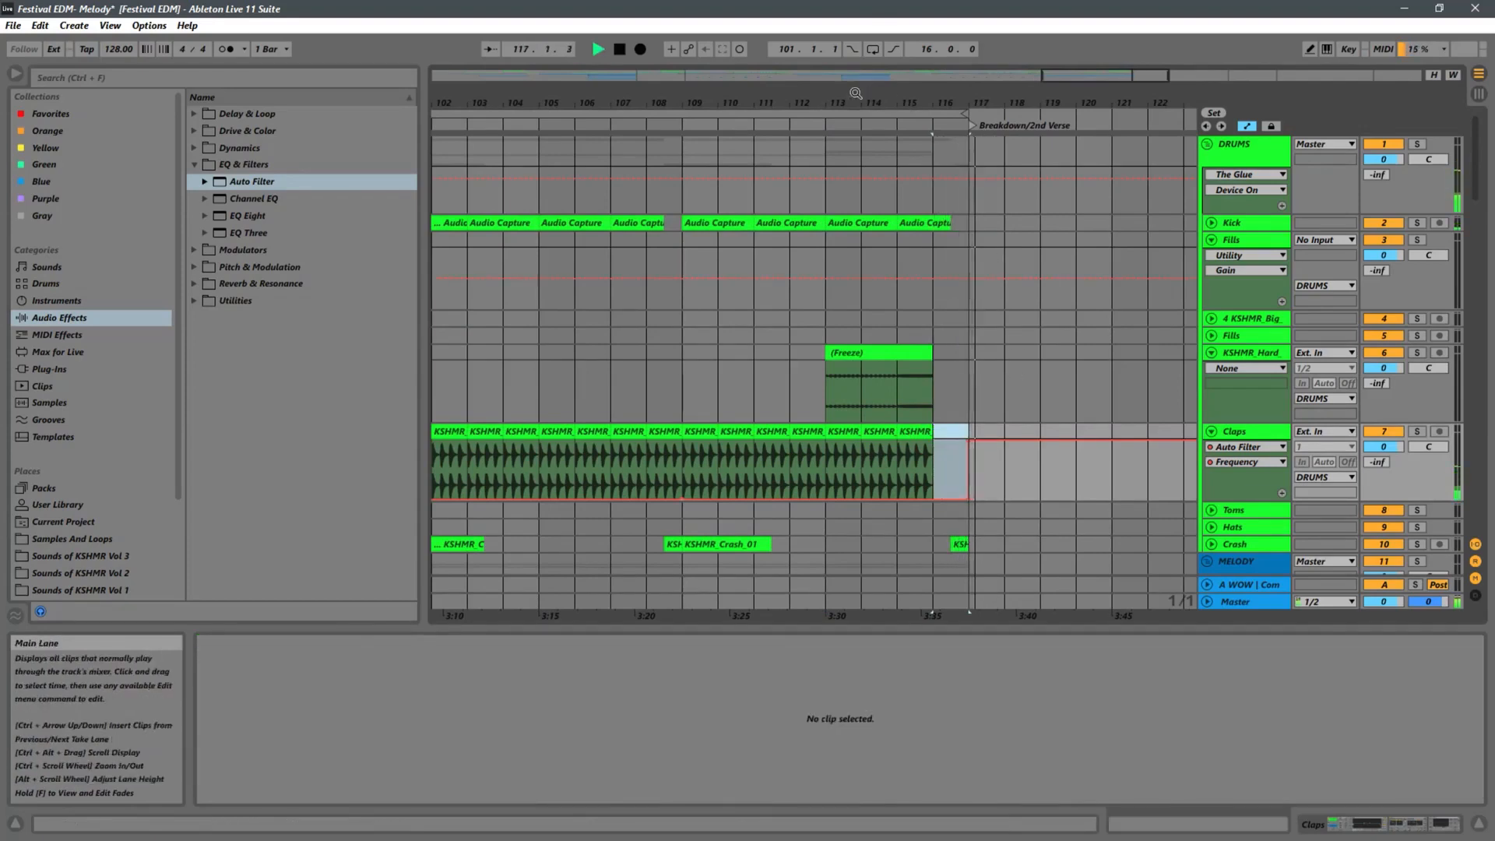
Stop playback and copy the Fills and KSHMR_Big snare clips within bars 99 to 101 to the range starting at bar 115
drag(856, 93, 984, 54)
key(space)
click(675, 256)
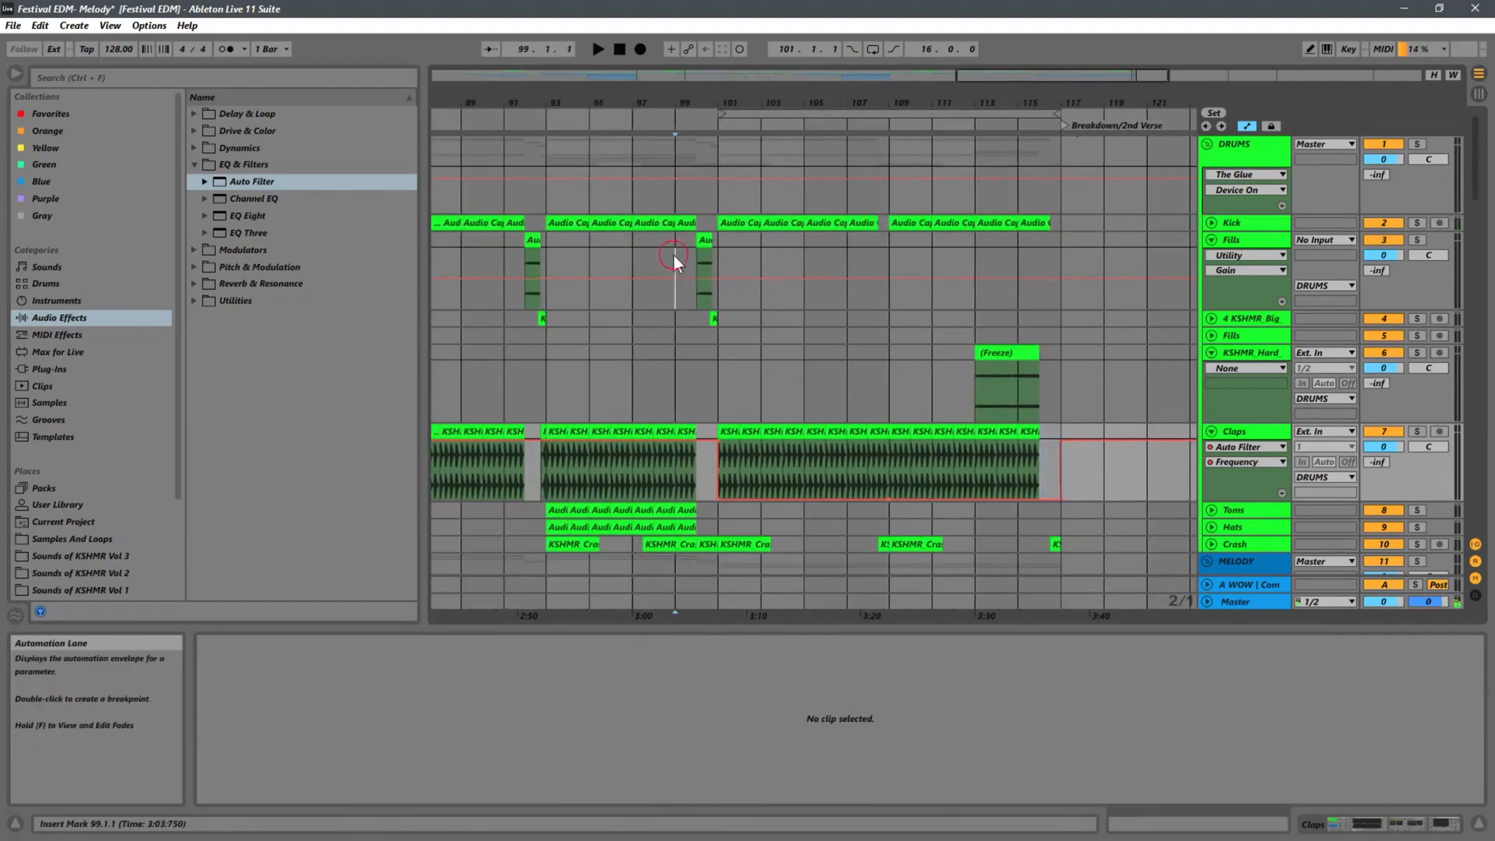
drag(674, 255, 726, 241)
drag(714, 349, 679, 318)
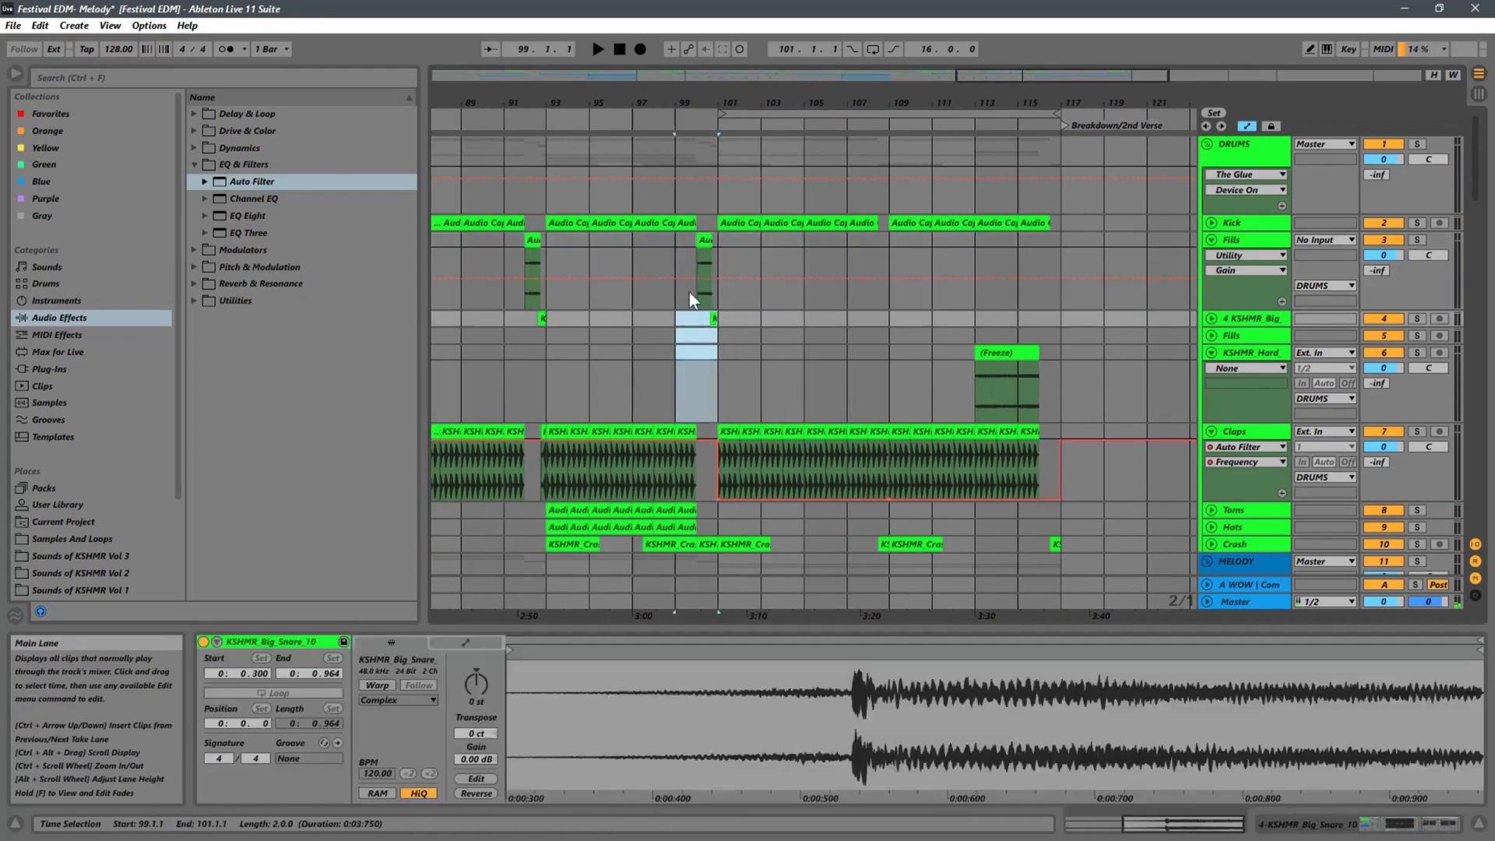
click(719, 349)
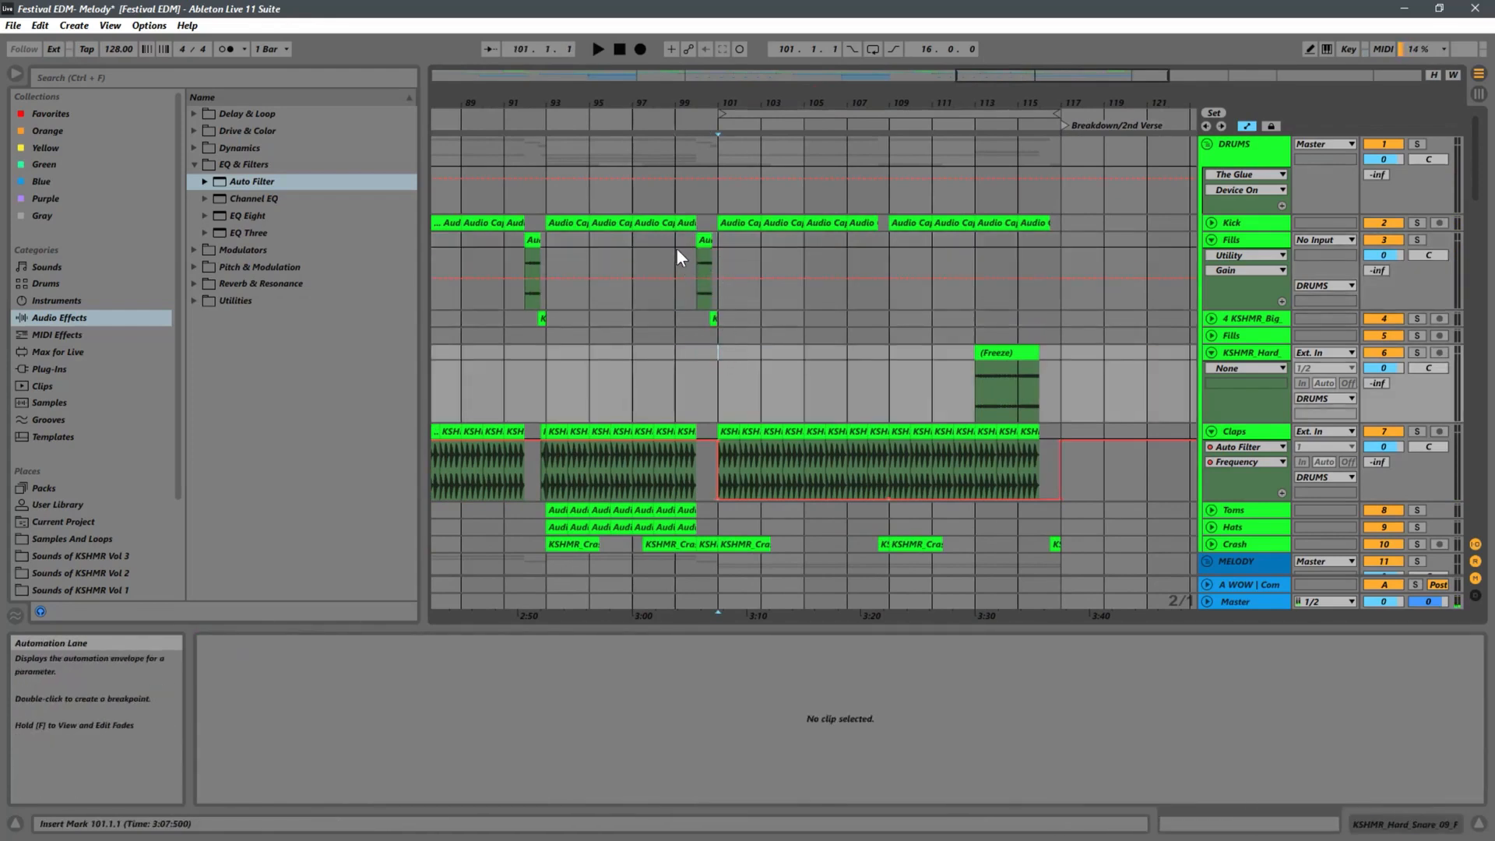
drag(679, 250, 722, 334)
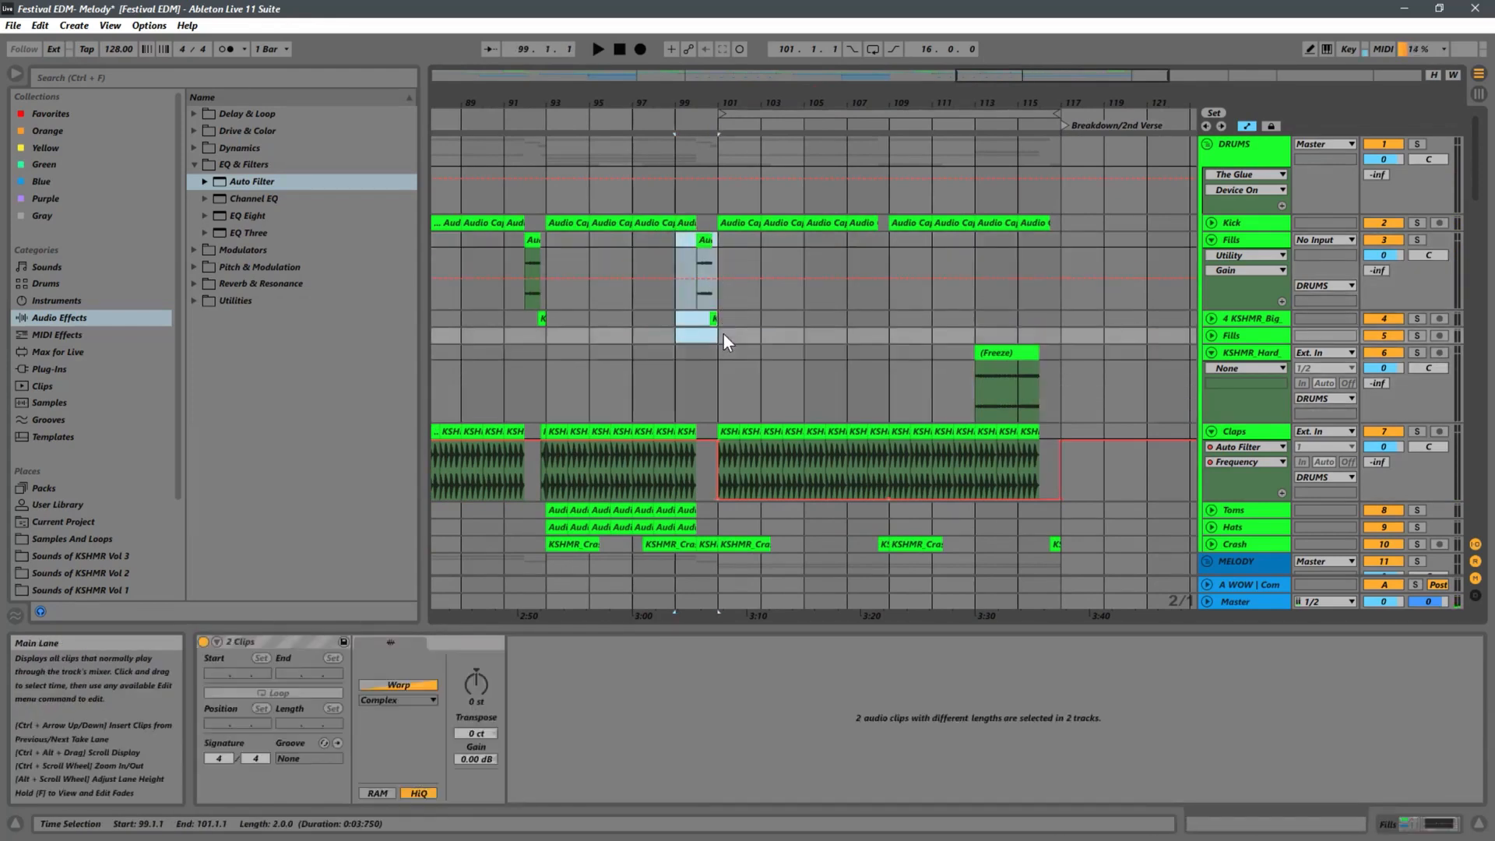
click(1020, 241)
key(ctrl+v)
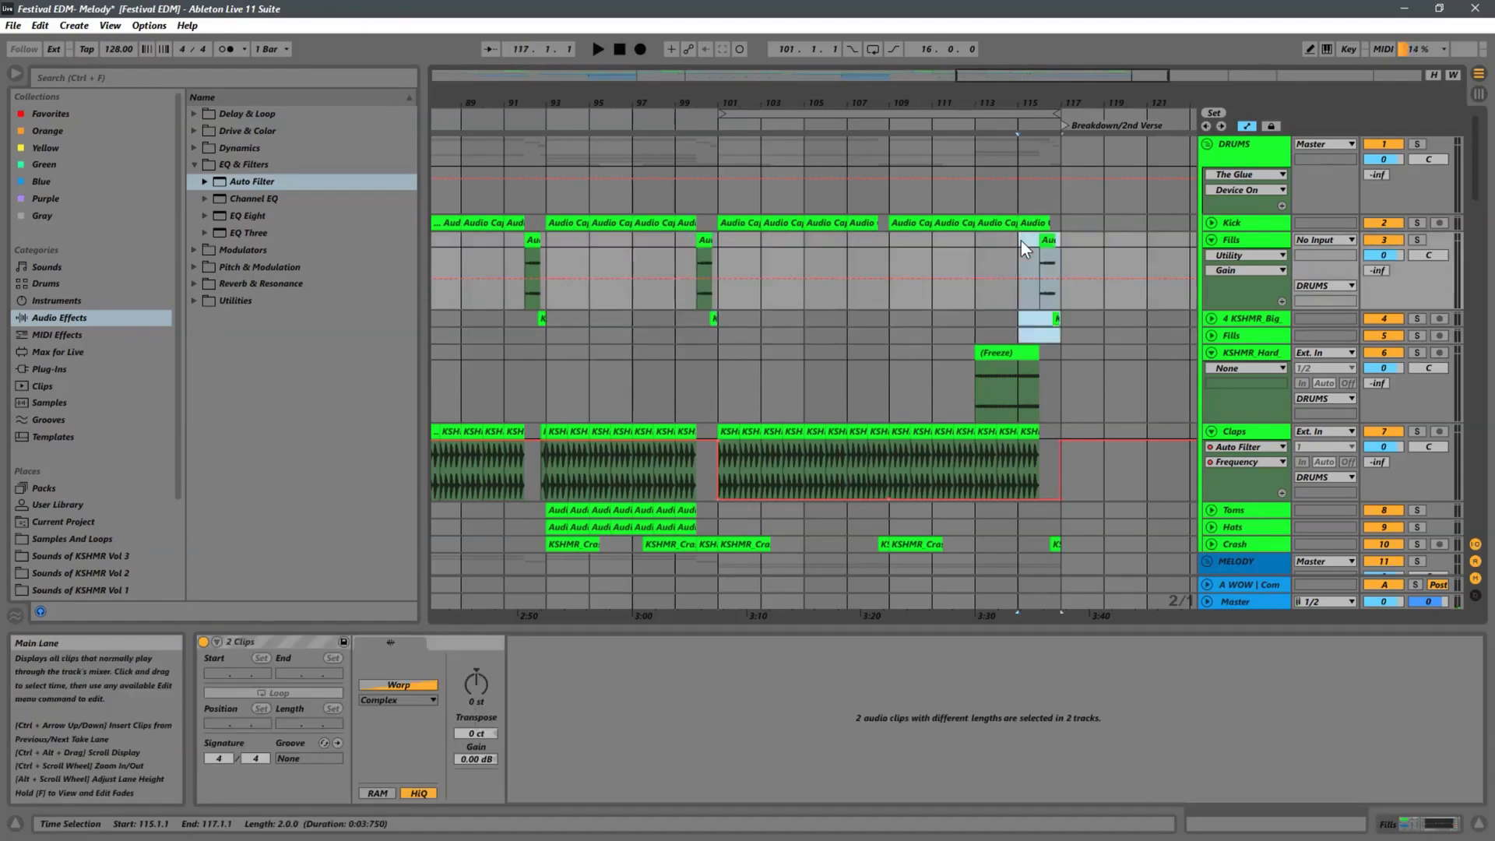
Play the ending fill from bar 115, then play the drop's transition into the section from bar 97
click(1017, 250)
key(space)
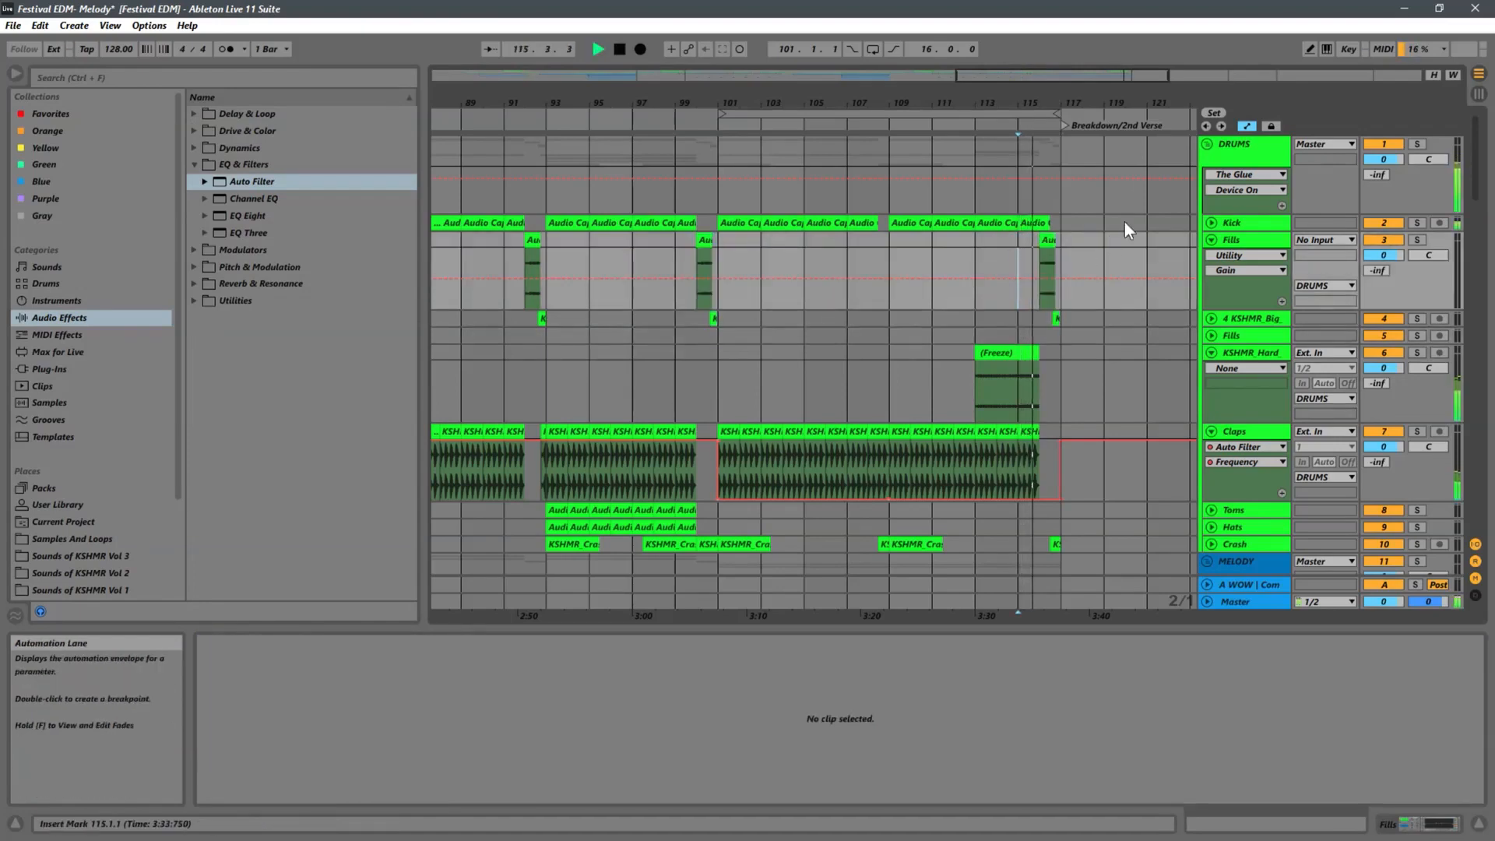
drag(1060, 103, 1031, 15)
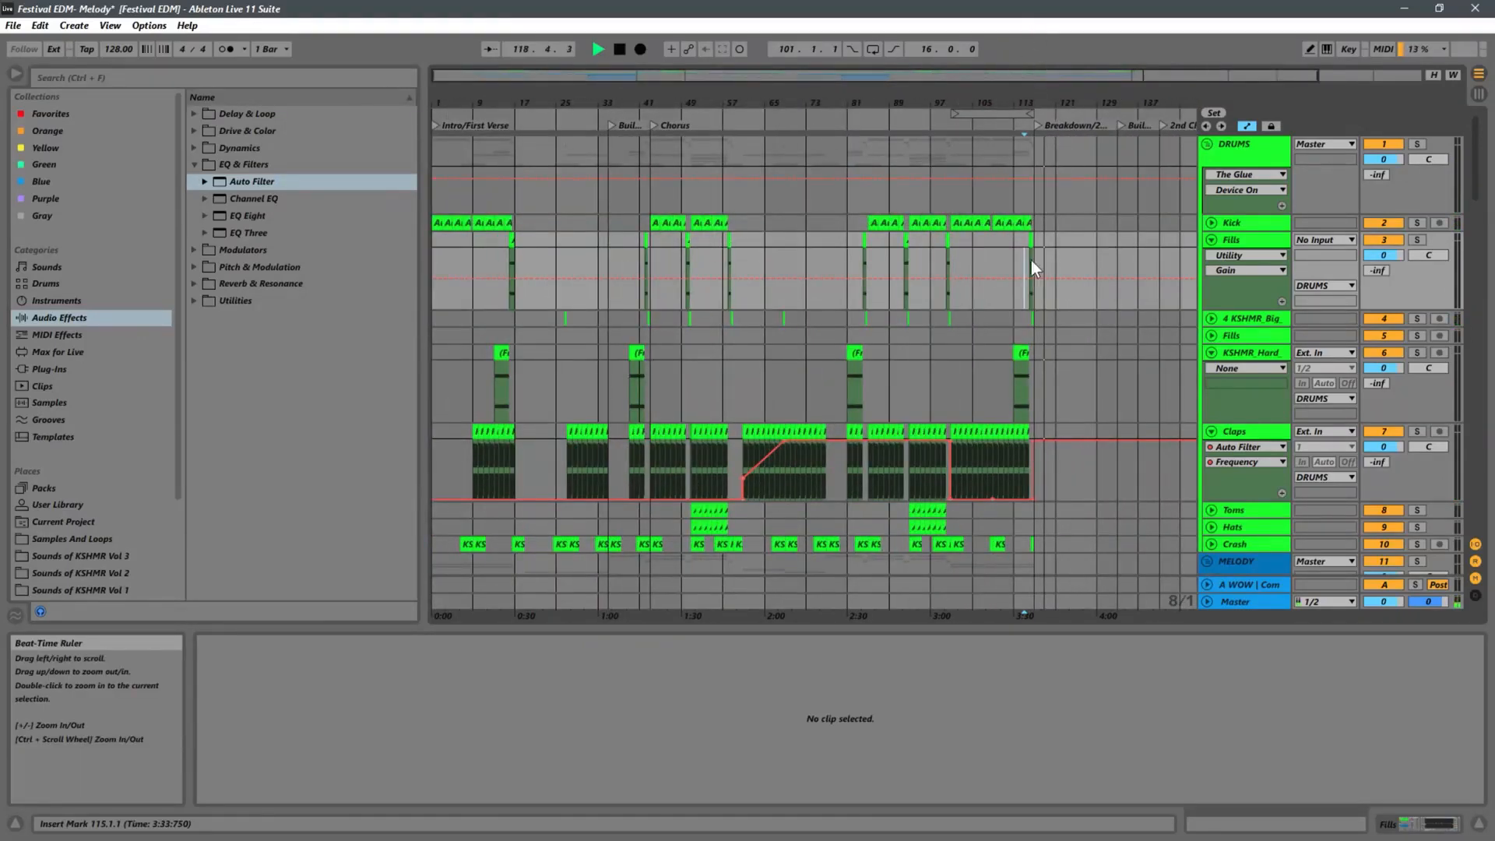
click(950, 391)
key(space)
key(space)
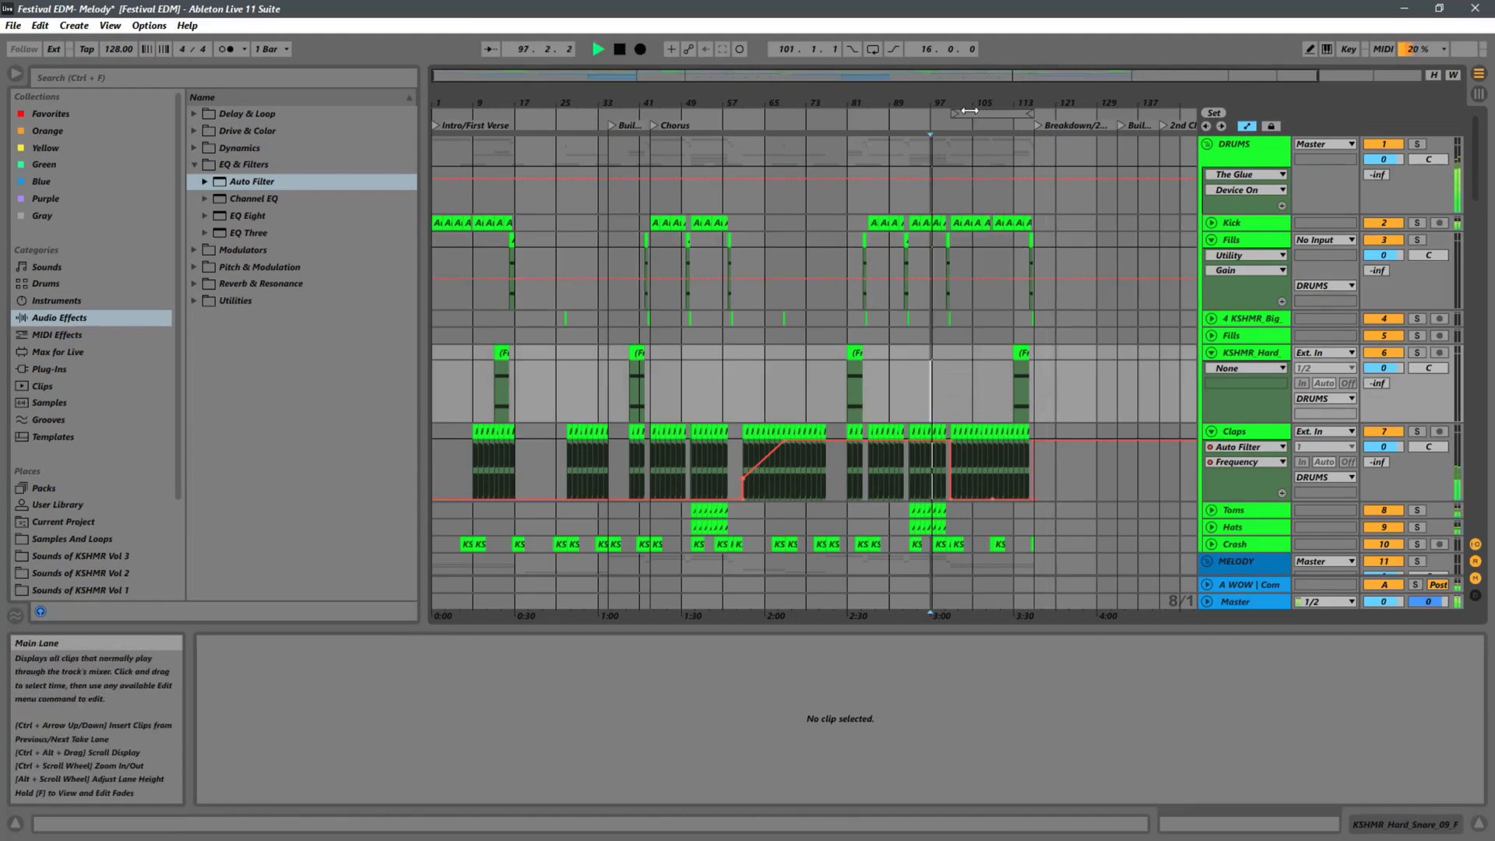
drag(946, 102, 881, 147)
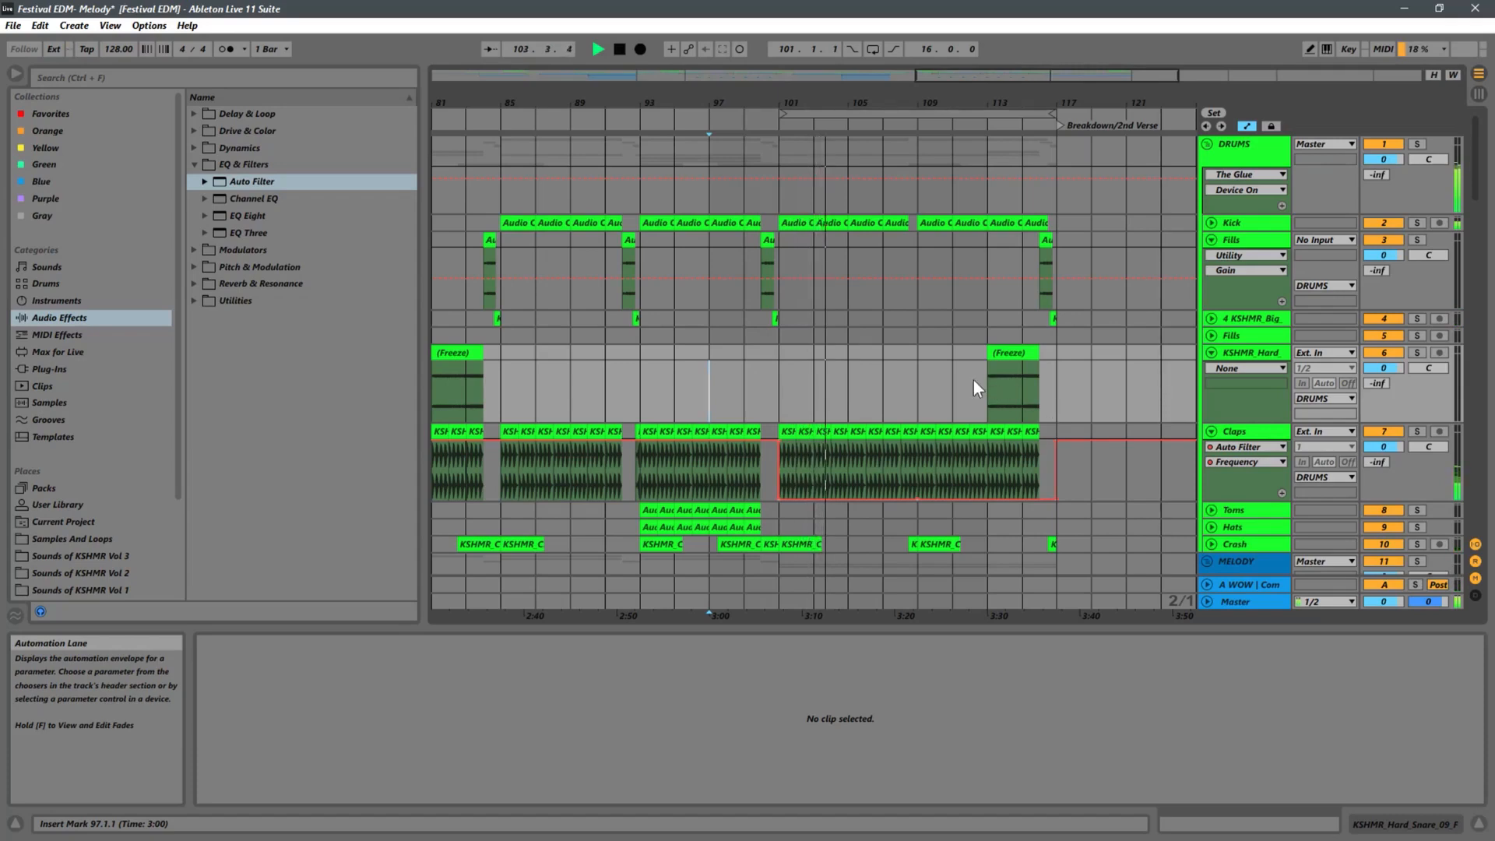
Check the Spire track's part in the section by briefly soloing it, then muting and unmuting it during playback
scroll(834, 360, down, 5)
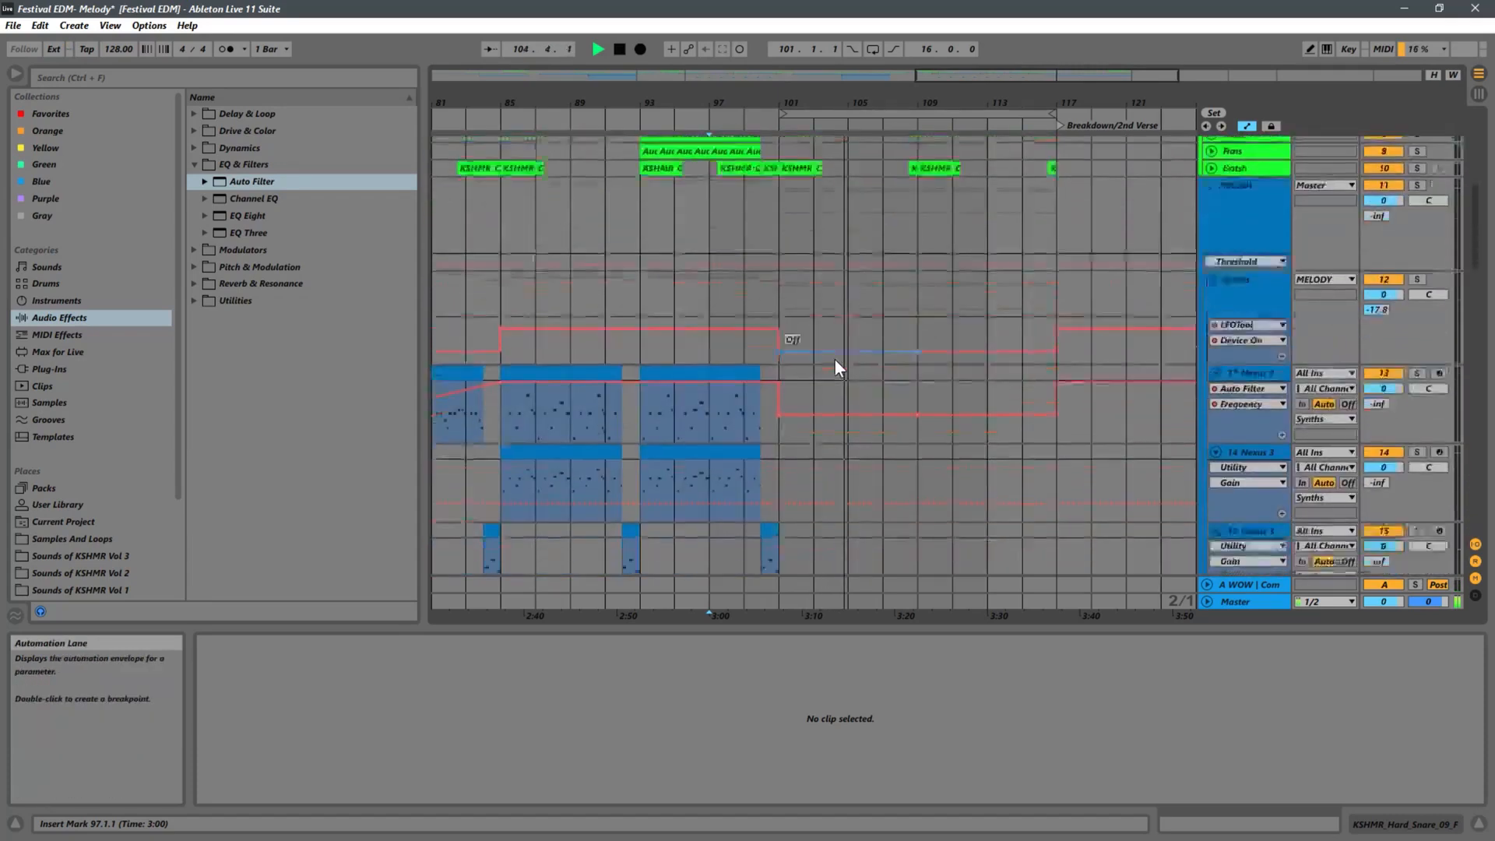
scroll(834, 358, down, 3)
scroll(834, 360, down, 5)
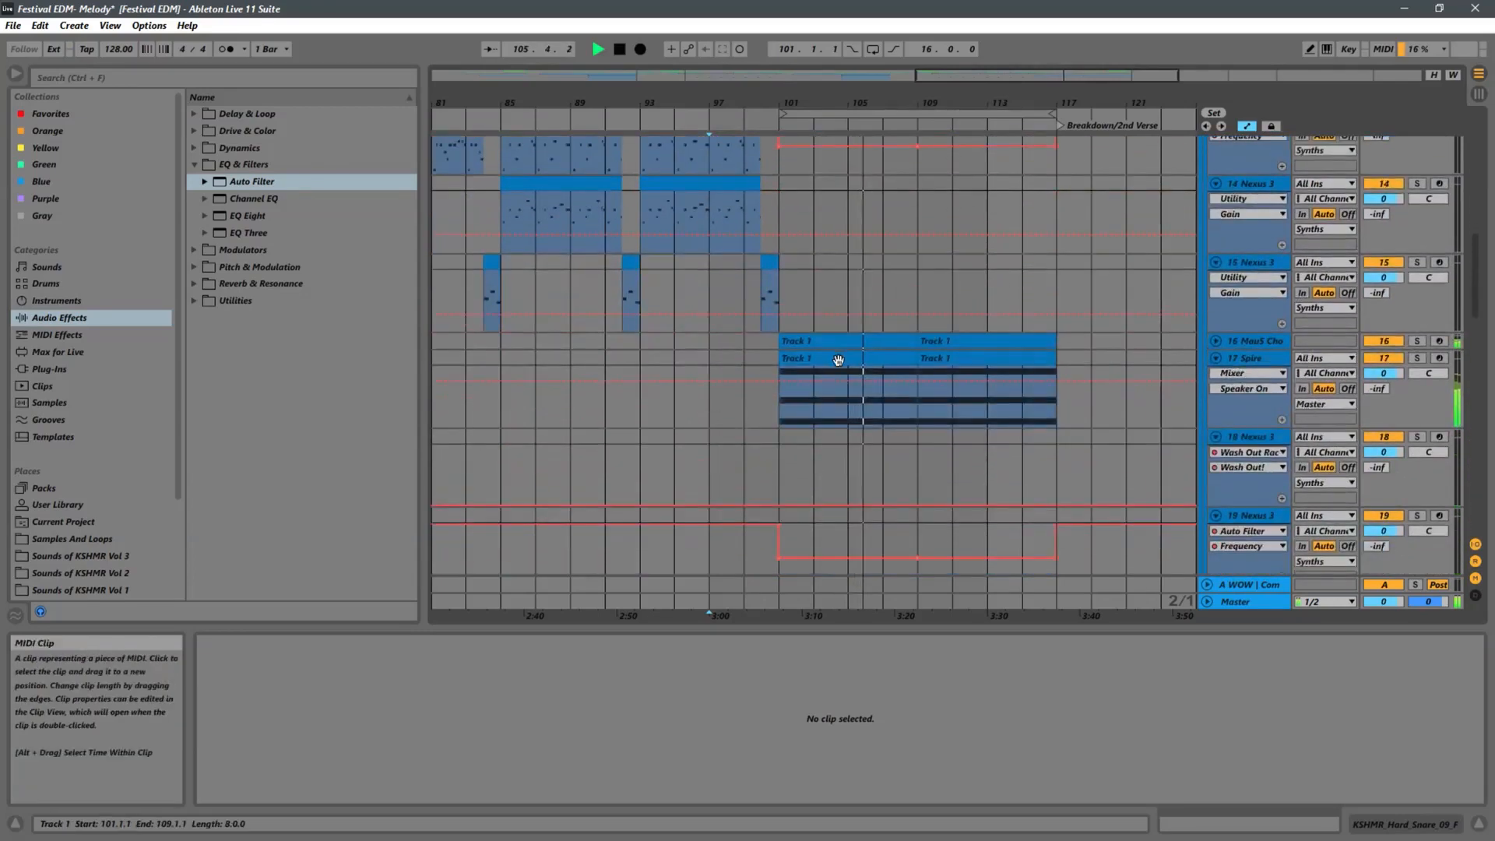
scroll(989, 354, down, 5)
scroll(990, 357, up, 3)
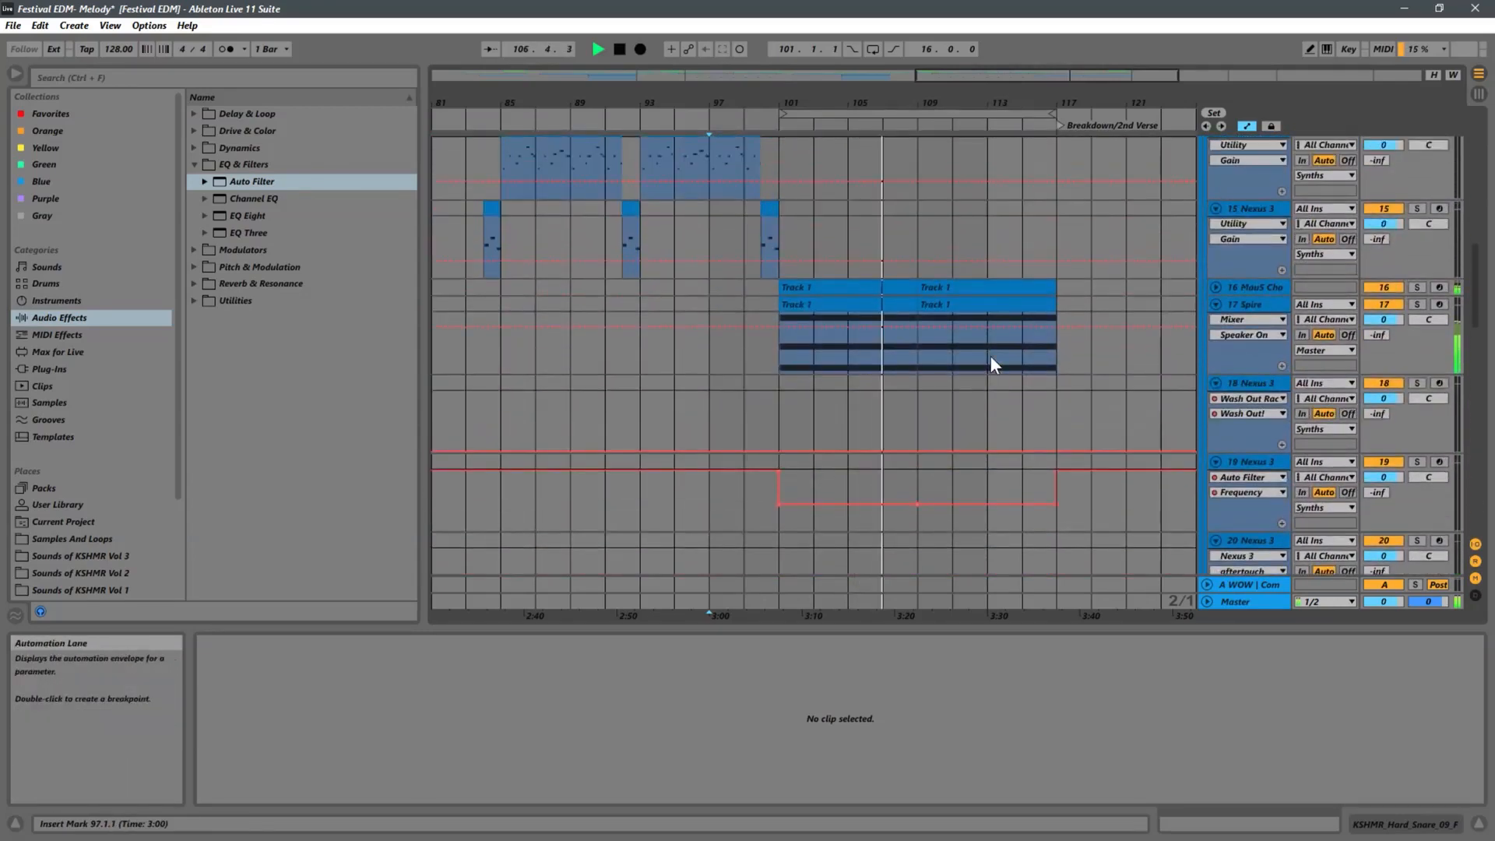
scroll(989, 364, up, 2)
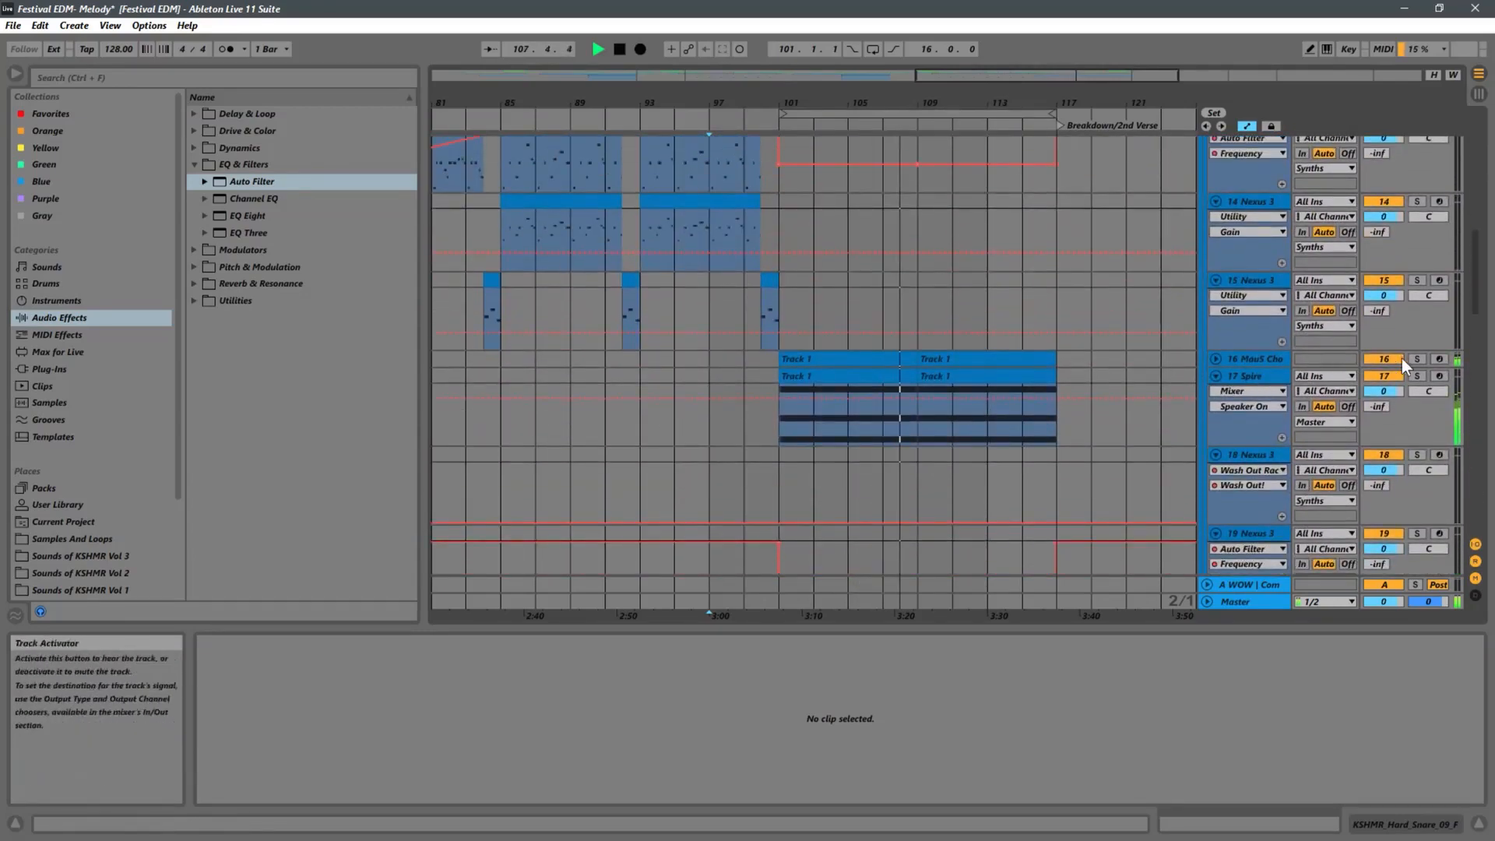
click(1417, 377)
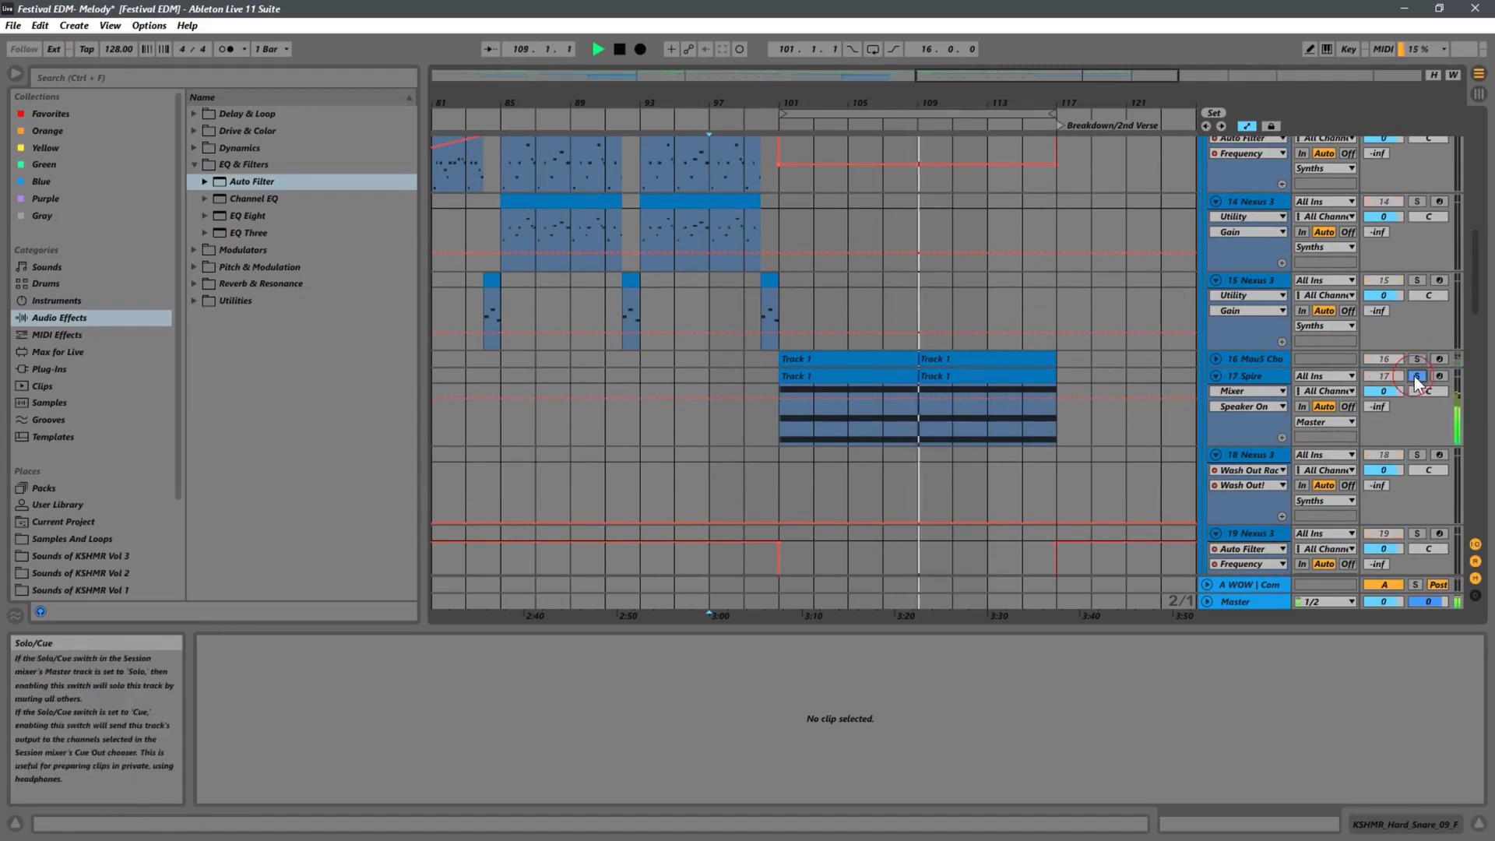
click(1415, 377)
click(1386, 376)
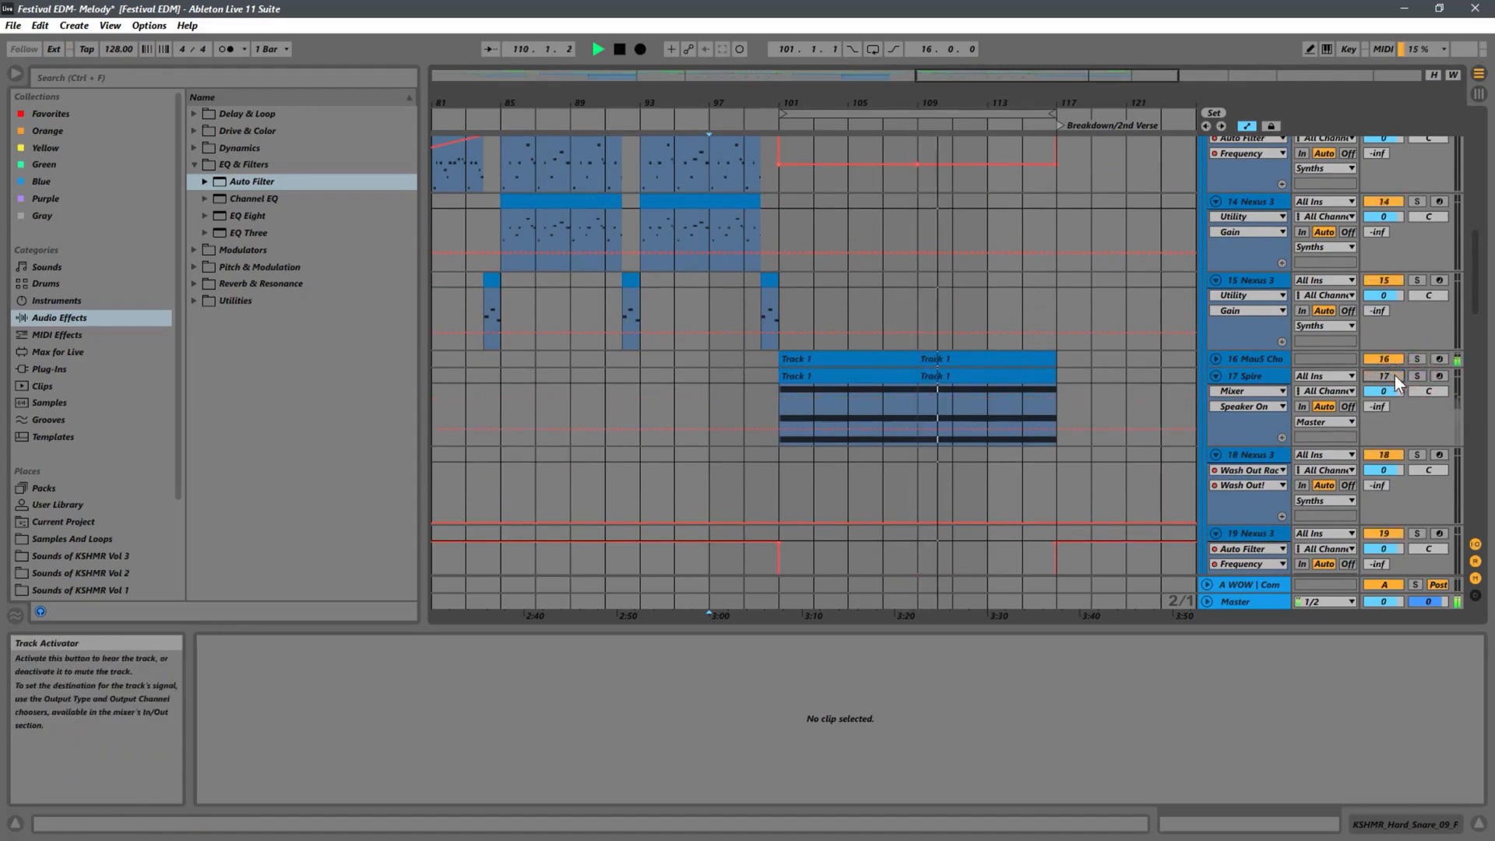
click(1396, 376)
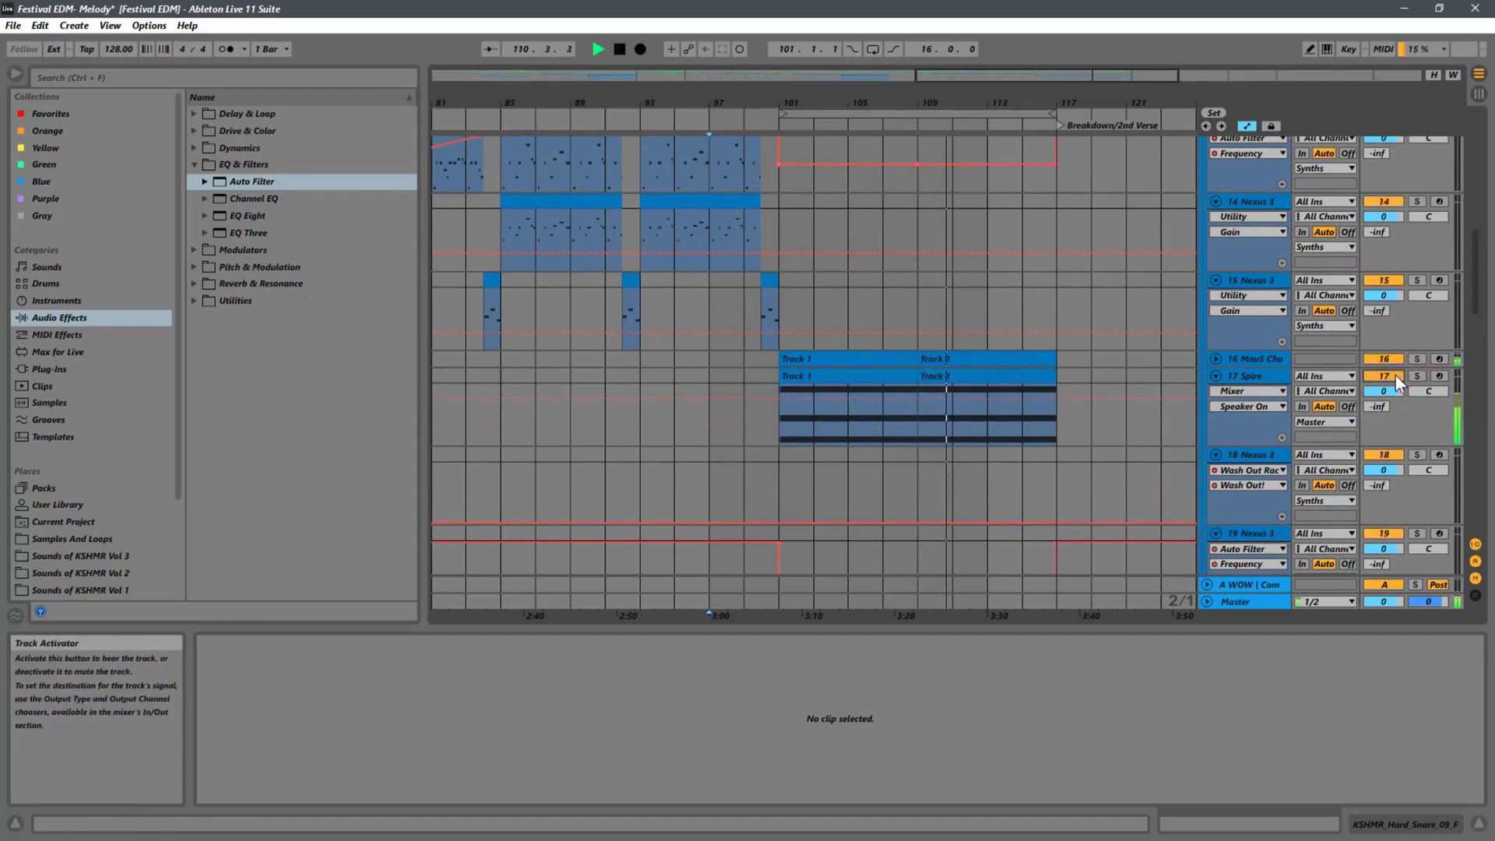
Play from bar 99 and compare the synth tracks of the section with earlier parts of the arrangement
click(741, 429)
scroll(786, 424, down, 5)
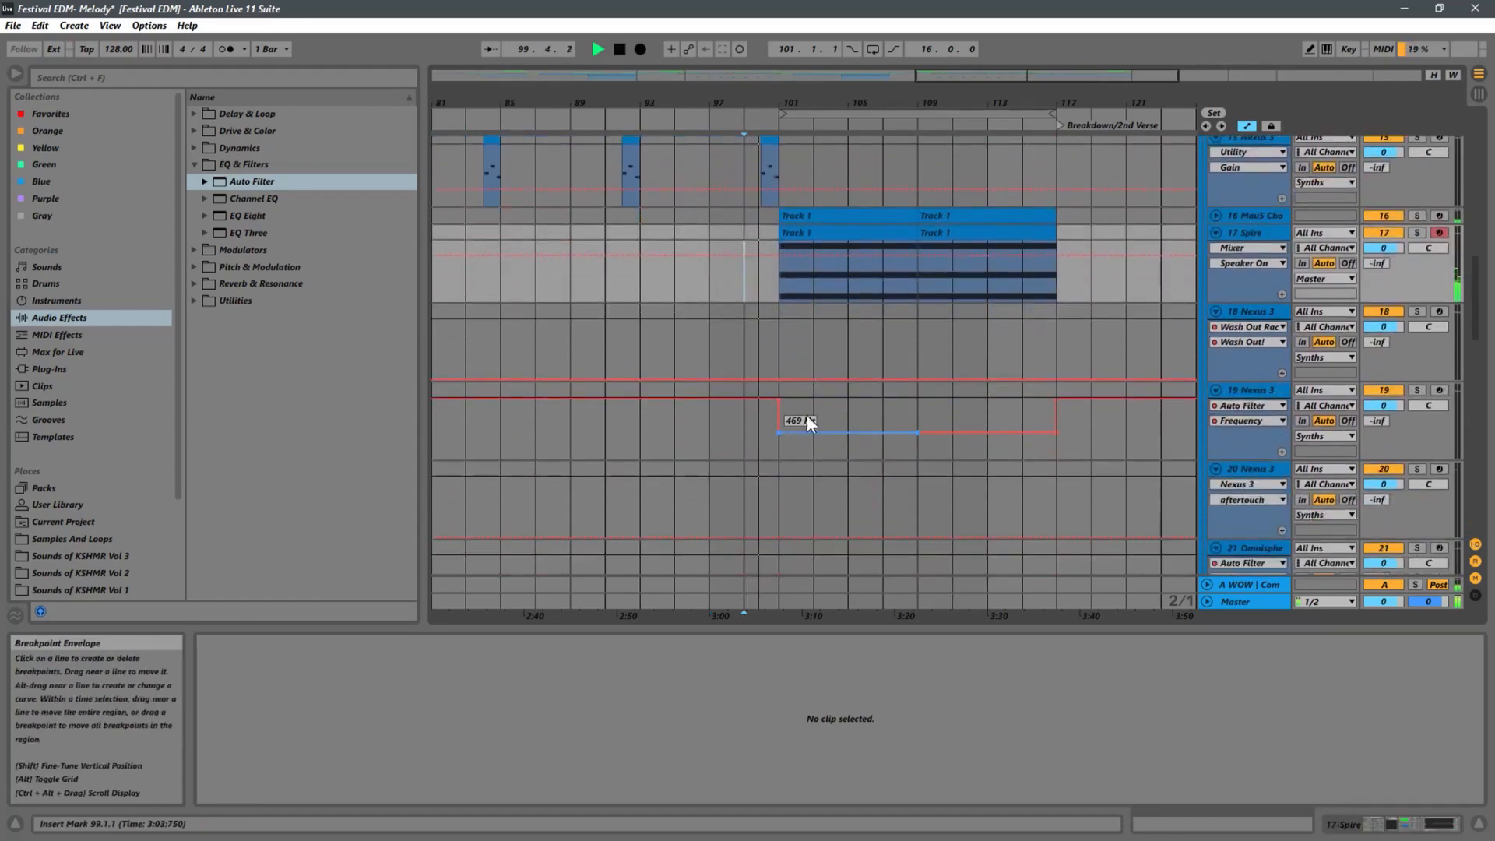
scroll(827, 321, down, 5)
scroll(828, 321, up, 10)
scroll(828, 320, down, 10)
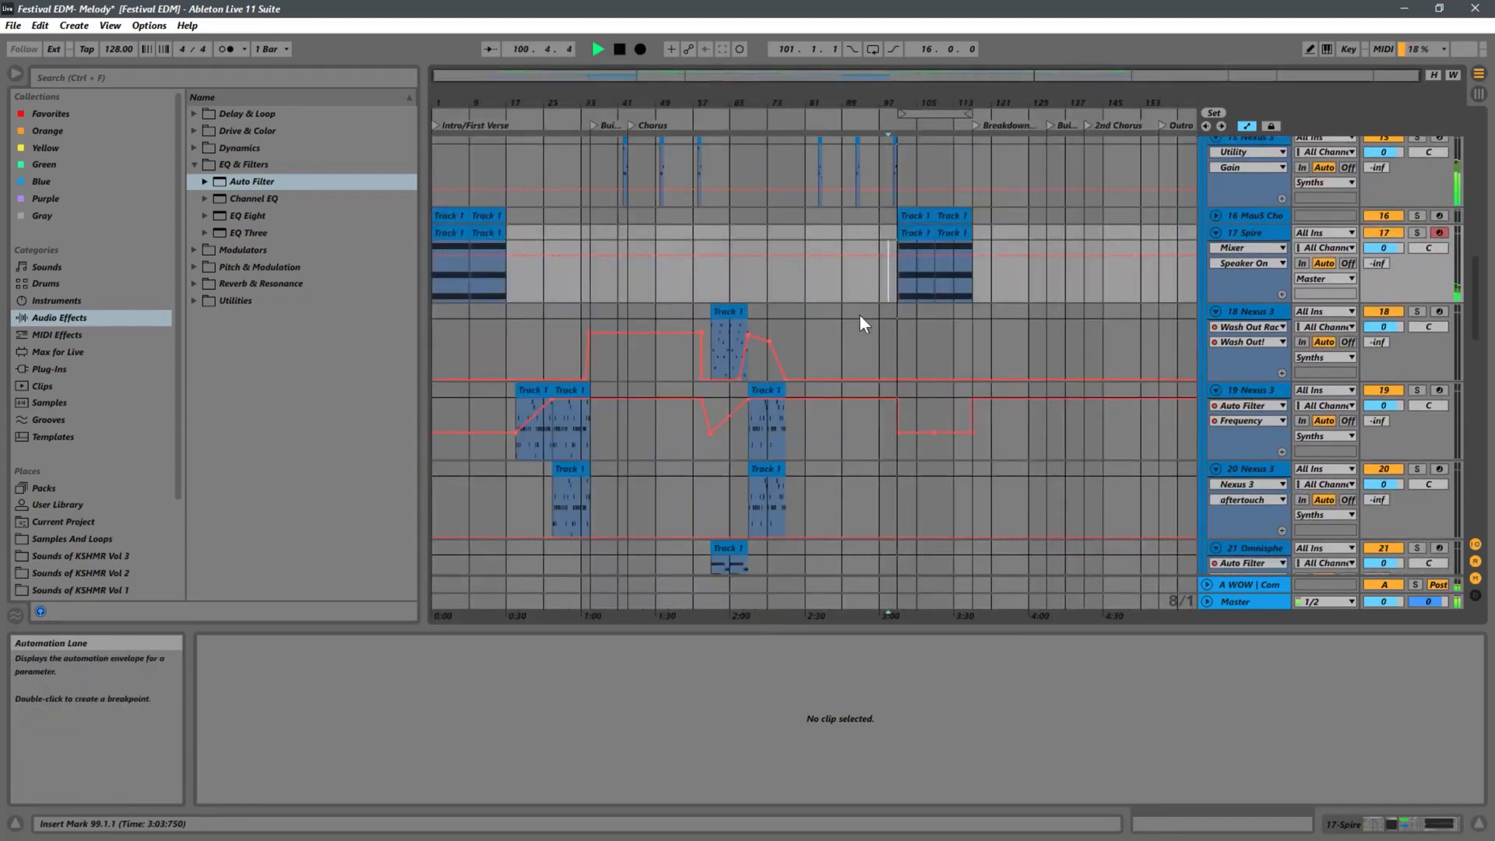
scroll(931, 265, up, 3)
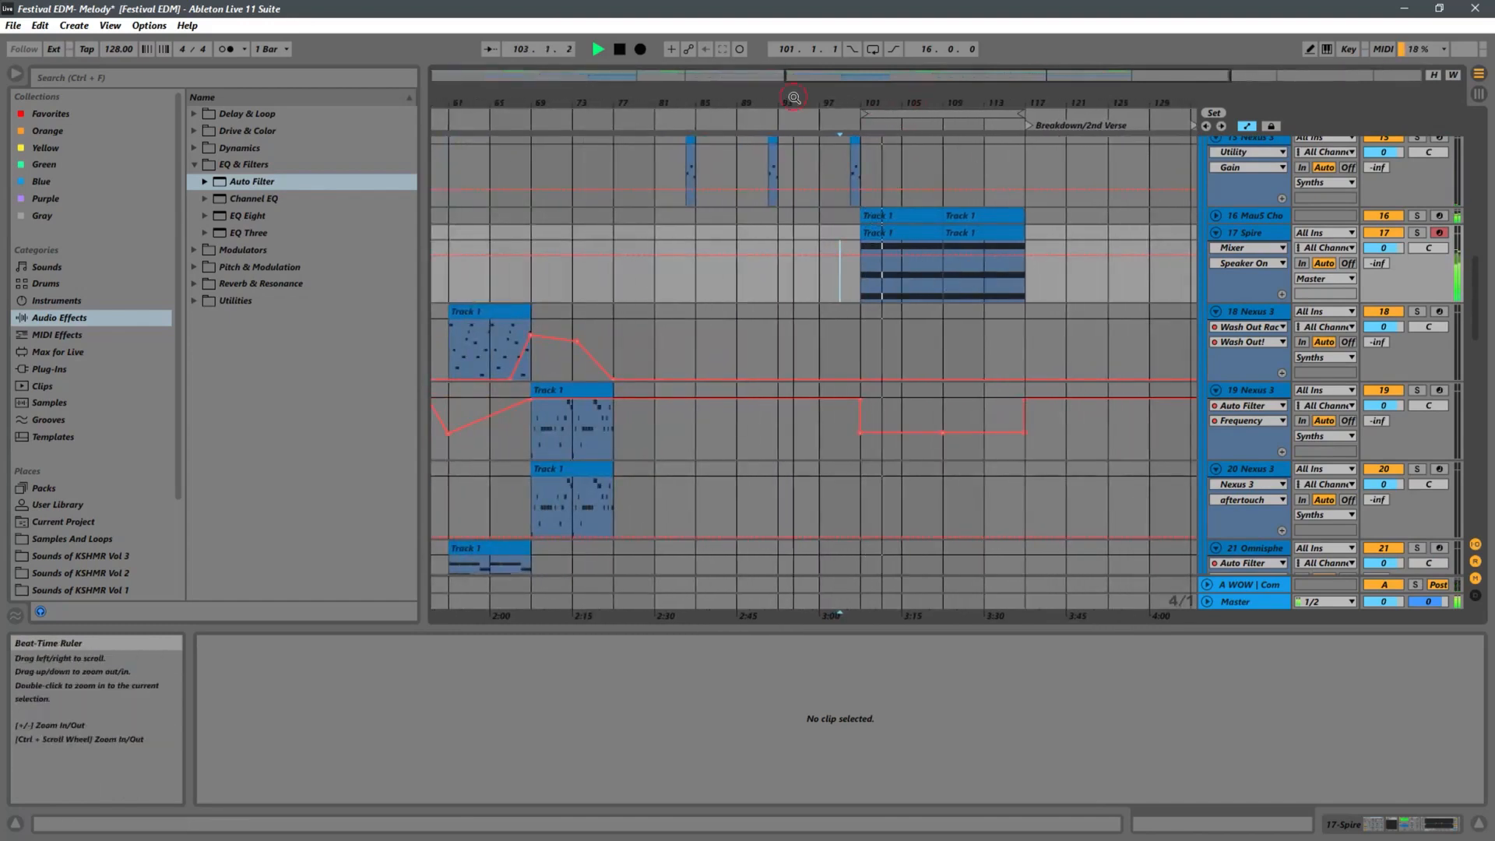
drag(794, 97, 979, 11)
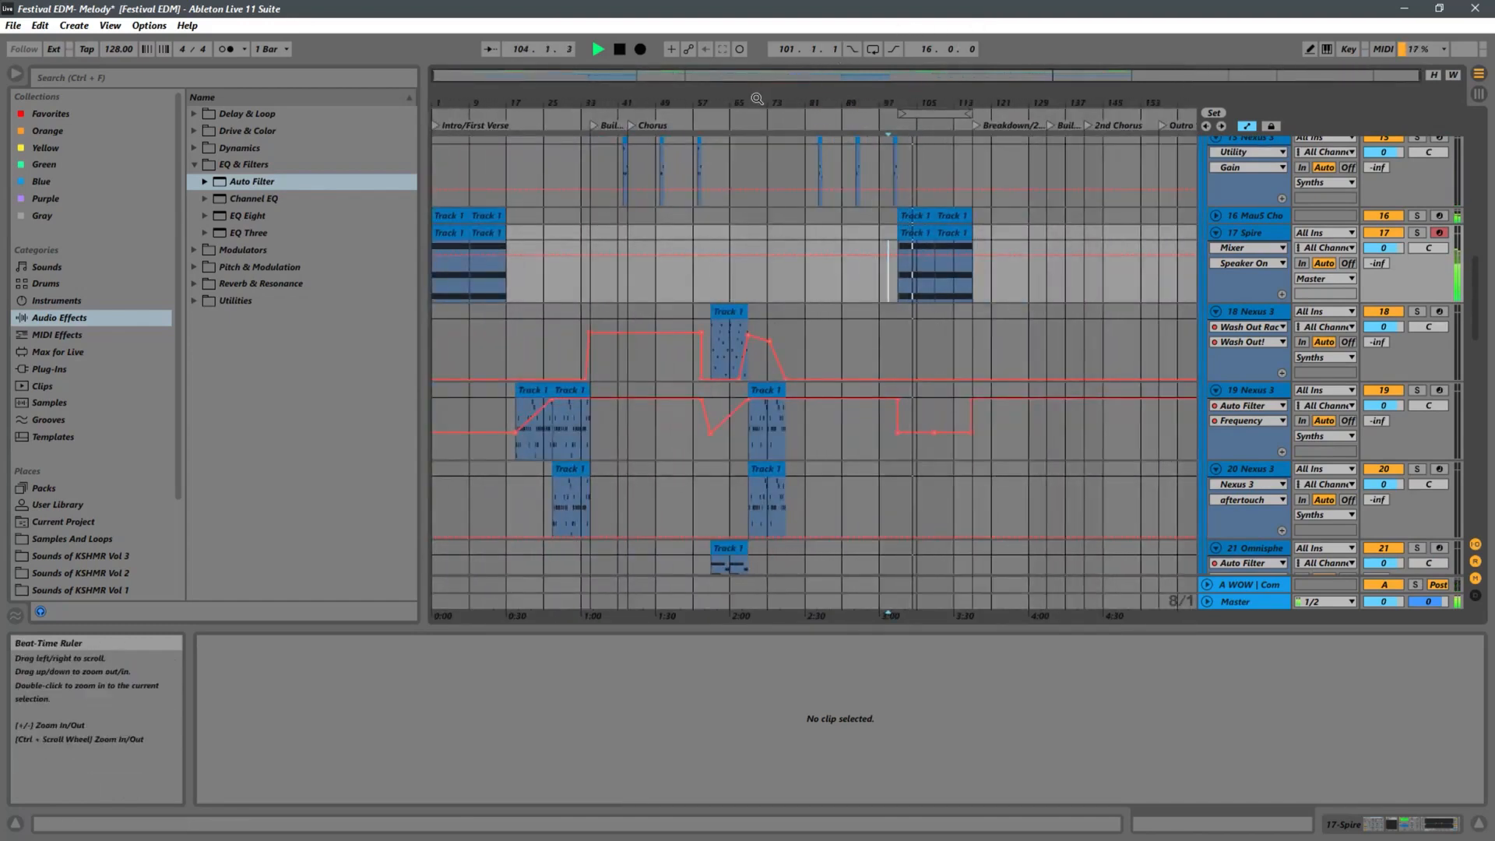
Stop playback and unfold the Toms and Hats tracks in the drum group
scroll(894, 302, up, 10)
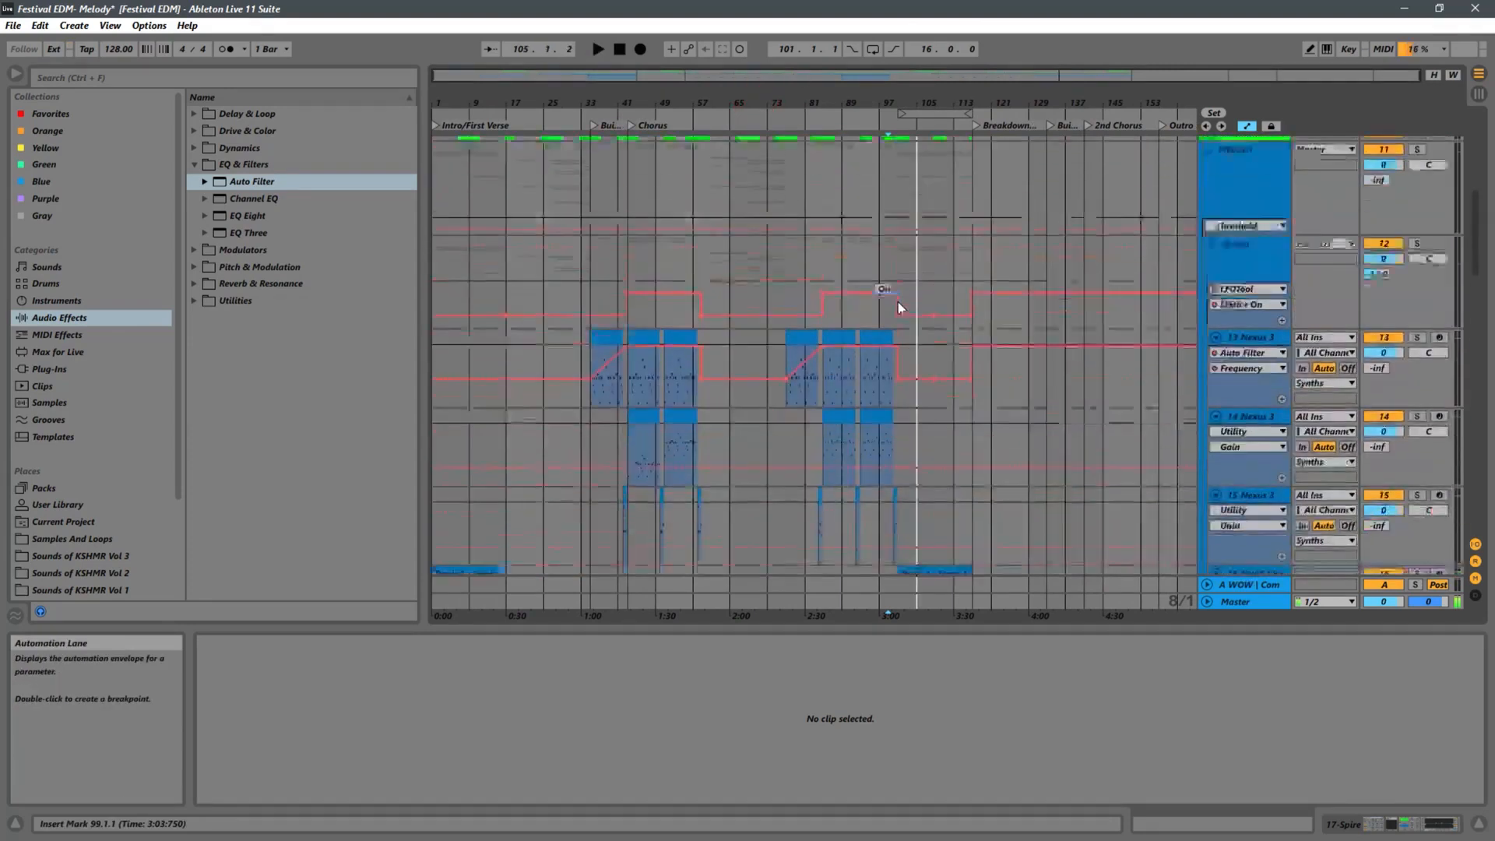
scroll(899, 301, up, 6)
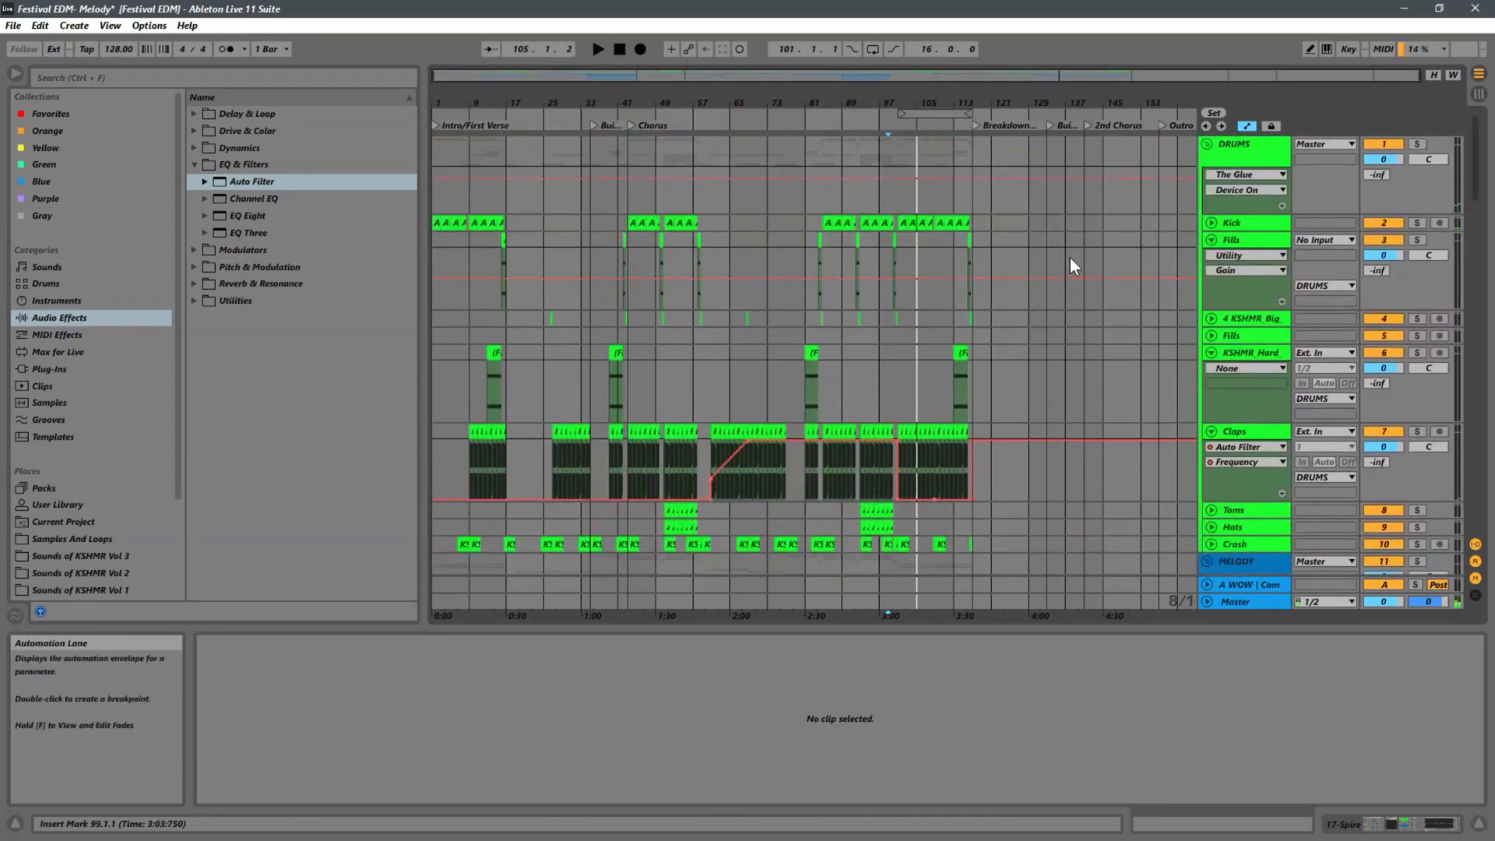
scroll(1114, 337, down, 2)
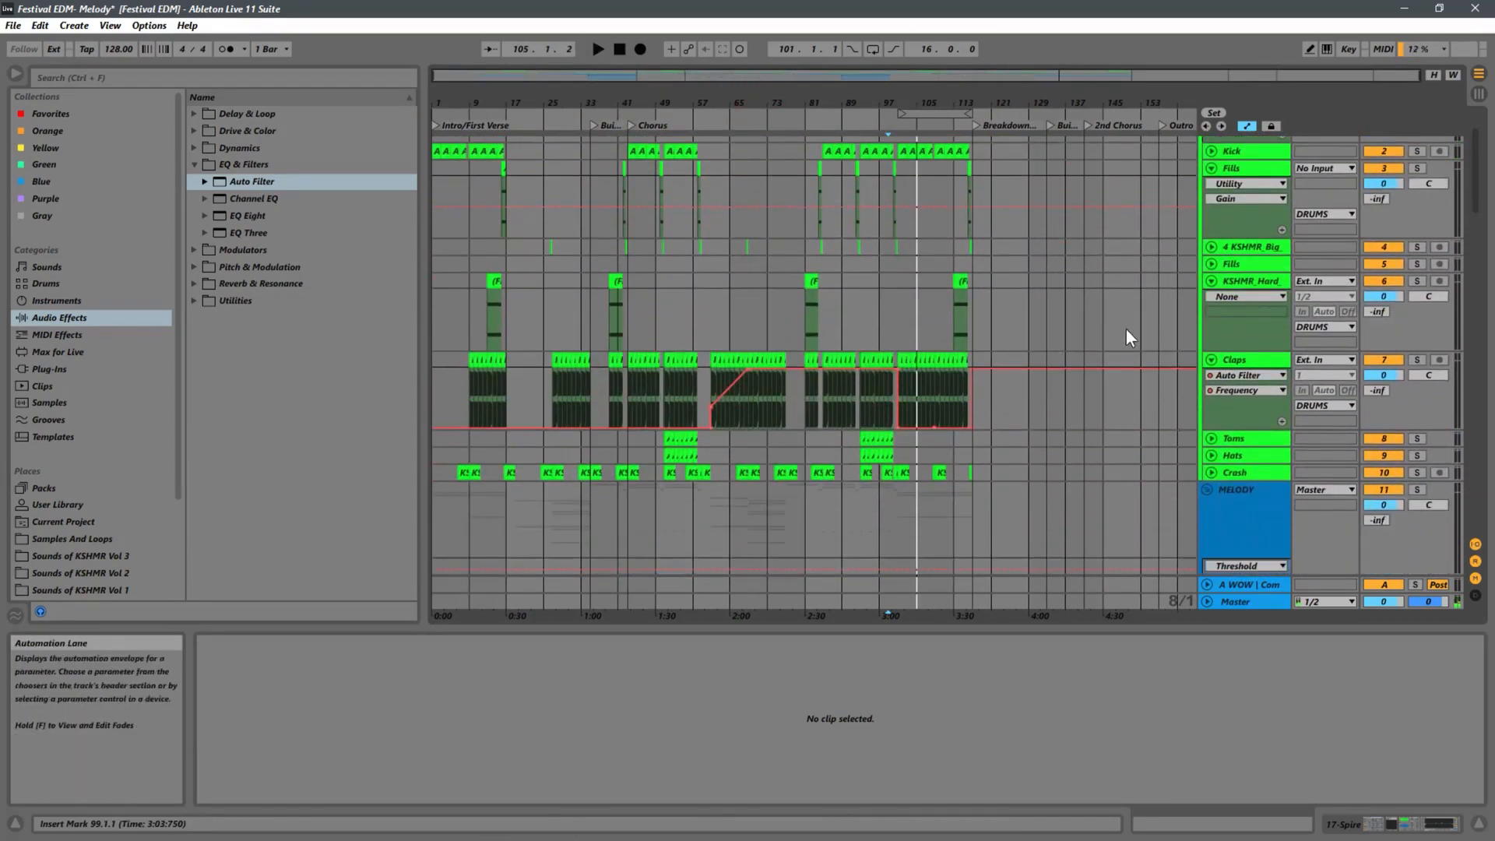
click(1212, 439)
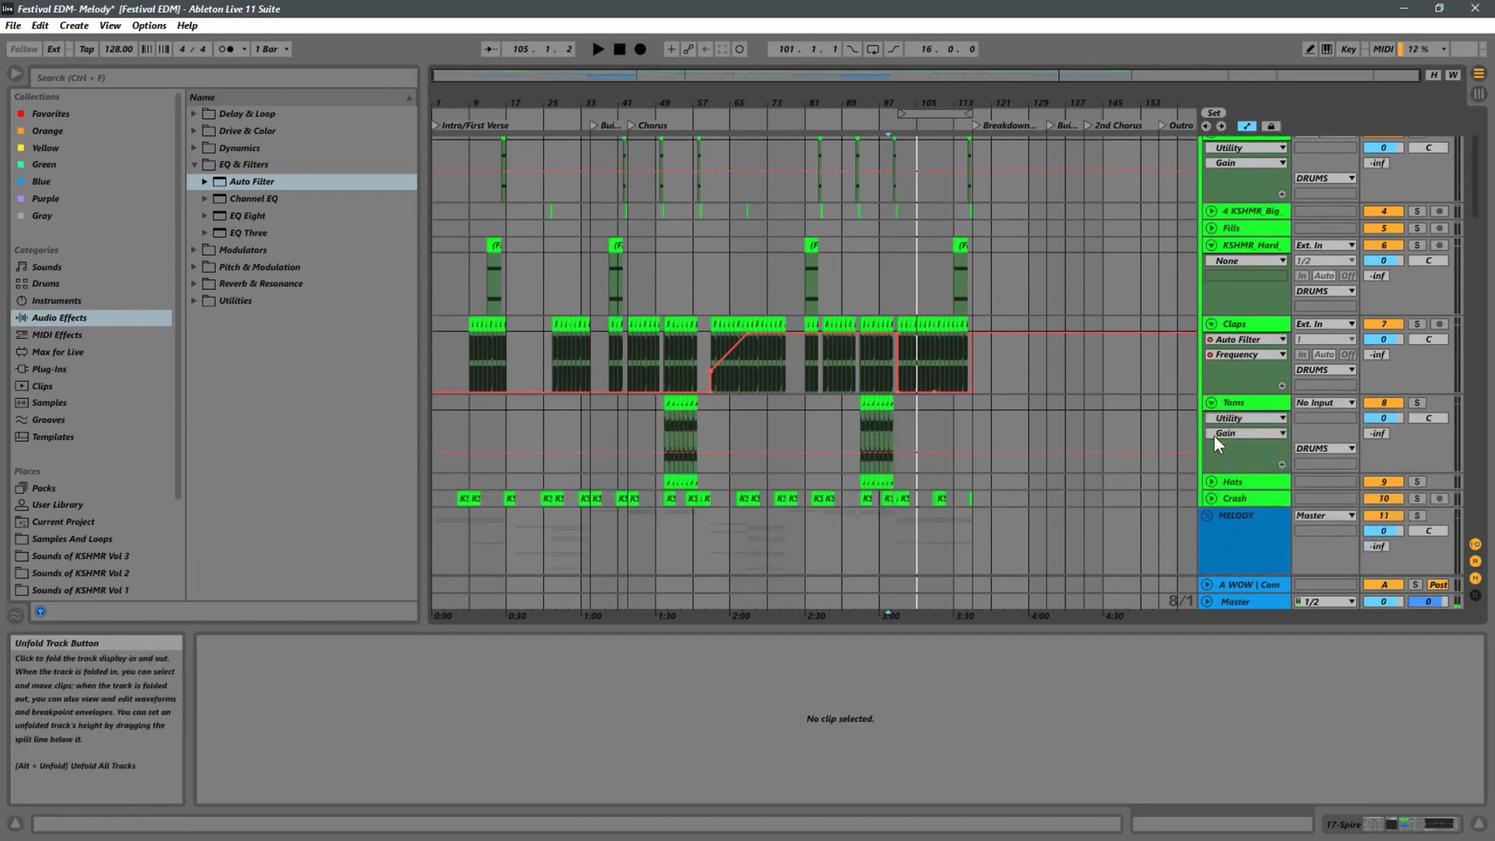
click(1211, 483)
key(plus)
key(plus)
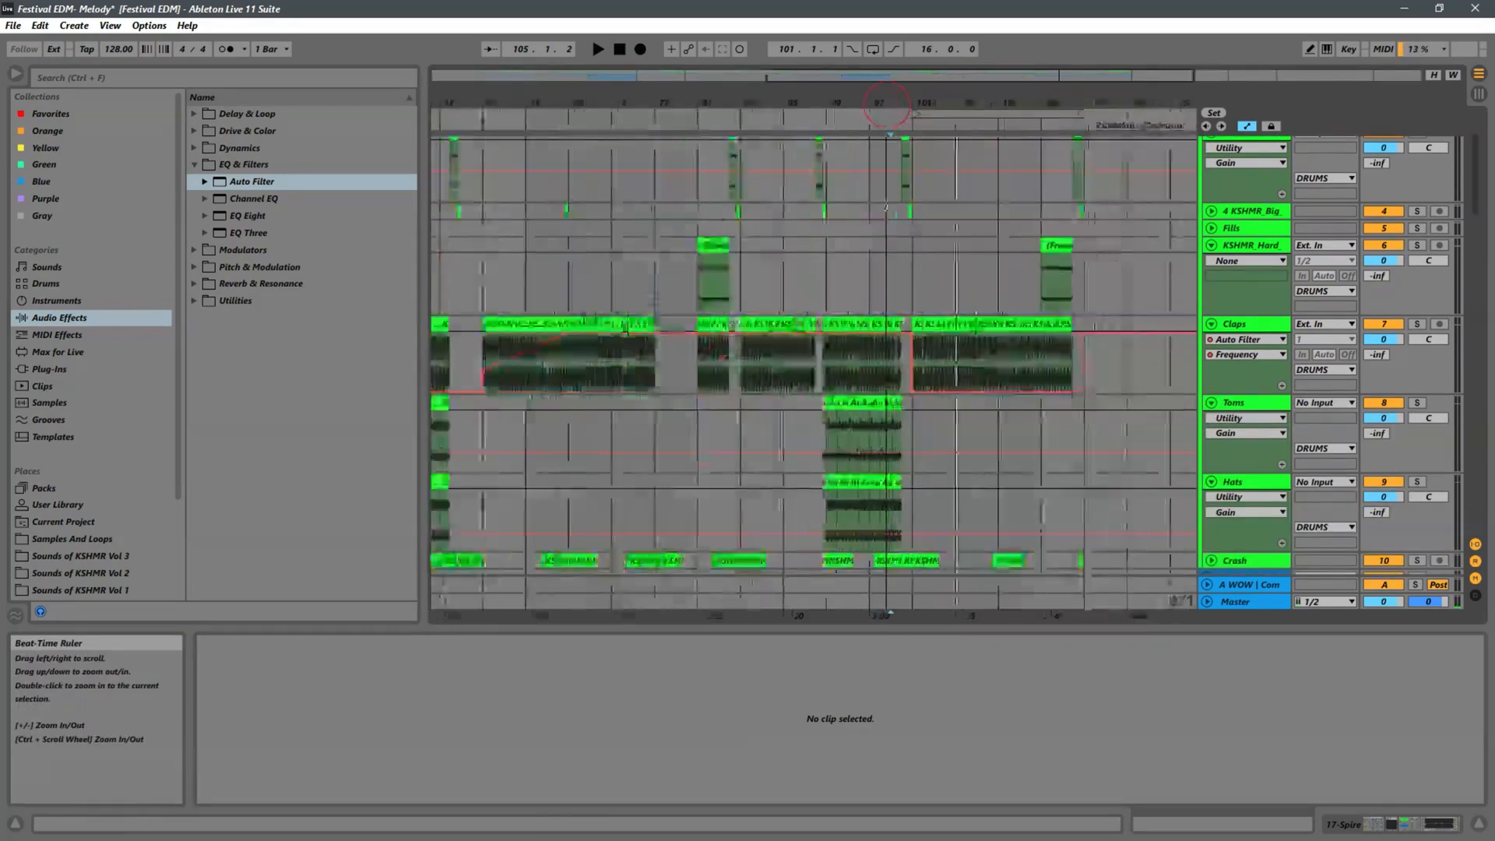
Copy the Toms and Hats clips starting at bar 93 to bar 101 and play the section from there
click(767, 425)
scroll(927, 468, down, 1)
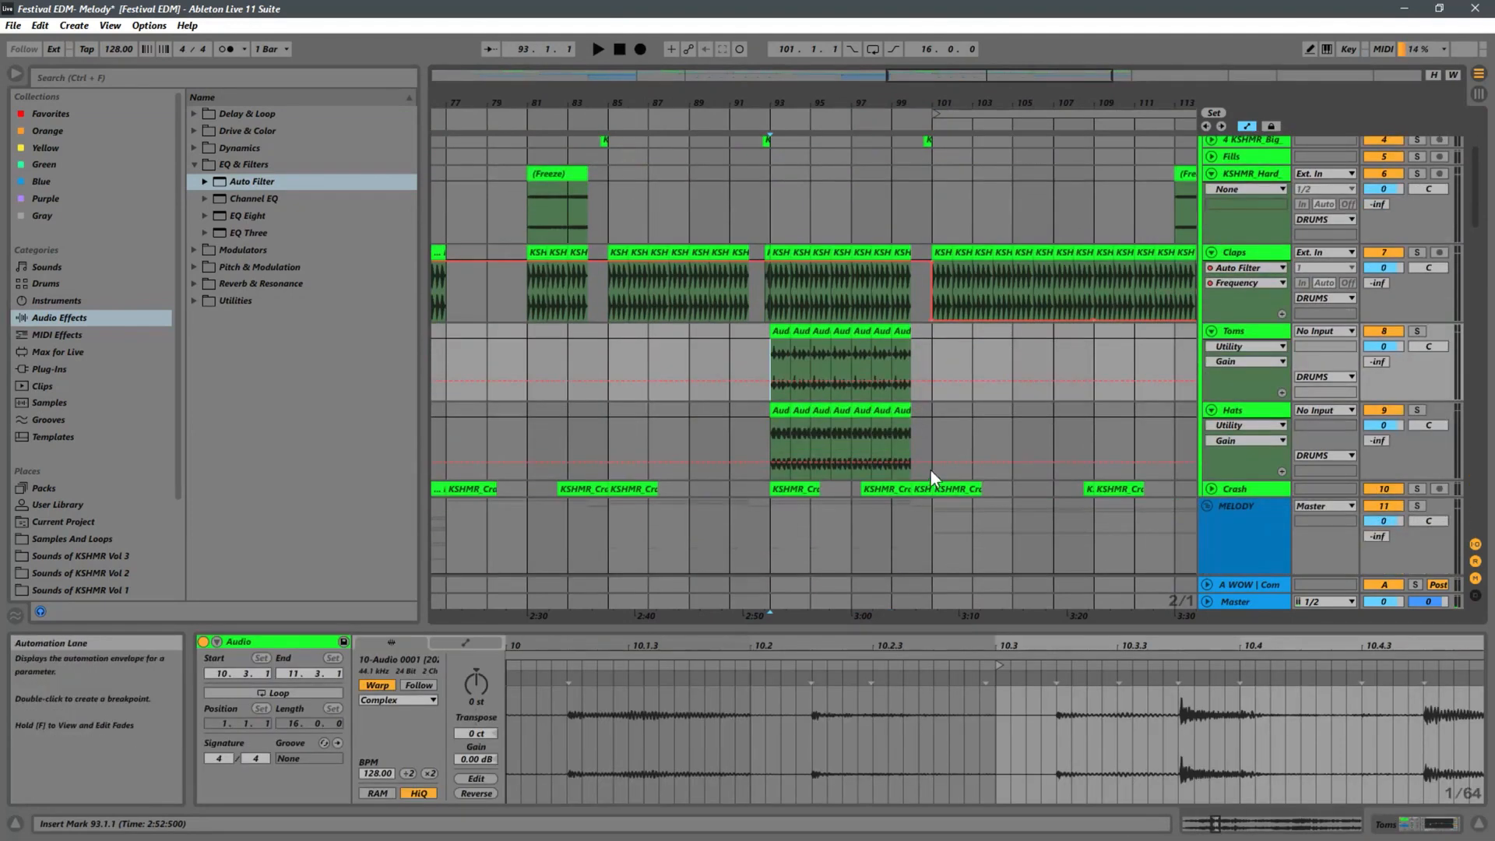
drag(932, 449, 924, 343)
click(922, 346)
key(space)
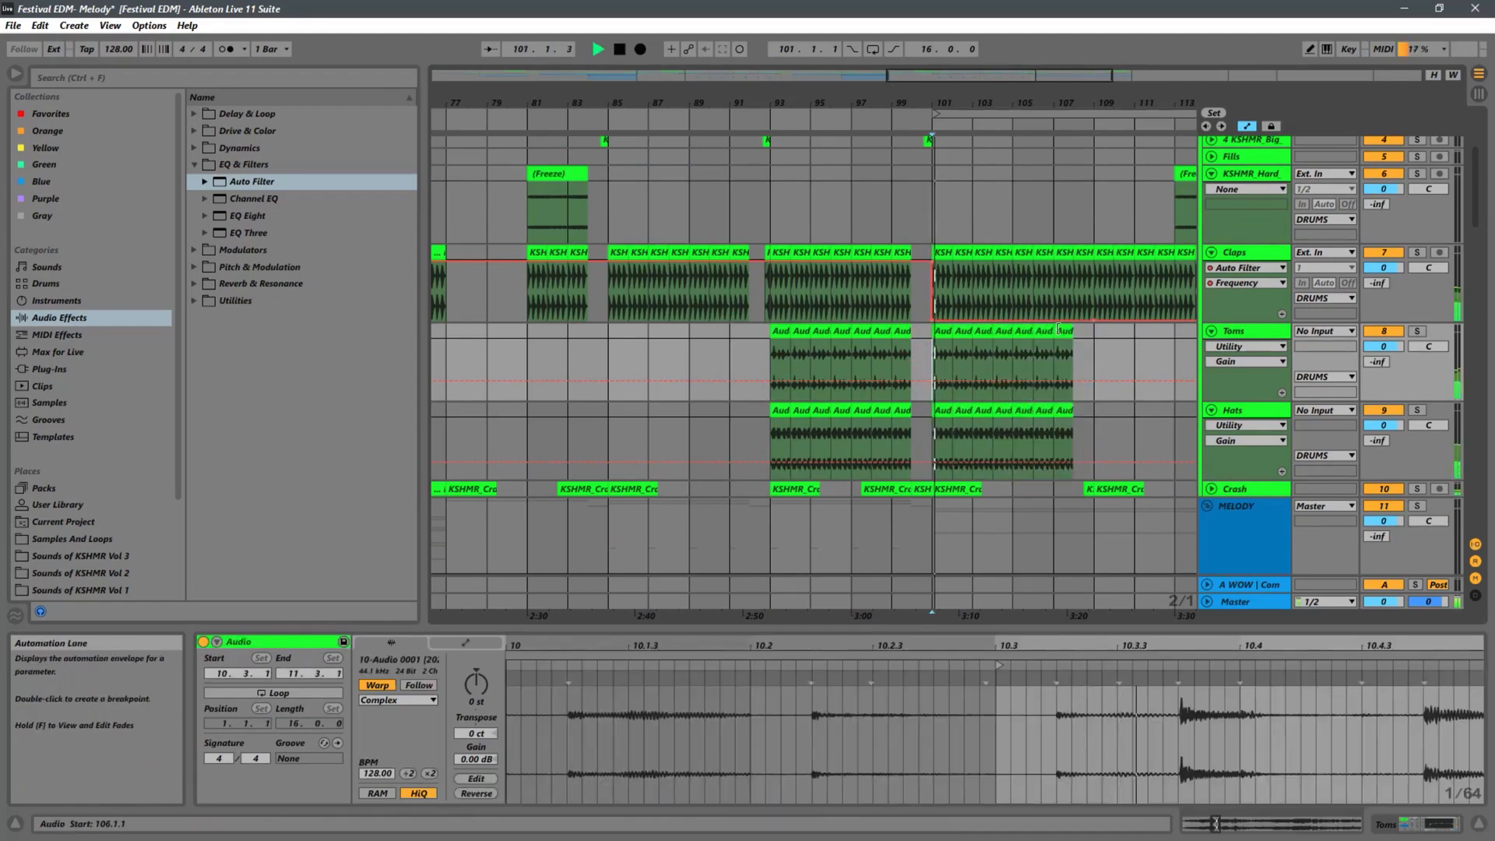
Duplicate the last Toms clip and the last Hats clip, both starting at bar 107, so the two parts run to bar 109
drag(1035, 101, 882, 49)
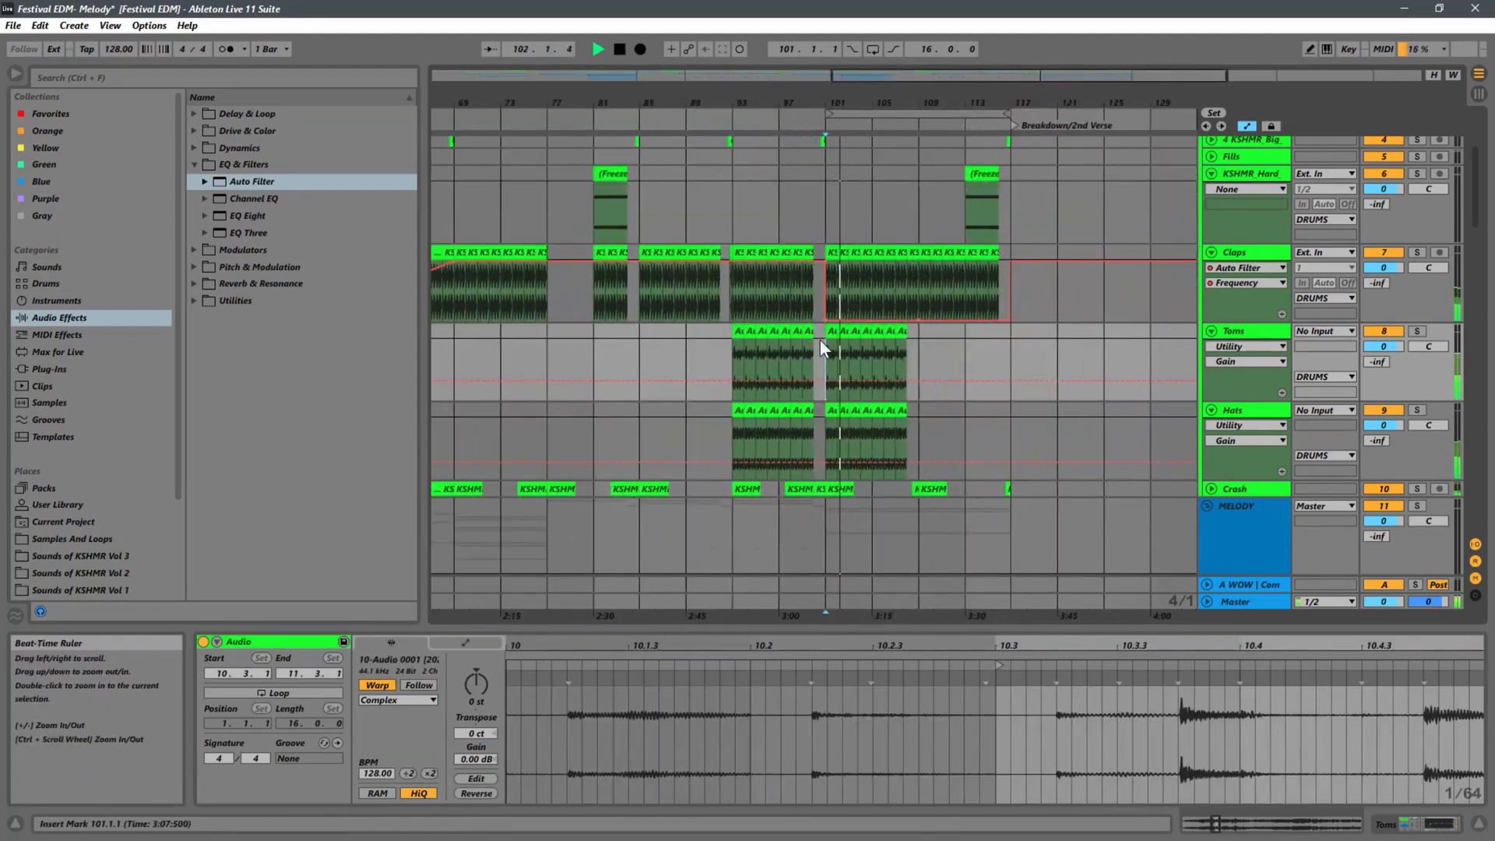
click(914, 436)
scroll(918, 366, down, 2)
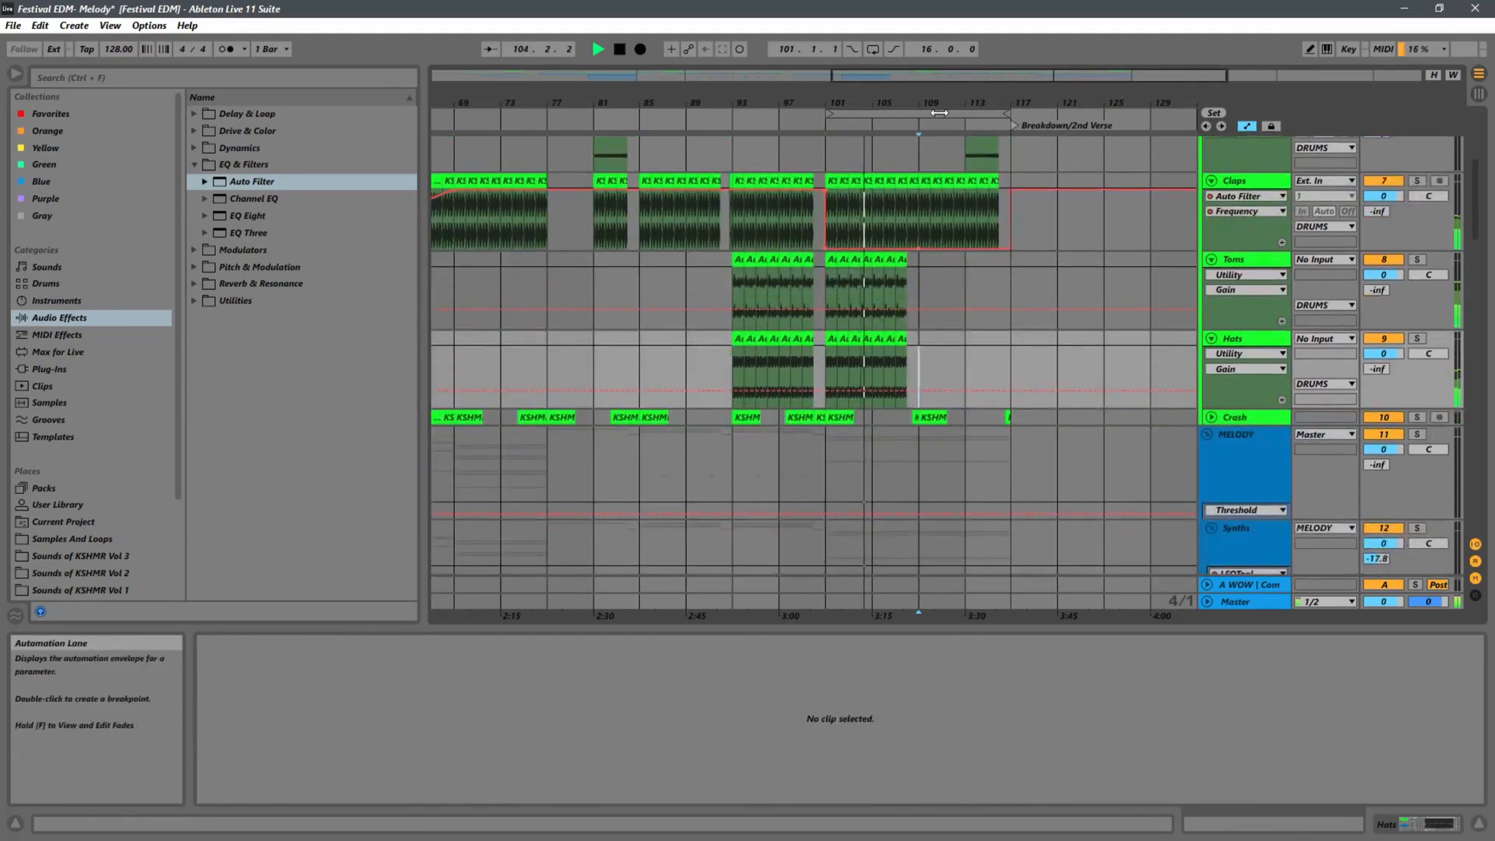
drag(849, 102, 841, 159)
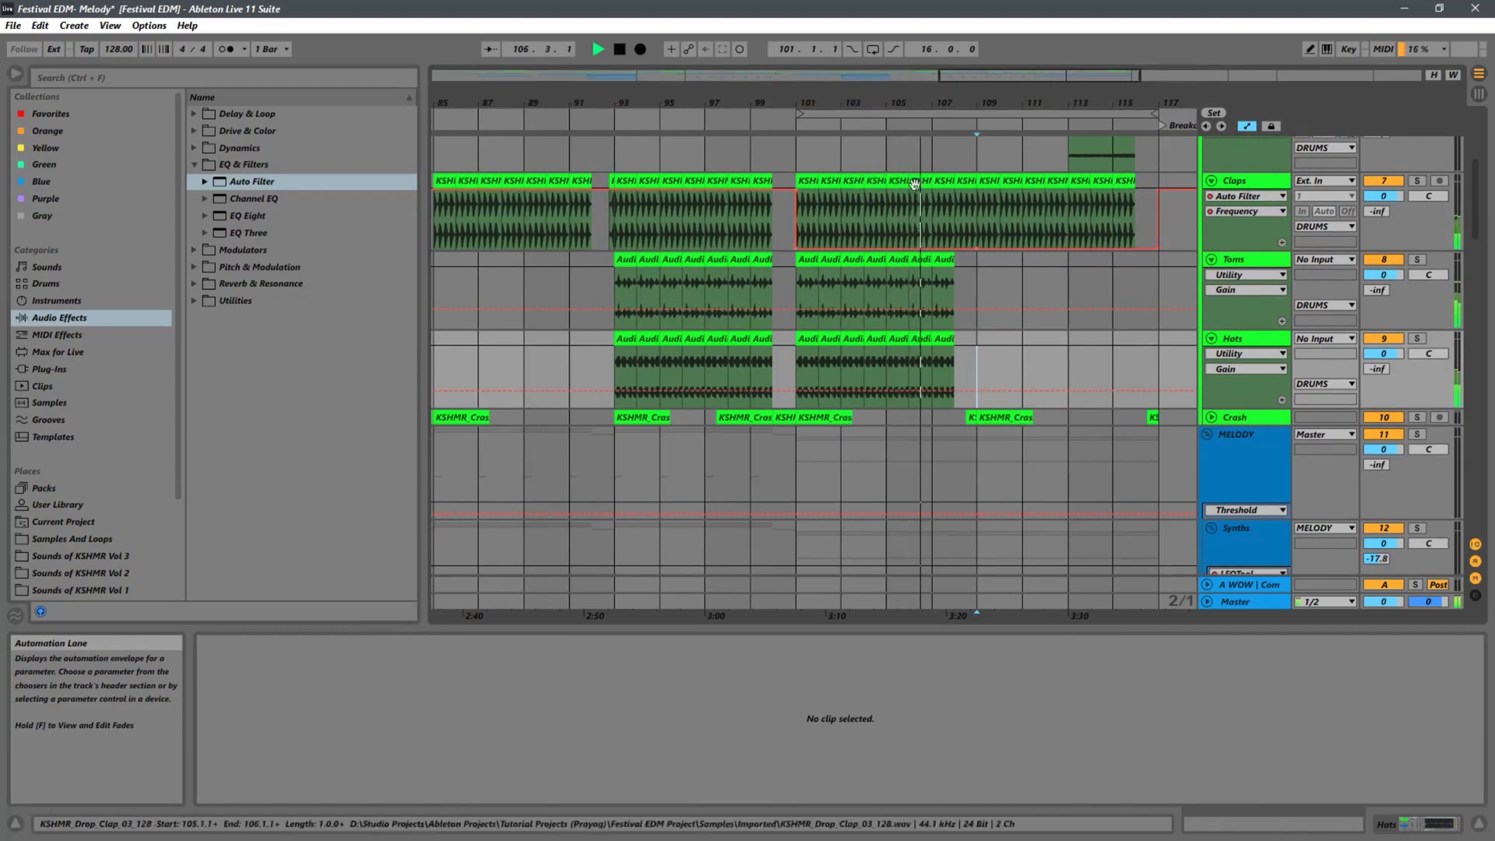
drag(976, 96, 989, 232)
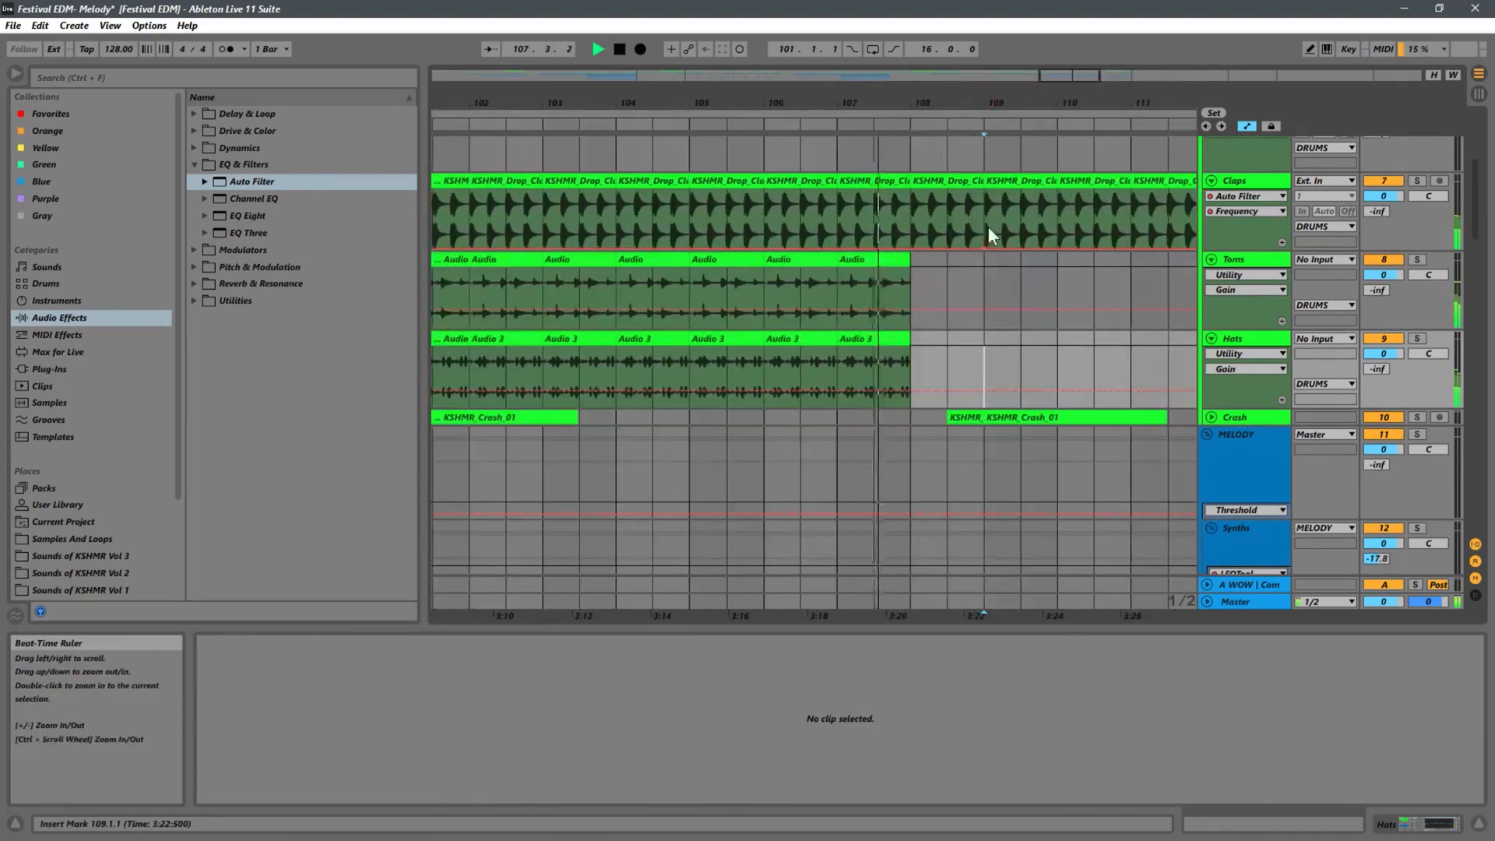
click(895, 265)
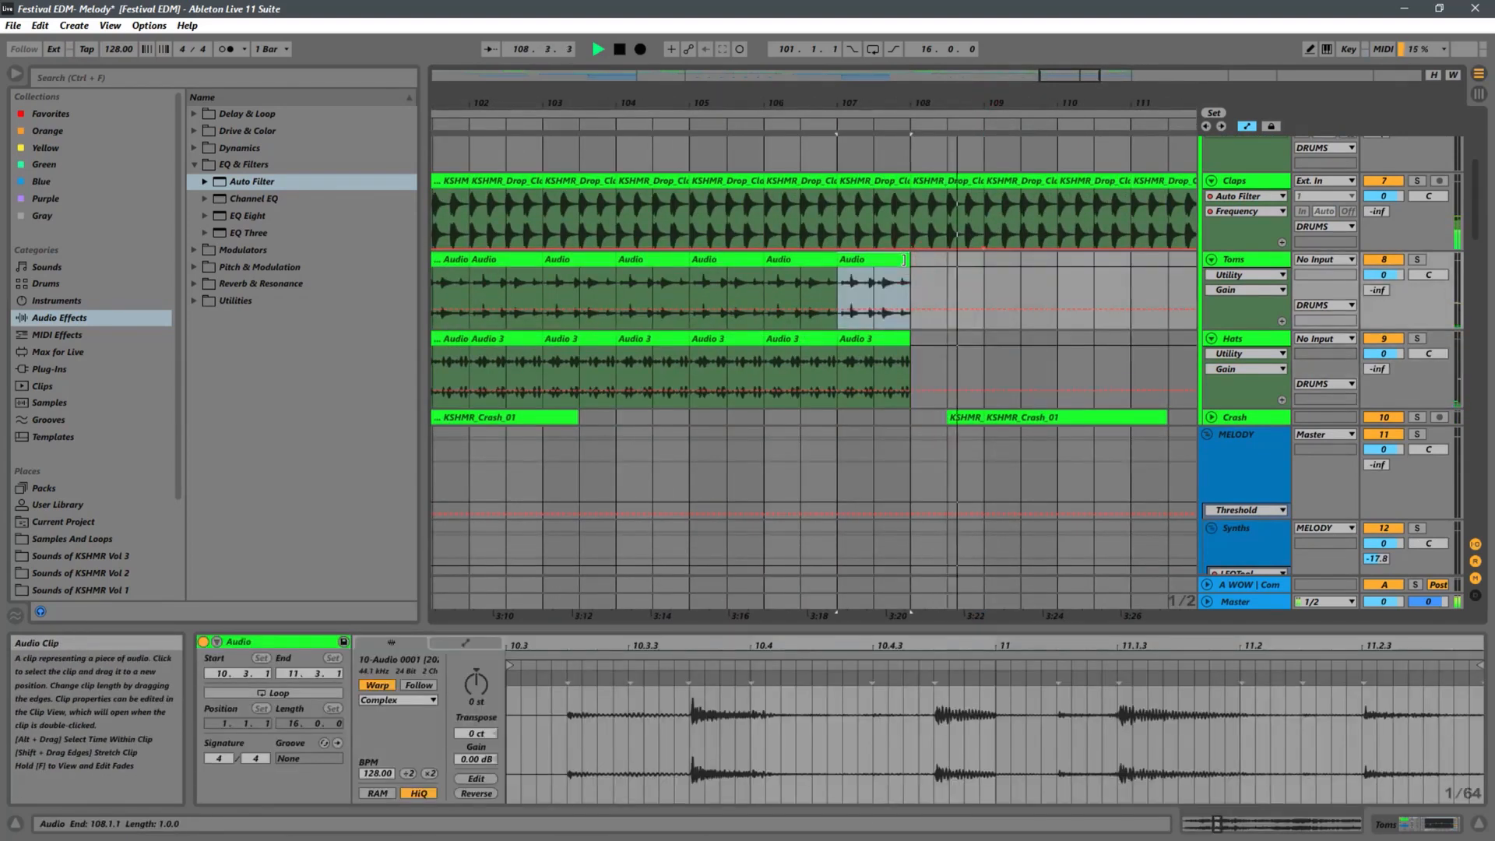
key(ctrl+d)
click(894, 343)
key(ctrl+d)
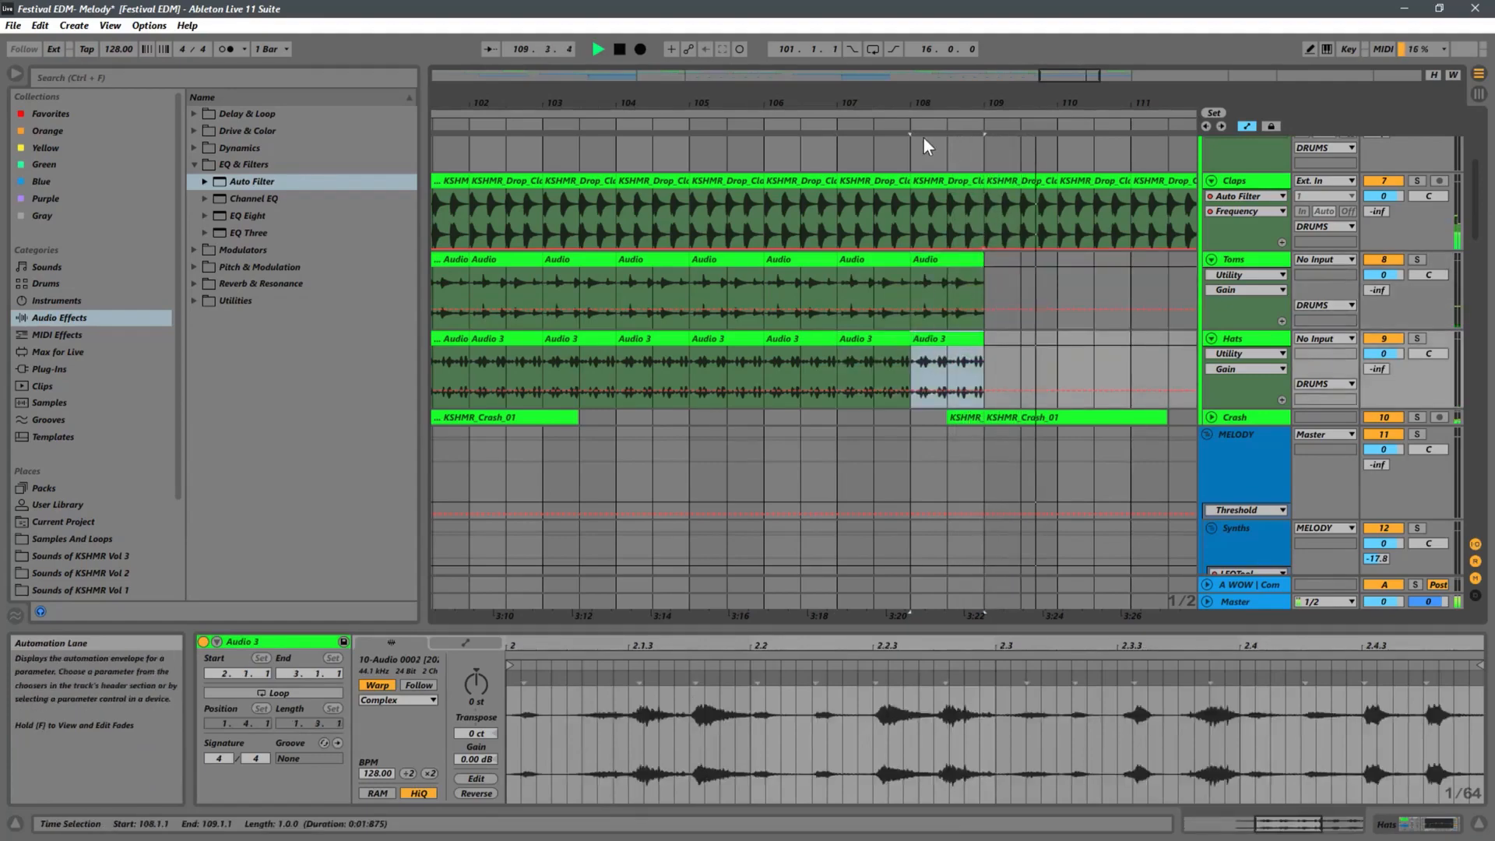
Play from bar 93 and listen through the transition into the section at bar 101
drag(965, 101, 983, 4)
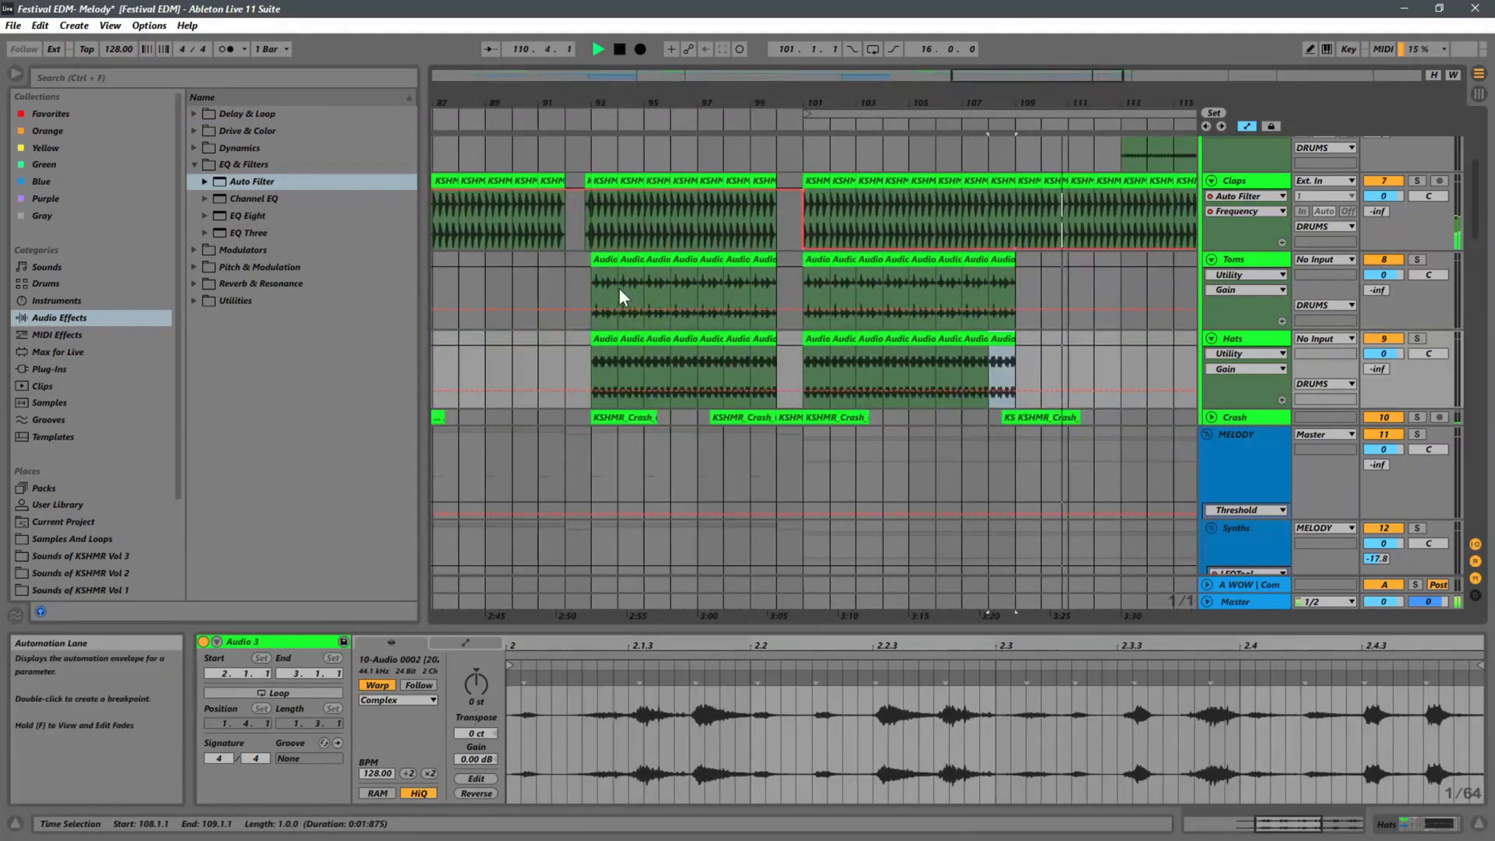
click(591, 287)
key(space)
key(space)
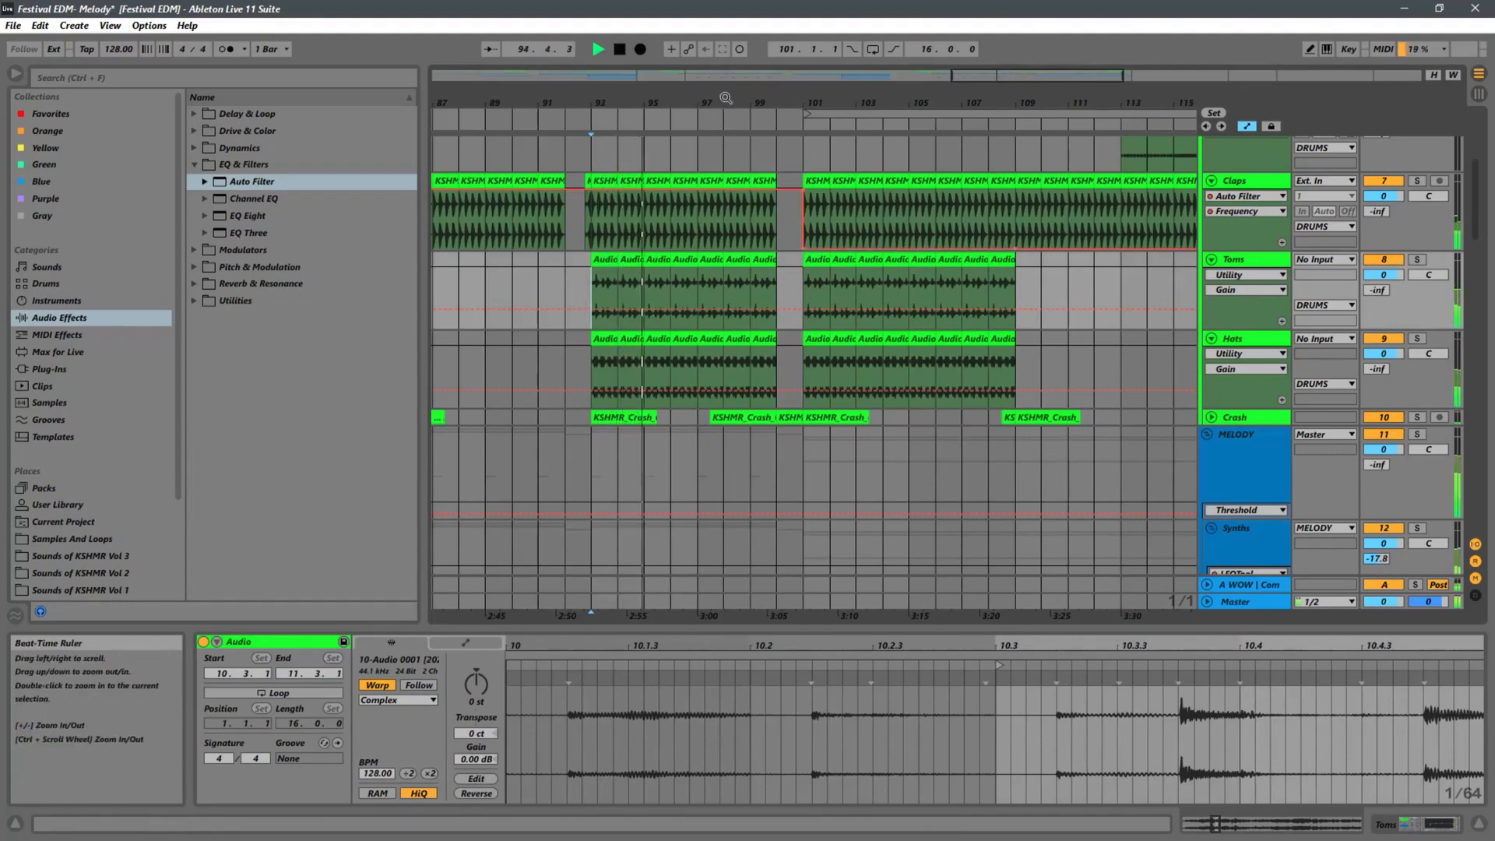
drag(765, 102, 762, 4)
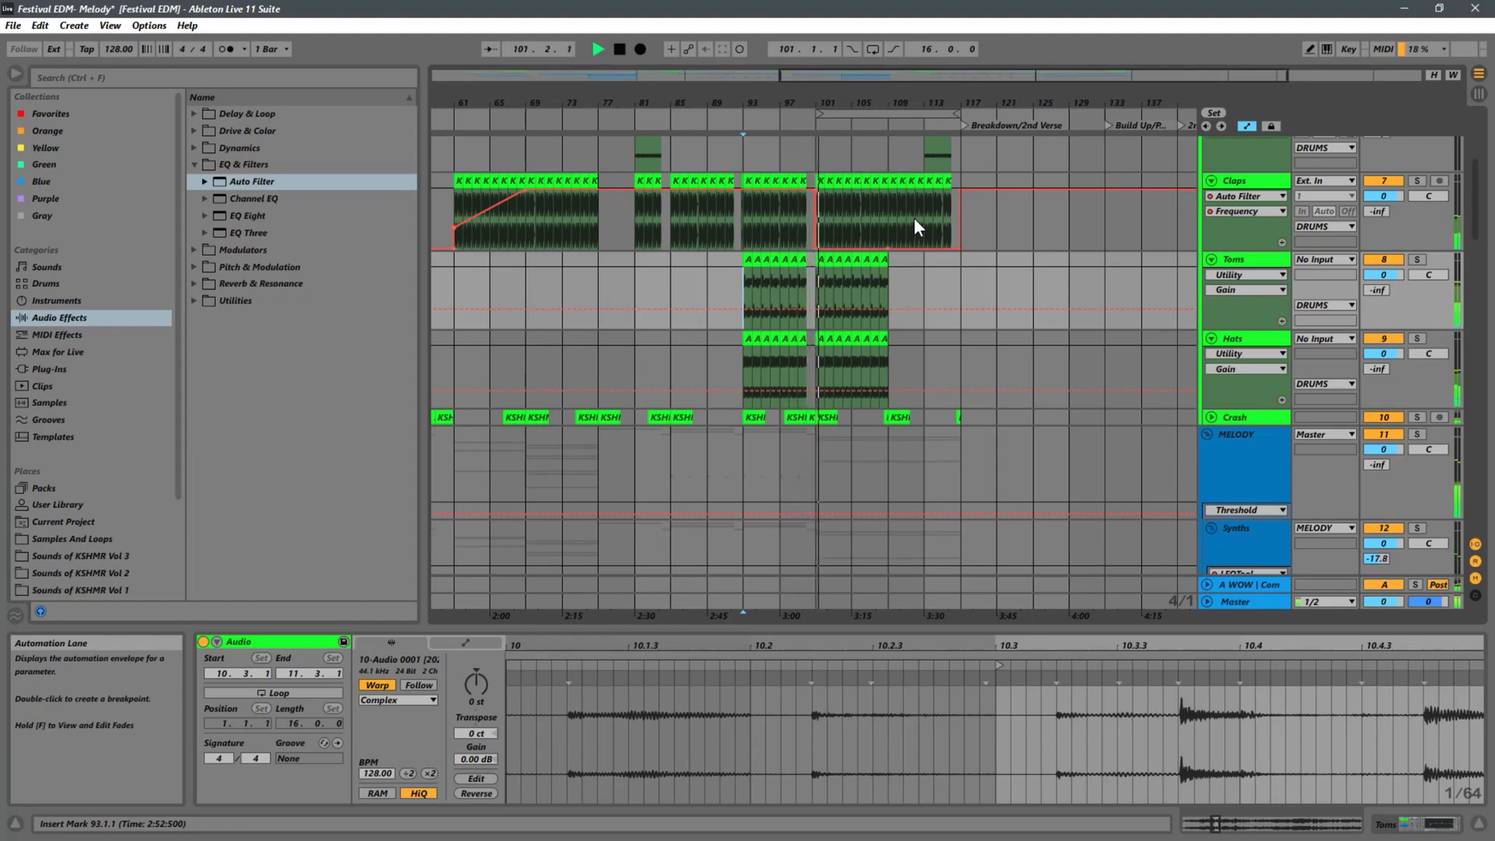
Delete the Hats clips between bars 101 and 109 and play the transition from bar 99
drag(819, 99, 794, 179)
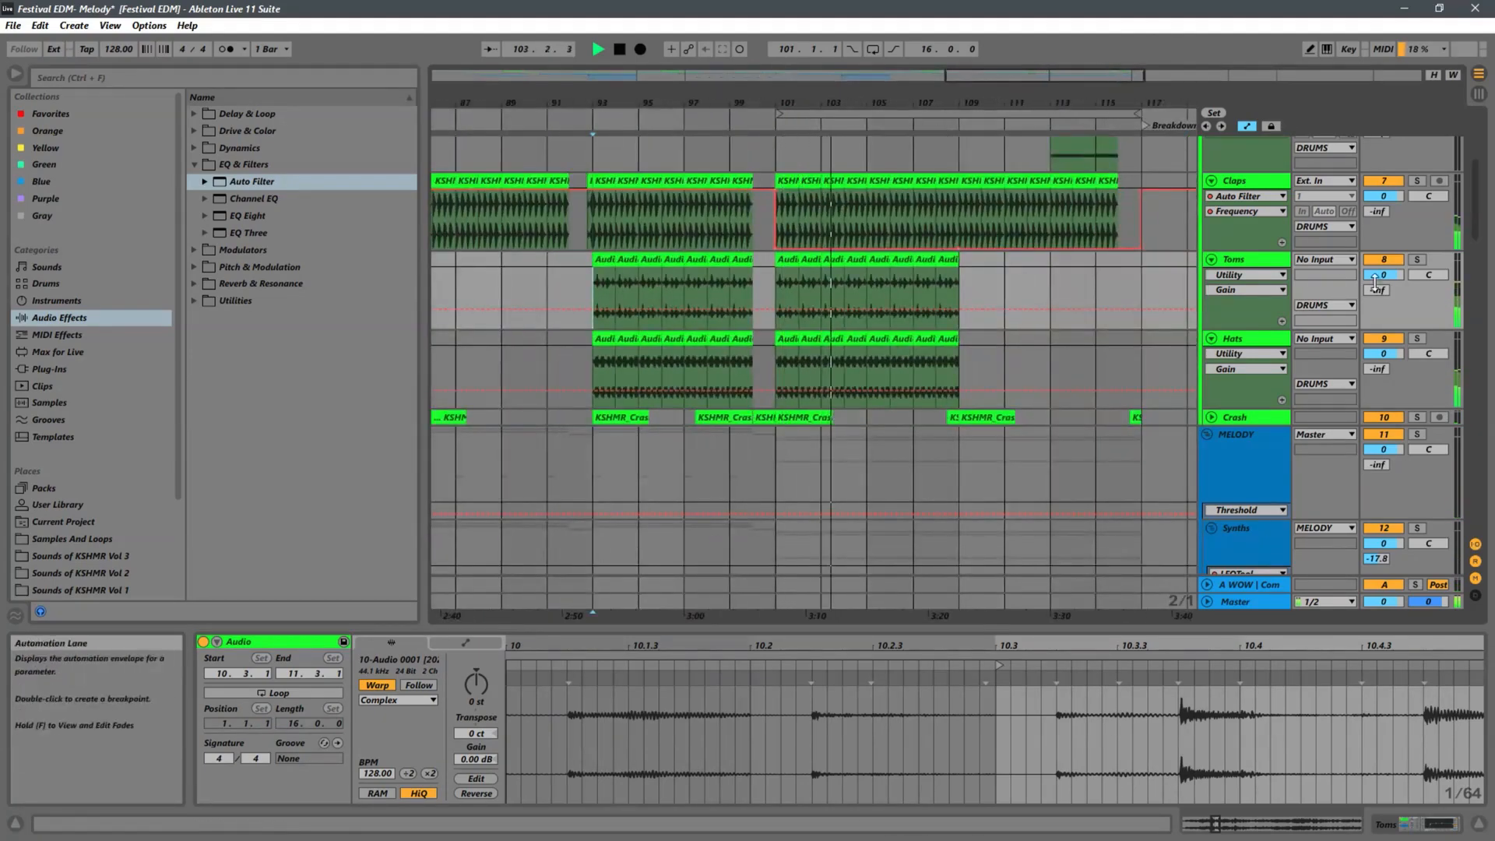
drag(977, 343, 787, 349)
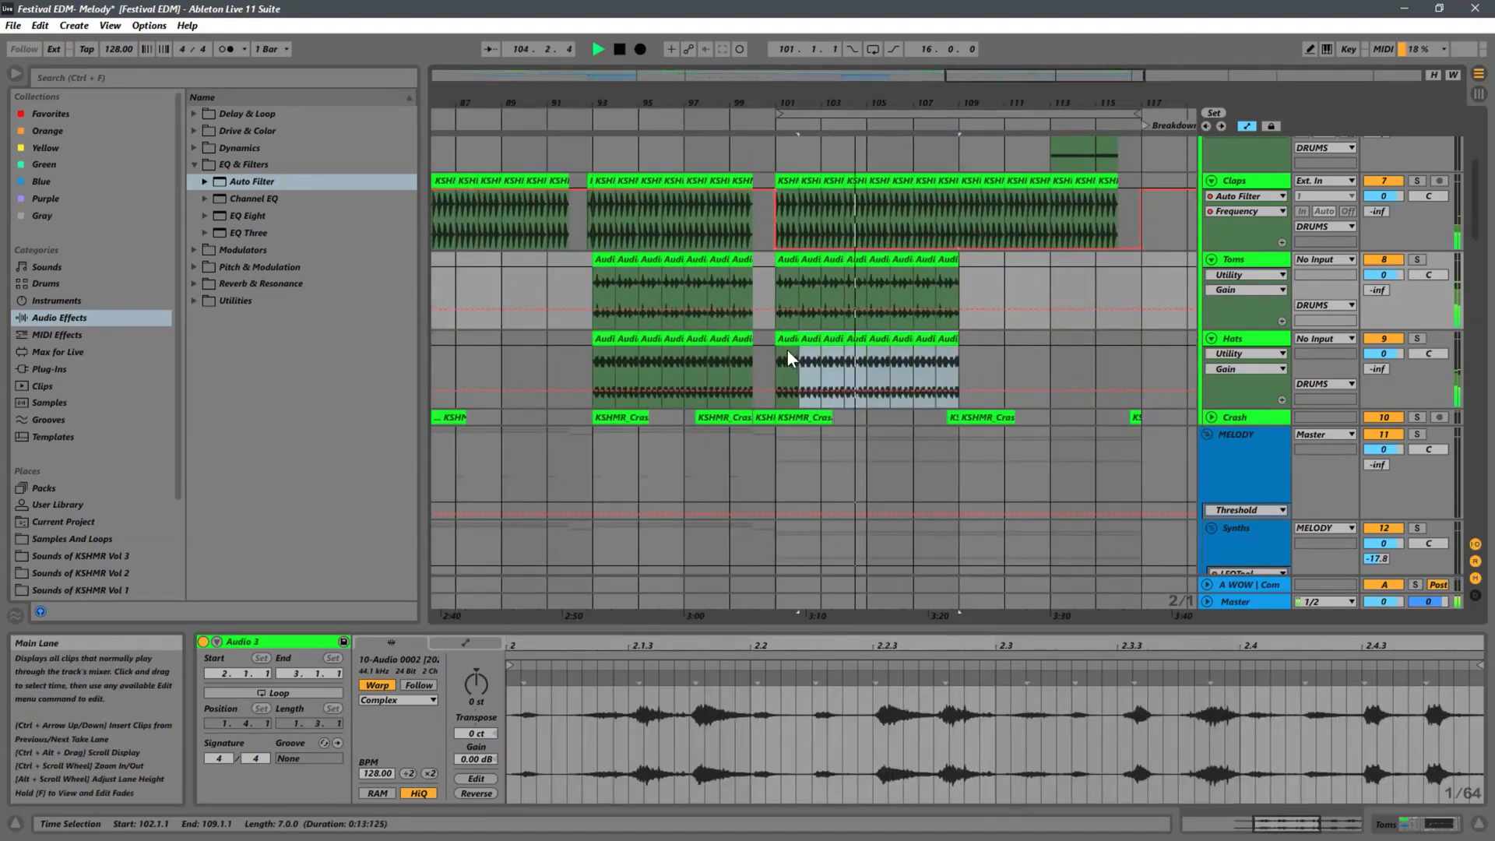
key(Delete)
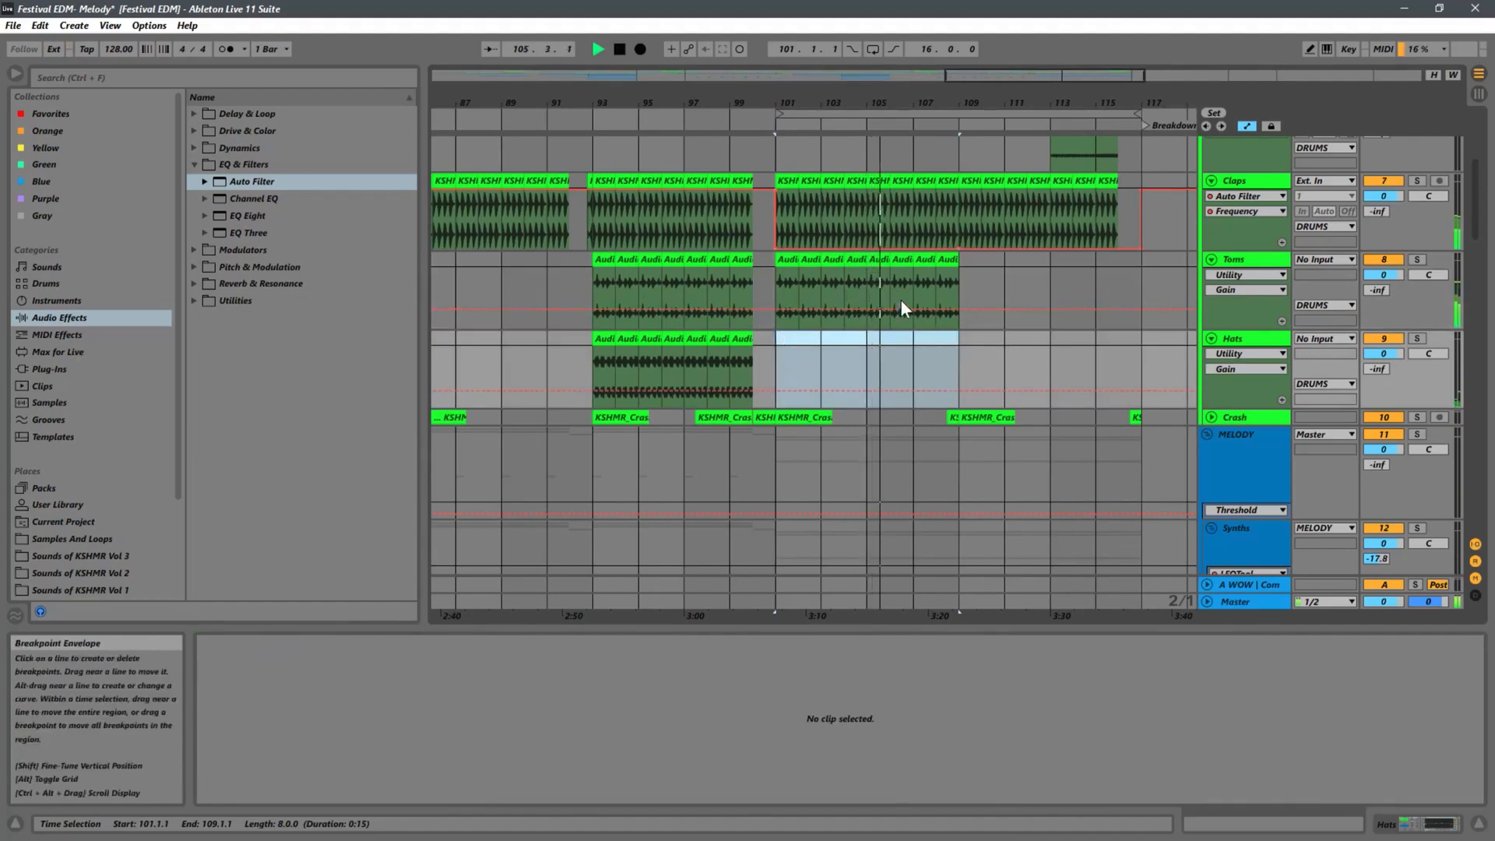
click(733, 292)
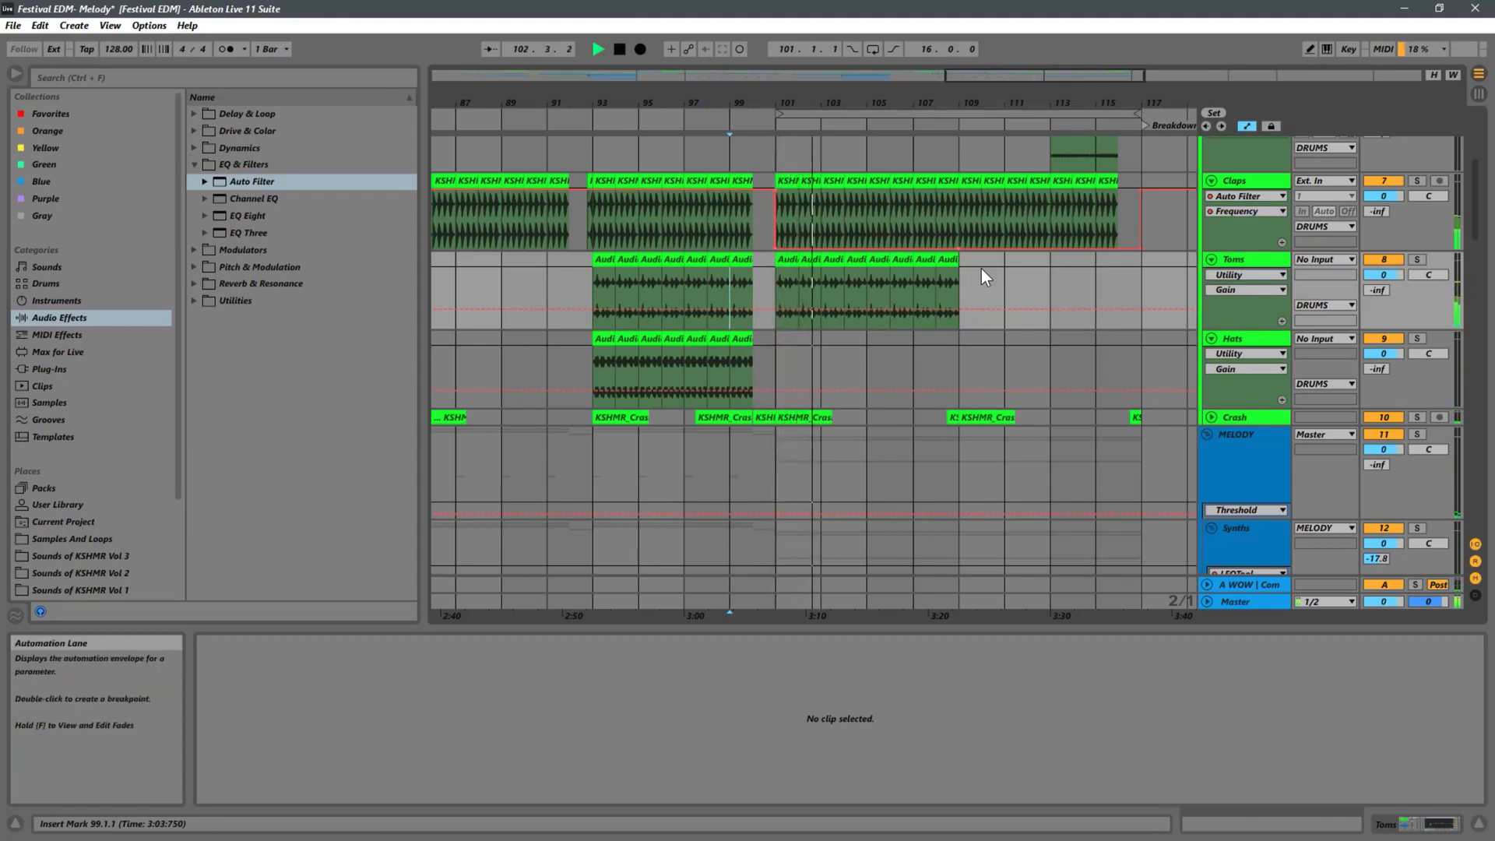
Unfold the Cymatics brass track and copy its four clips between bars 85 and 93 to bar 101
drag(765, 100, 842, 74)
scroll(857, 292, down, 2)
scroll(919, 301, down, 8)
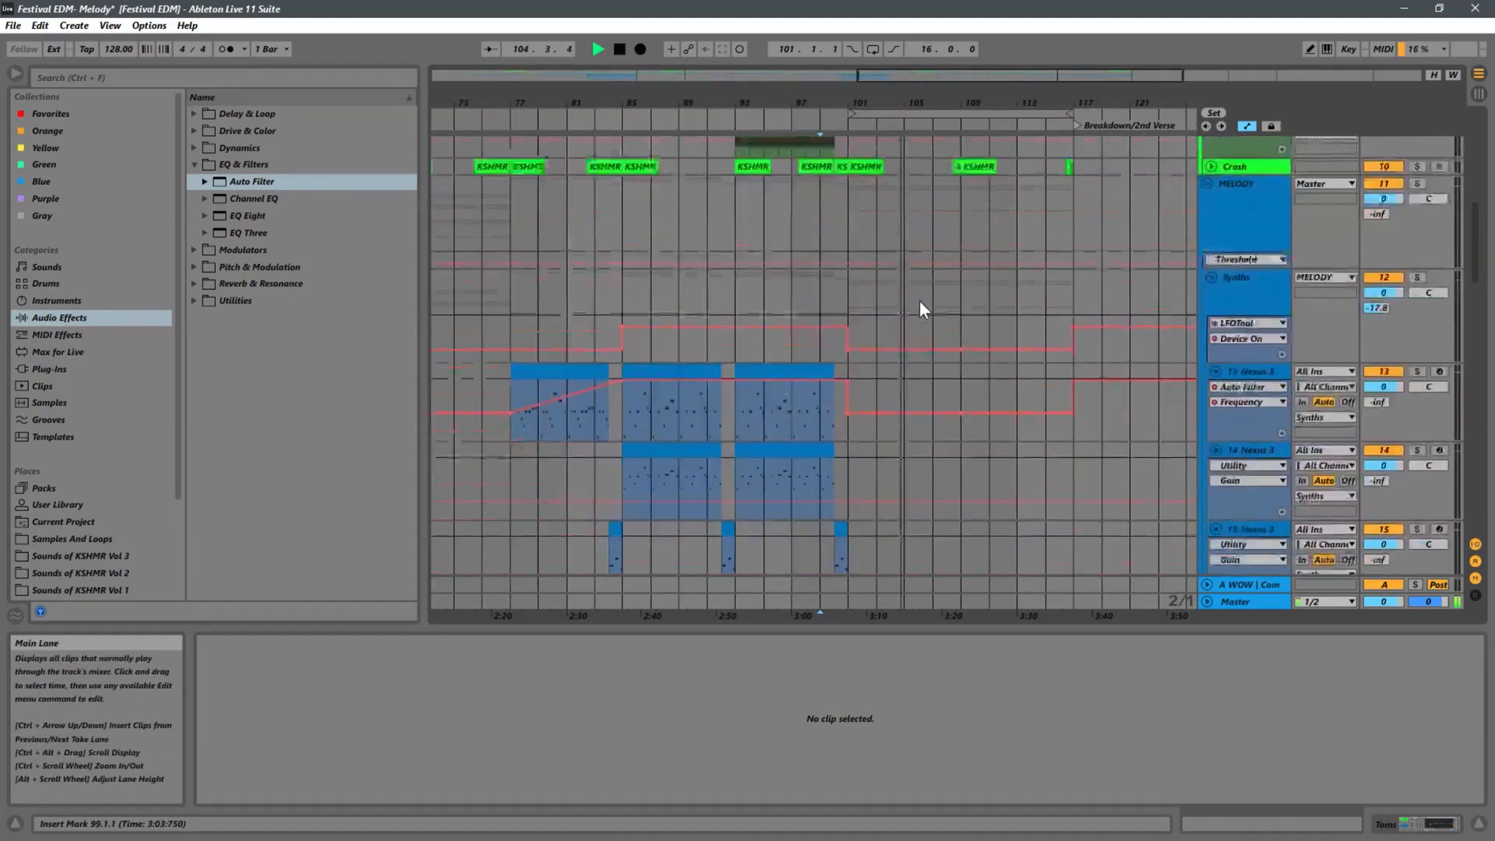
scroll(958, 292, down, 10)
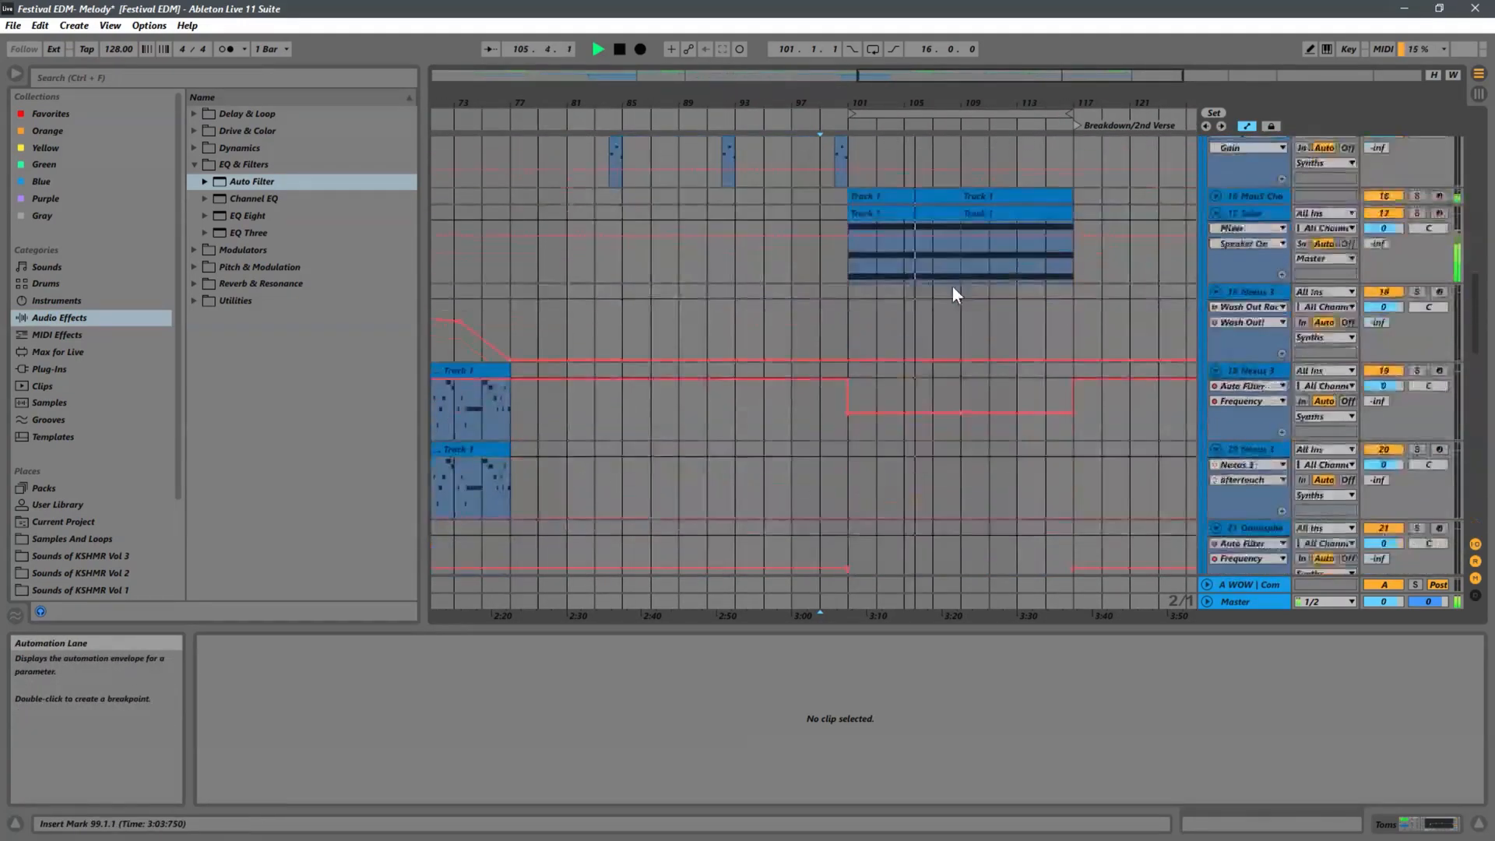
scroll(902, 359, down, 10)
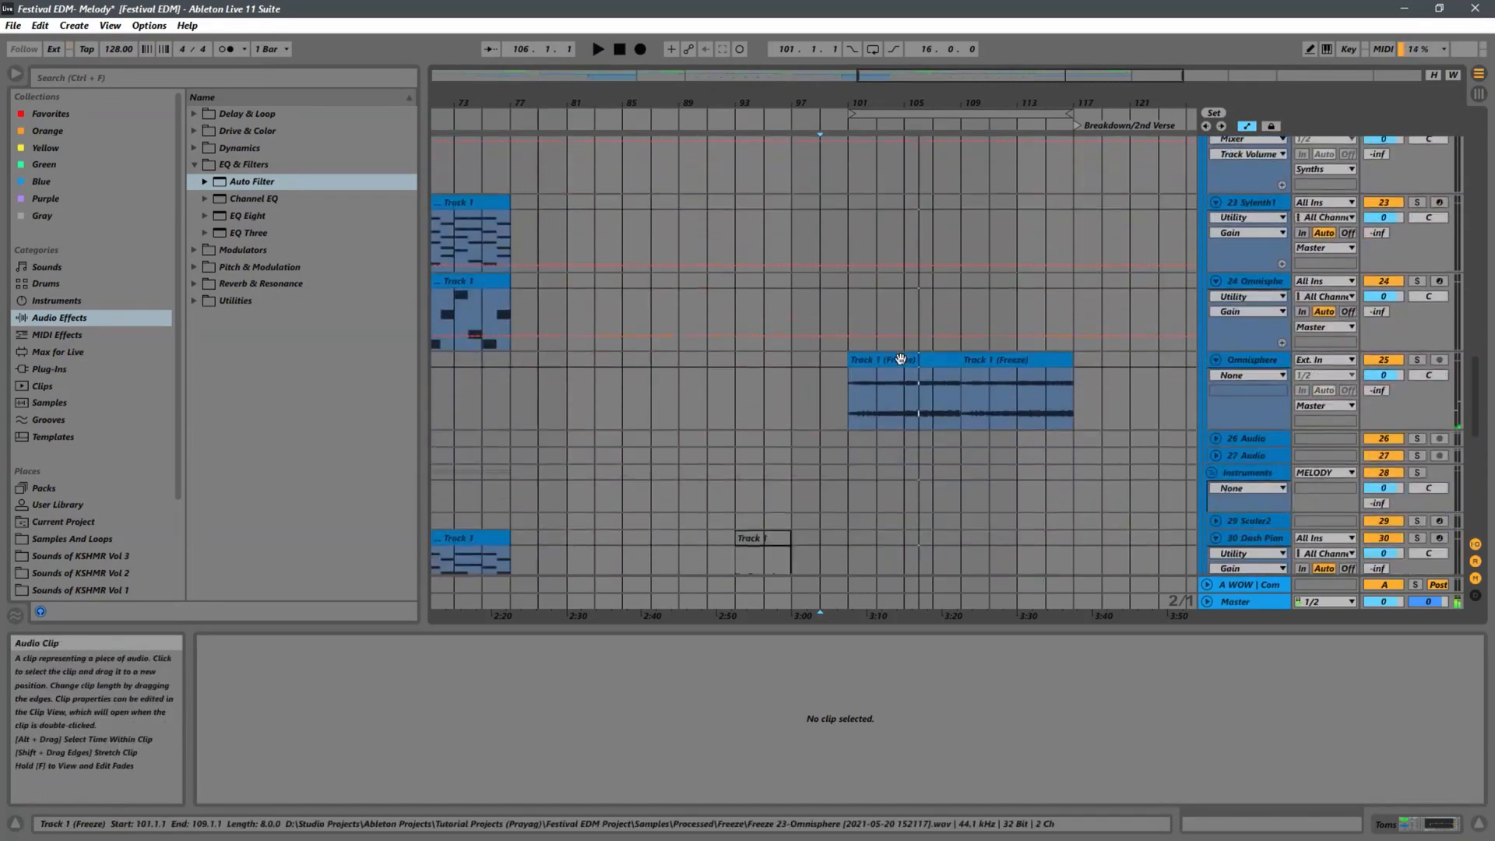
click(1215, 392)
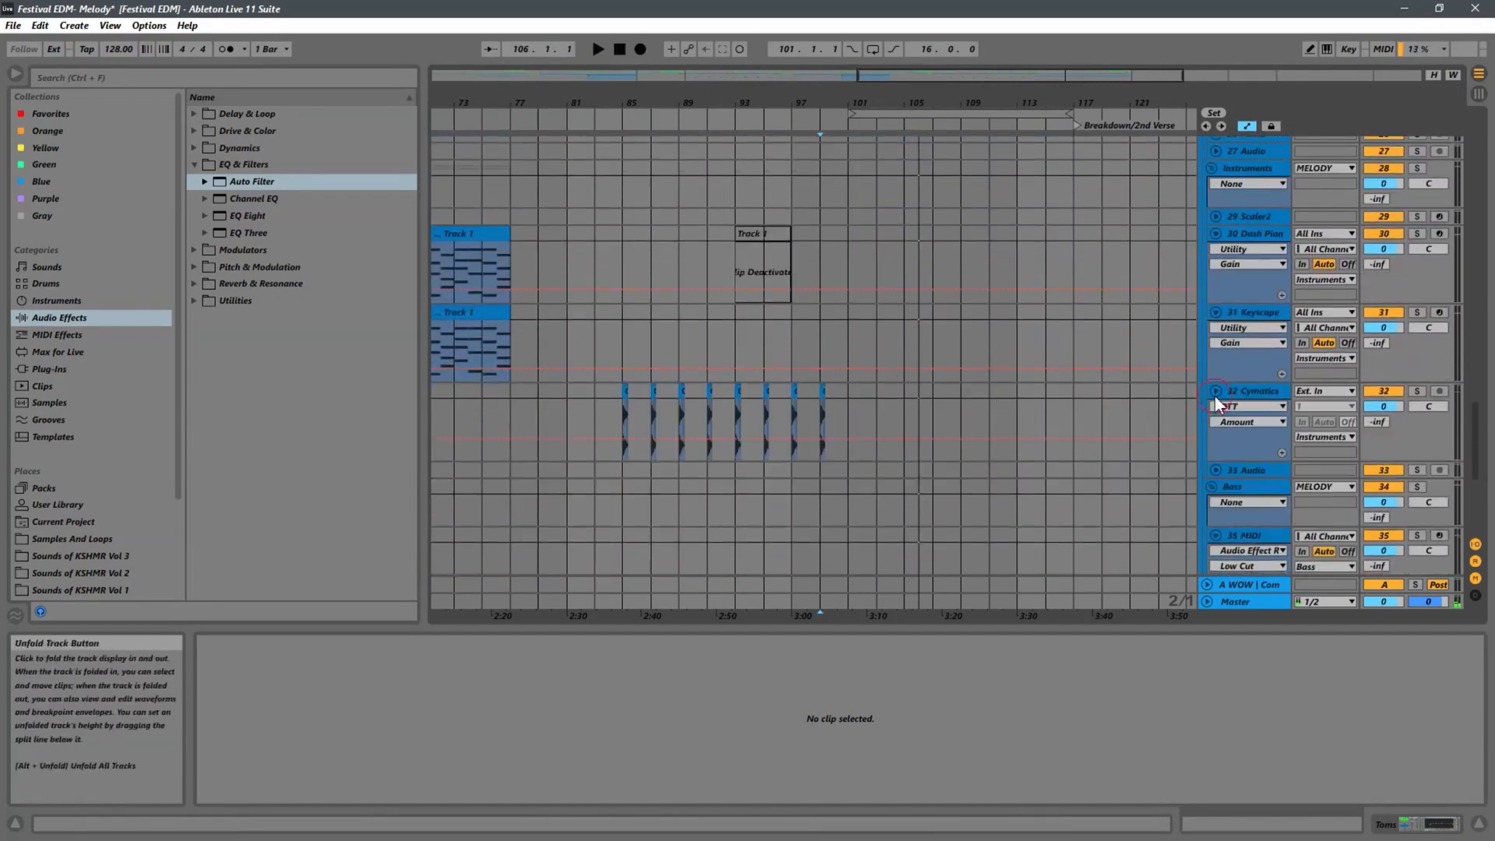
drag(623, 414, 731, 385)
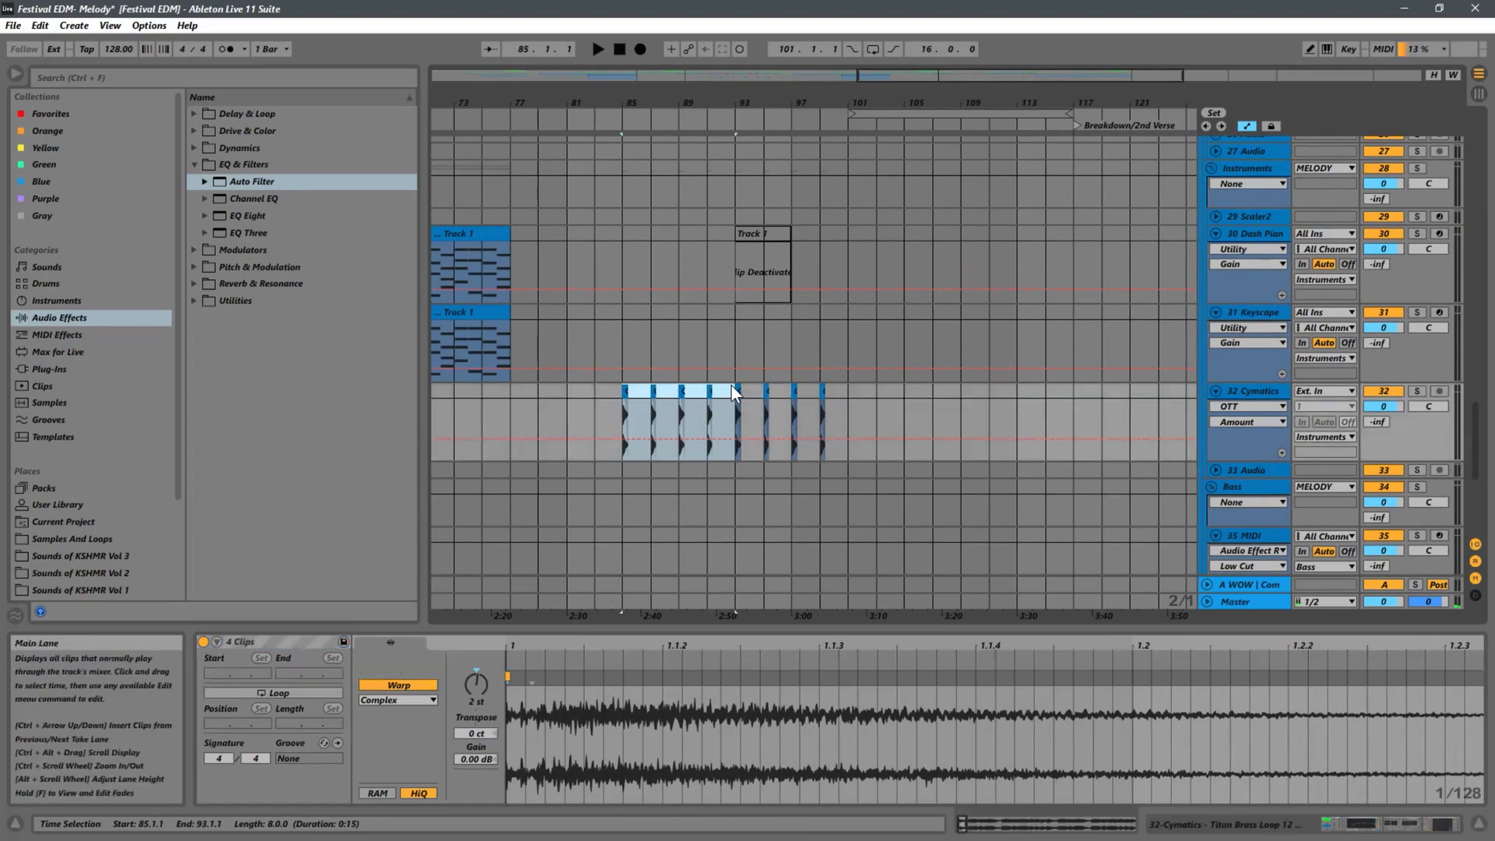
click(847, 398)
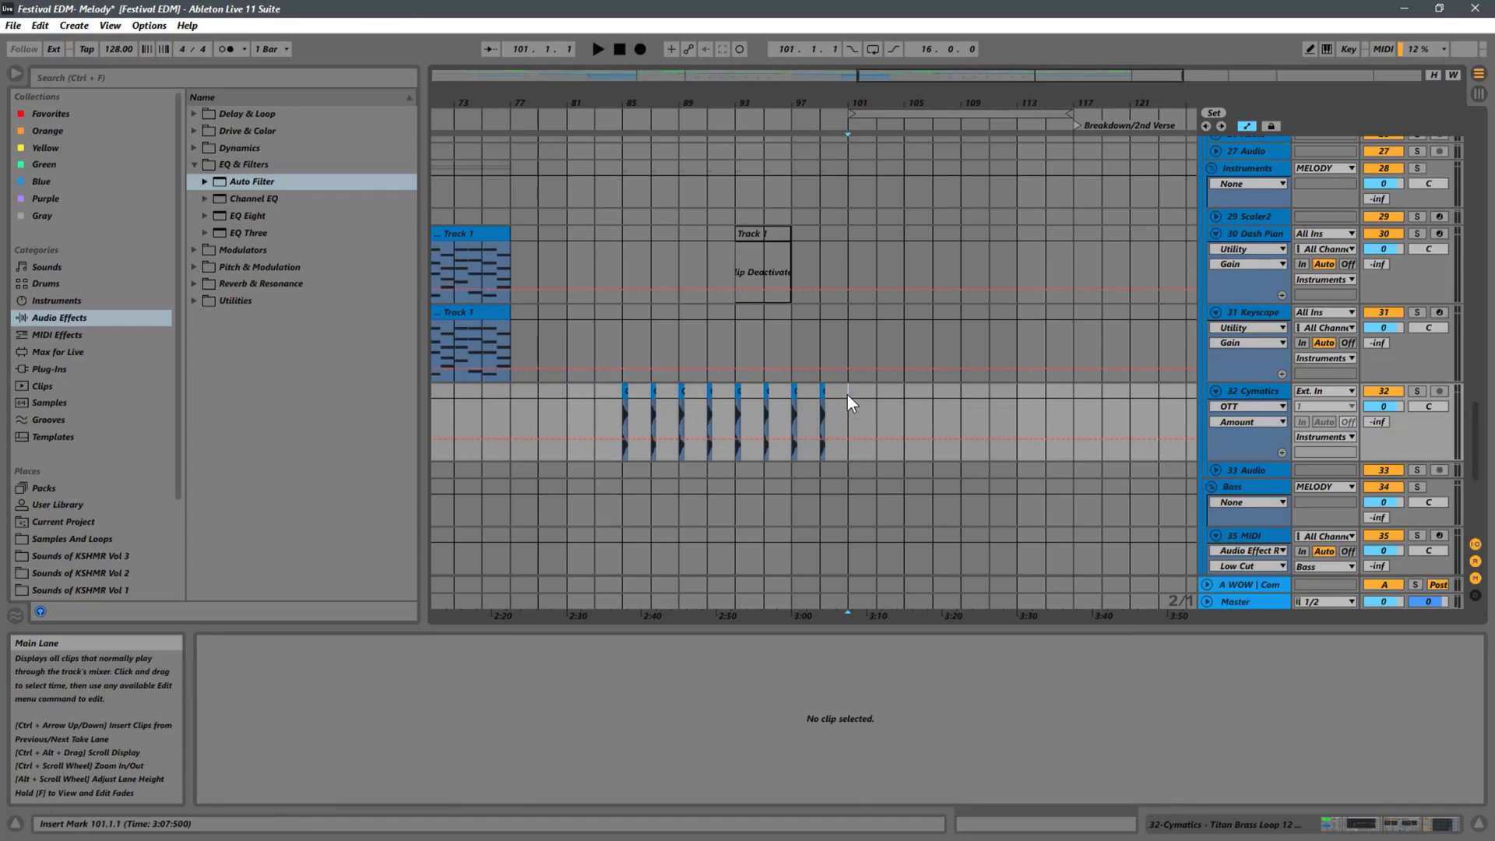
key(ctrl+v)
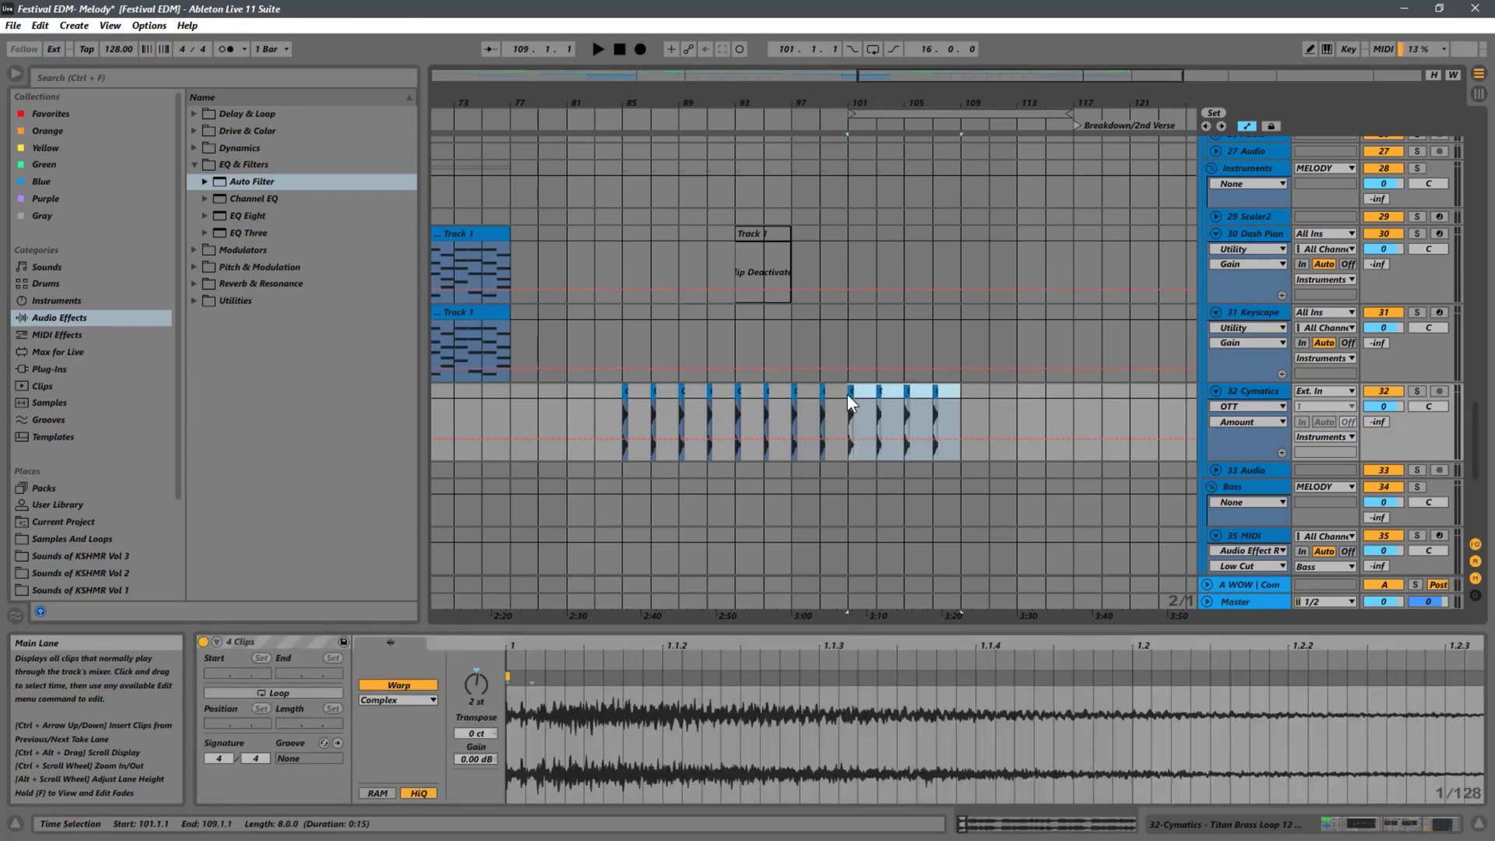
Play from bar 99 and check the copied brass hits against the Omnisphere part and the other melody tracks
click(829, 330)
key(space)
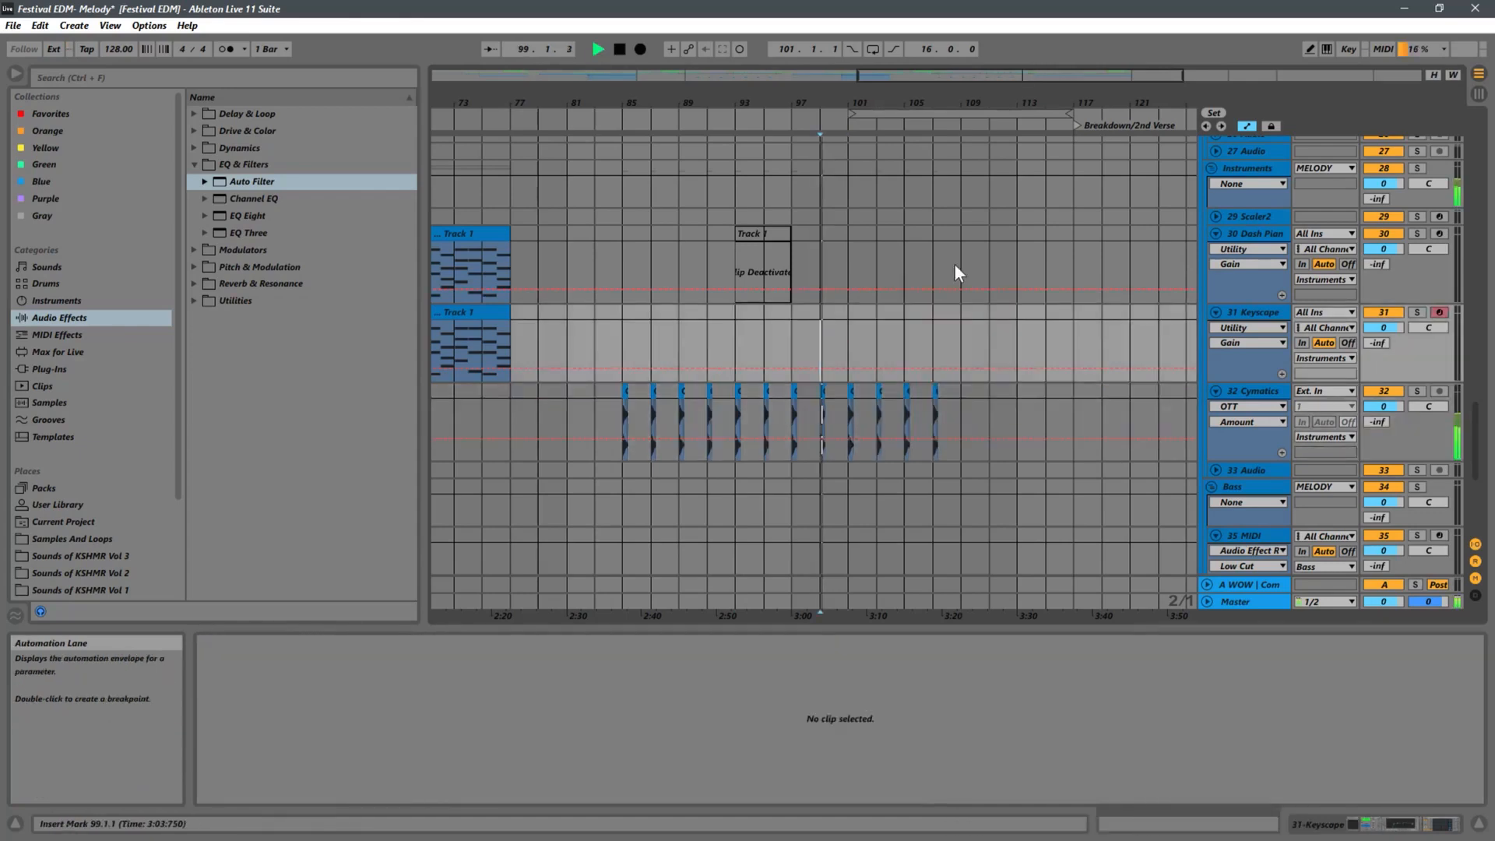
drag(863, 97, 893, 183)
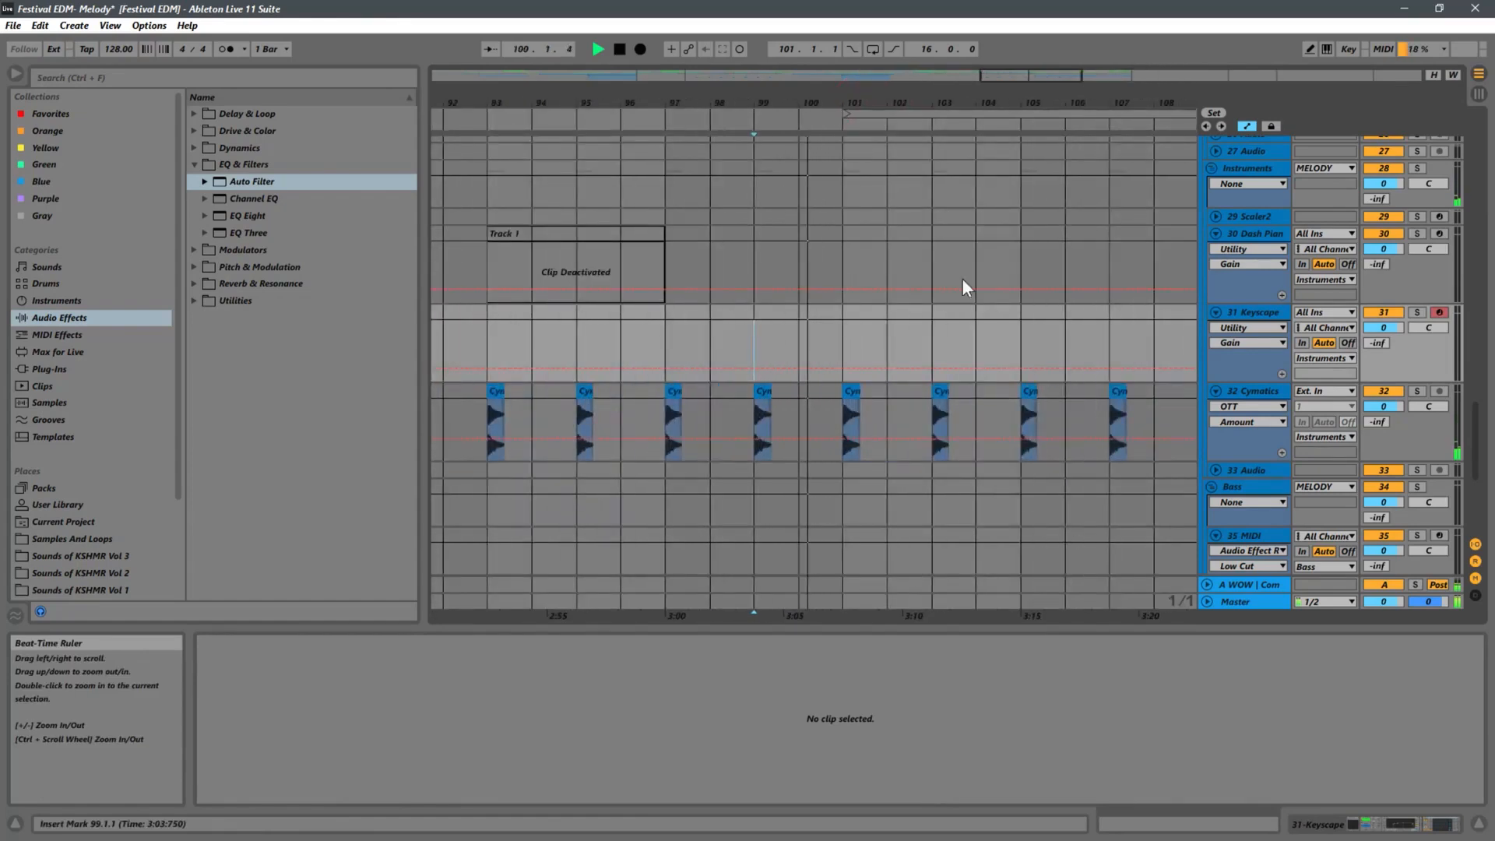
scroll(912, 302, up, 2)
scroll(911, 294, up, 2)
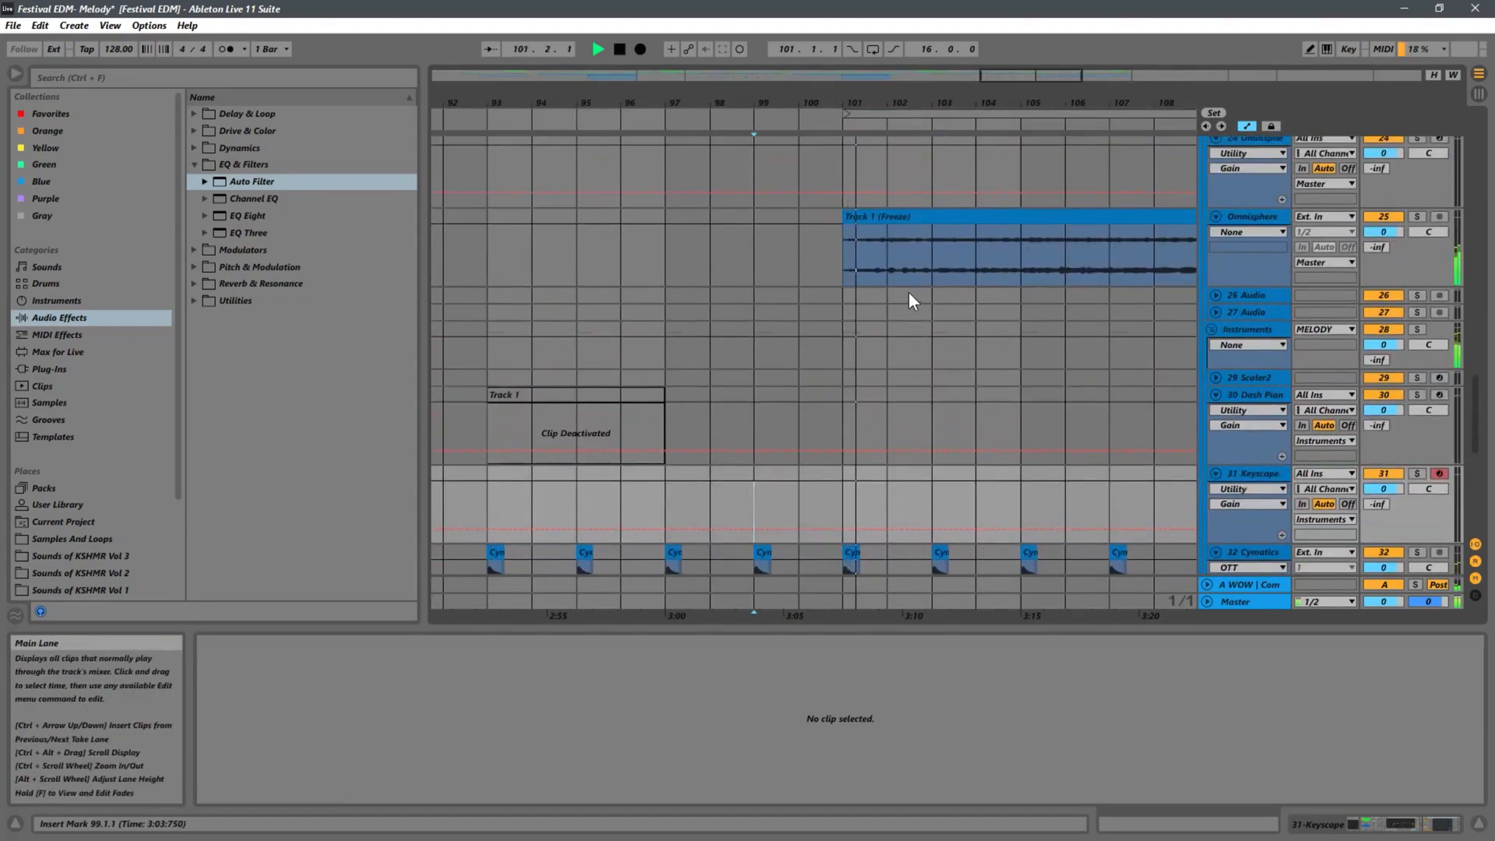
scroll(945, 235, up, 2)
drag(864, 103, 841, 14)
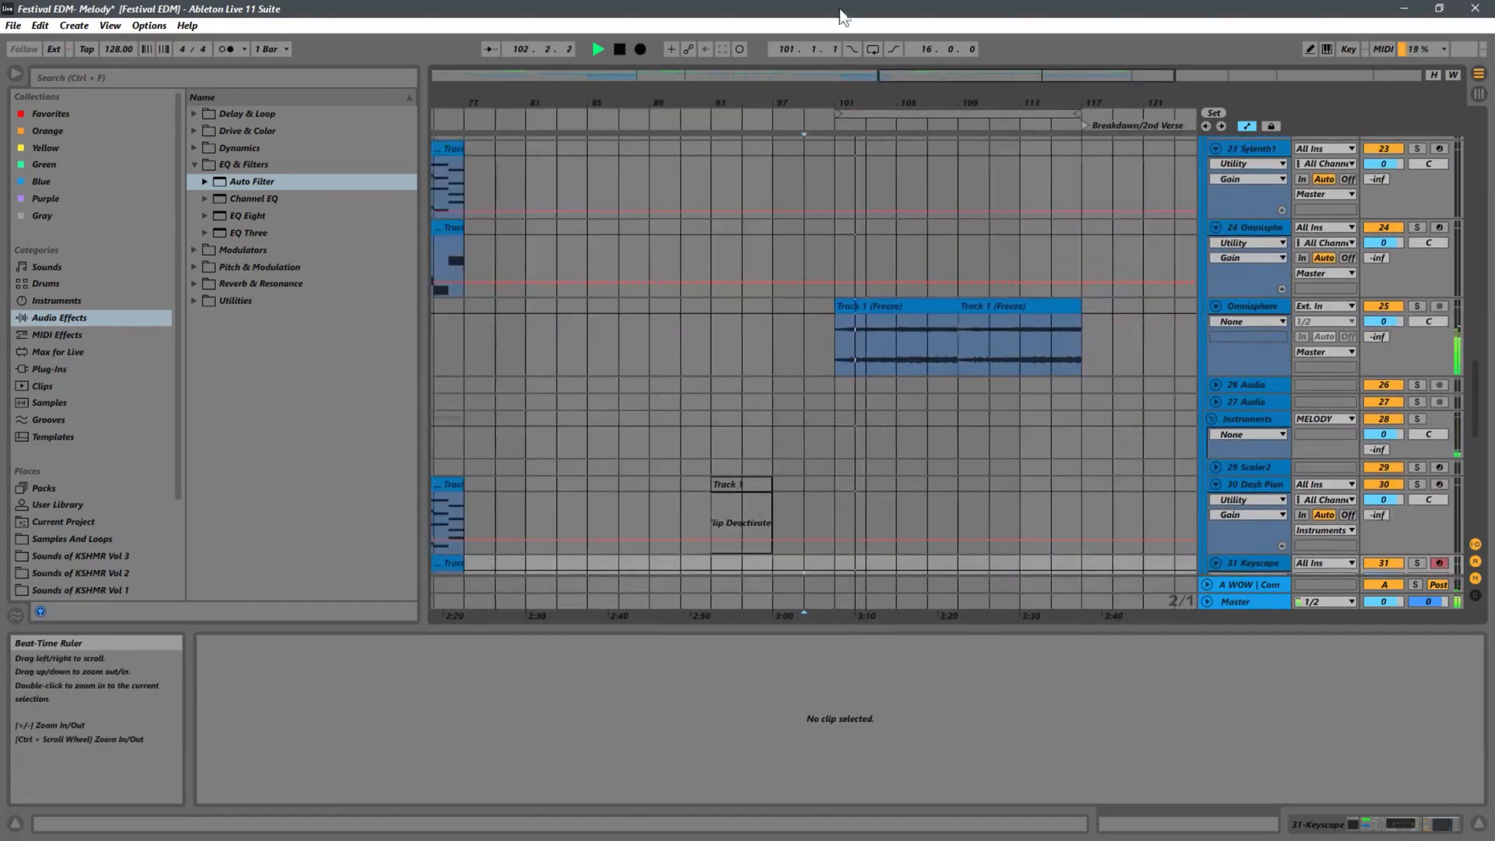
scroll(866, 268, down, 2)
scroll(911, 304, down, 4)
scroll(925, 316, up, 2)
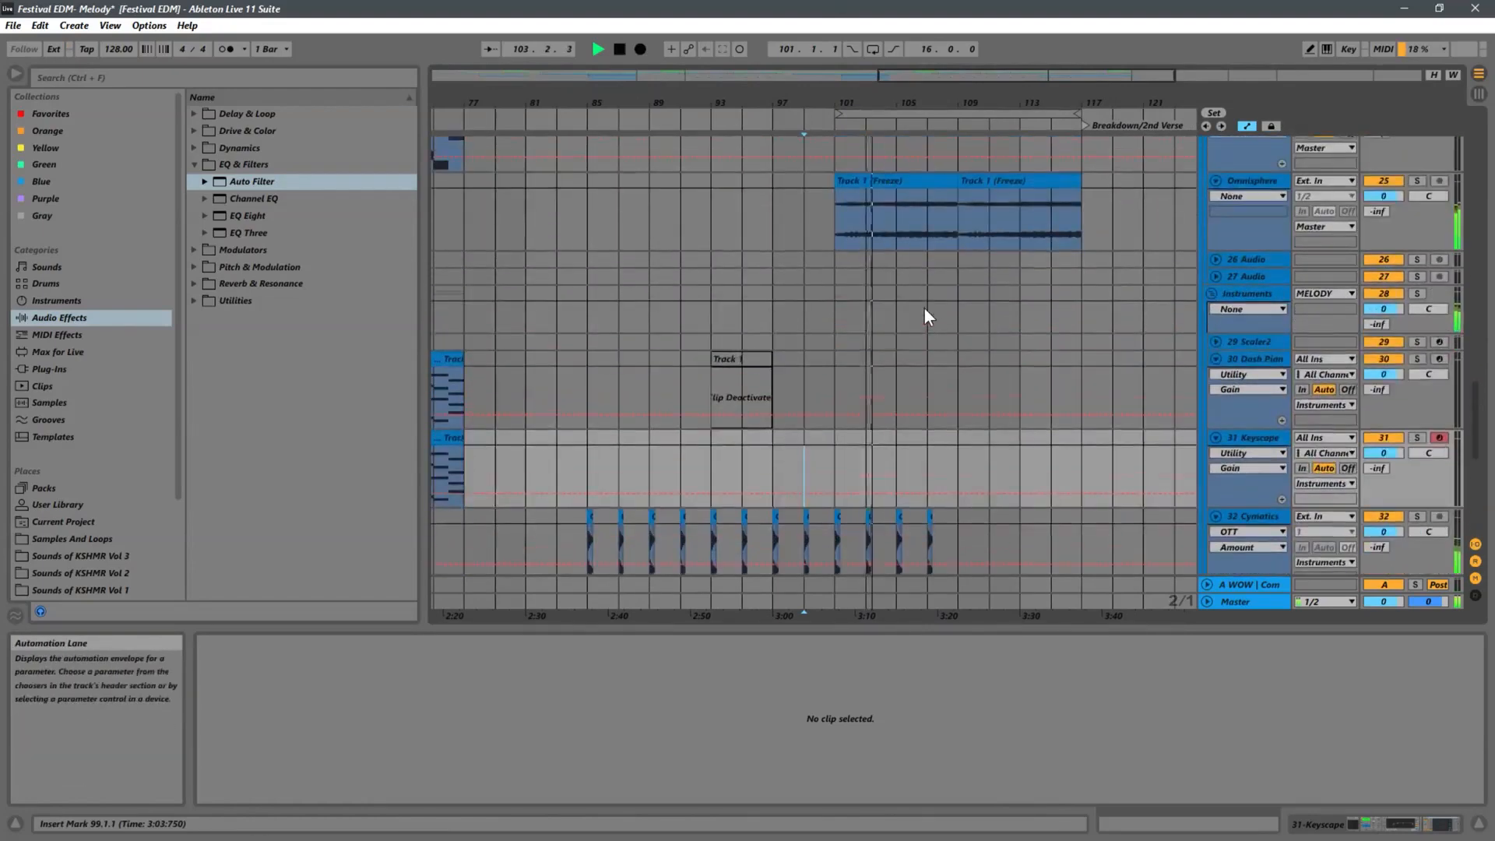
scroll(925, 315, down, 3)
scroll(923, 306, down, 1)
Display the Reverb Dry/Wet automation on the Cymatics track
click(1254, 389)
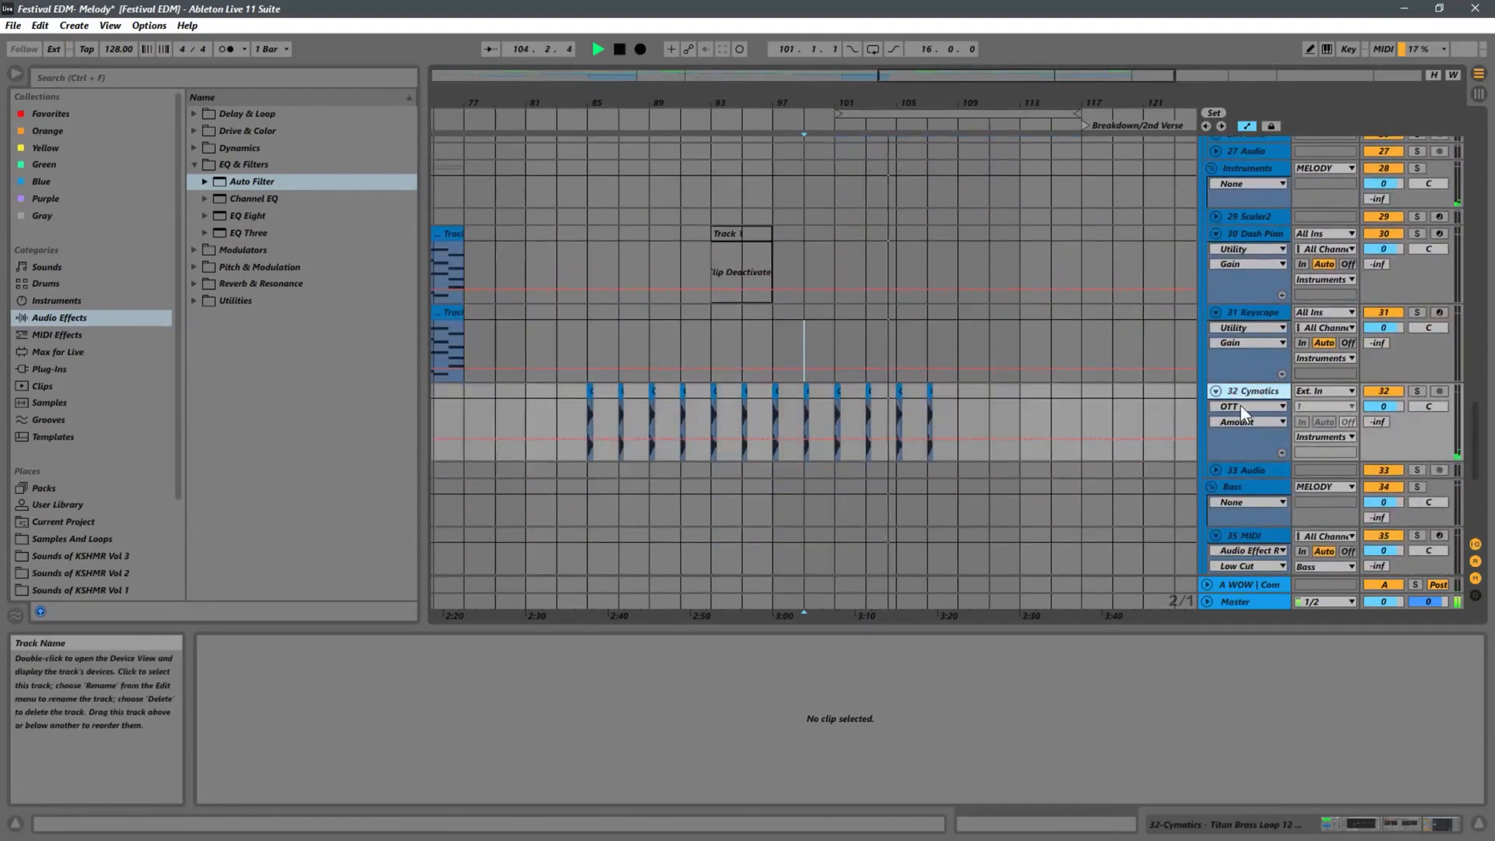
click(1236, 411)
click(1224, 485)
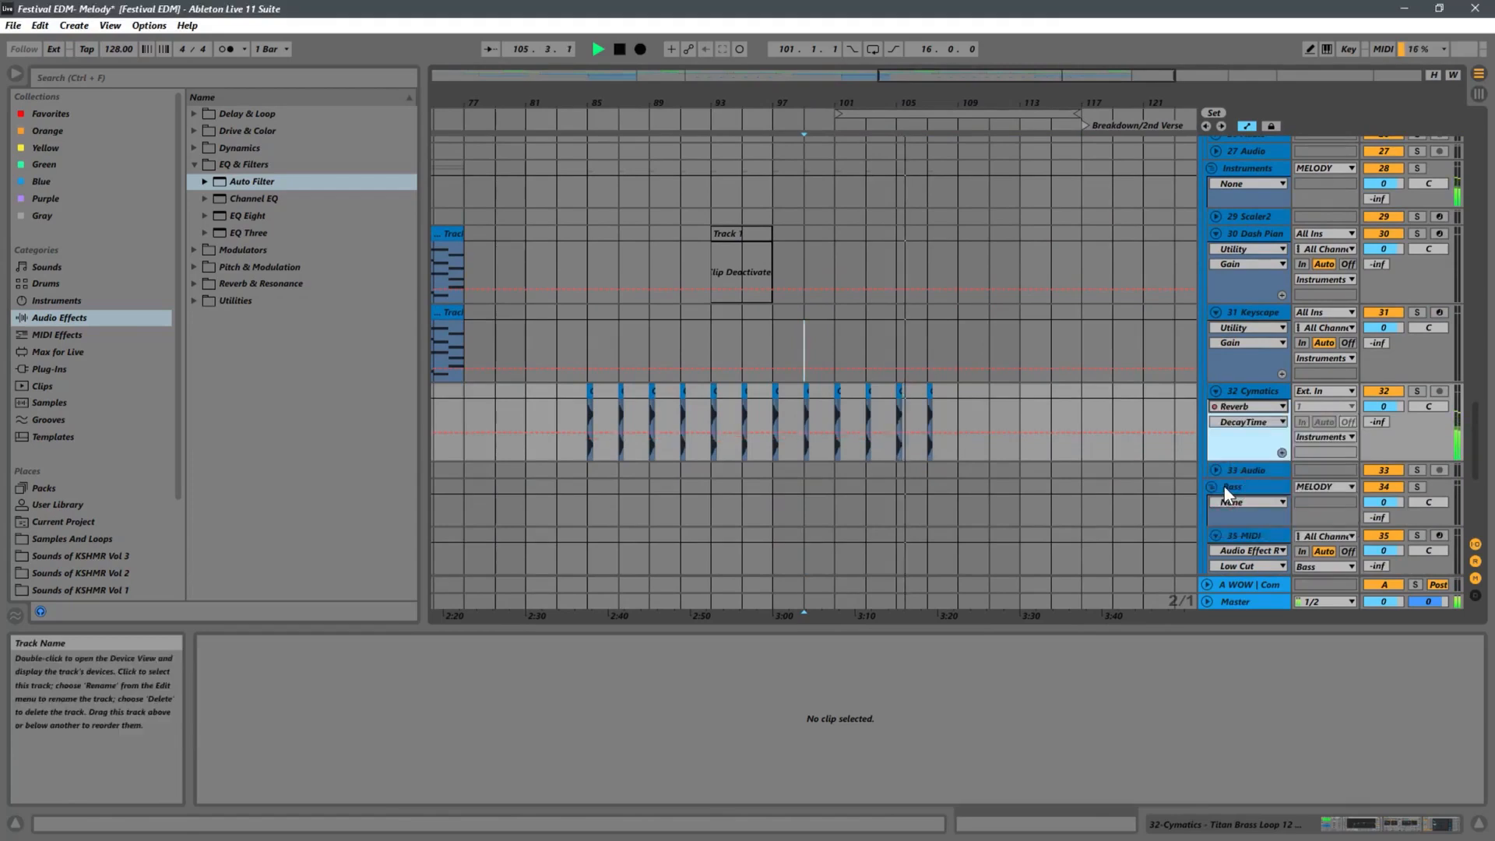
click(1248, 424)
click(1255, 423)
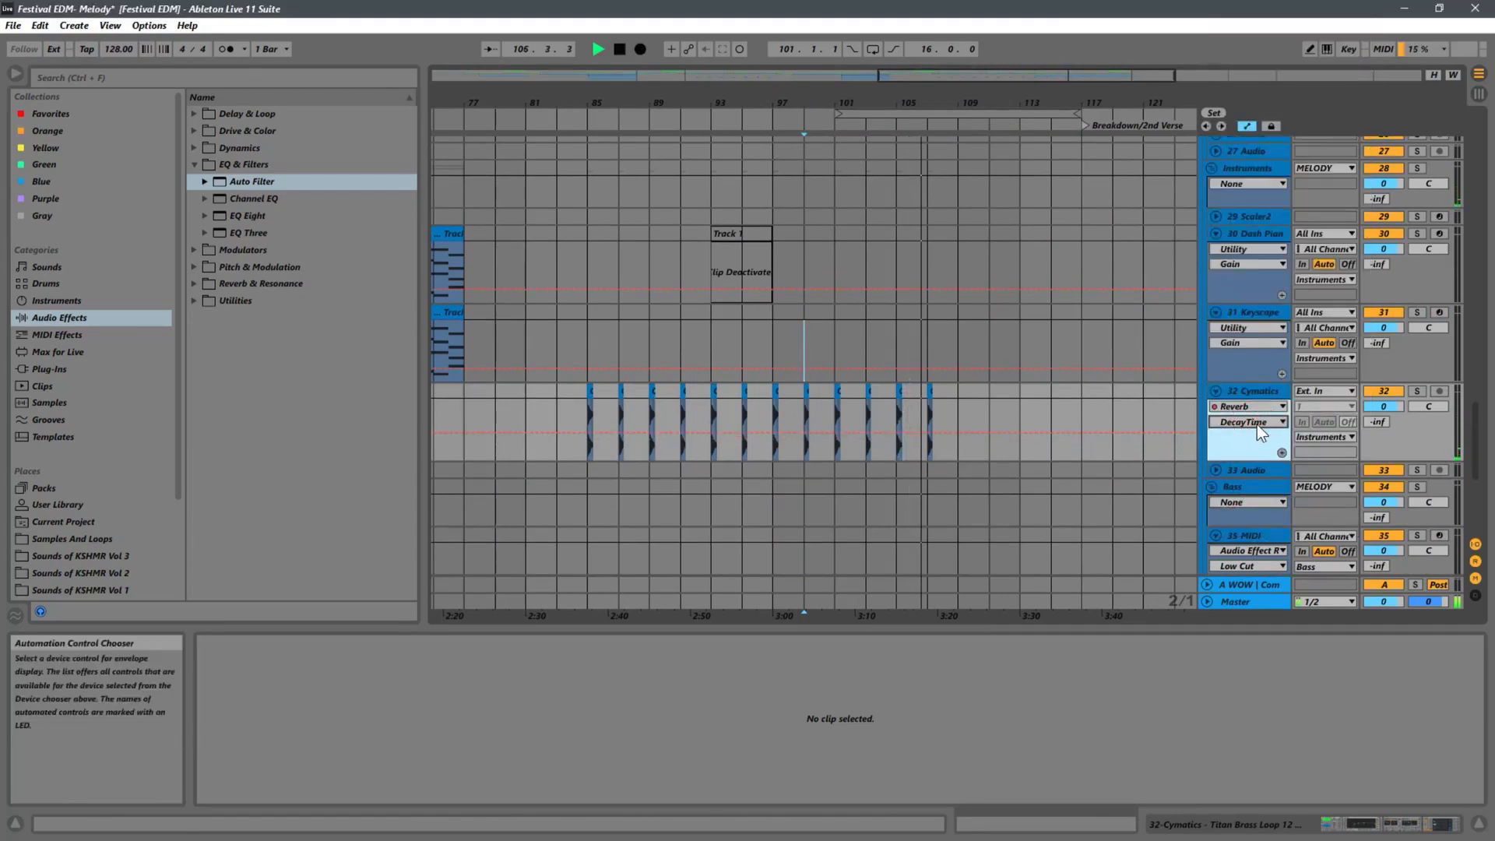
click(1235, 424)
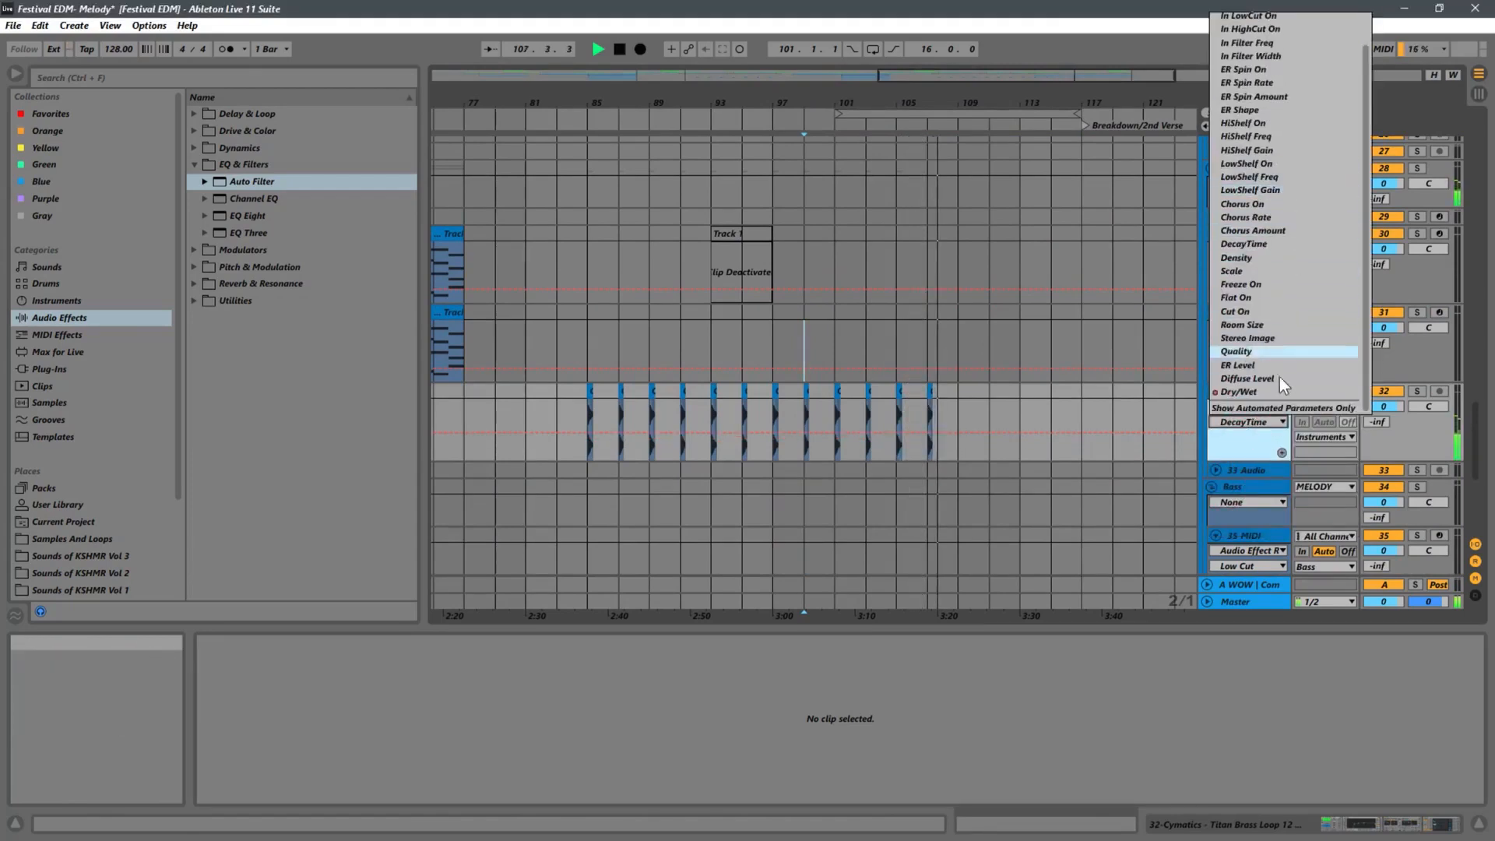
click(1249, 400)
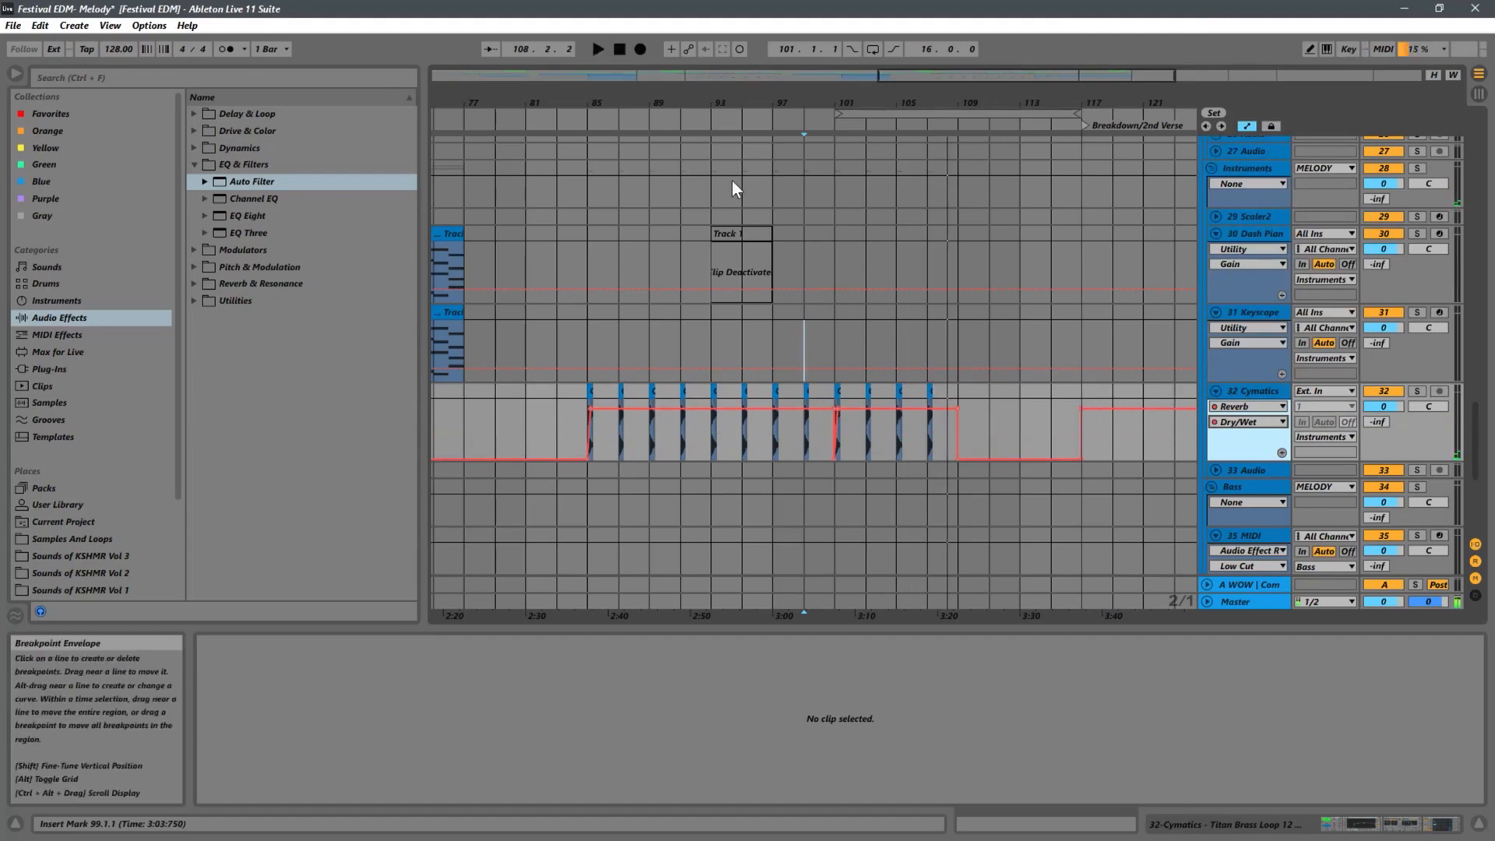
Clear the Reverb Dry/Wet envelope of the Cymatics track in its own automation lane and show the track's devices
drag(595, 100, 735, 305)
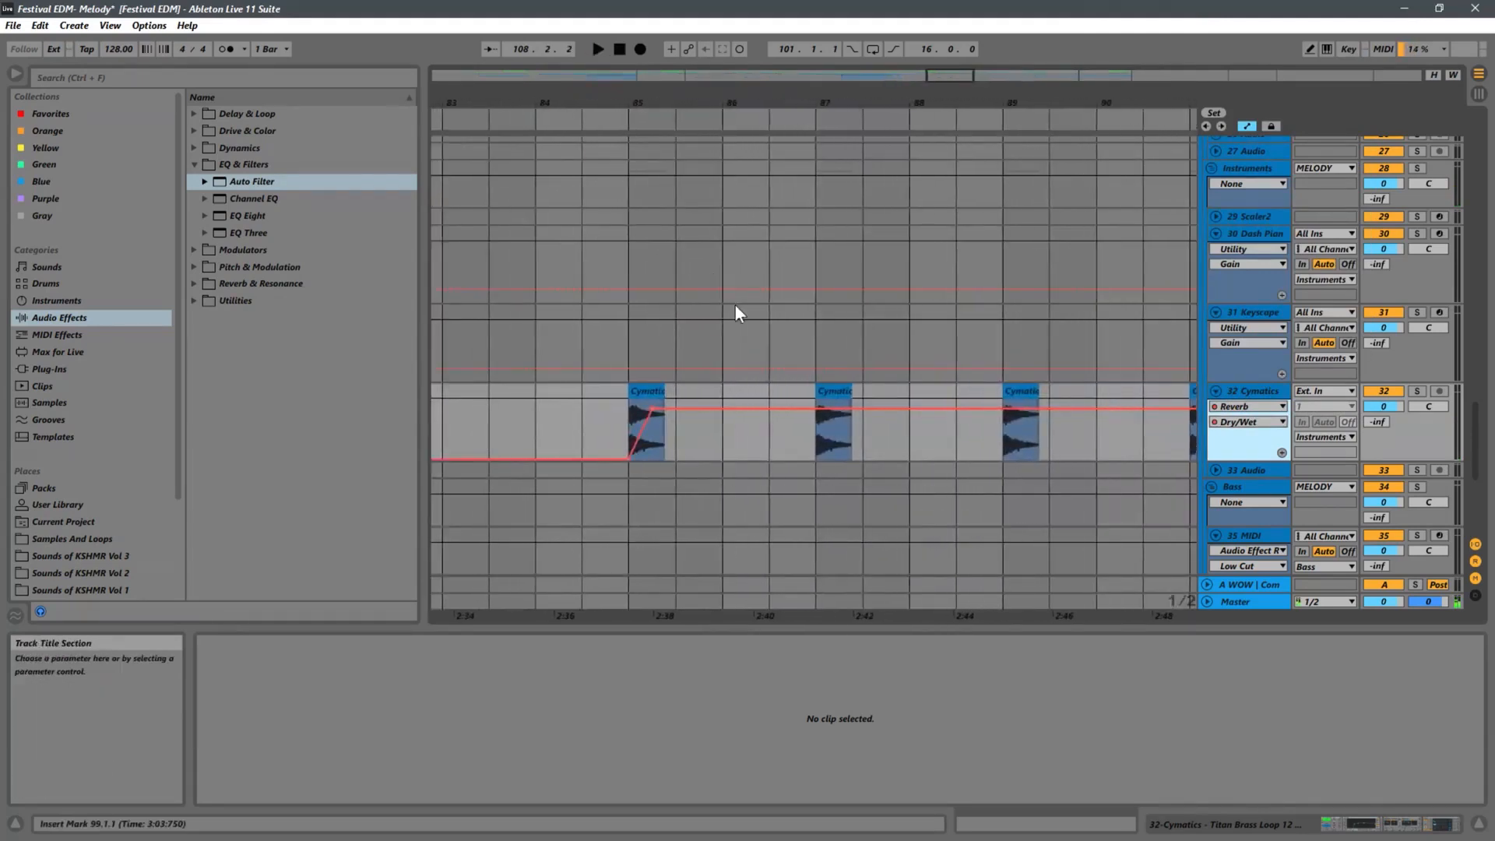
click(629, 458)
key(w)
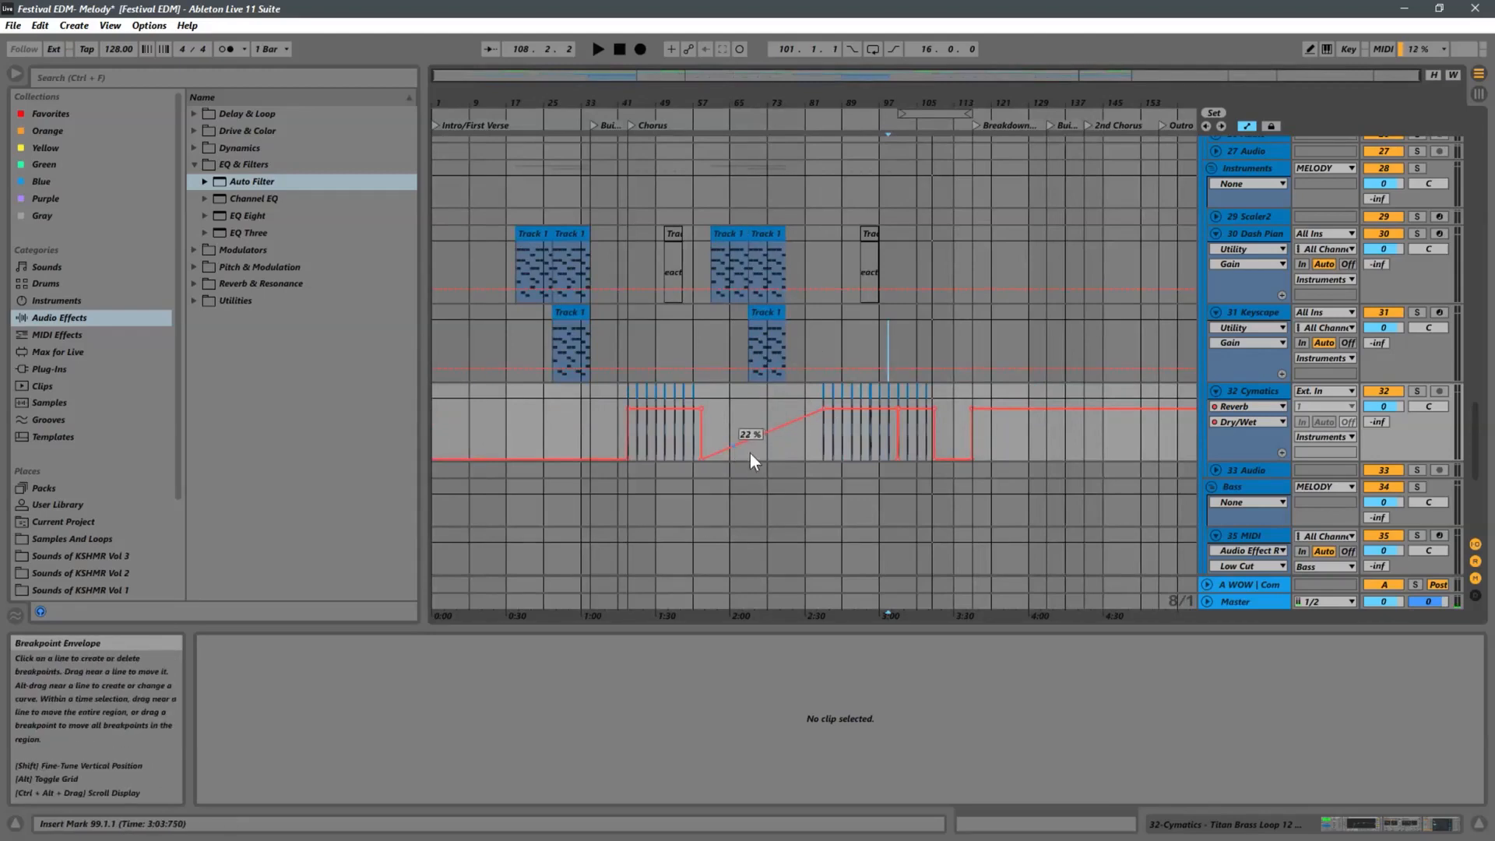
click(1282, 451)
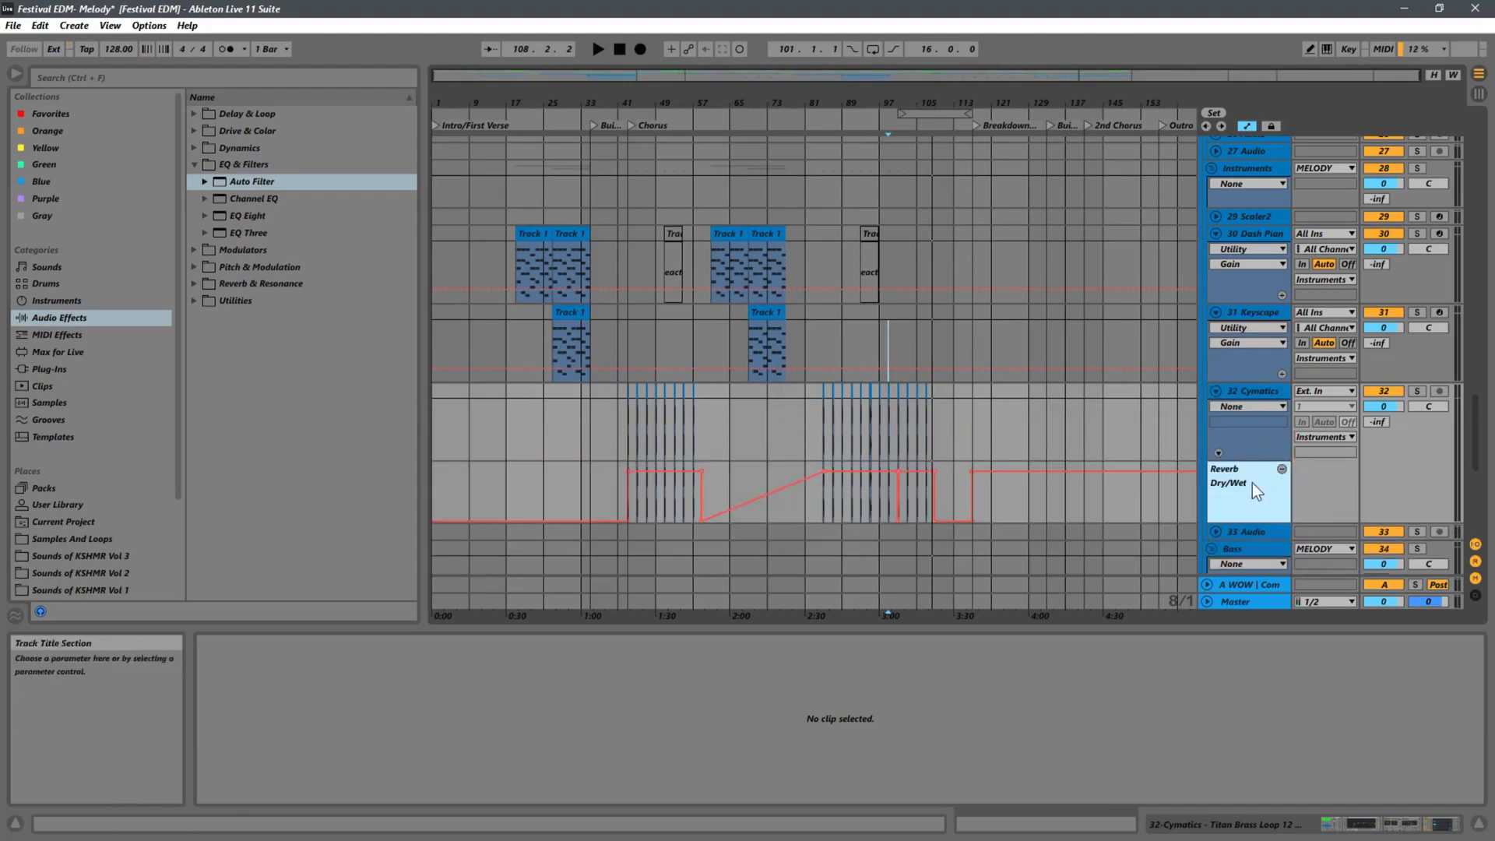
right_click(1237, 500)
click(1251, 543)
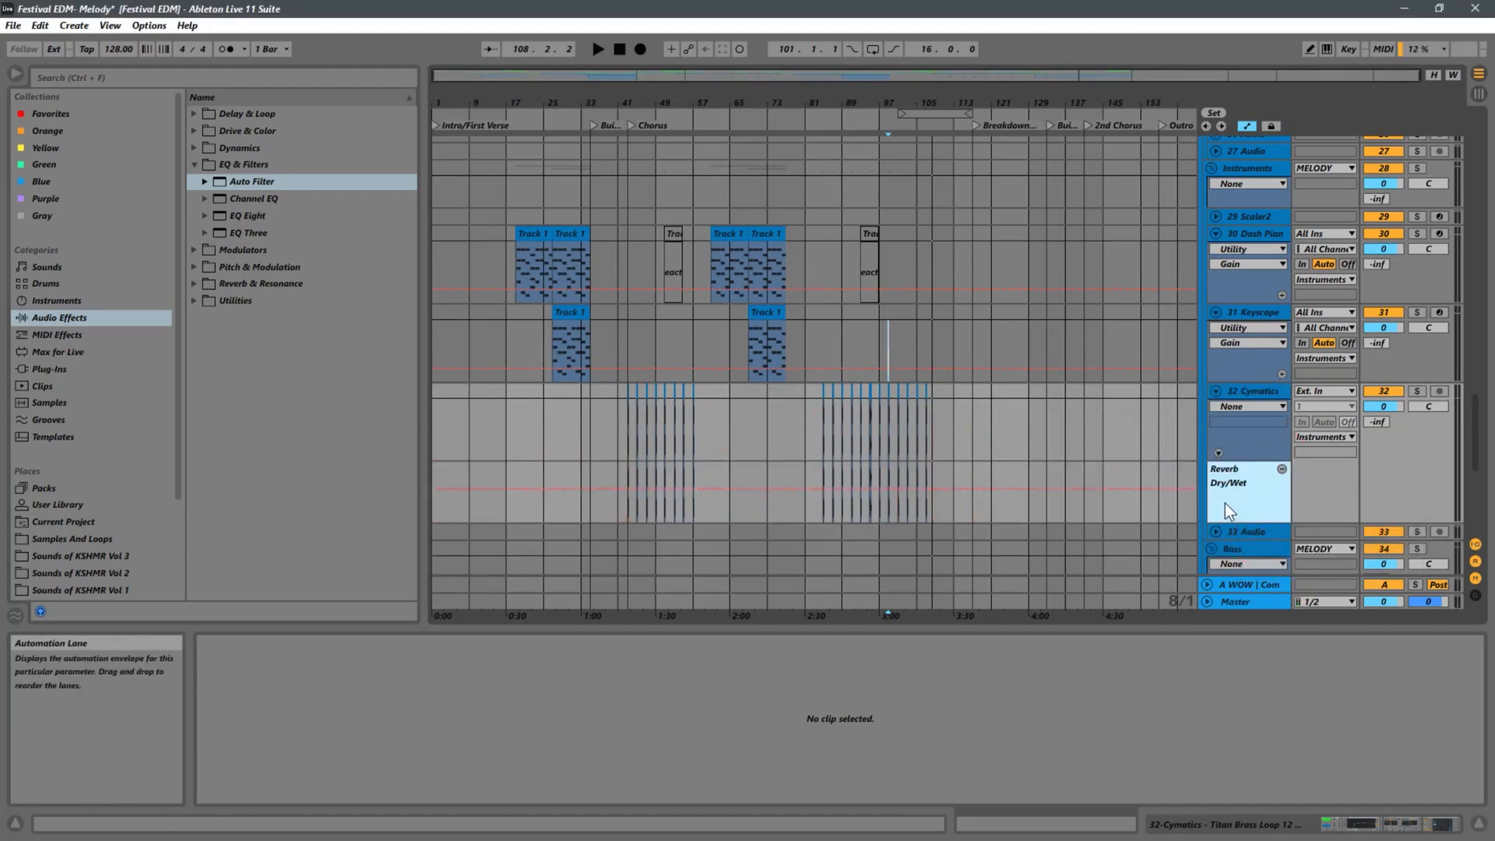
click(1252, 391)
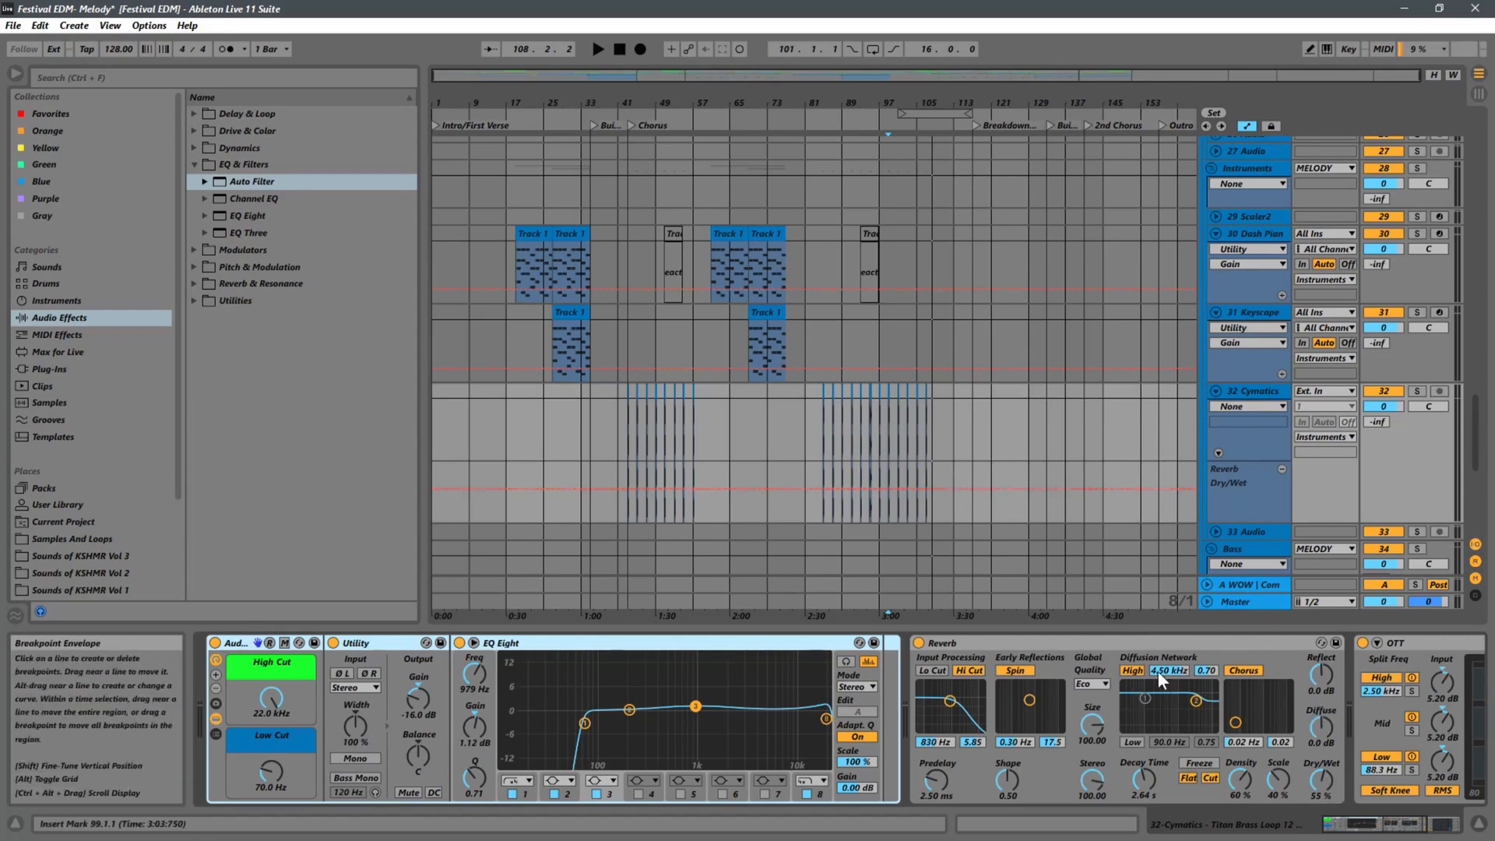
Set the Reverb's Dry/Wet on the Cymatics track to 85 % and play from bar 99
click(1316, 796)
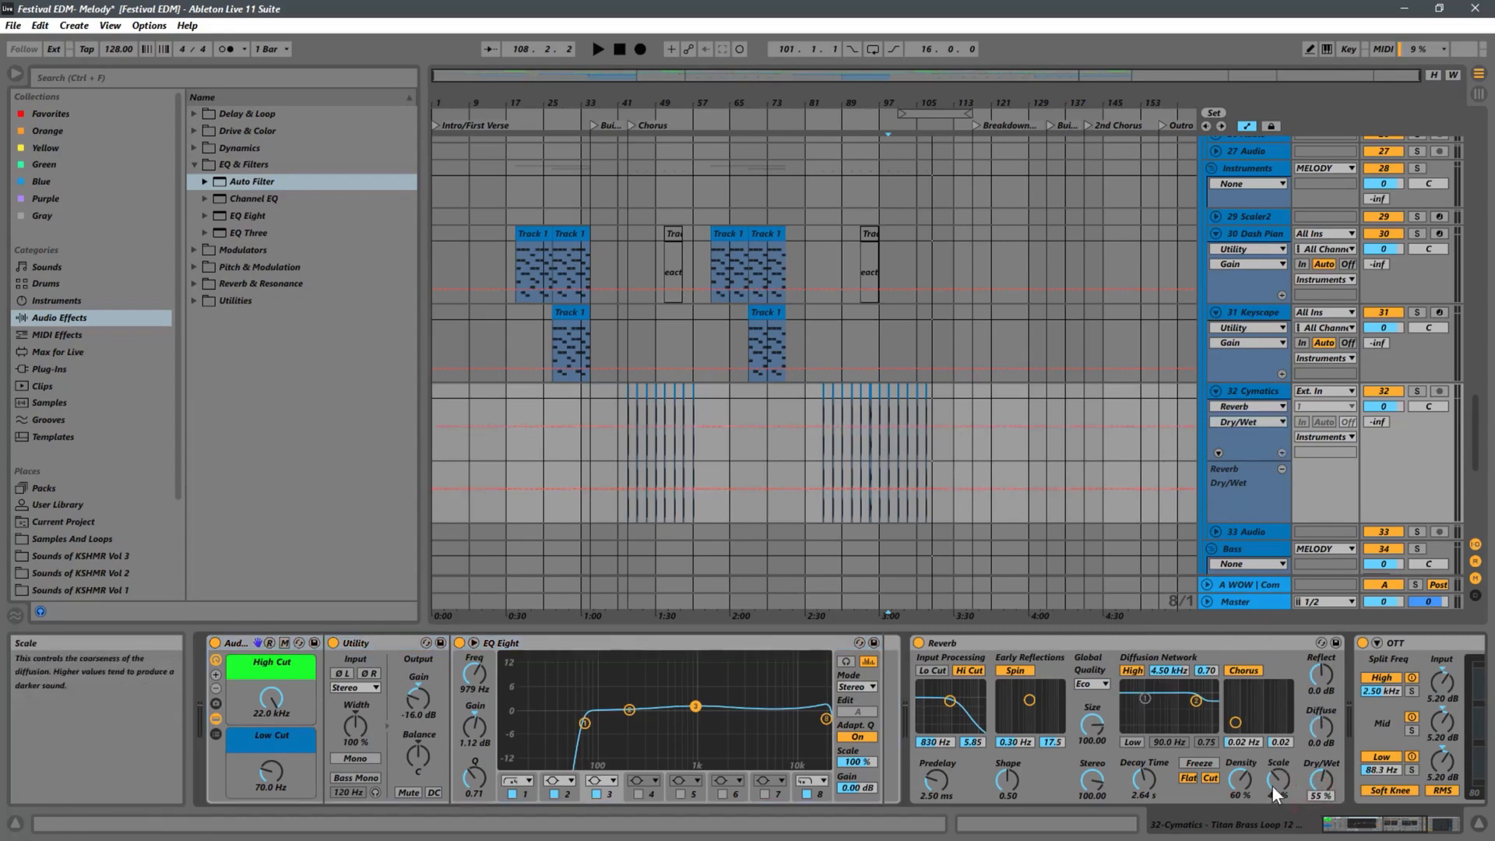
text(85)
key(Return)
key(space)
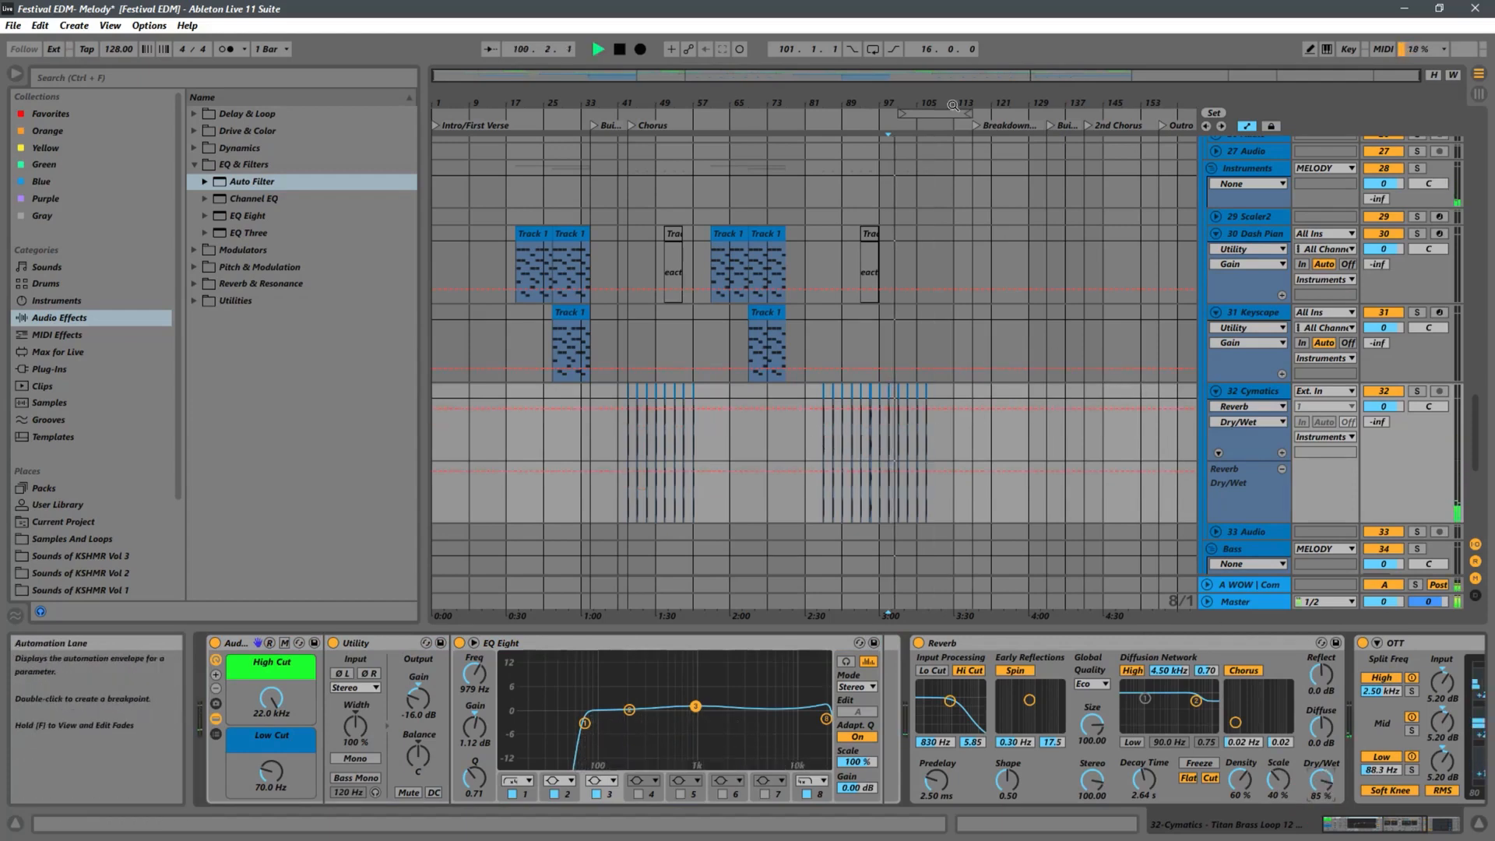
Duplicate the four Cymatics brass clips between bars 101 and 109 into bars 109 to 117
scroll(942, 358, up, 5)
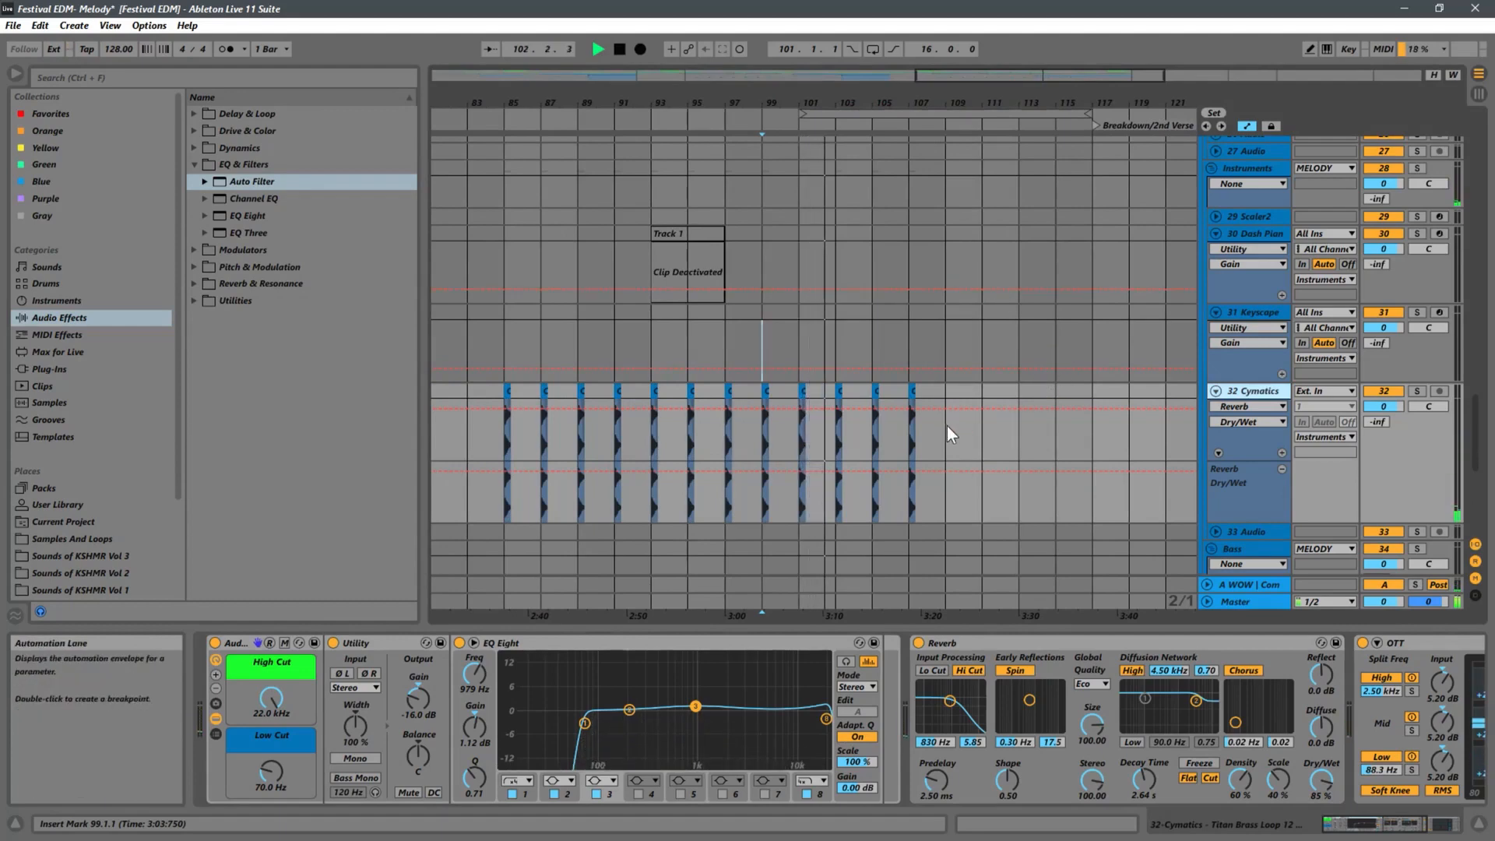
scroll(962, 419, up, 5)
scroll(962, 418, down, 4)
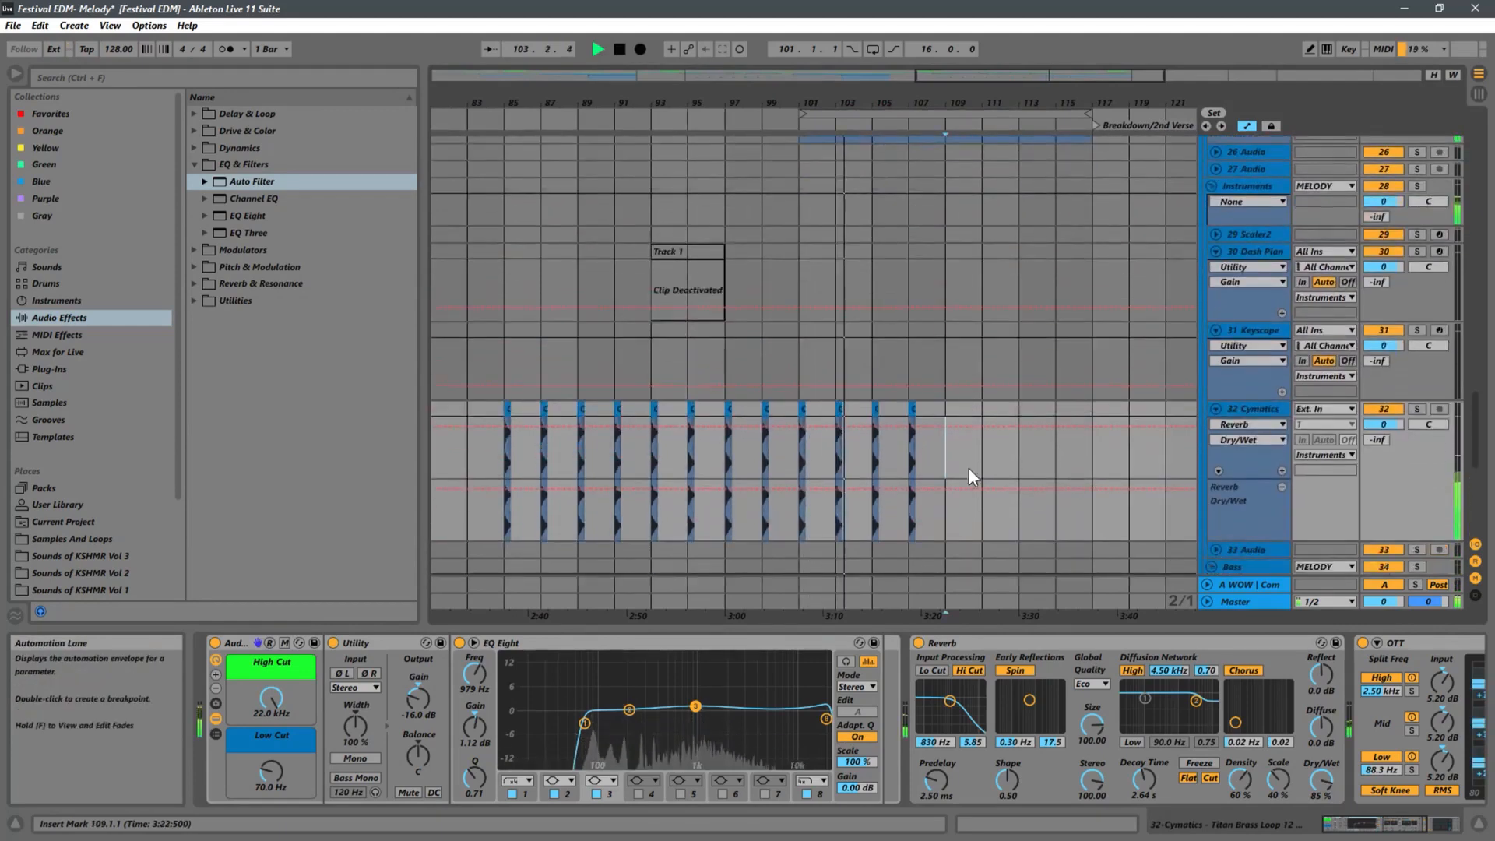
drag(953, 468, 797, 411)
key(ctrl+d)
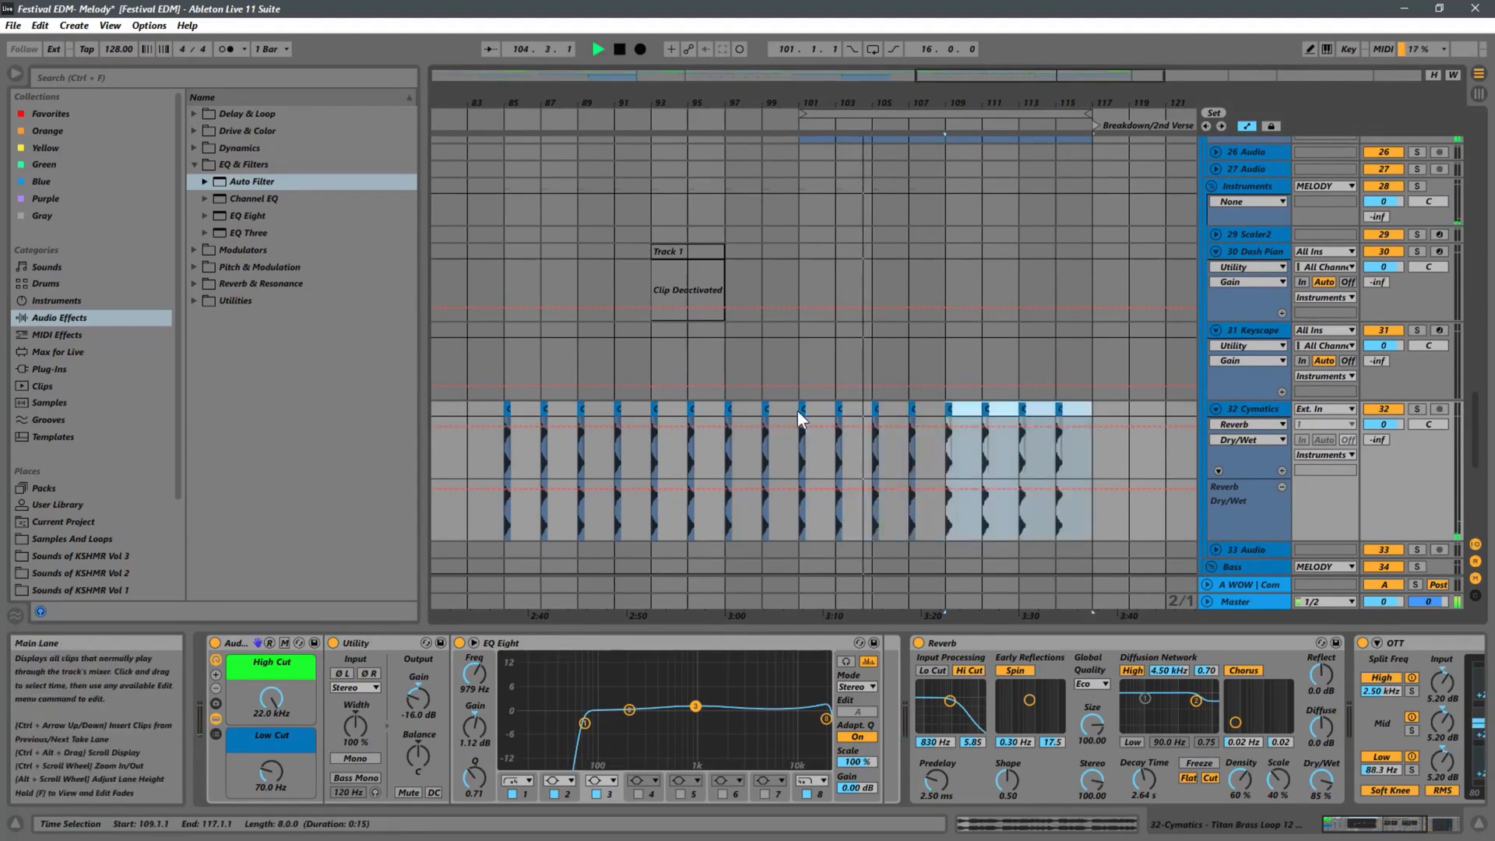
Add a default Delay audio effect after the OTT at the end of the Cymatics device chain
drag(931, 102, 881, 170)
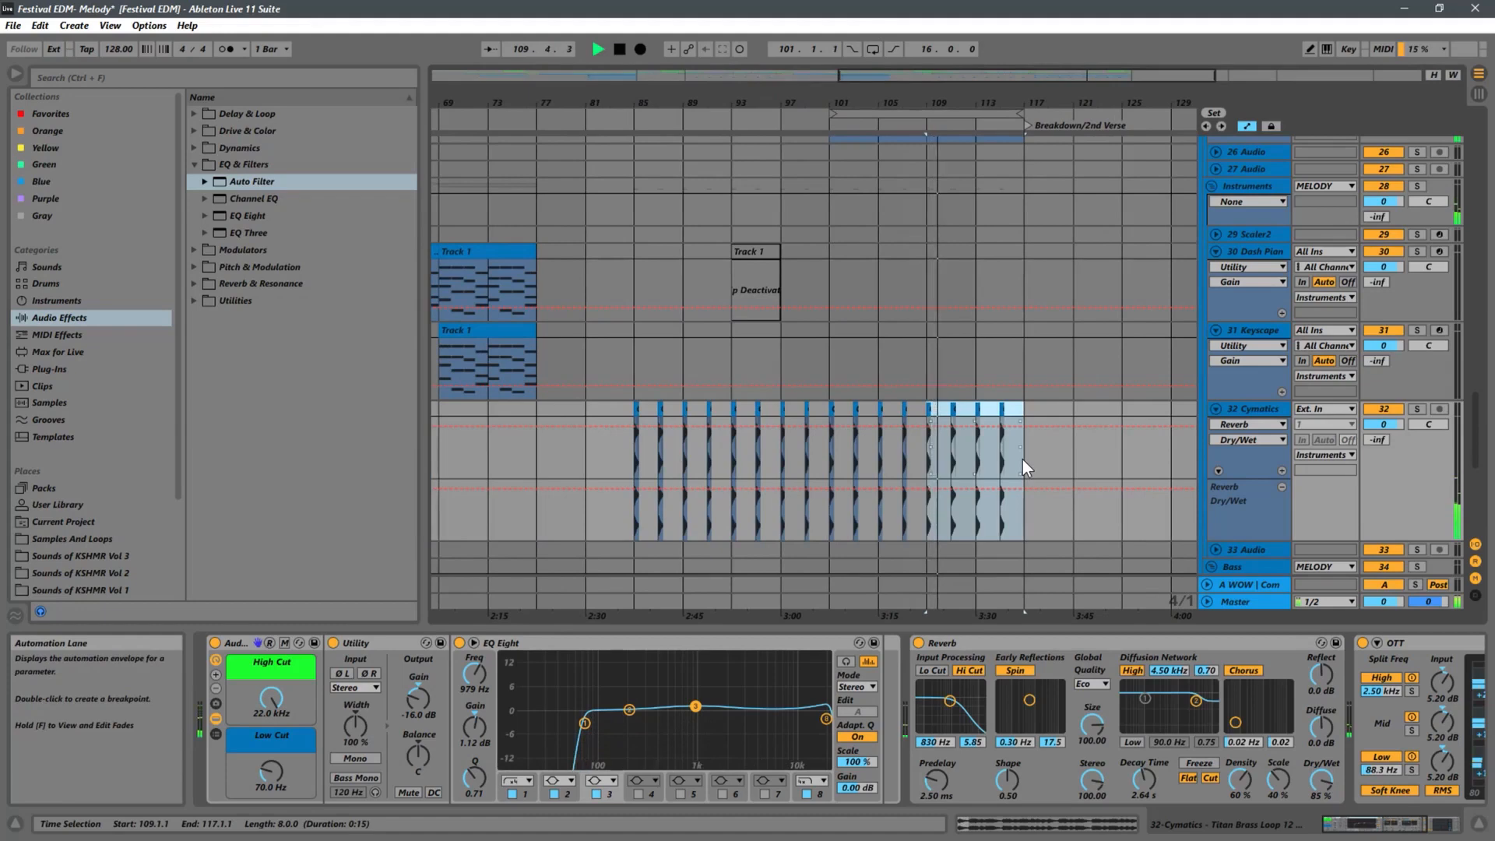
scroll(1078, 718, right, 5)
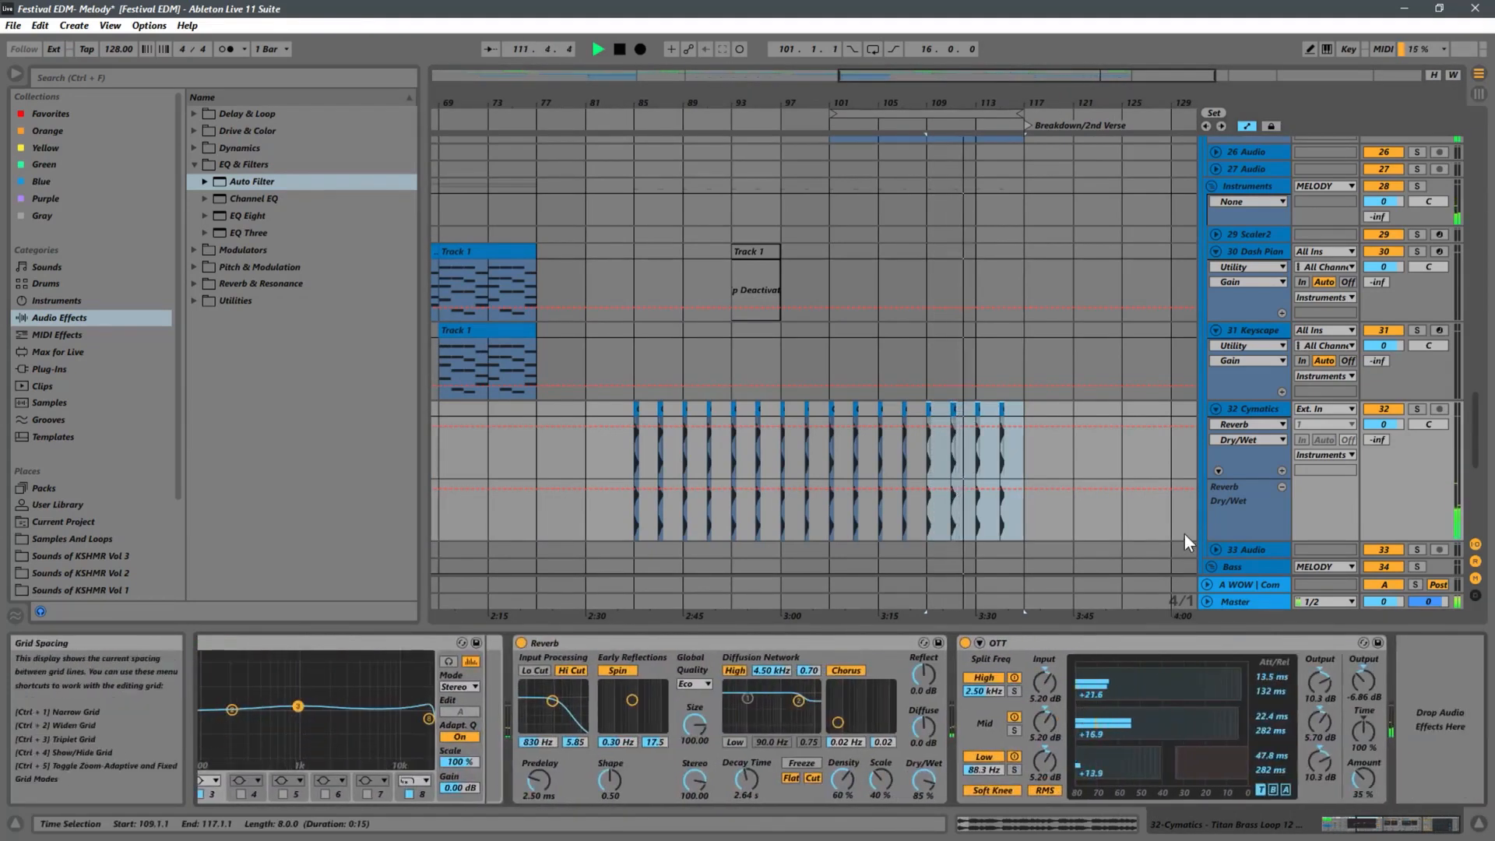
click(783, 455)
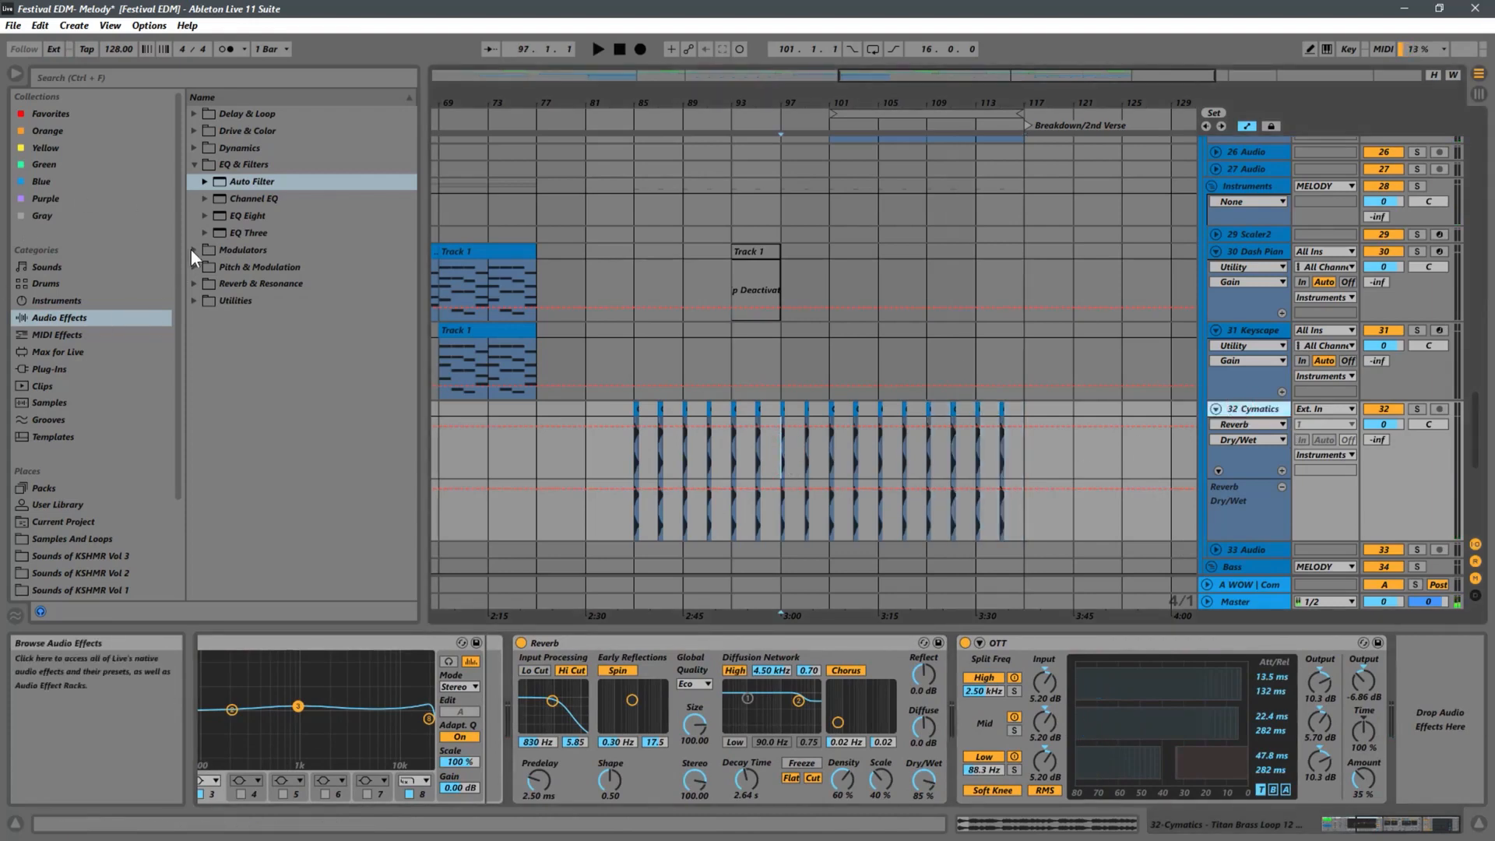
click(194, 146)
click(229, 235)
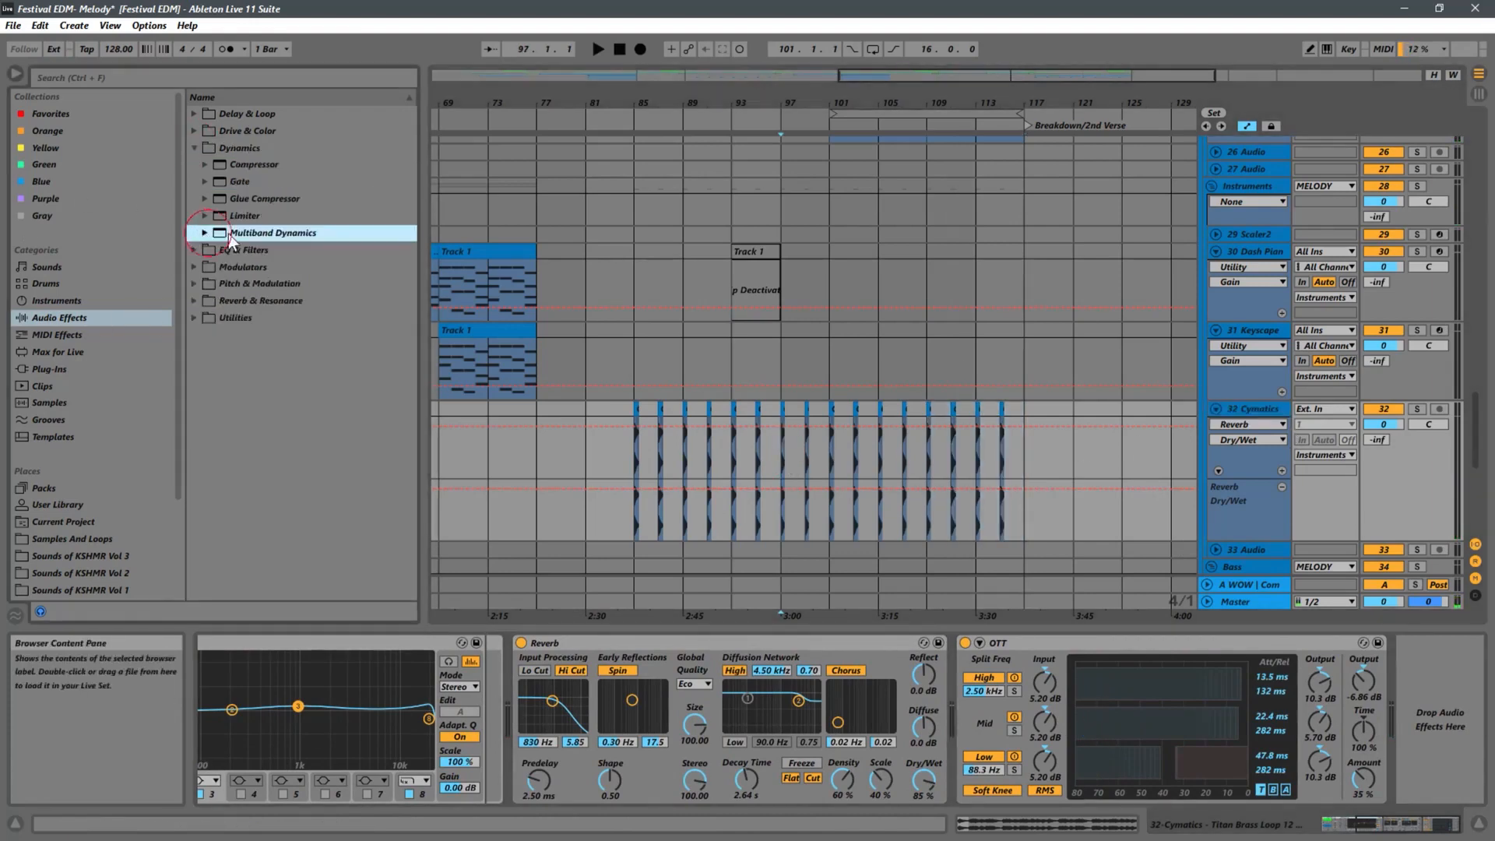
click(191, 119)
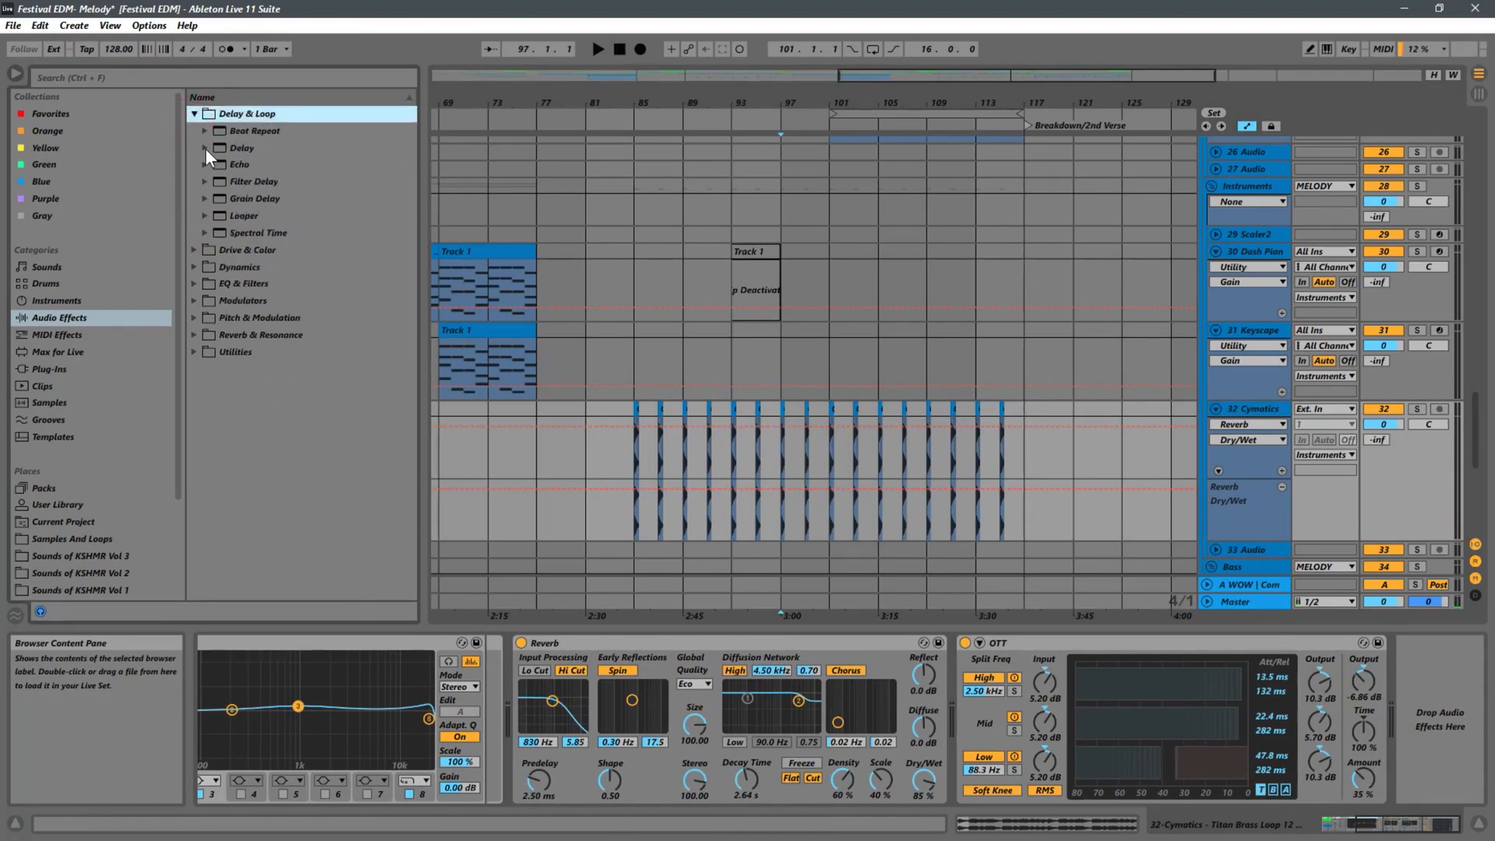
click(205, 148)
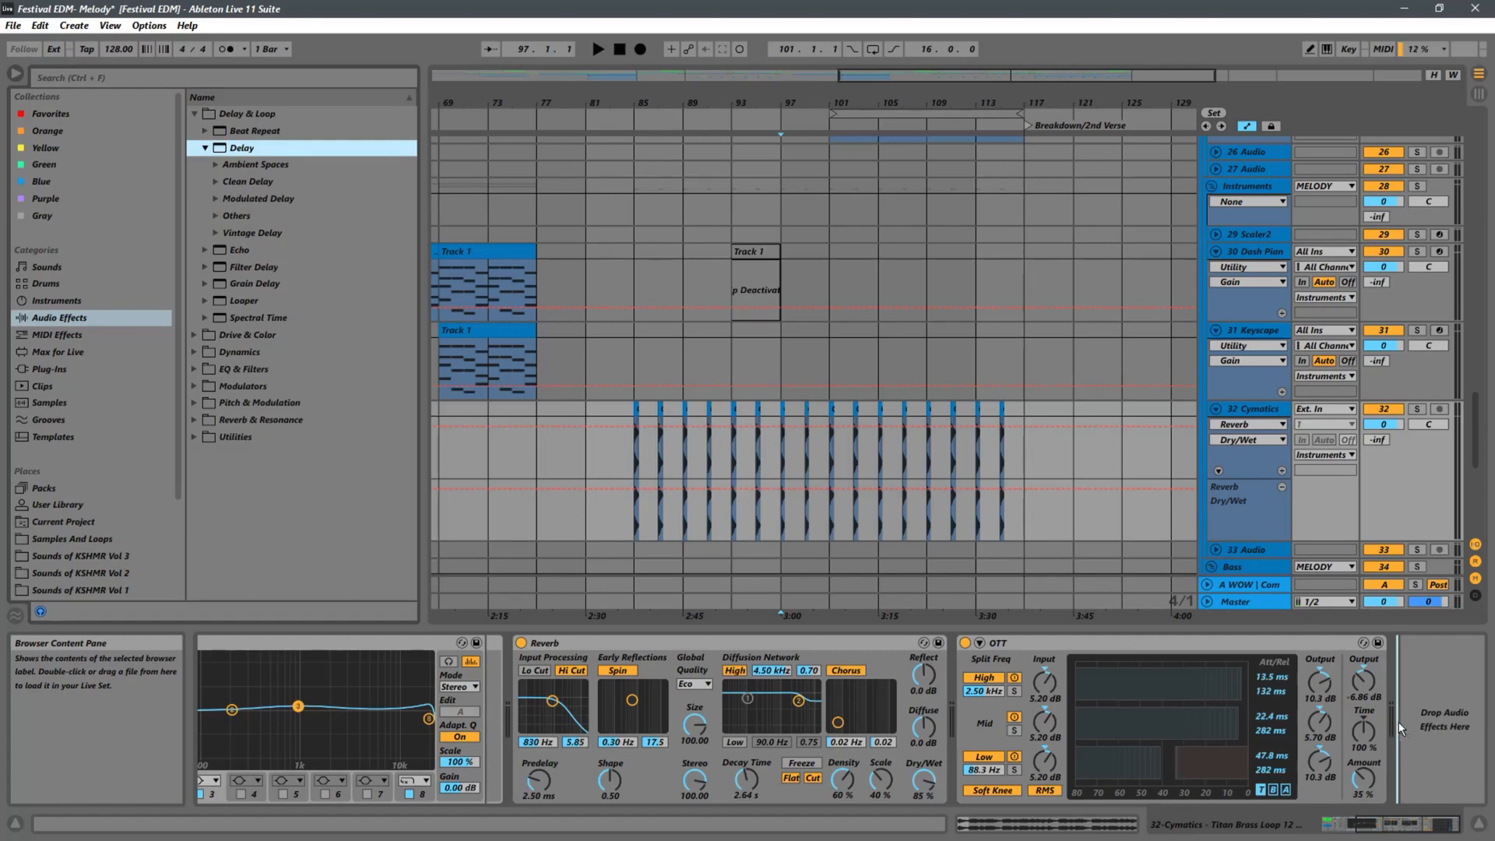
drag(1398, 722, 1400, 705)
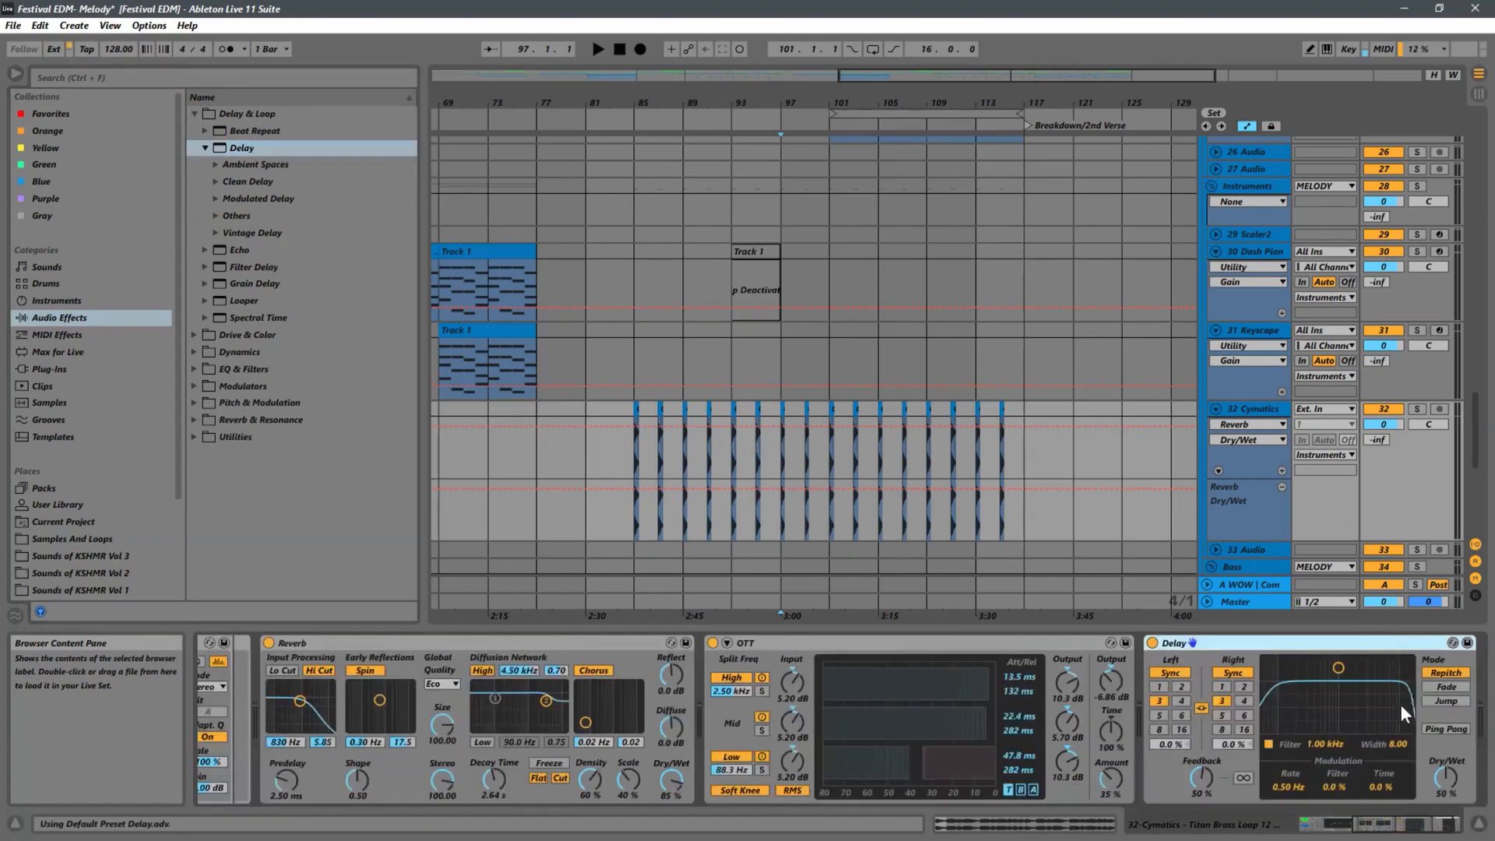
Automate the Delay's Device On parameter to stay off until bar 101 and on from there, and play from bar 97
click(1151, 643)
click(817, 461)
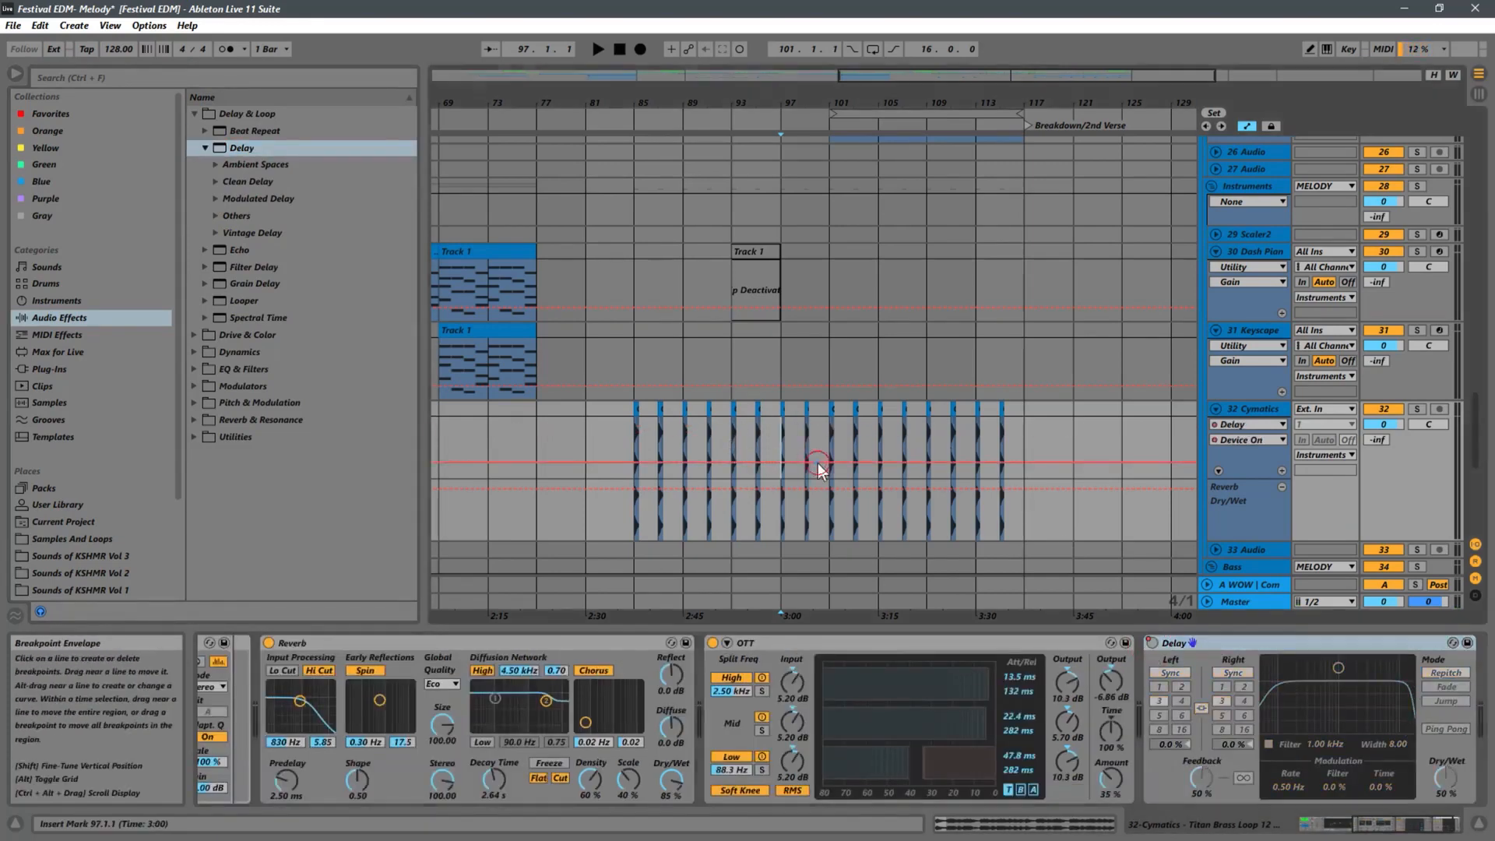
drag(838, 458, 825, 433)
key(space)
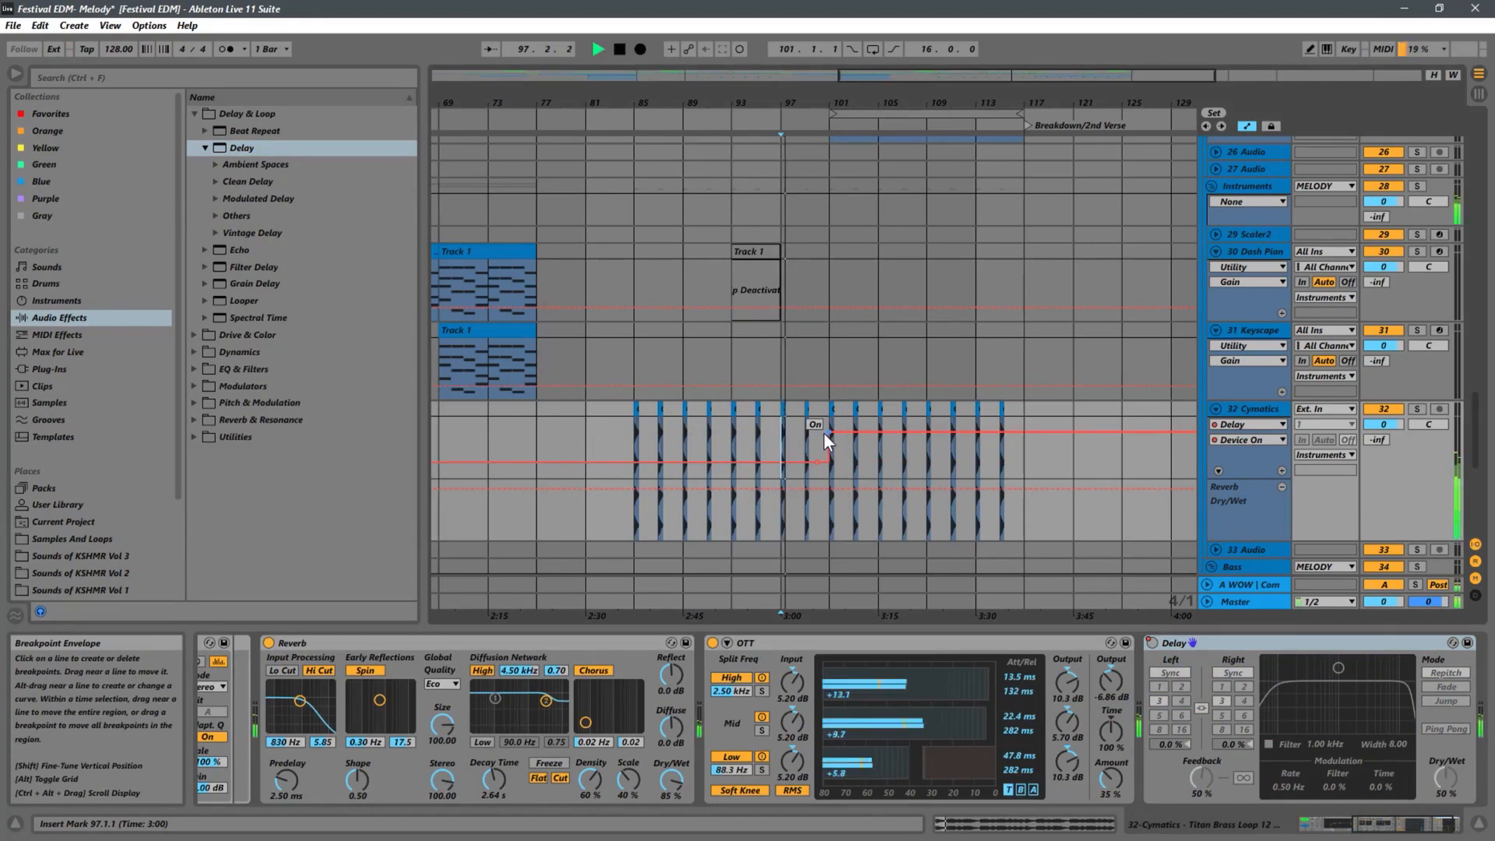
Play from bar 101 and set the Delay's Dry/Wet on the Cymatics track to 61 %
click(831, 357)
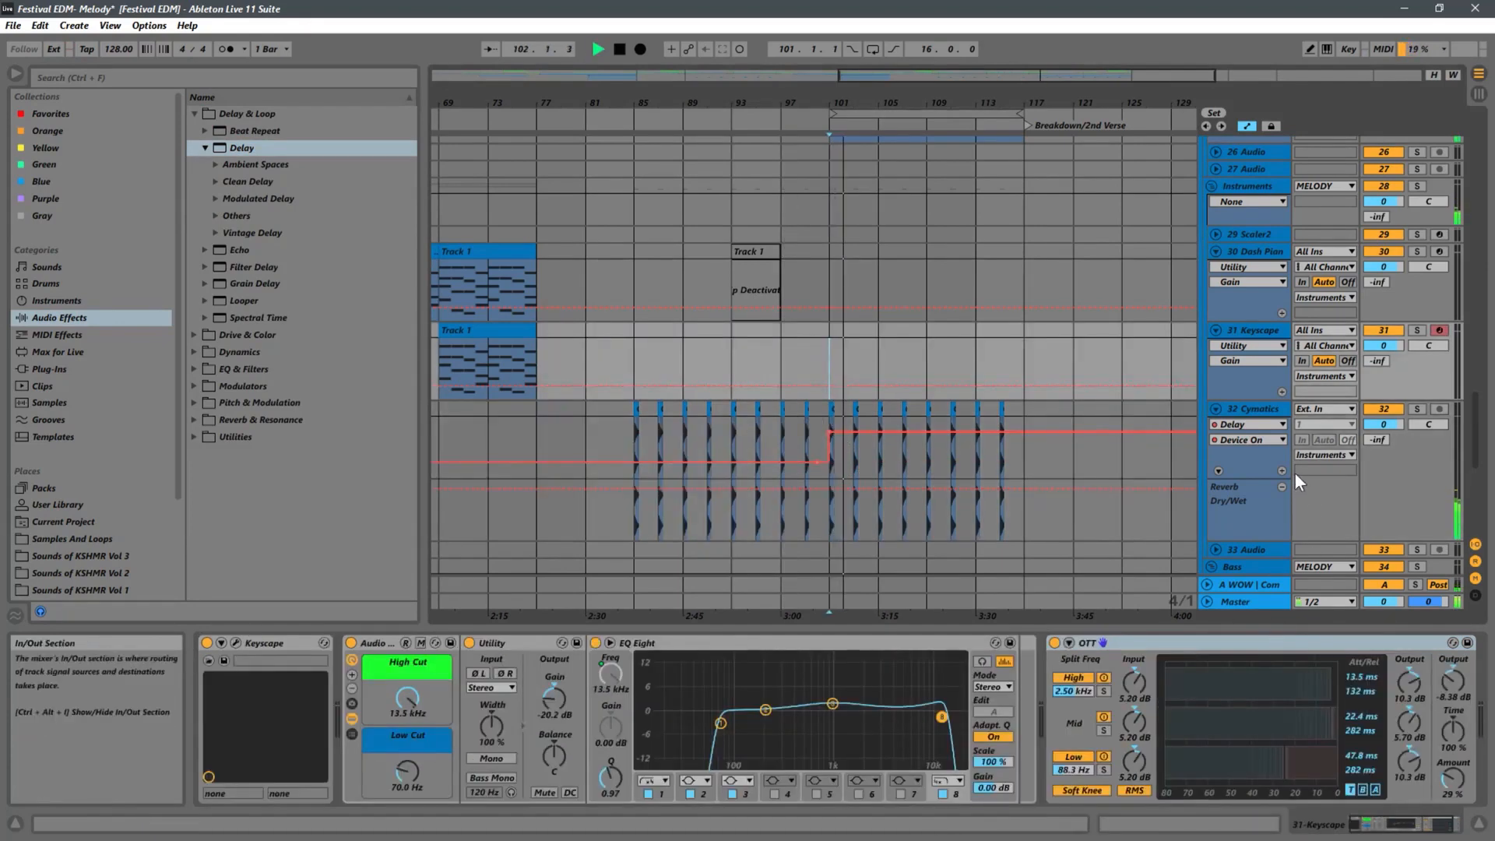
click(1255, 418)
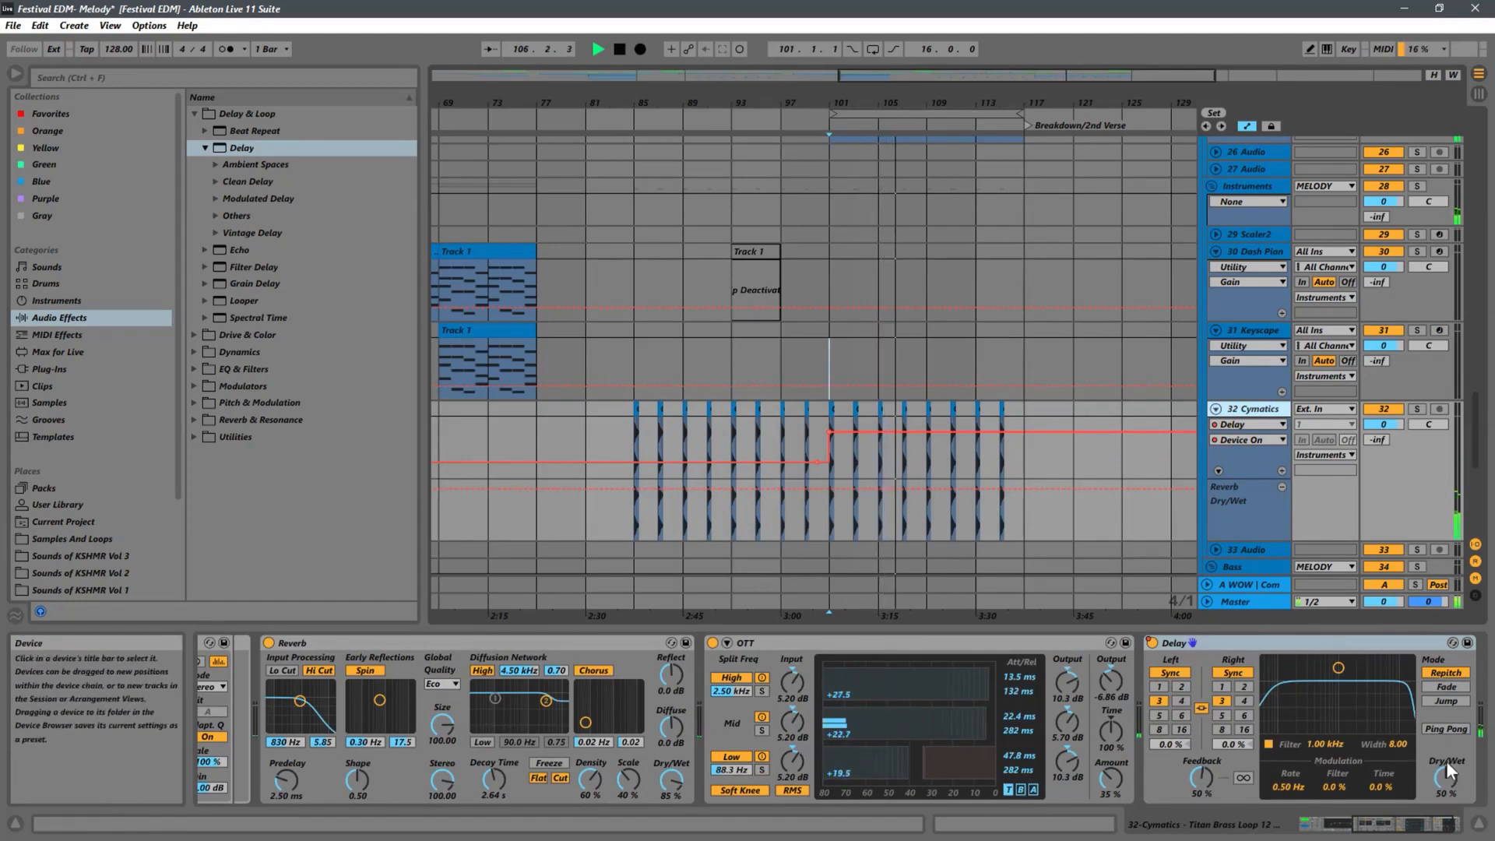
mouse_move(1450, 770)
mouse_down()
mouse_move(1459, 750)
mouse_move(1453, 788)
mouse_up()
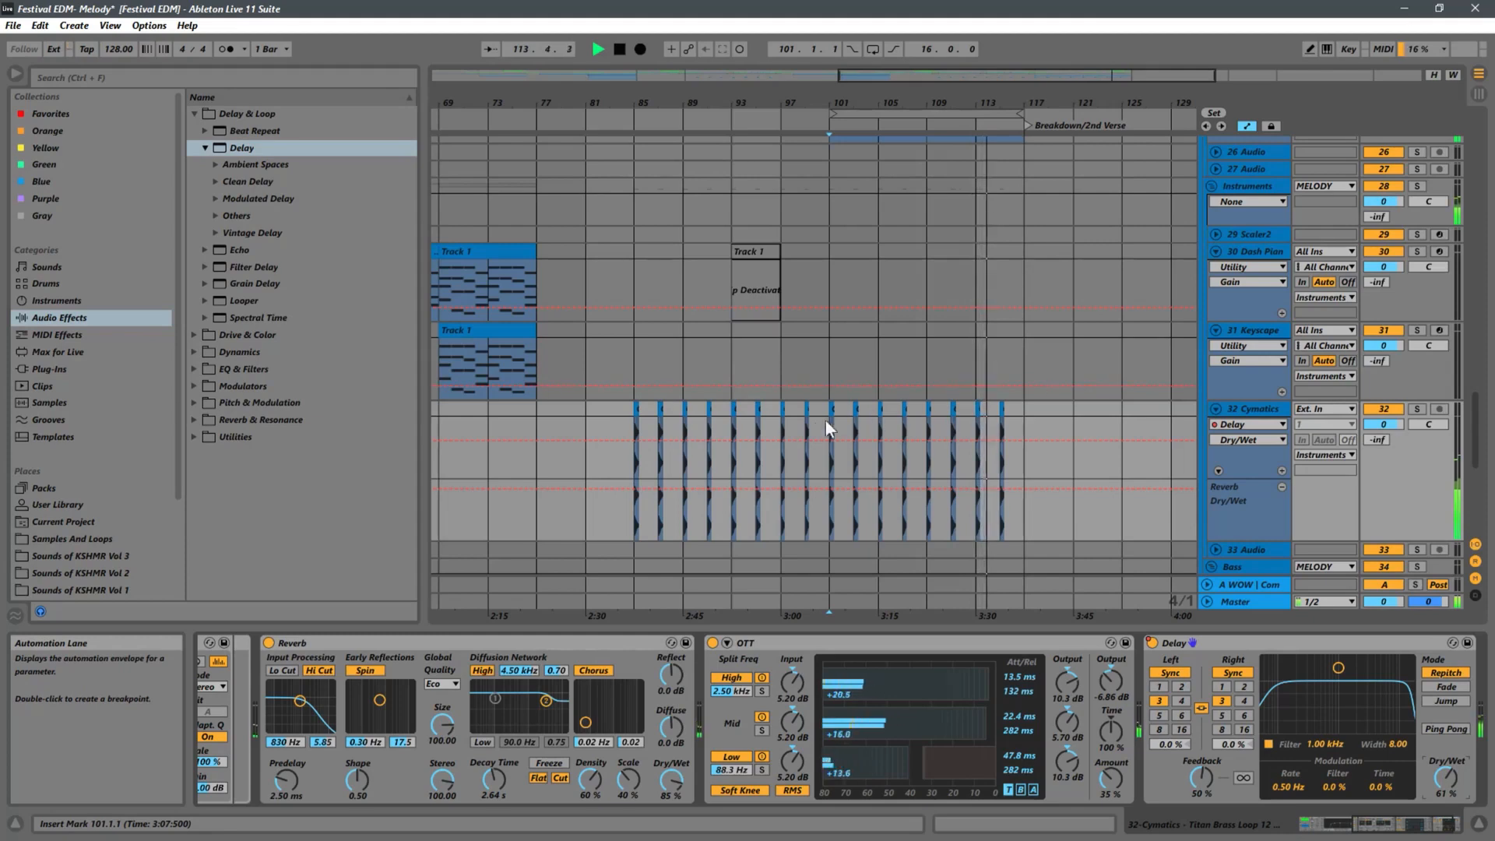
drag(824, 417, 1021, 405)
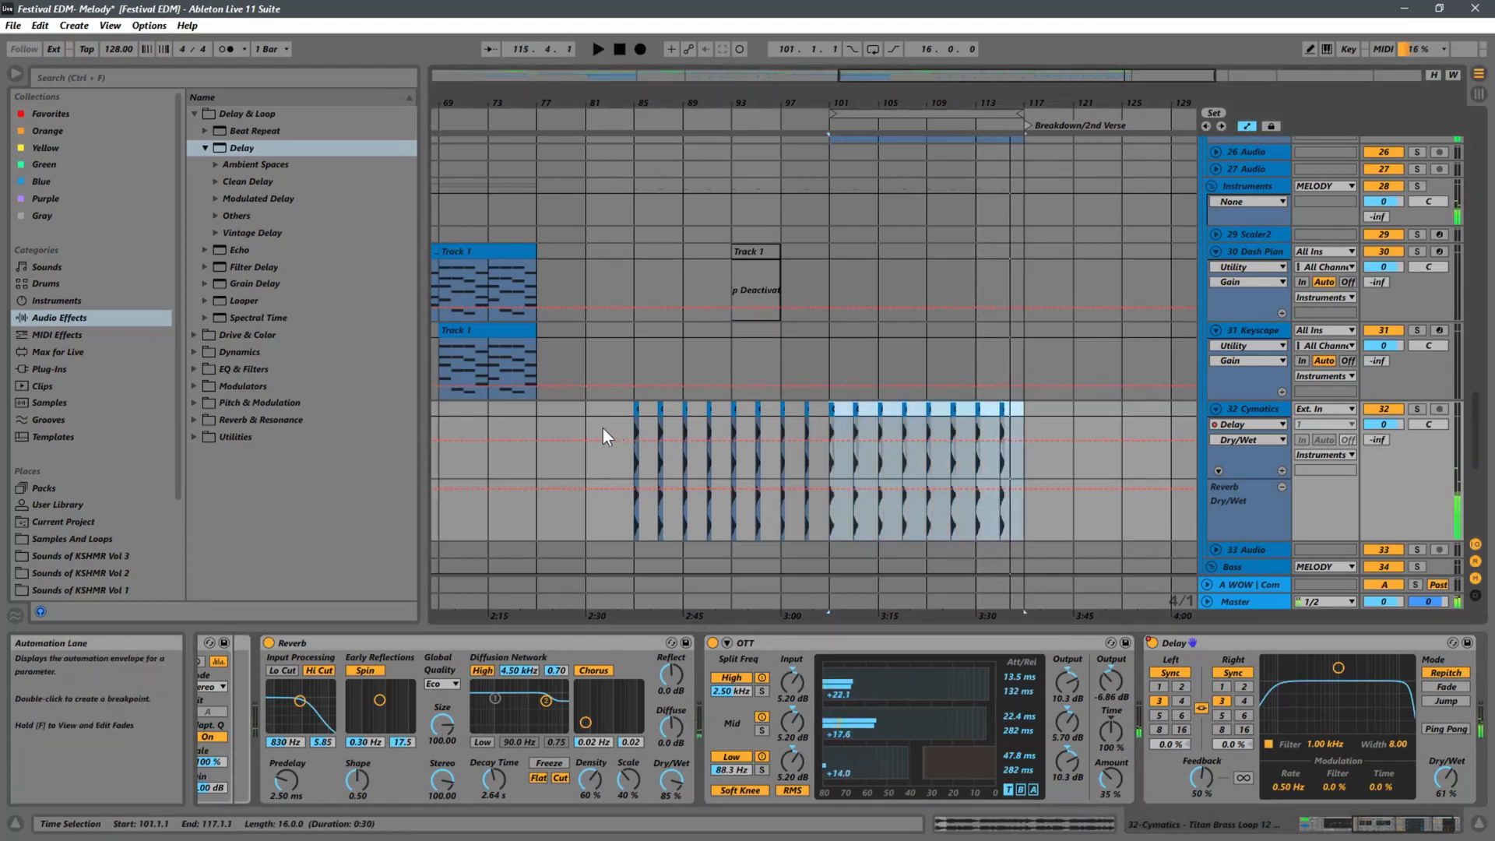
Display the Delay's Device On automation, raise the envelope before bar 101 to On, and play from bar 85
click(633, 416)
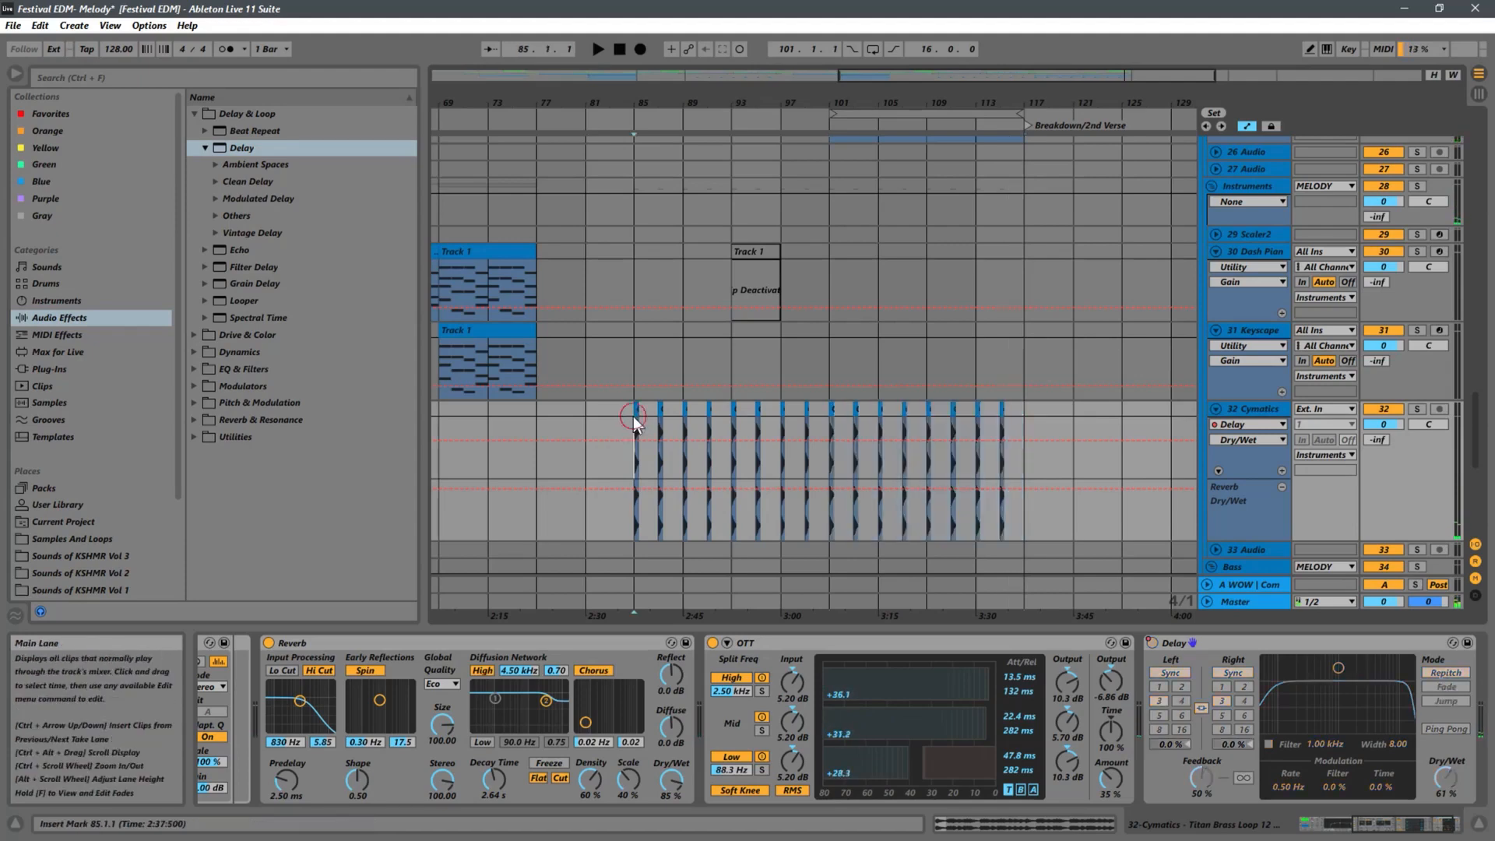
key(space)
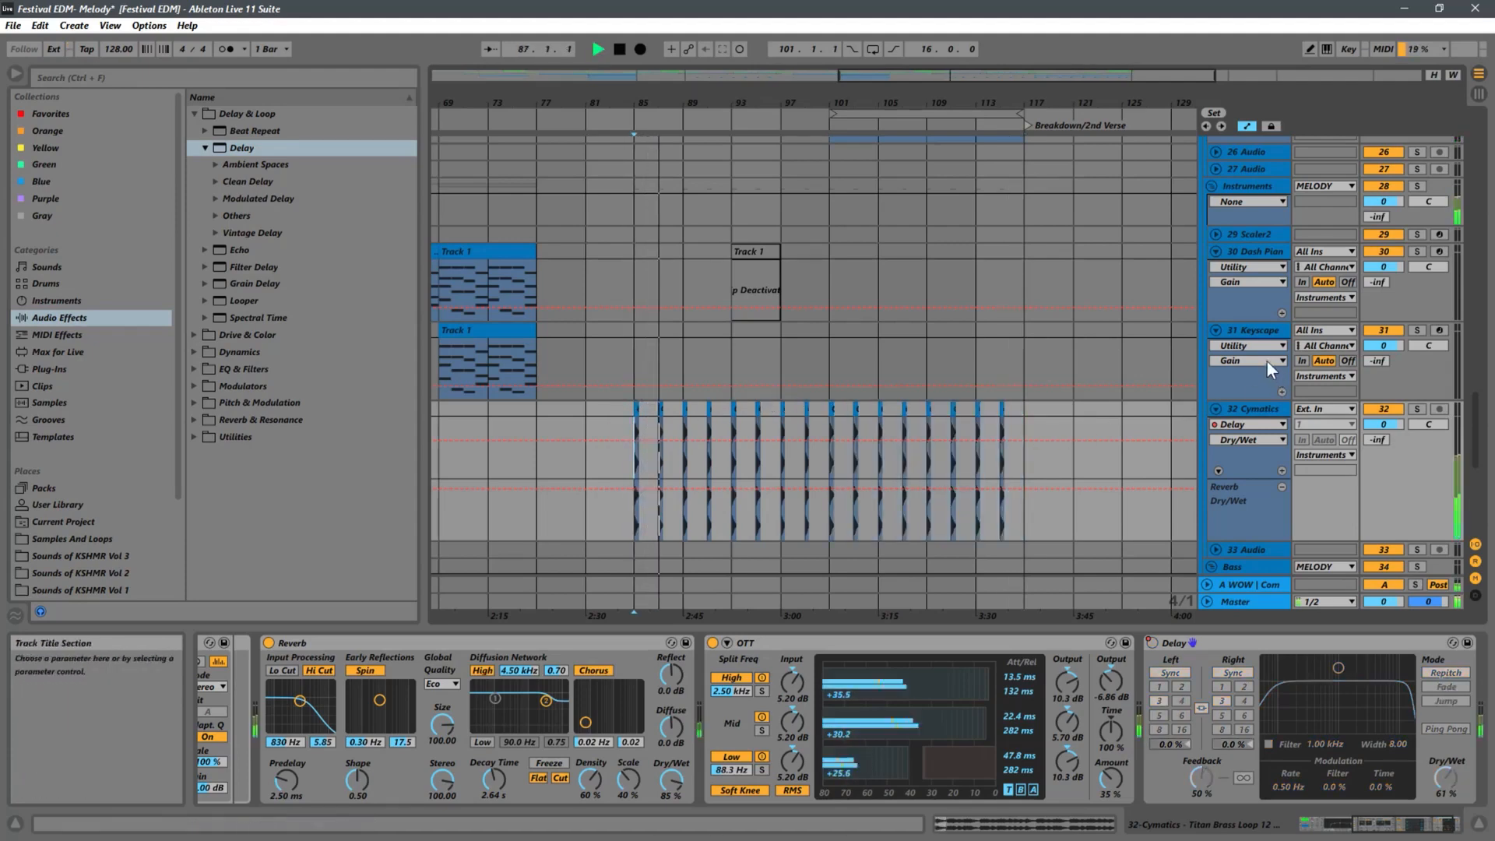
click(1251, 413)
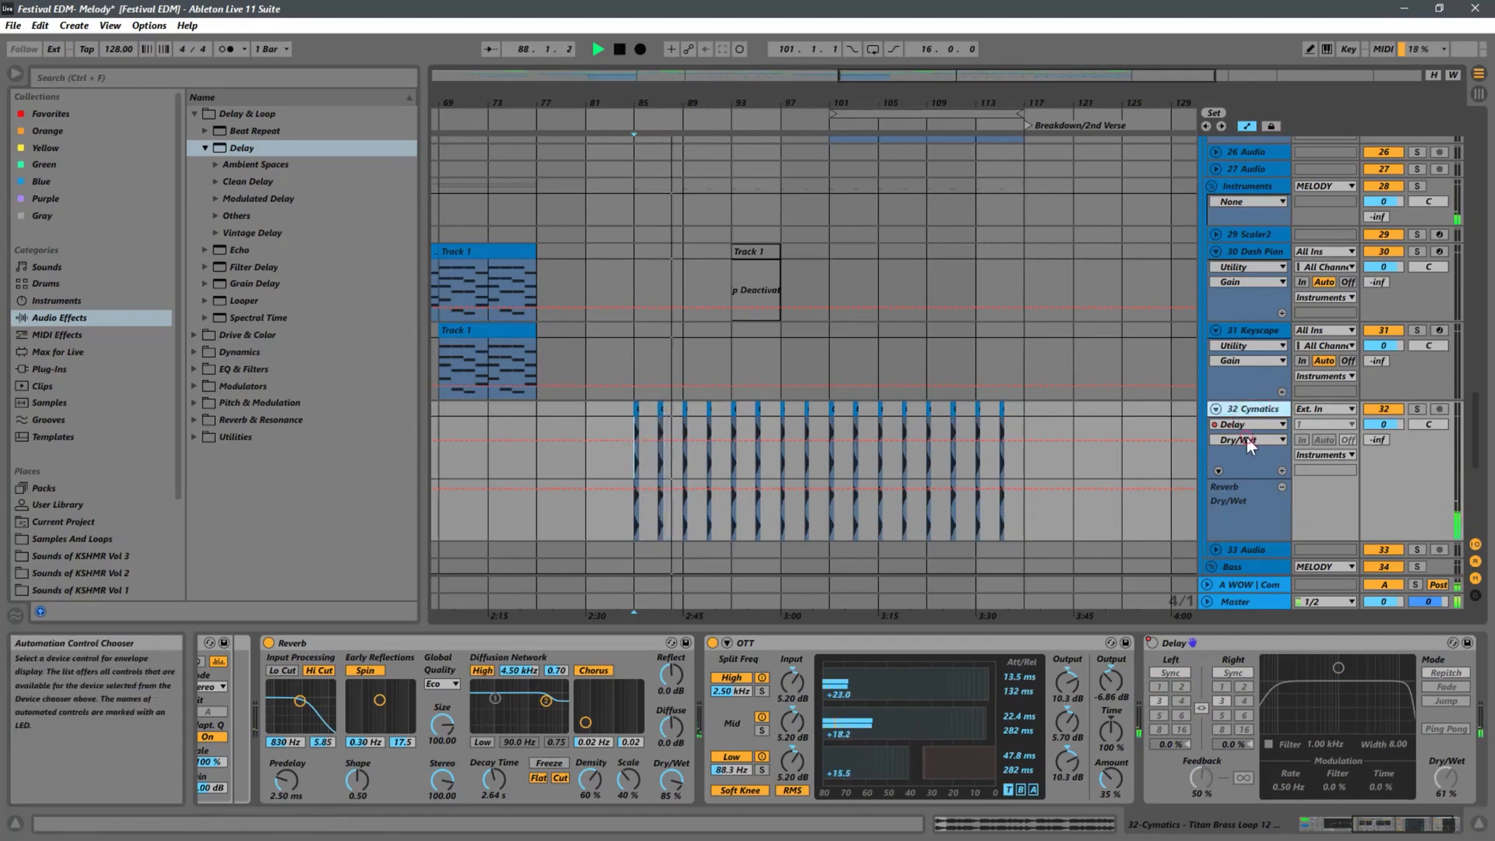
click(1253, 440)
click(1246, 459)
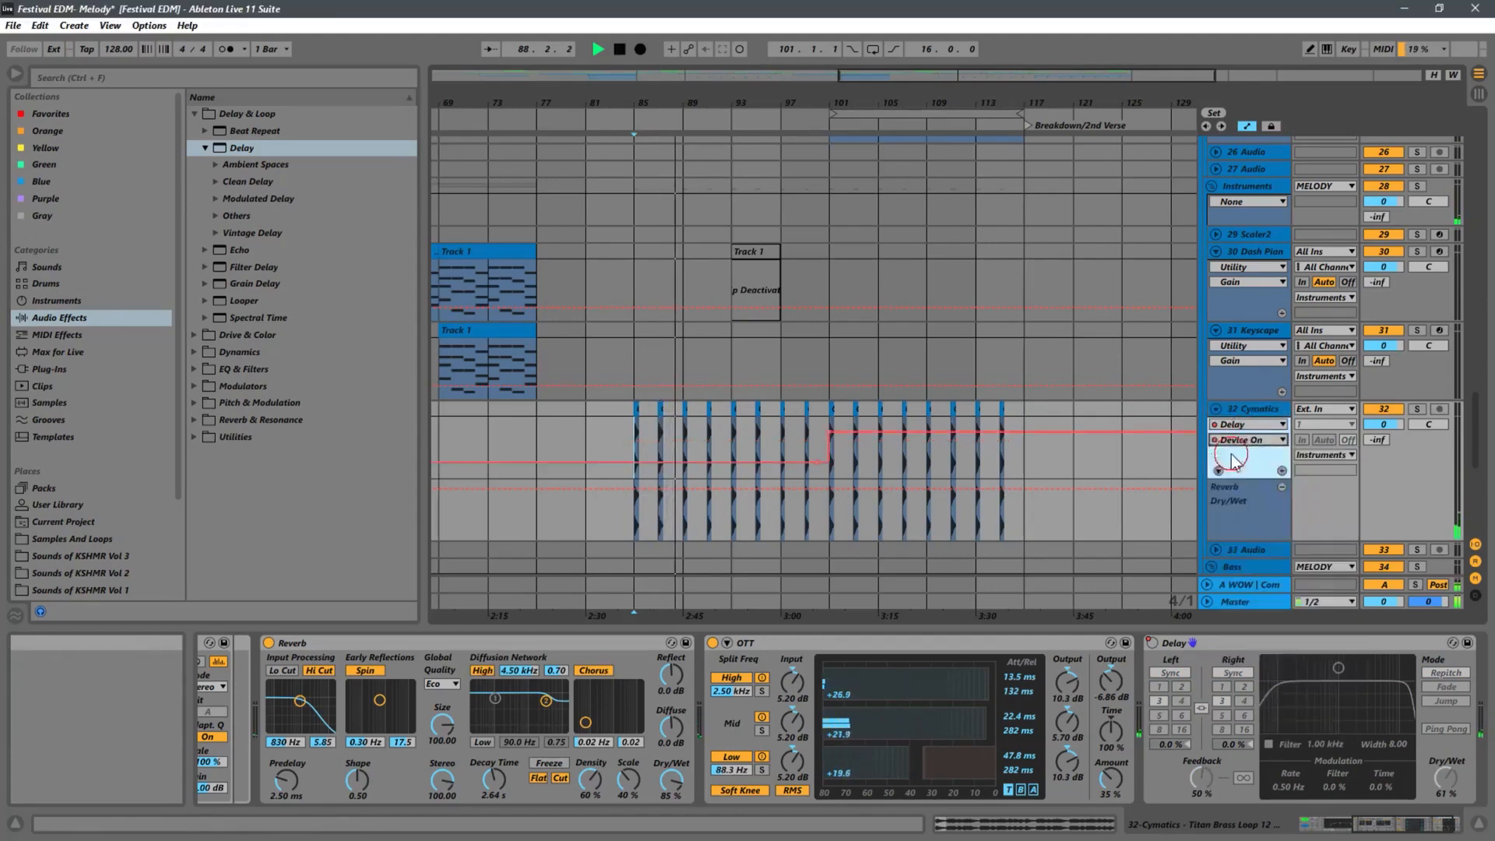
click(806, 462)
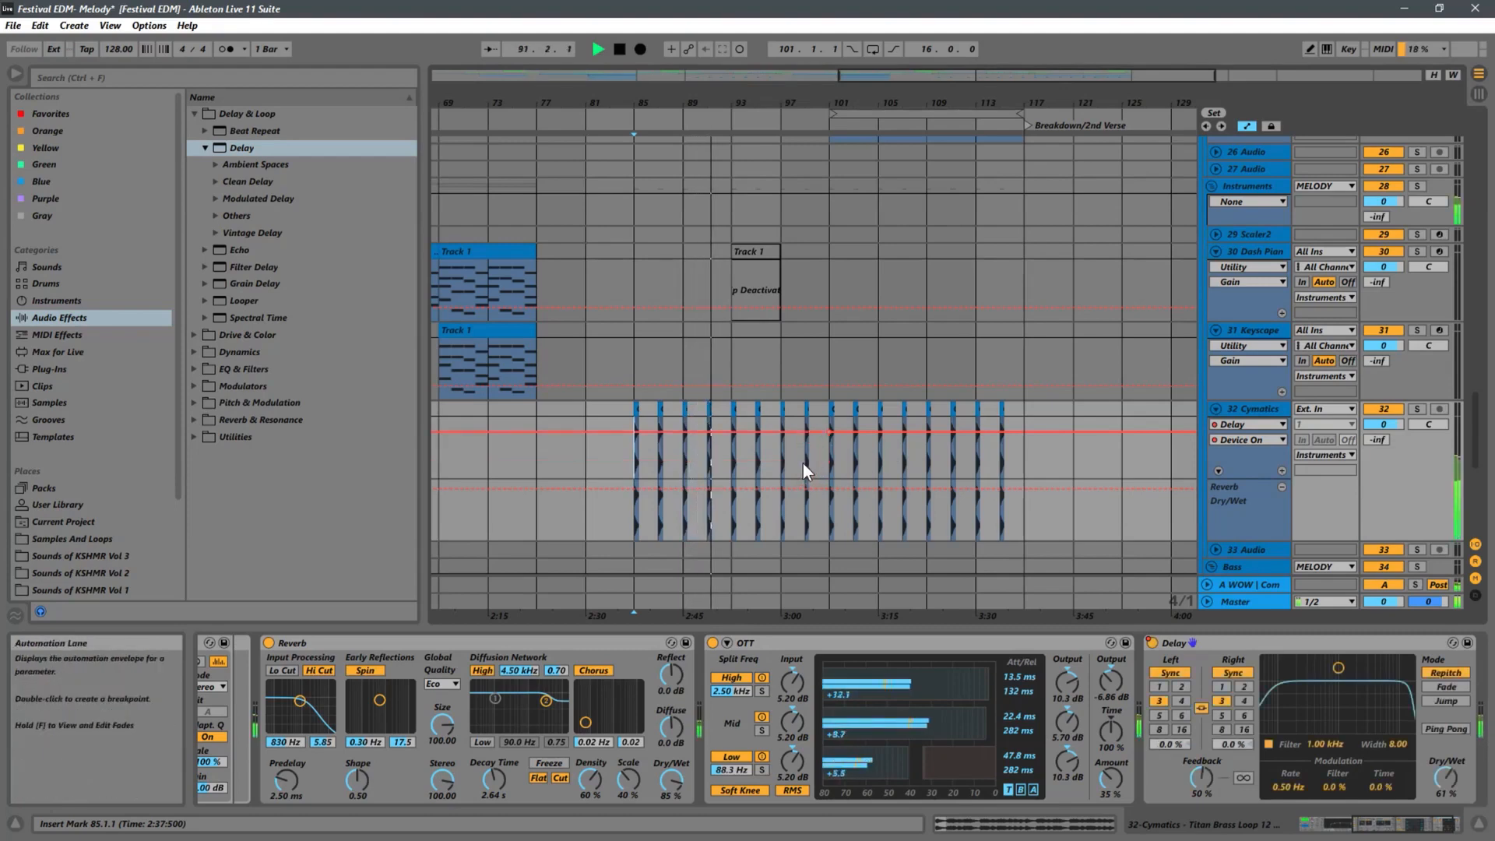
key(space)
key(space)
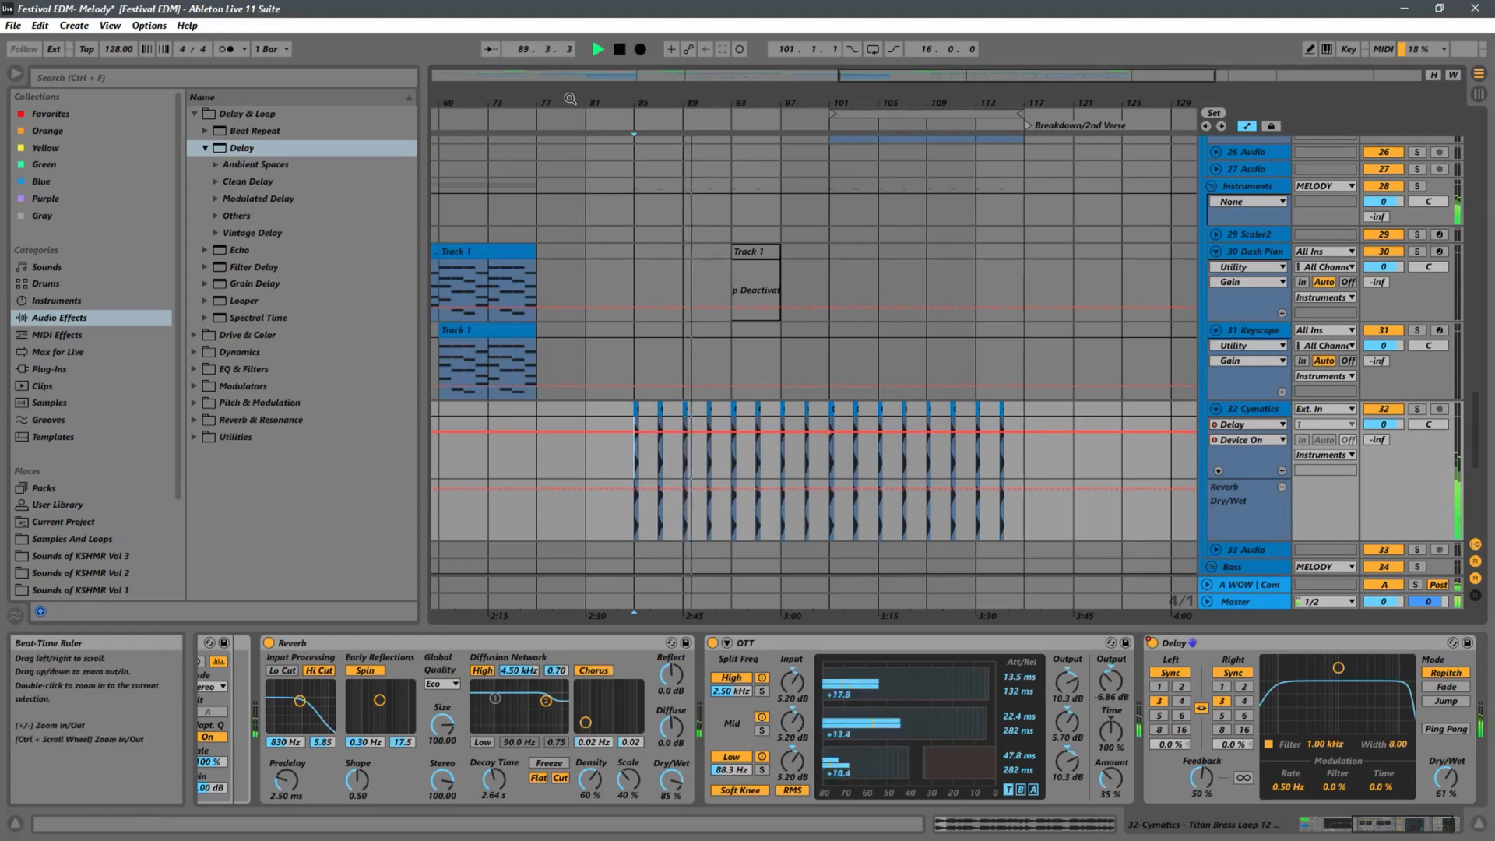
Set the Delay's Device On automation to Off before bar 81 and play from bar 83 to check the brass hits
drag(611, 95, 876, 264)
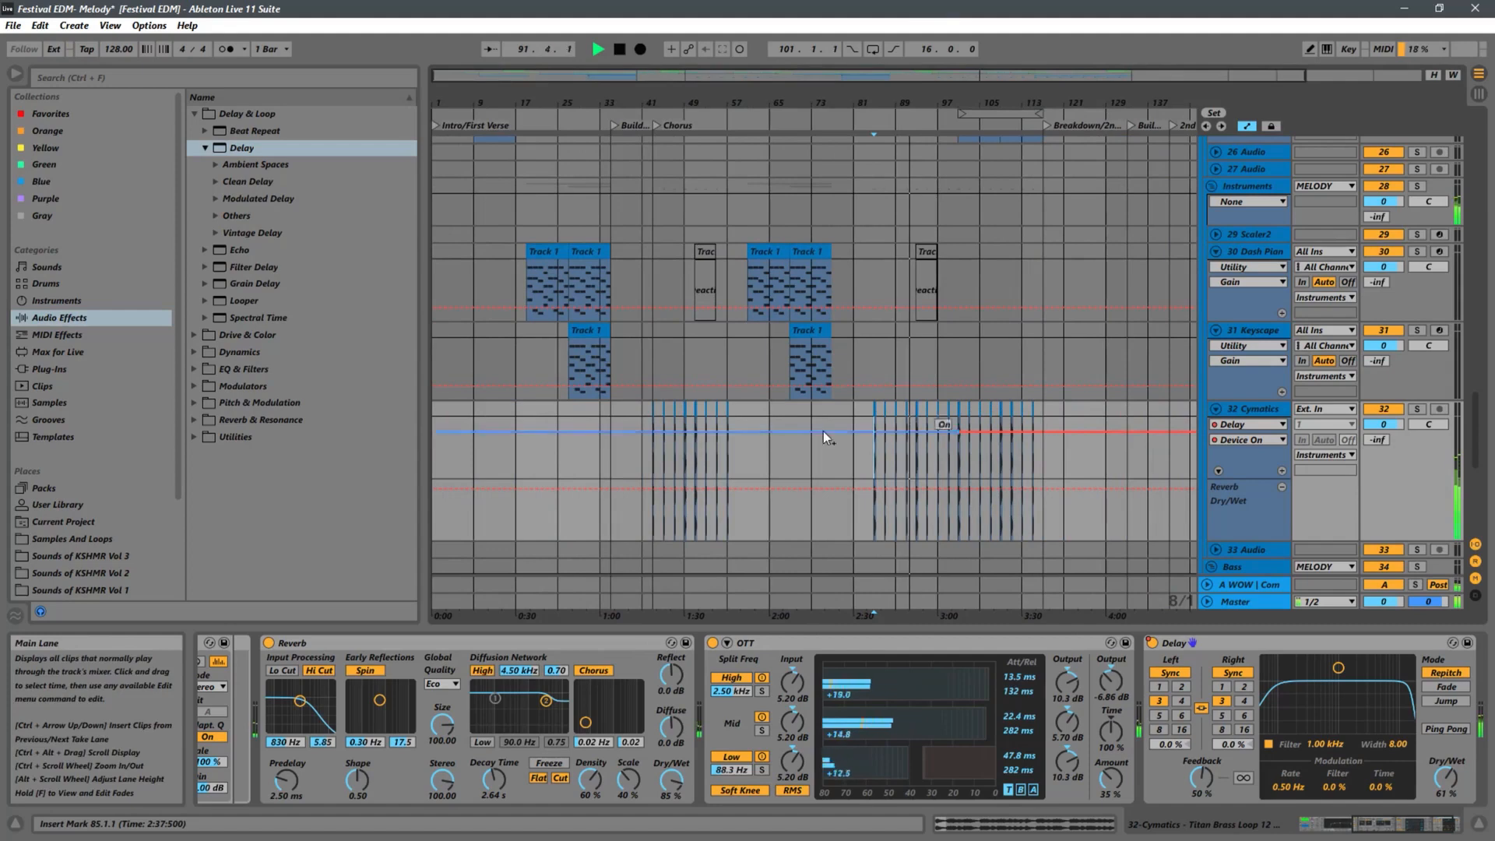
click(652, 460)
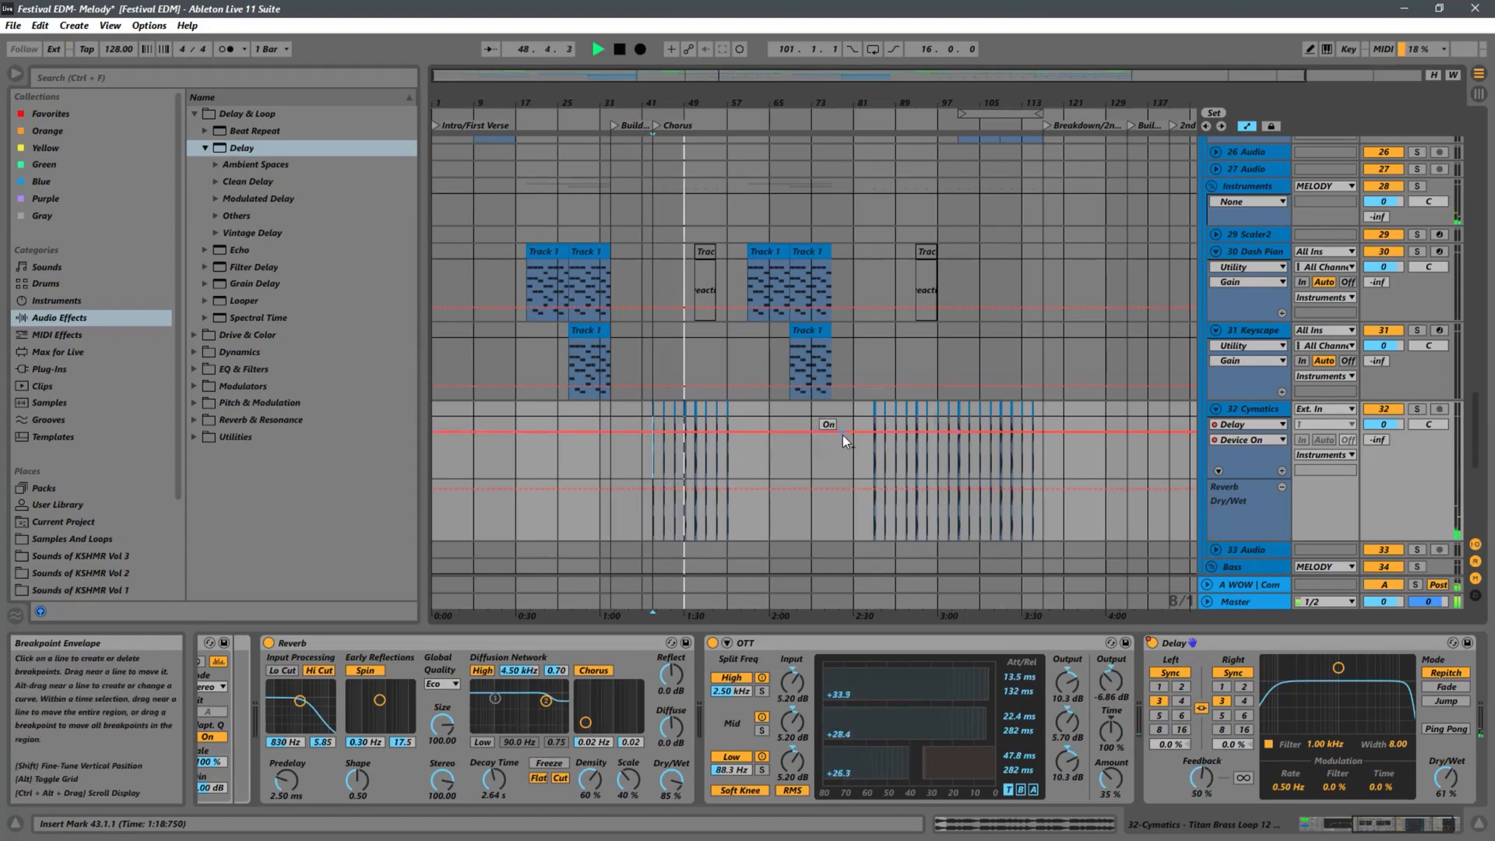
drag(808, 447, 802, 471)
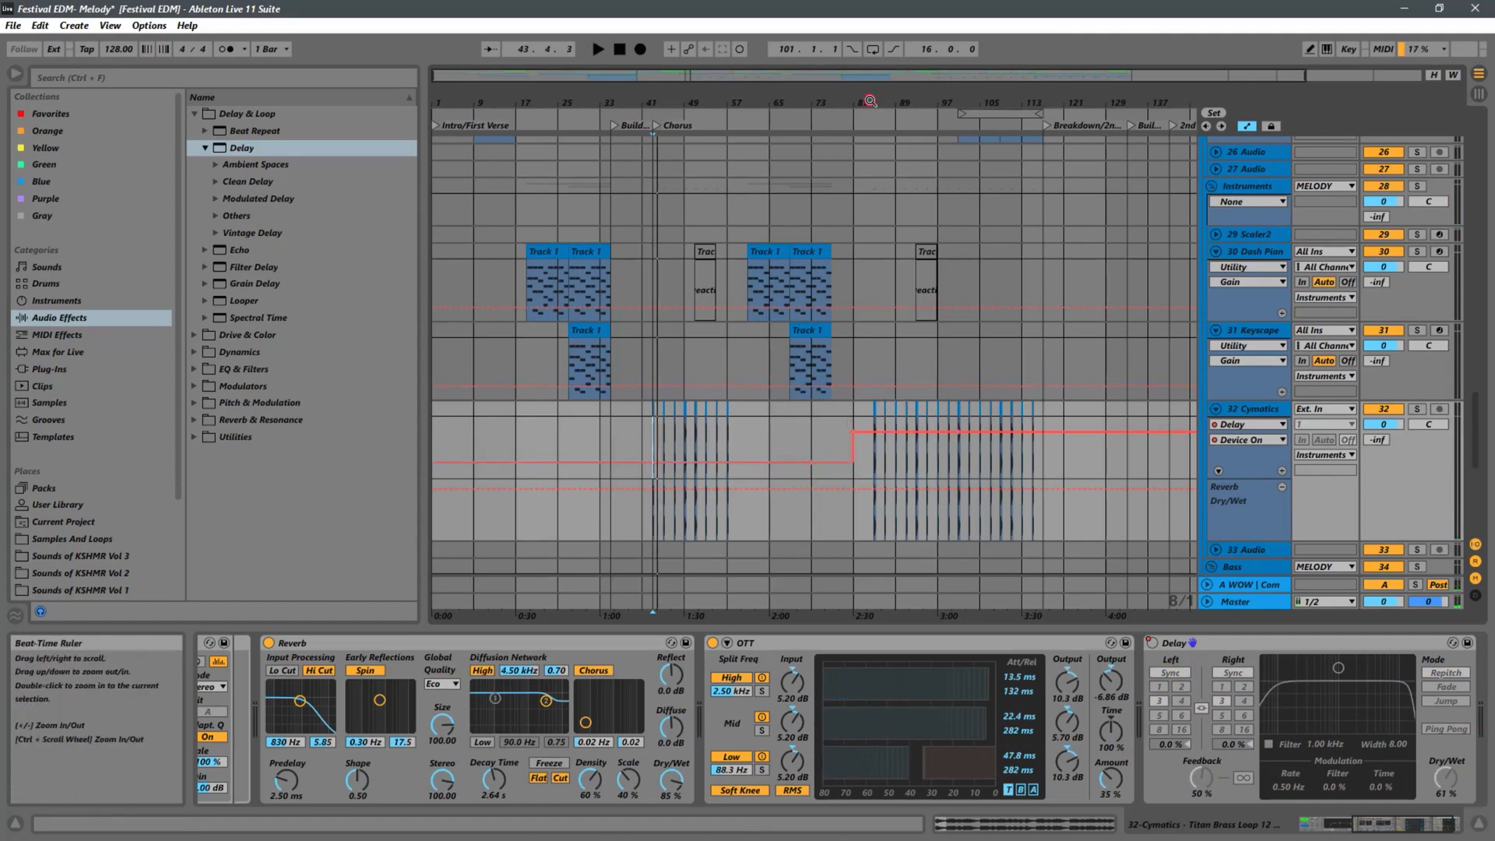
scroll(890, 137, up, 3)
click(819, 464)
key(space)
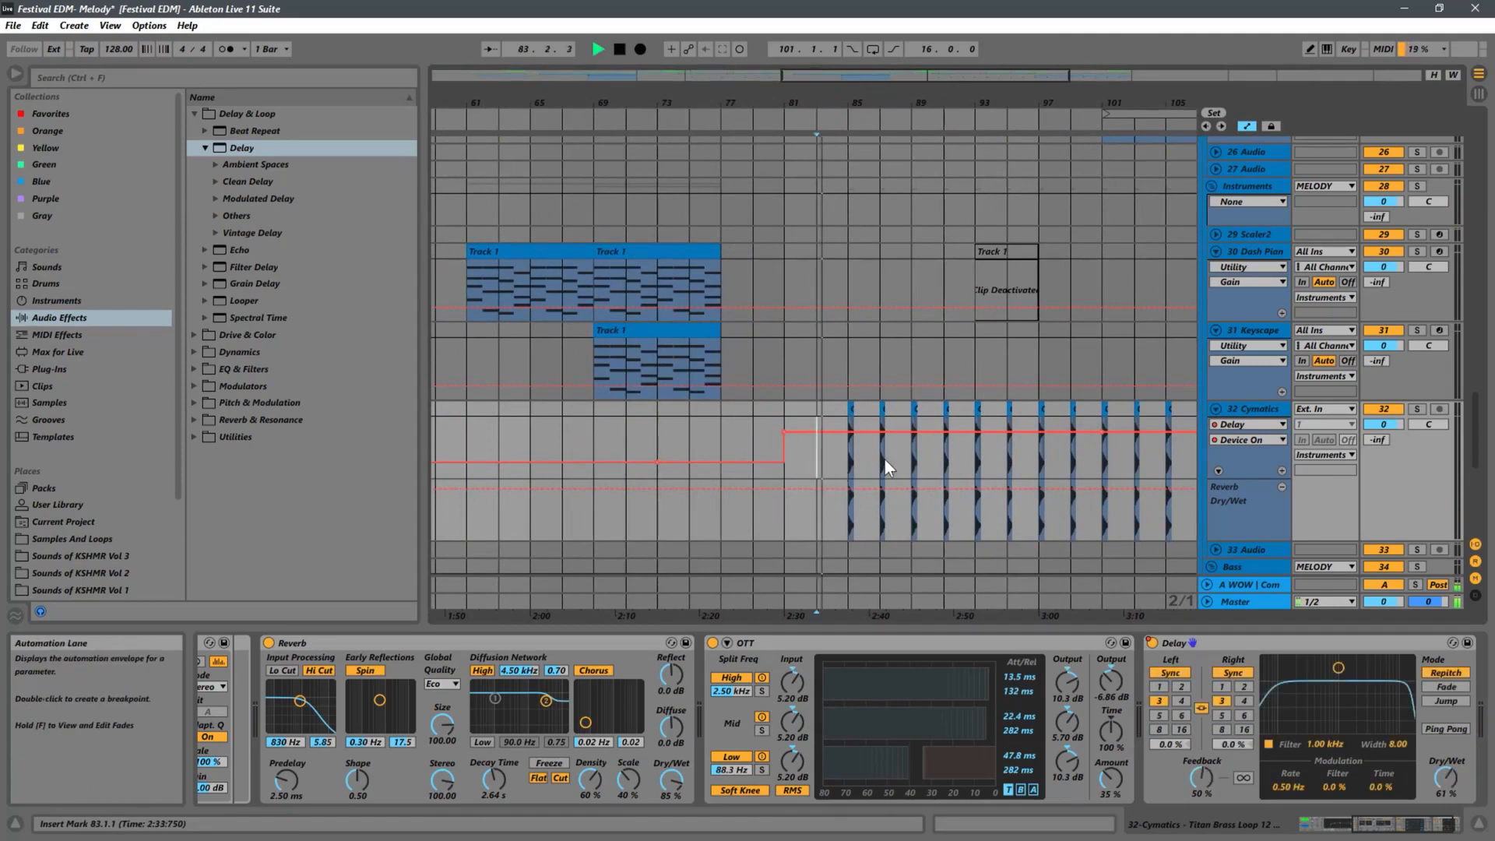
click(1003, 109)
drag(1020, 103, 749, 75)
key(space)
key(space)
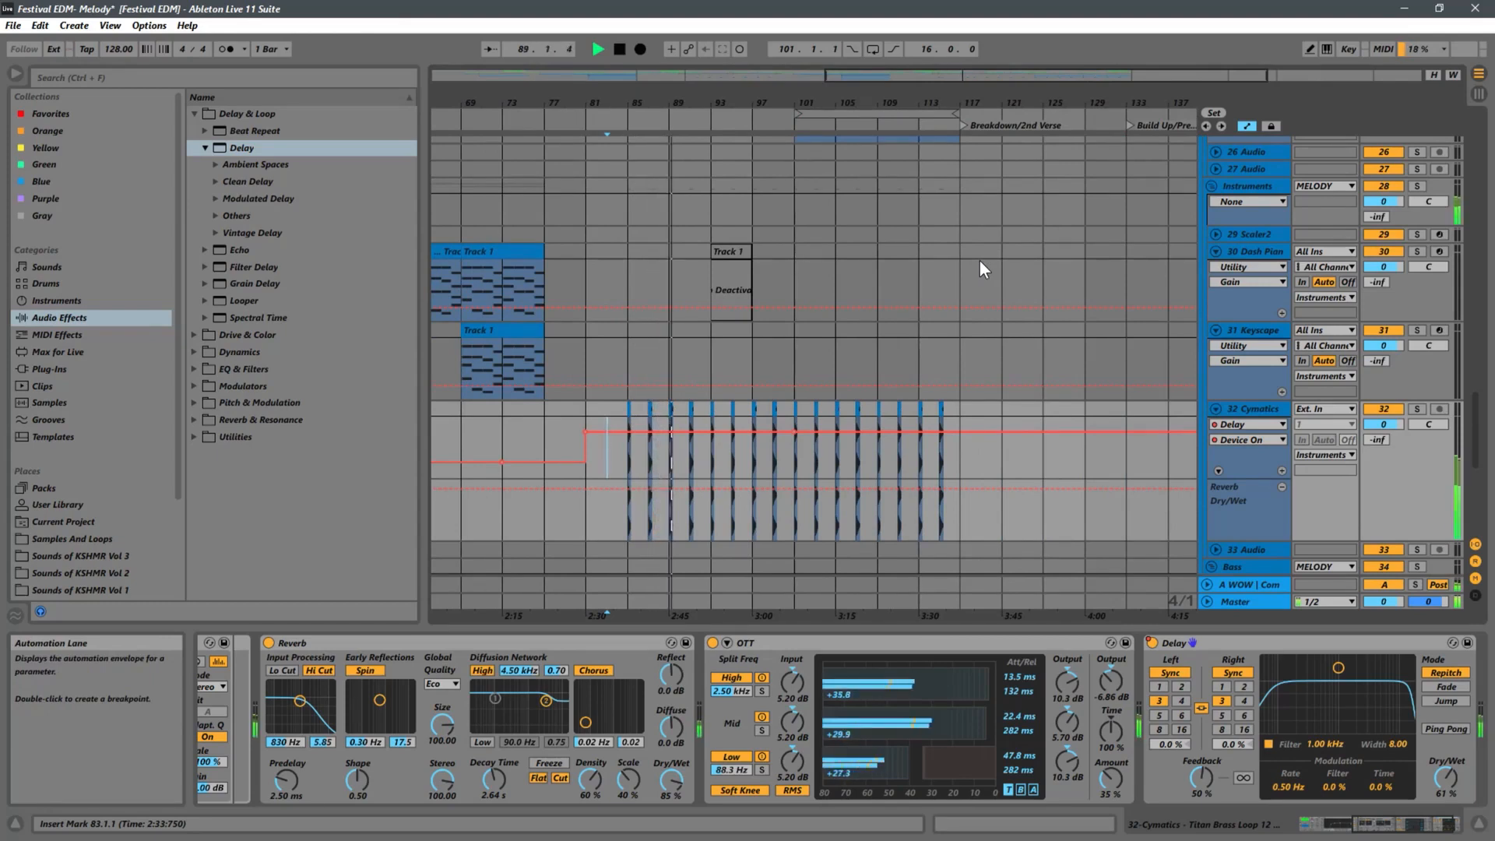
Copy the Cymatics clips between bars 97 and 117 with their automation to bar 9 in the intro
drag(958, 102, 994, 6)
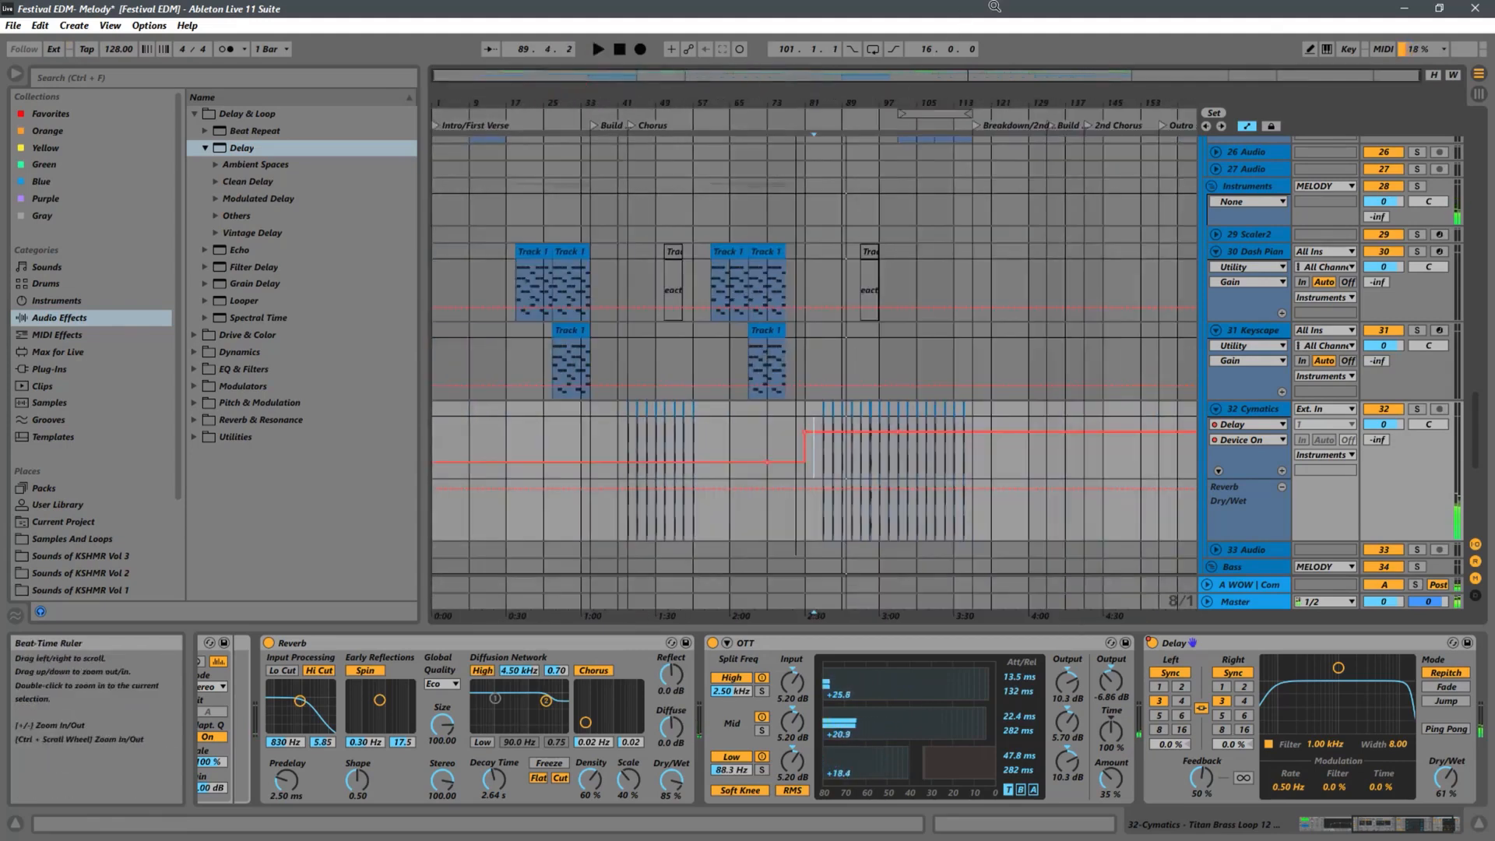
drag(976, 470, 880, 410)
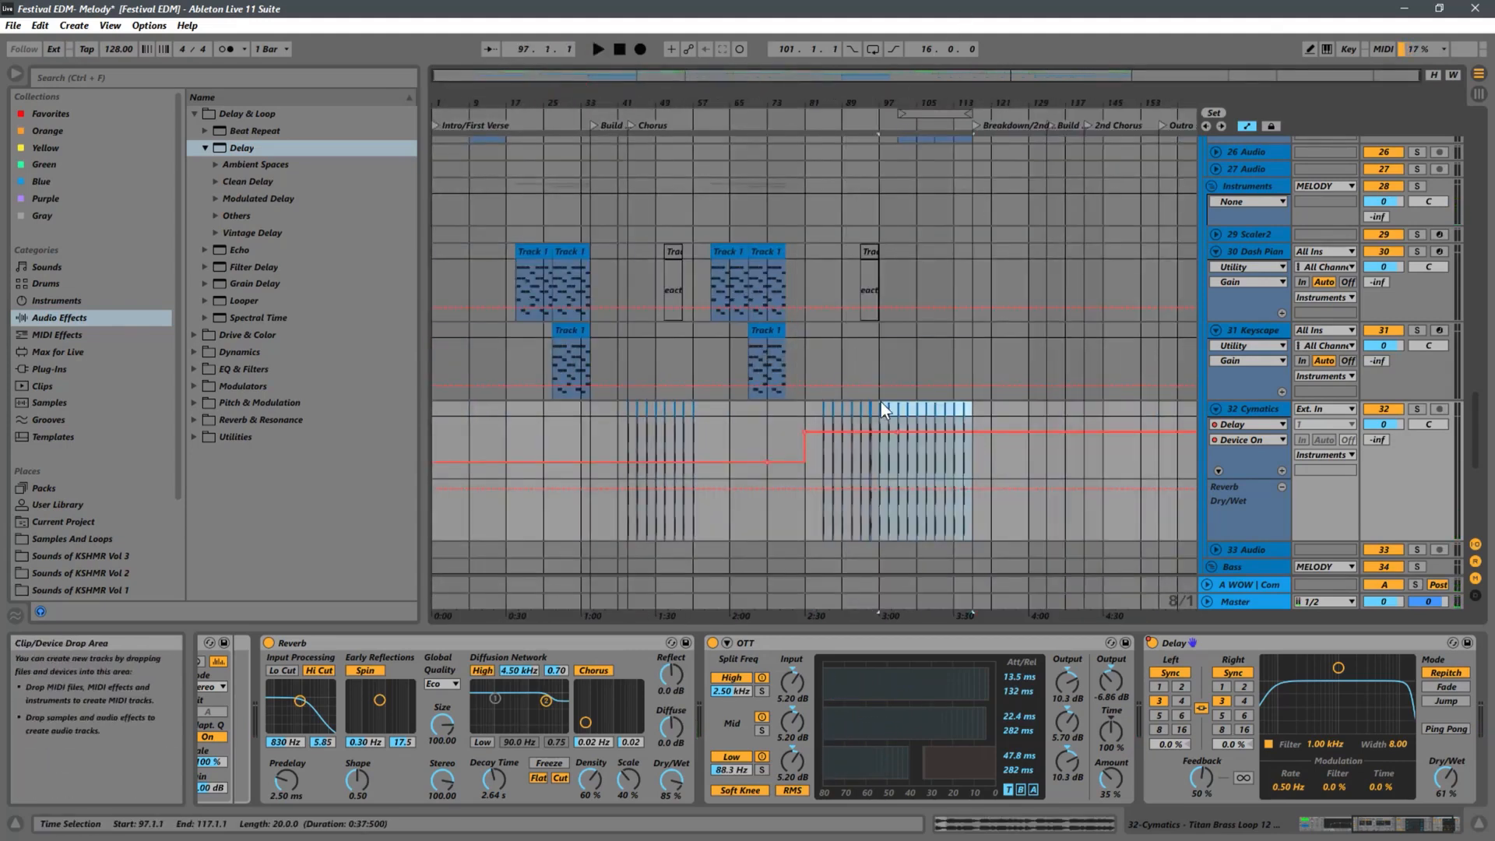
scroll(465, 422, up, 2)
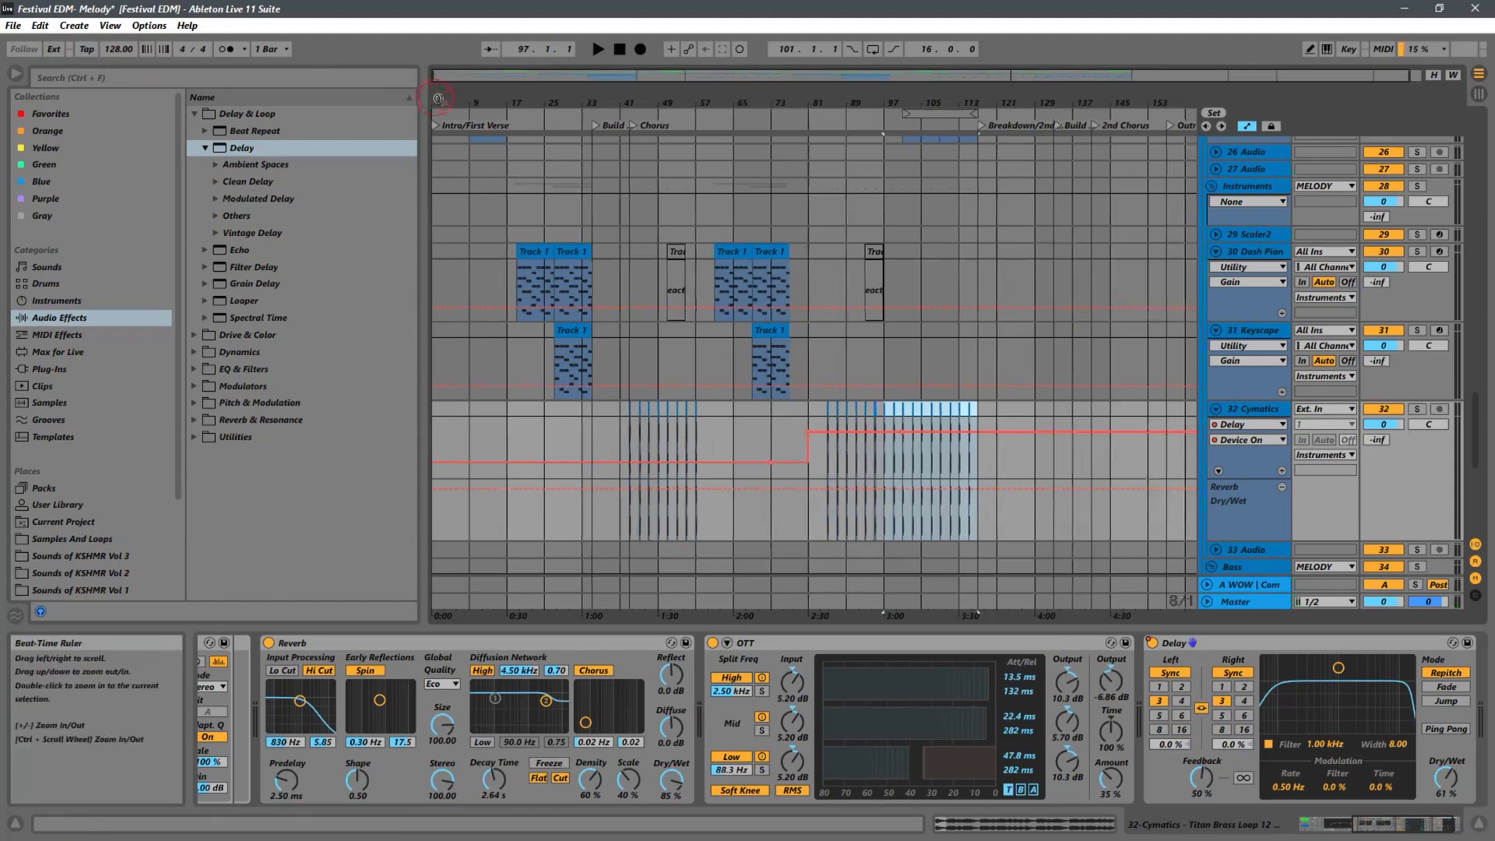
click(475, 417)
key(ctrl+v)
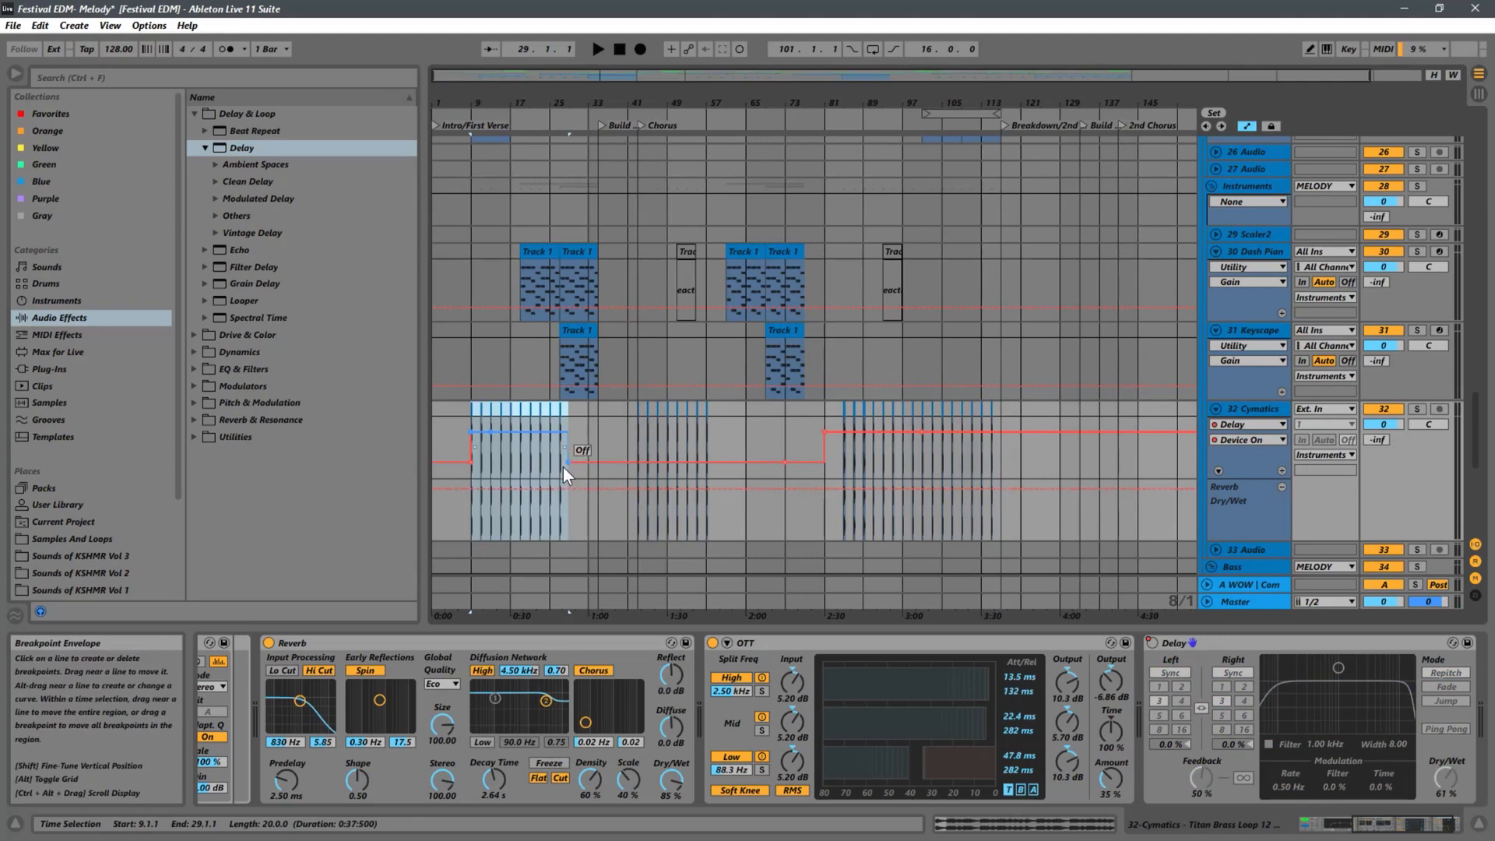
Delete the copied Cymatics clips between bars 17 and 29, play from bar 9, and place the insert mark at bar 17
drag(520, 437, 567, 413)
click(462, 414)
key(space)
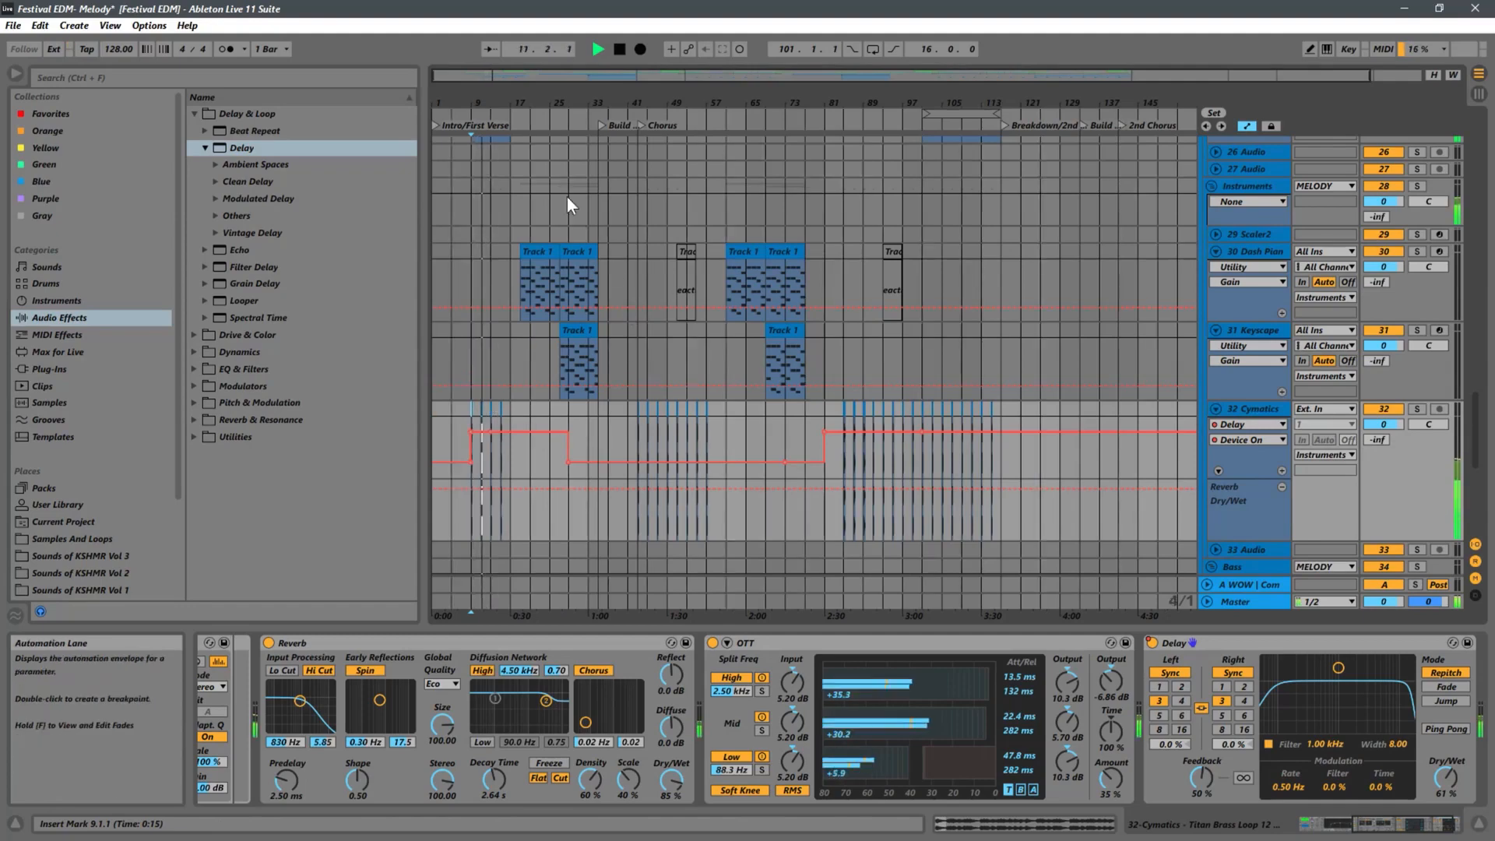
drag(463, 104, 470, 249)
click(746, 414)
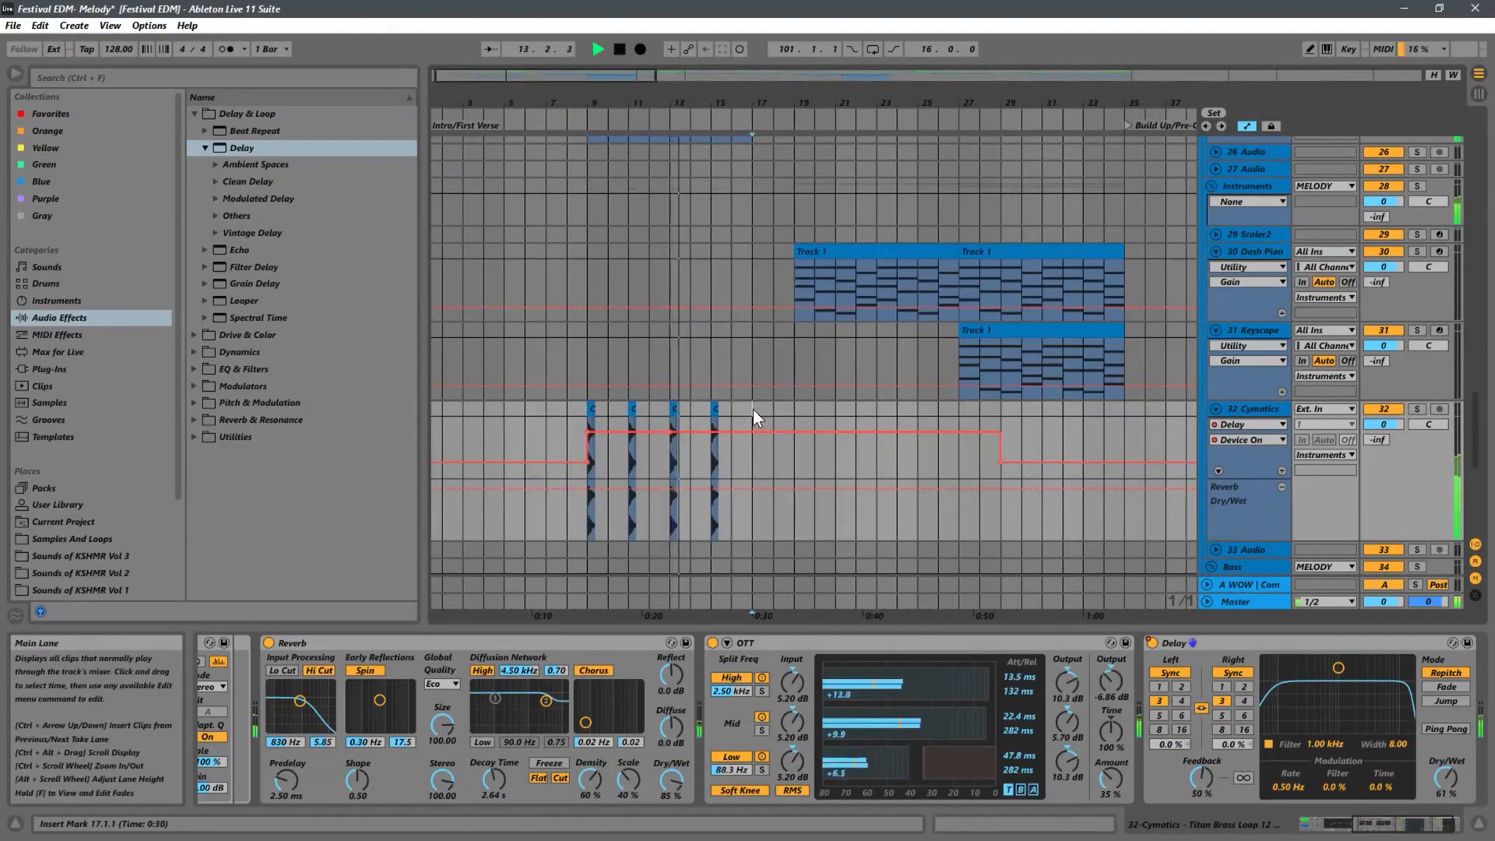
Duplicate the Cymatics brass hit between bars 15 and 17 to bar 17, and play the intro hits from bar 9
drag(753, 408, 717, 410)
key(ctrl+d)
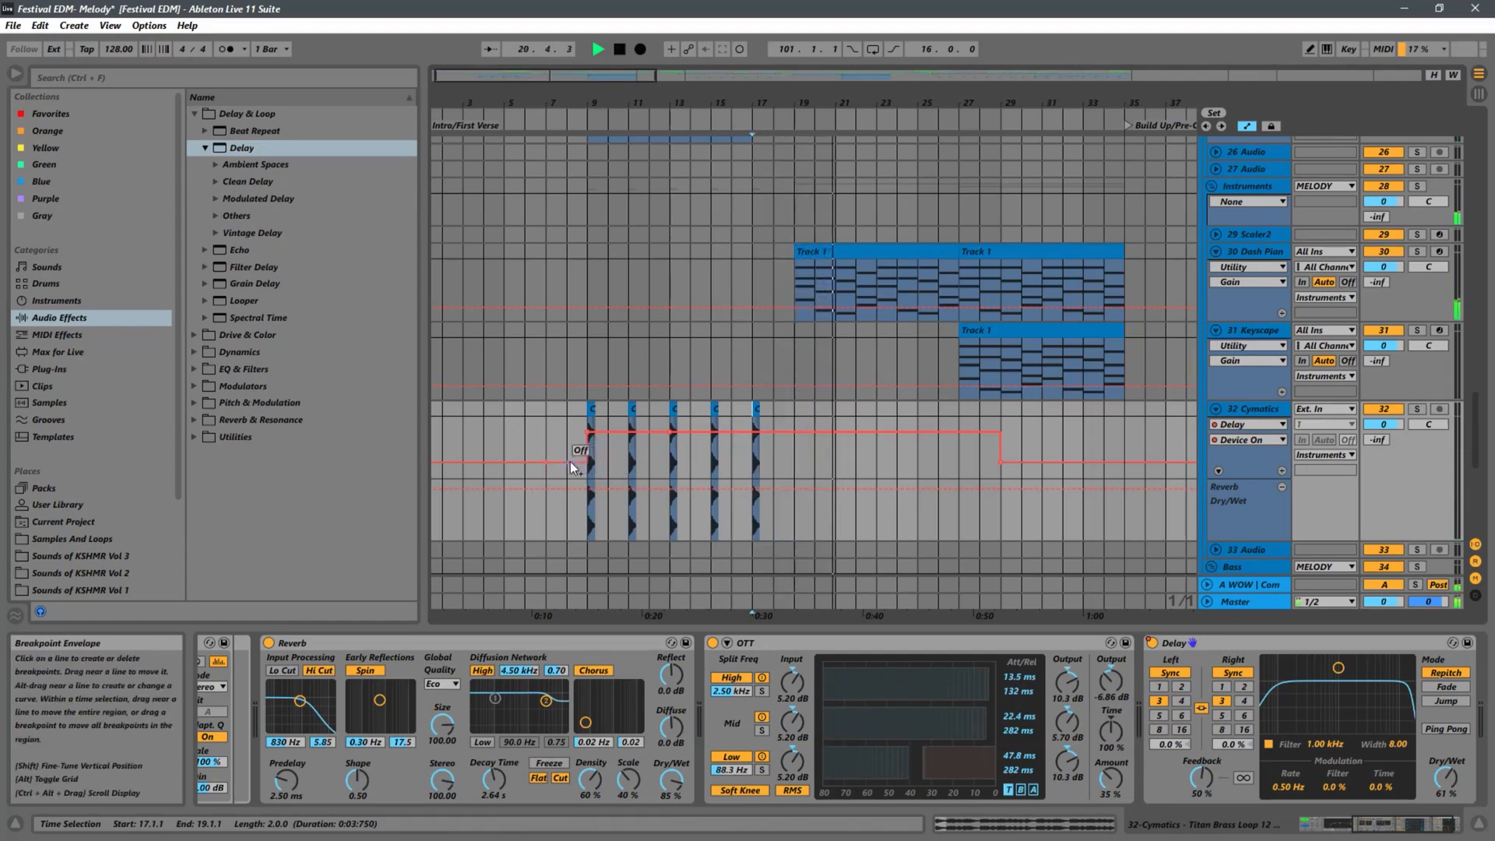
key(space)
key(space)
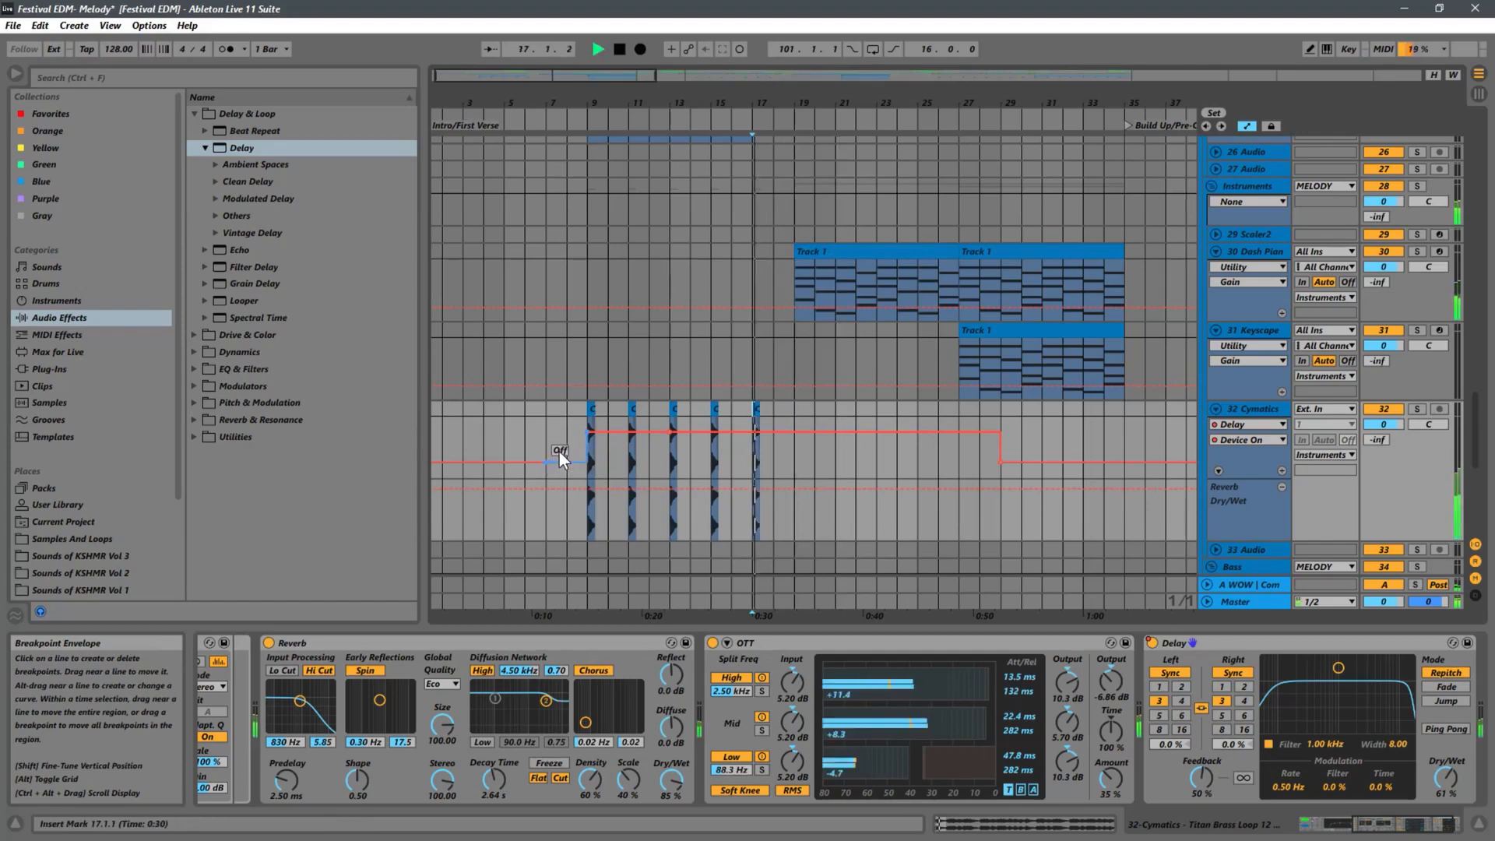
click(586, 367)
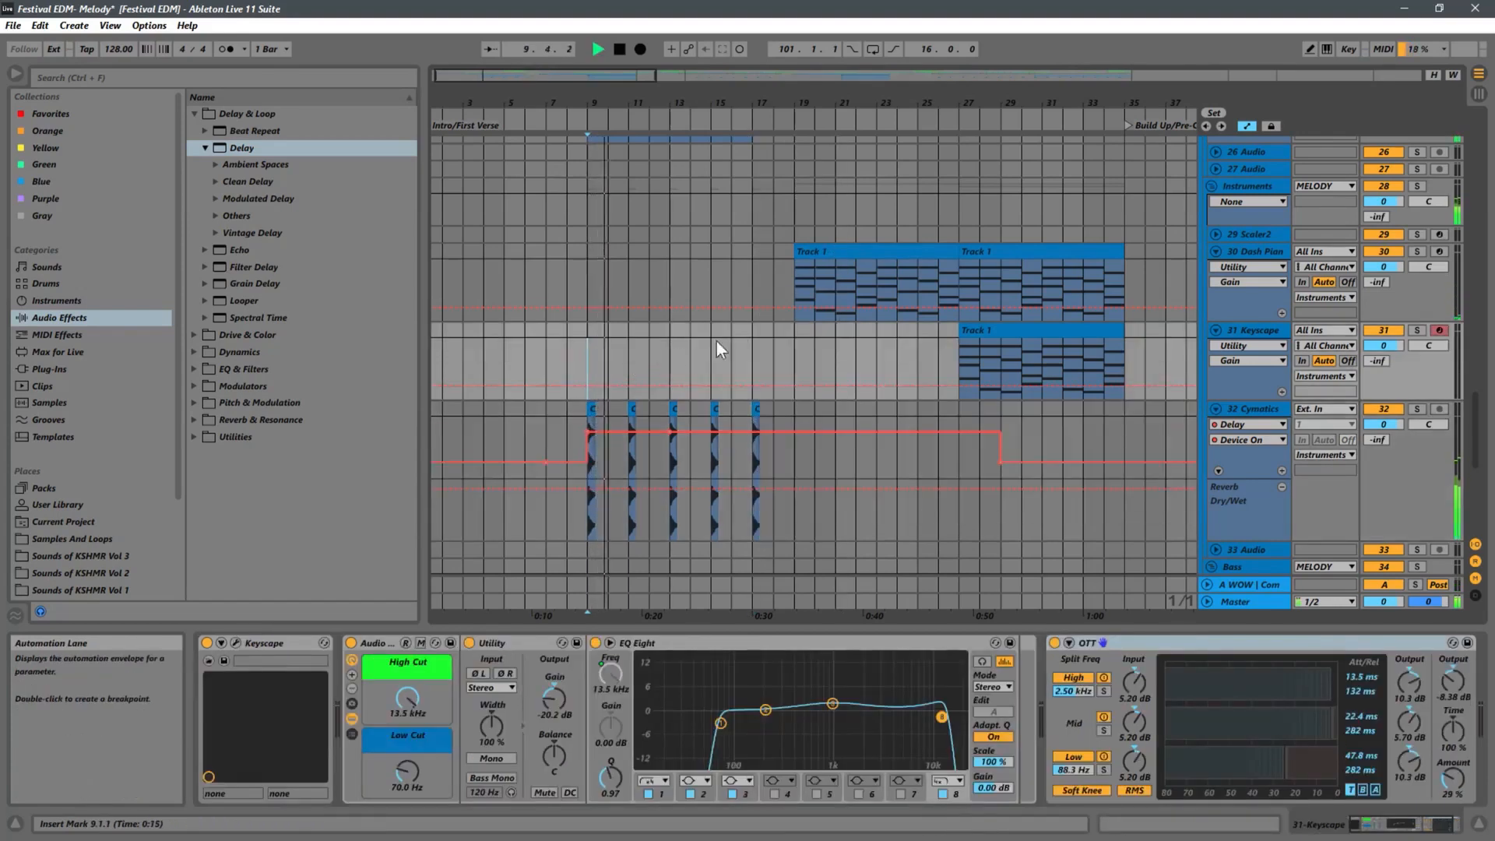
Extend the Cymatics brass hits with their automation back to bar 1 and play from the start of the intro
drag(535, 100, 682, 112)
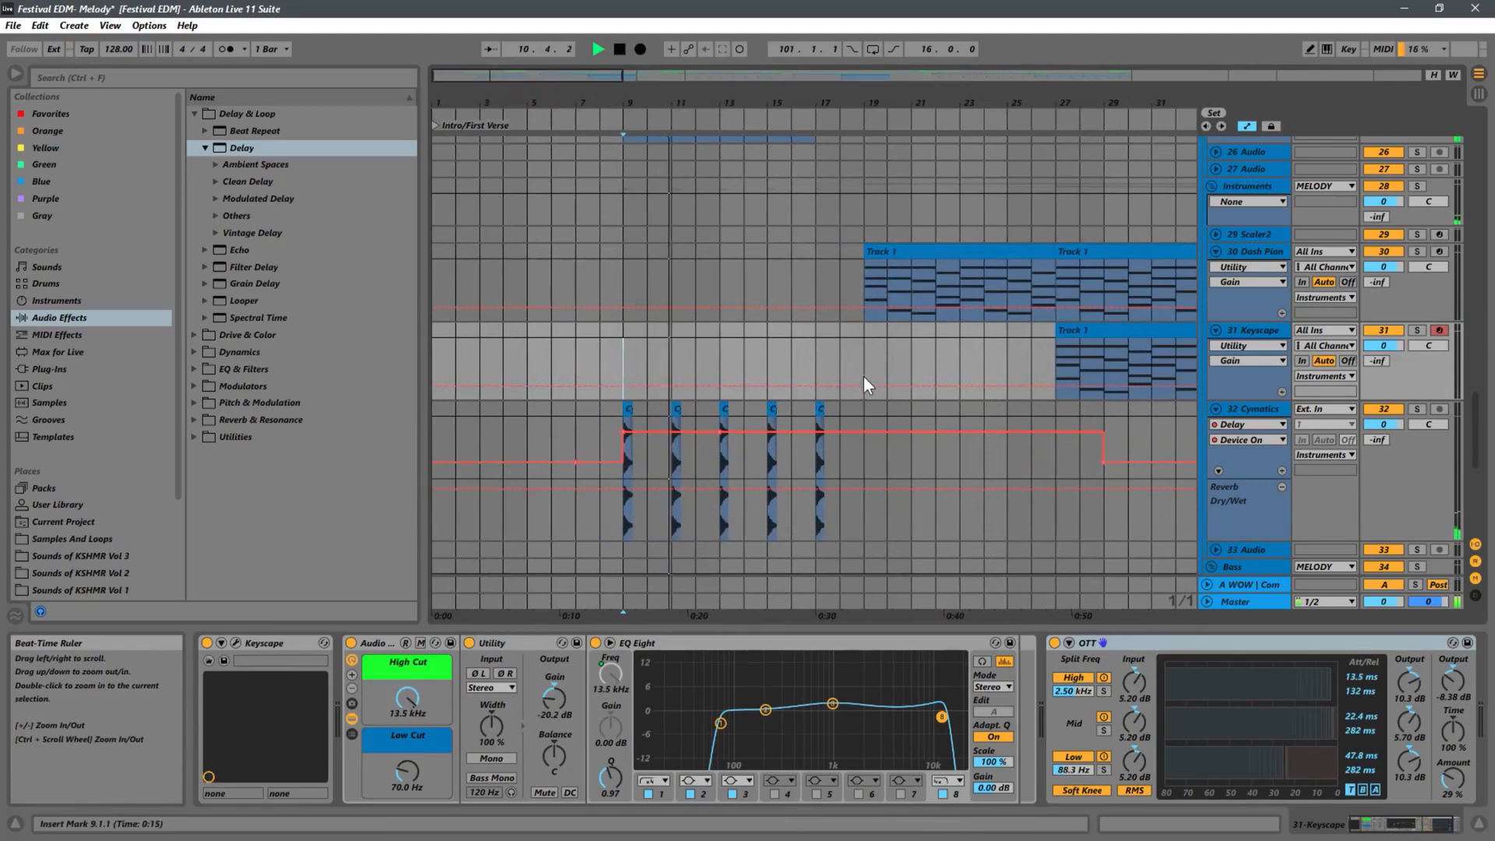
drag(863, 408, 436, 405)
key(space)
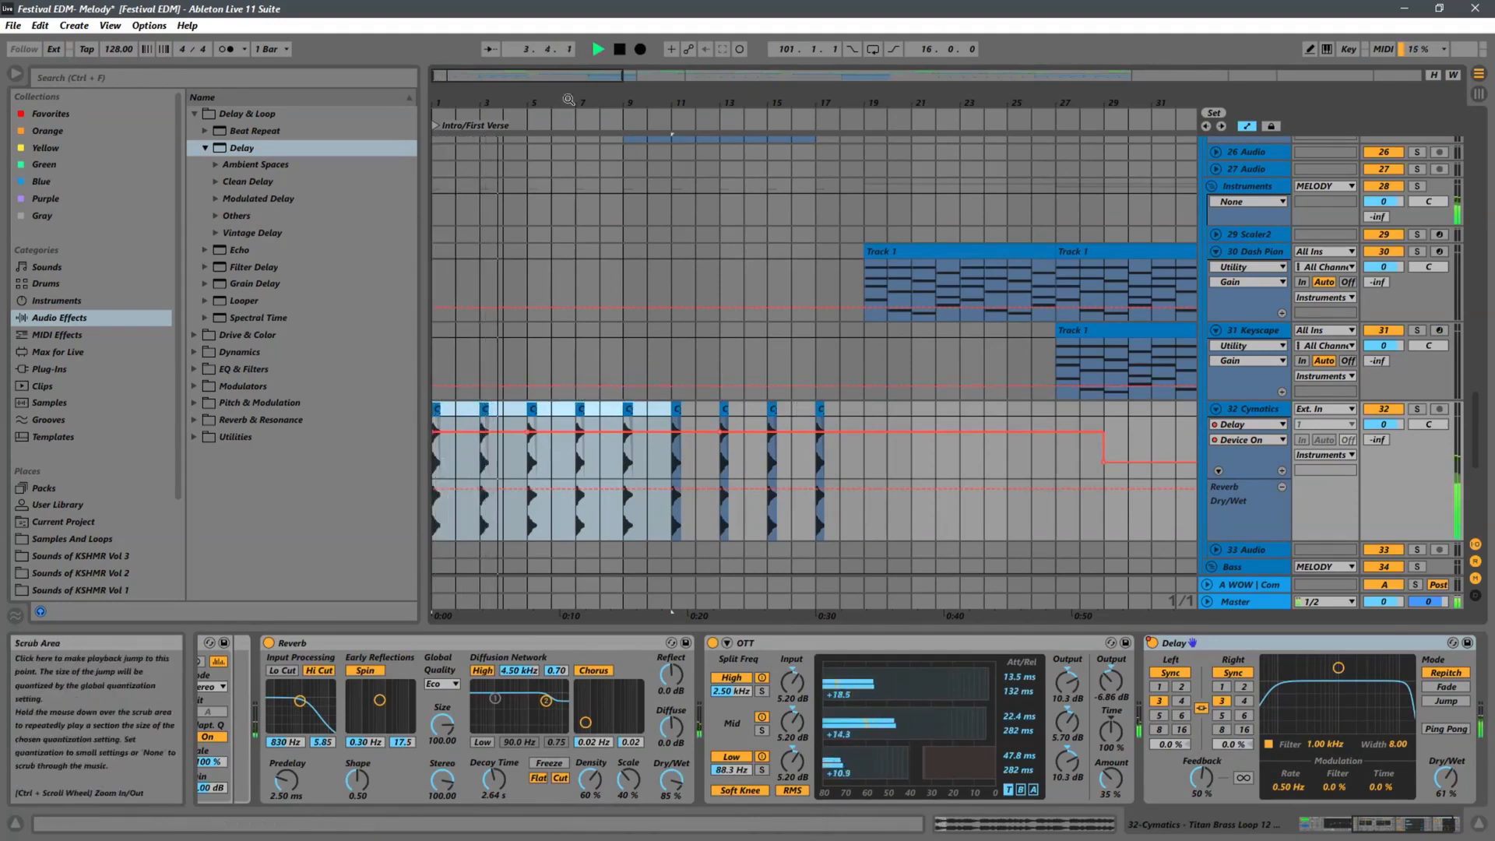
drag(525, 95, 659, 102)
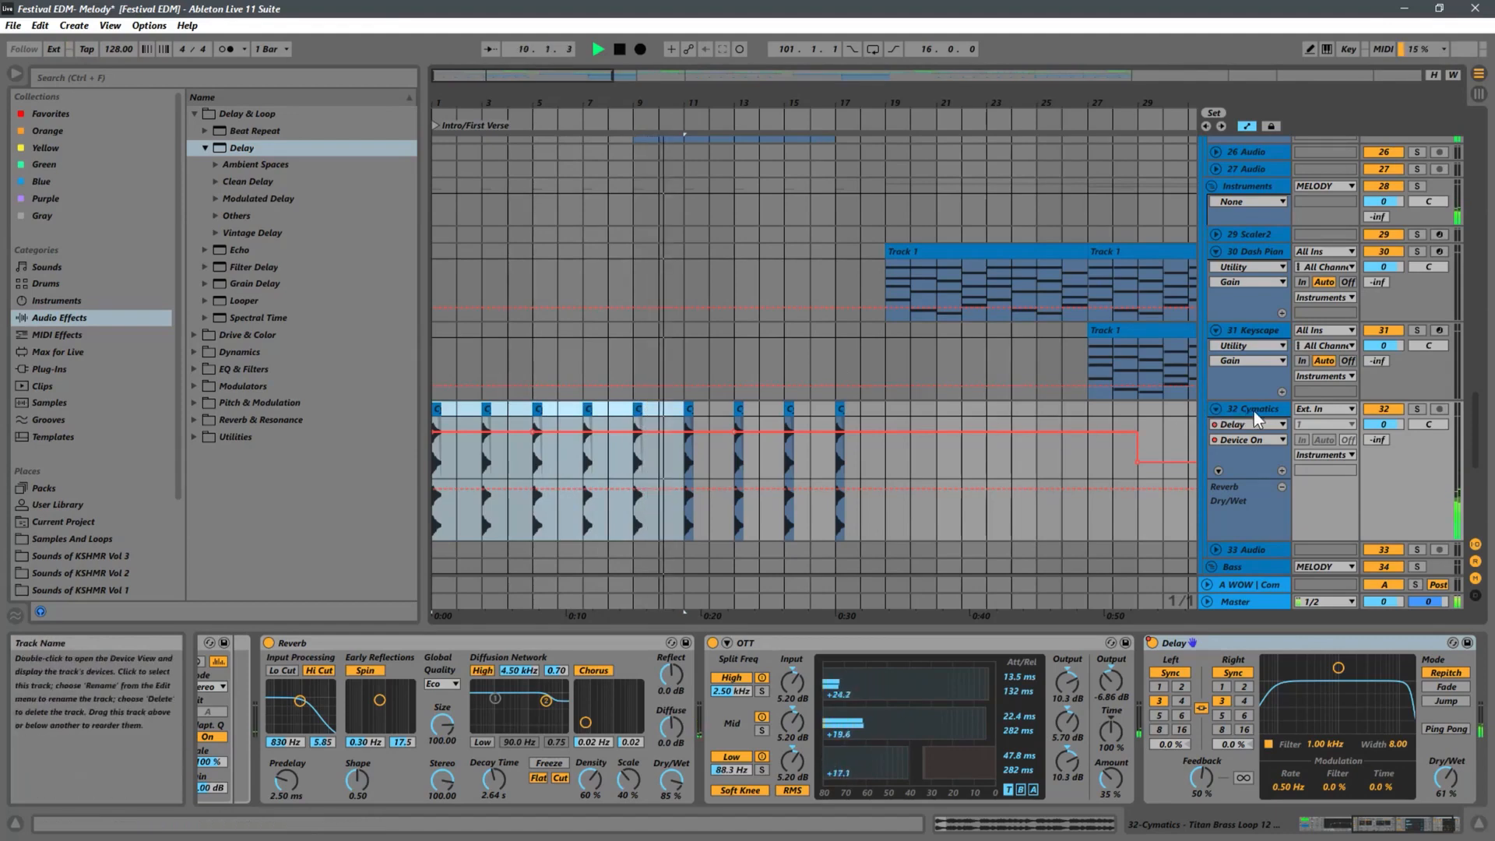
Display the Audio Effect Rack's High Cut automation on the Cymatics track and play from bar 1
scroll(1178, 730, down, 3)
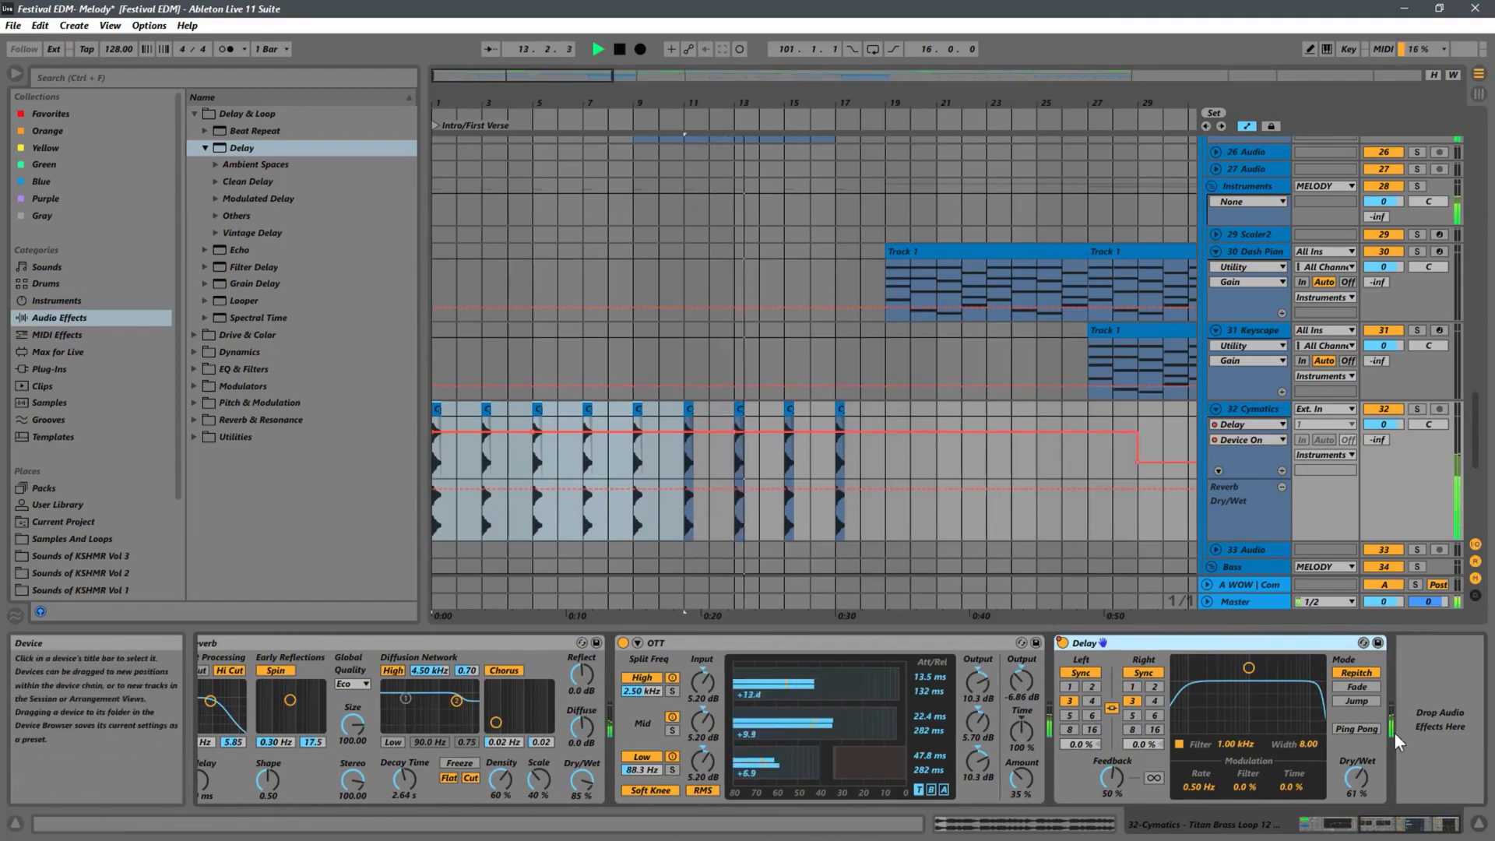
scroll(1389, 727, up, 8)
scroll(1380, 728, up, 6)
scroll(869, 722, up, 8)
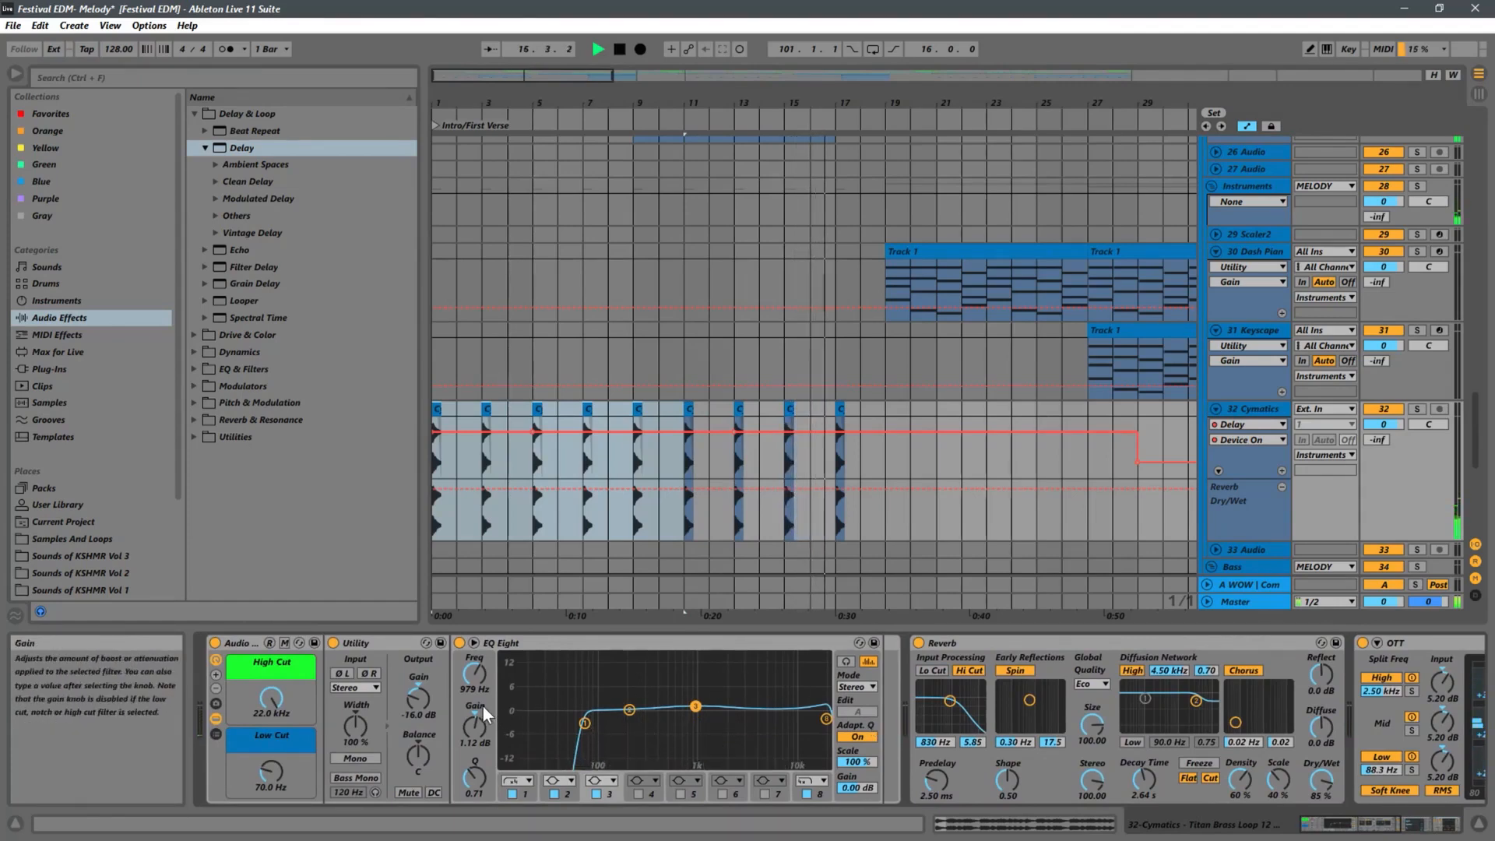
click(270, 703)
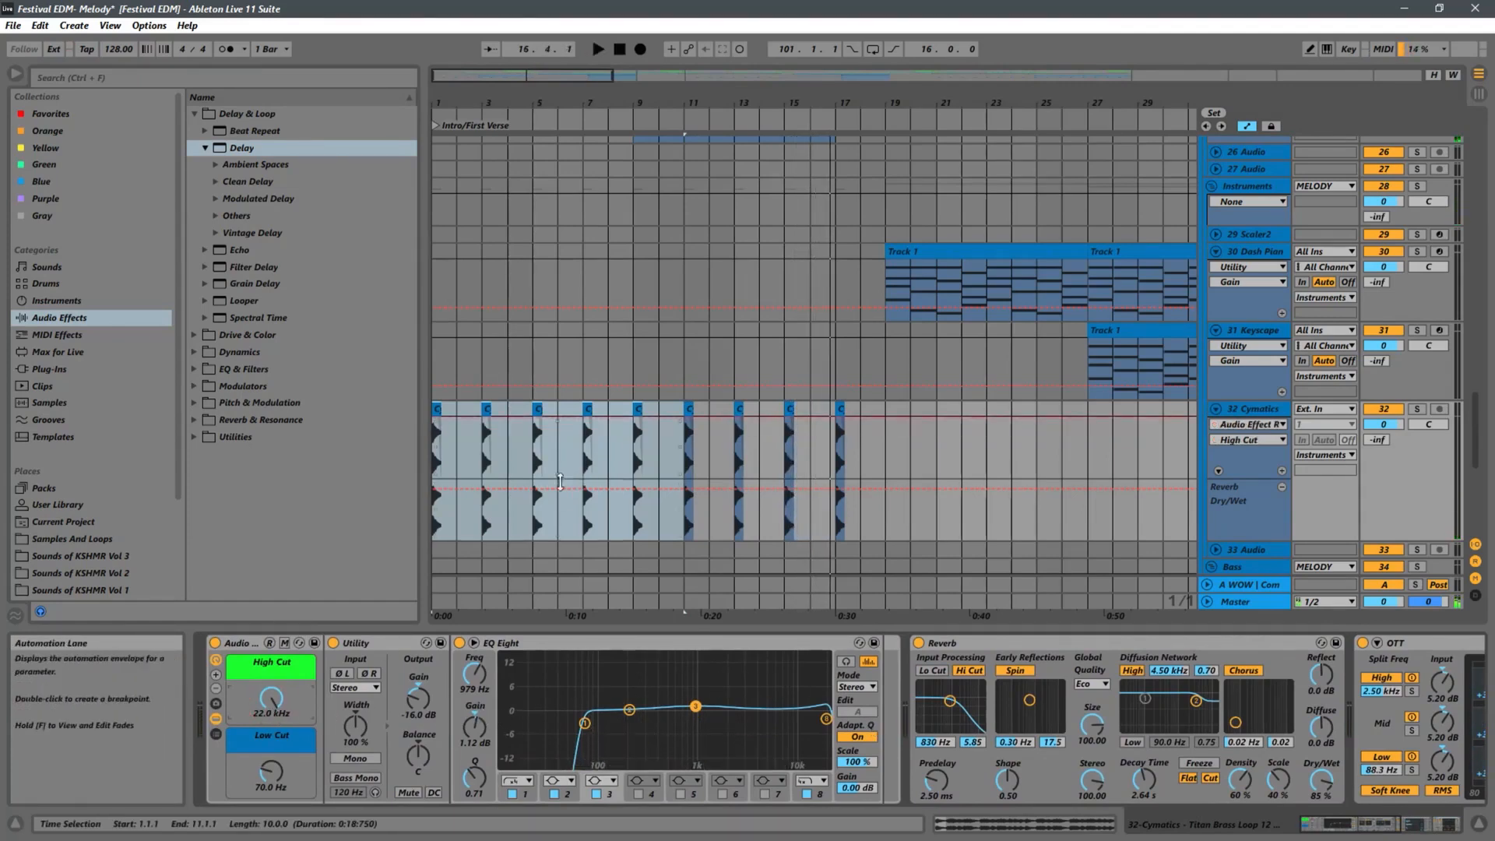
key(space)
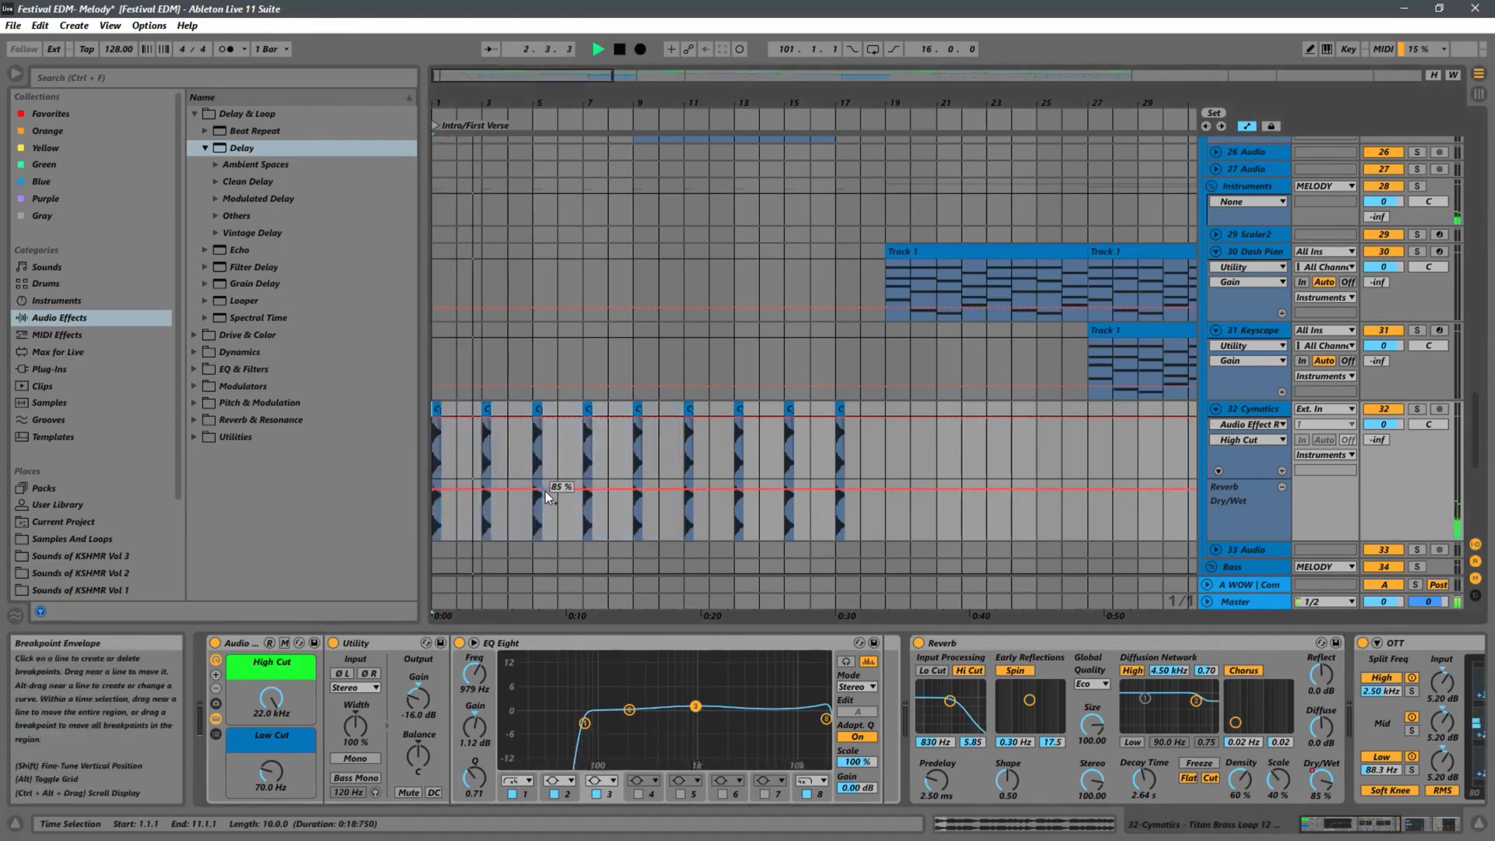
Remove the Reverb Dry/Wet automation lane from the Cymatics track and give High Cut its own lane
drag(544, 493, 540, 512)
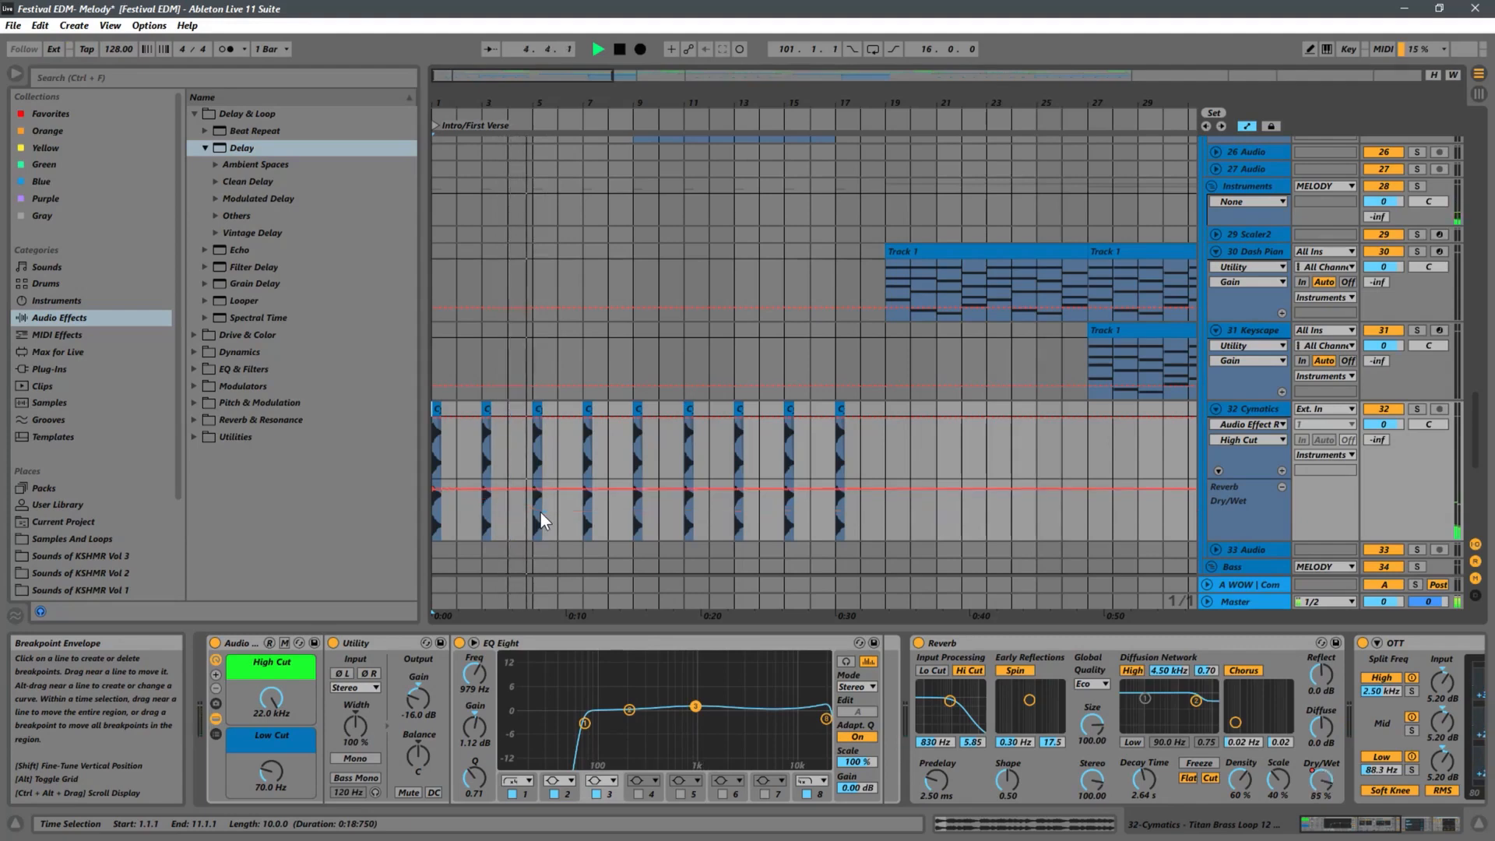
key(ctrl+z)
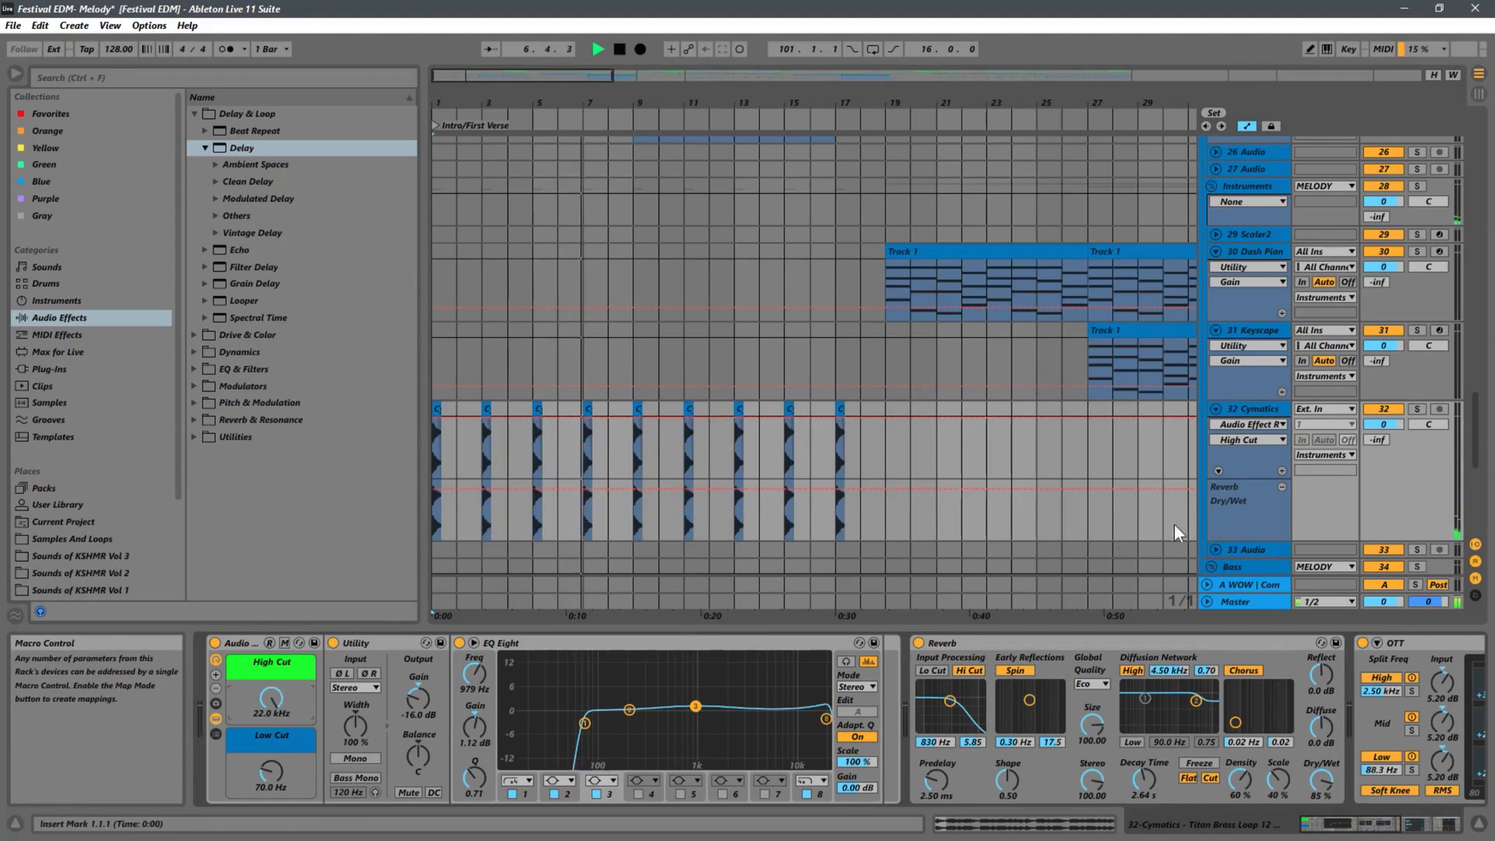
click(1281, 488)
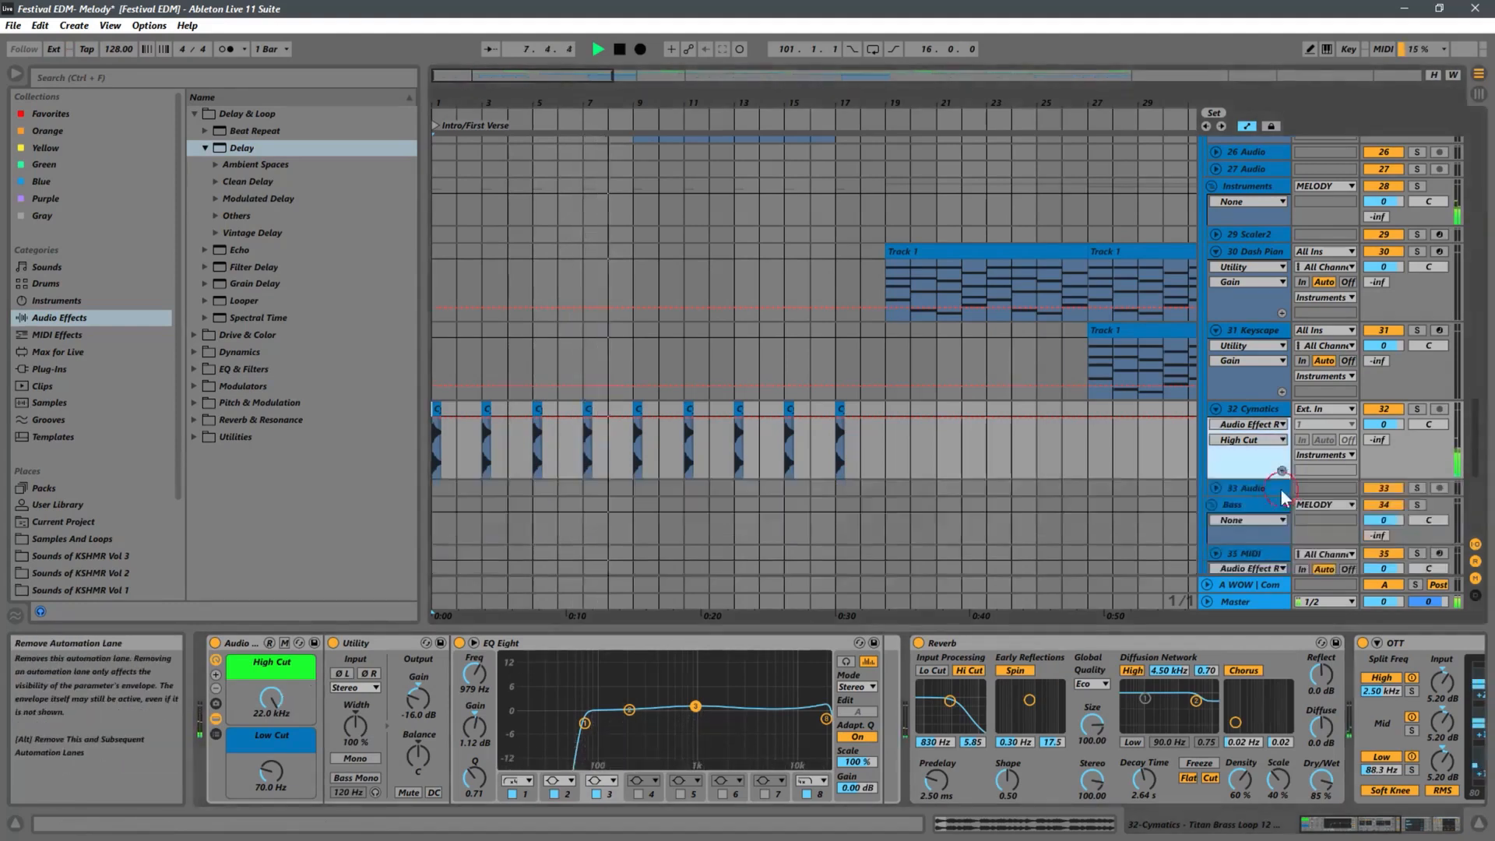
click(1281, 472)
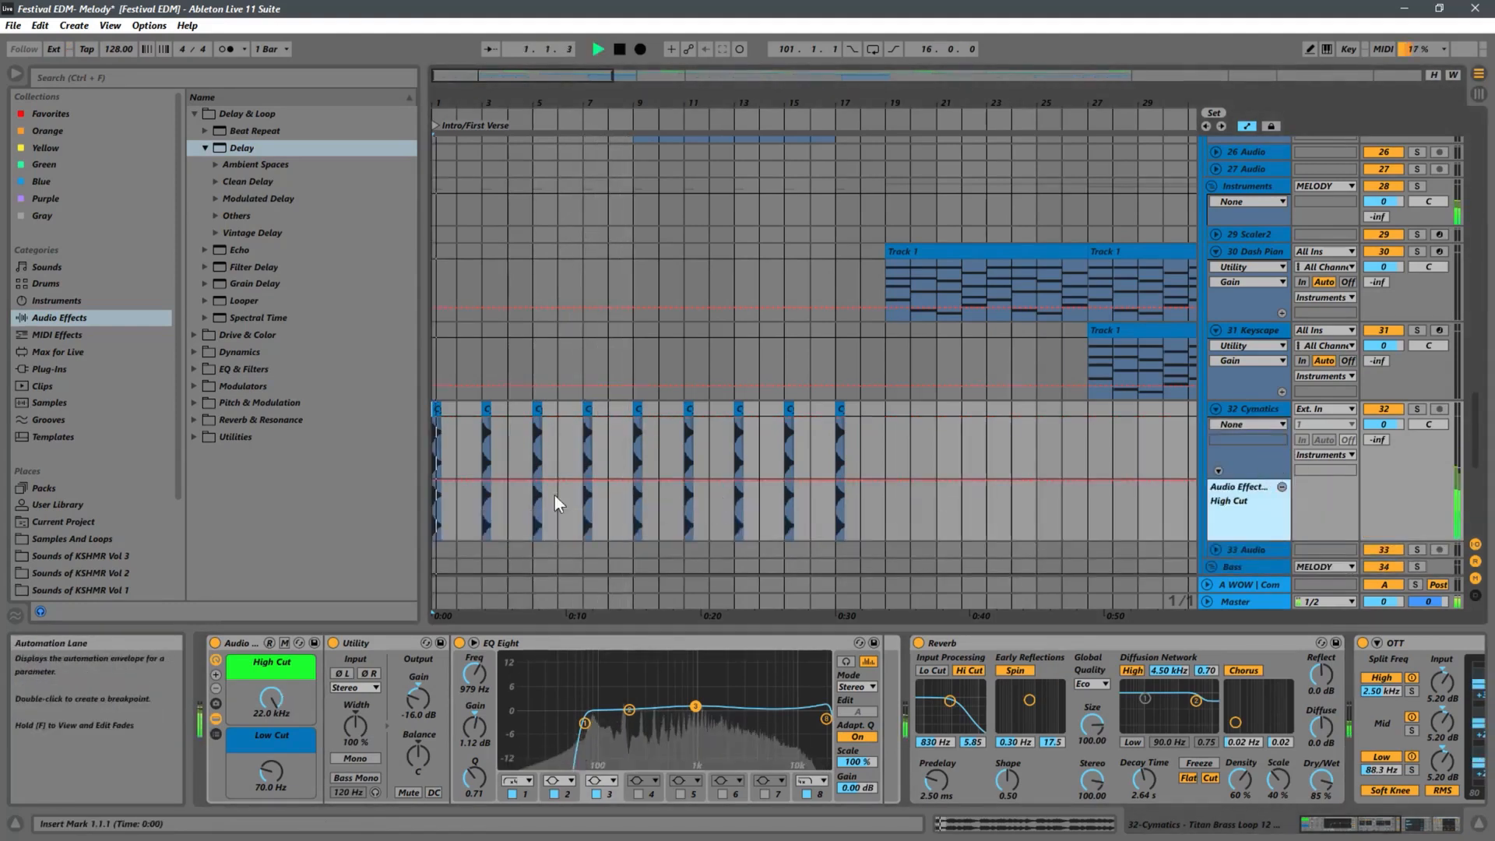
Draw a High Cut automation ramp from a low frequency at bar 1 up to 22.0 kHz at bar 9, and play it
drag(544, 481, 548, 503)
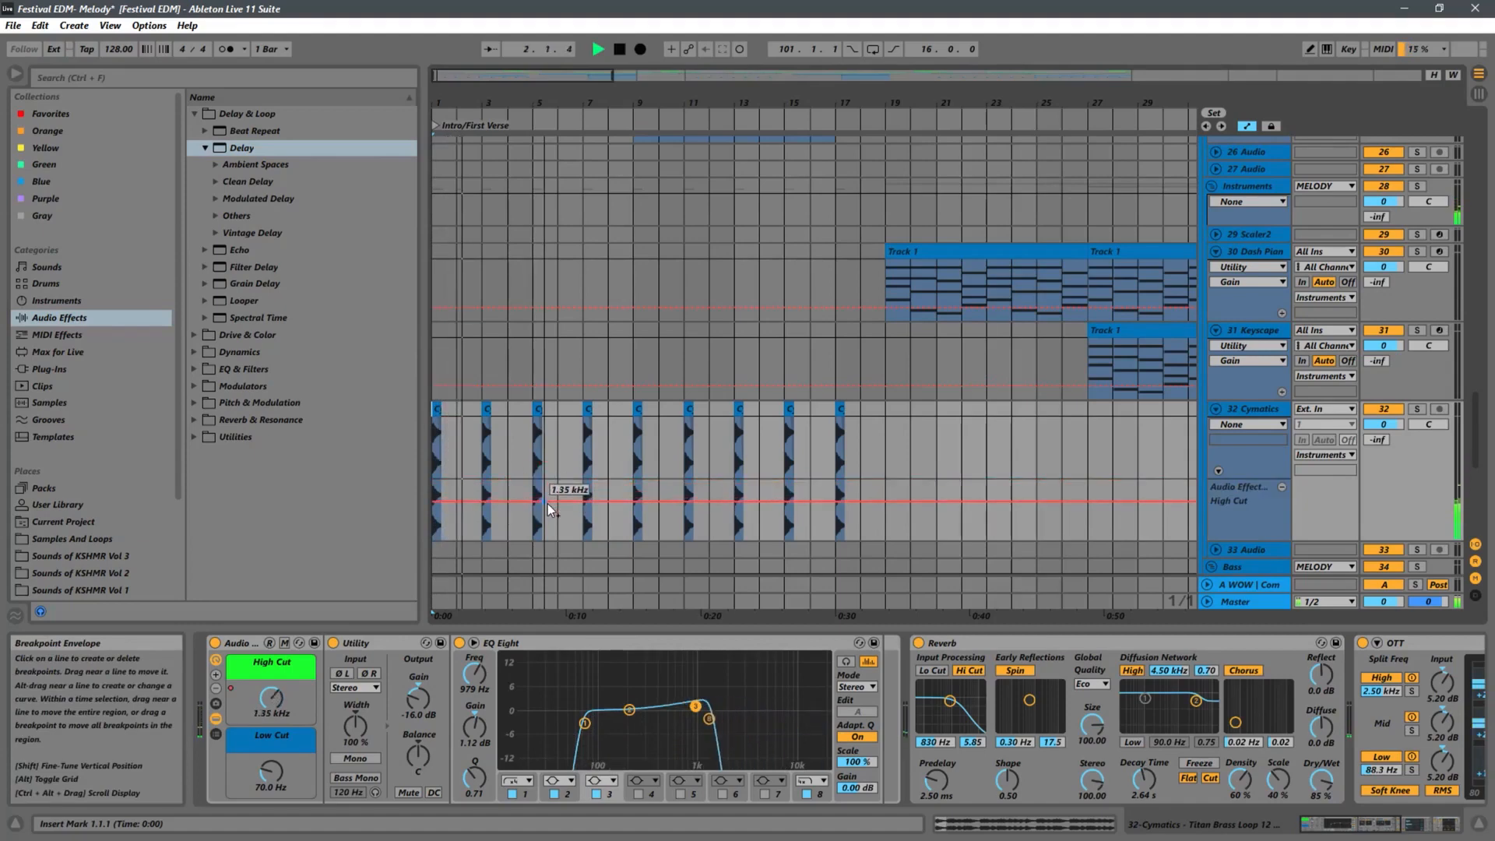
drag(437, 501, 434, 514)
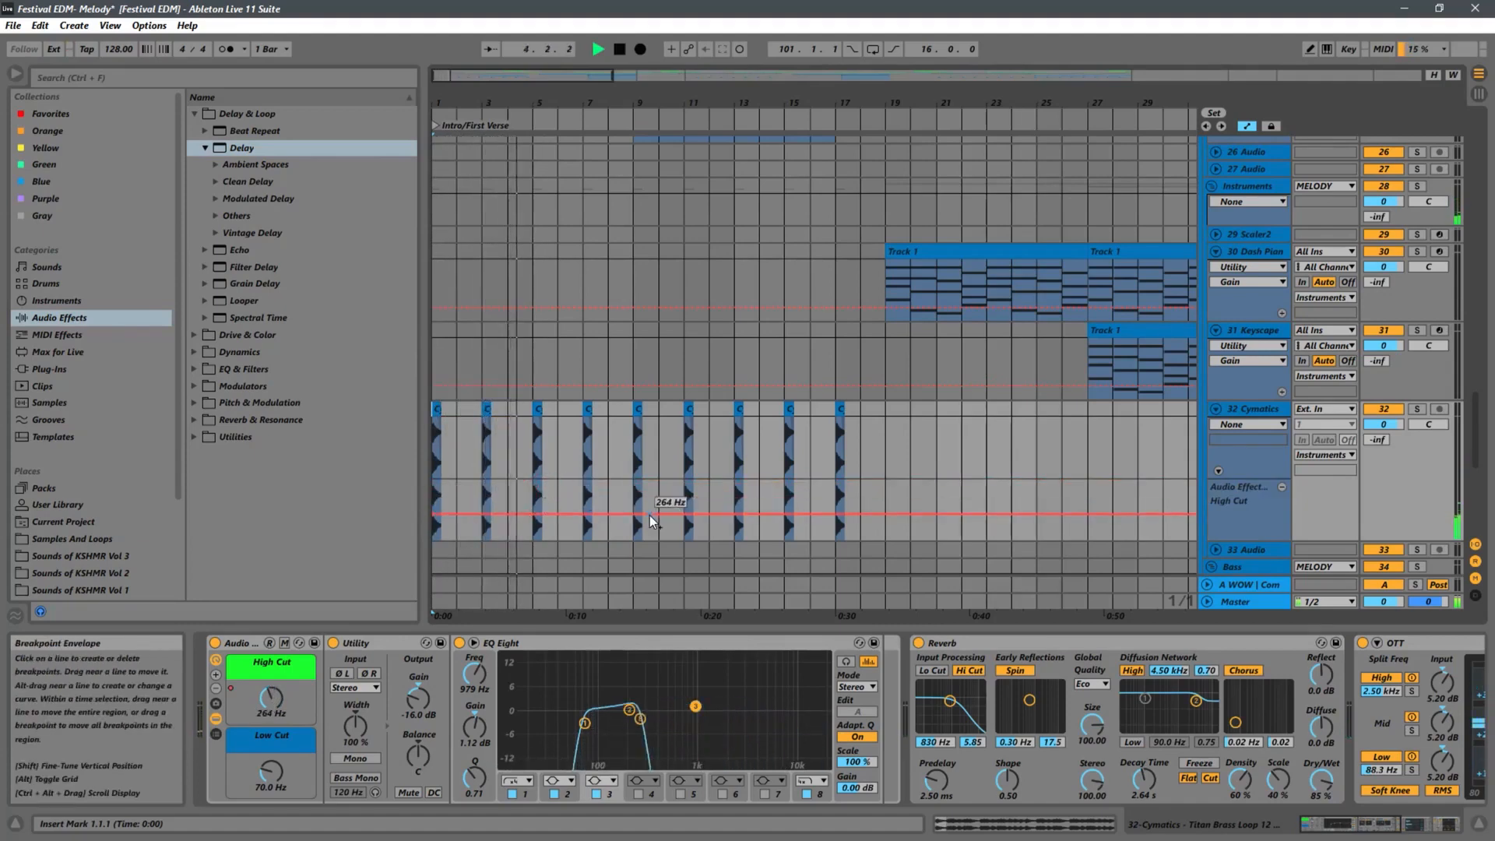
drag(660, 515, 642, 477)
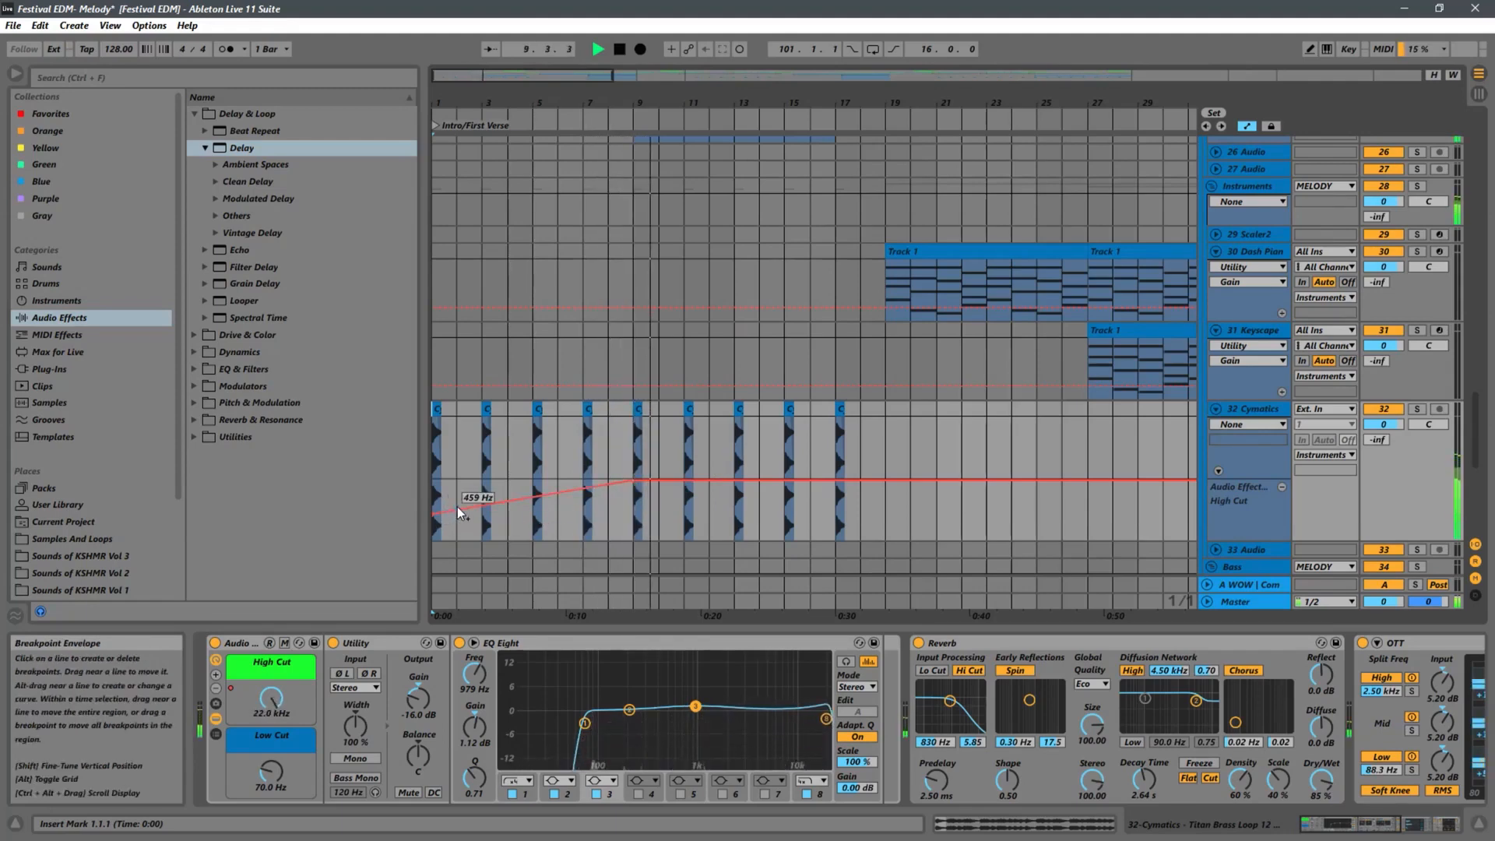
drag(434, 515, 443, 503)
key(space)
key(space)
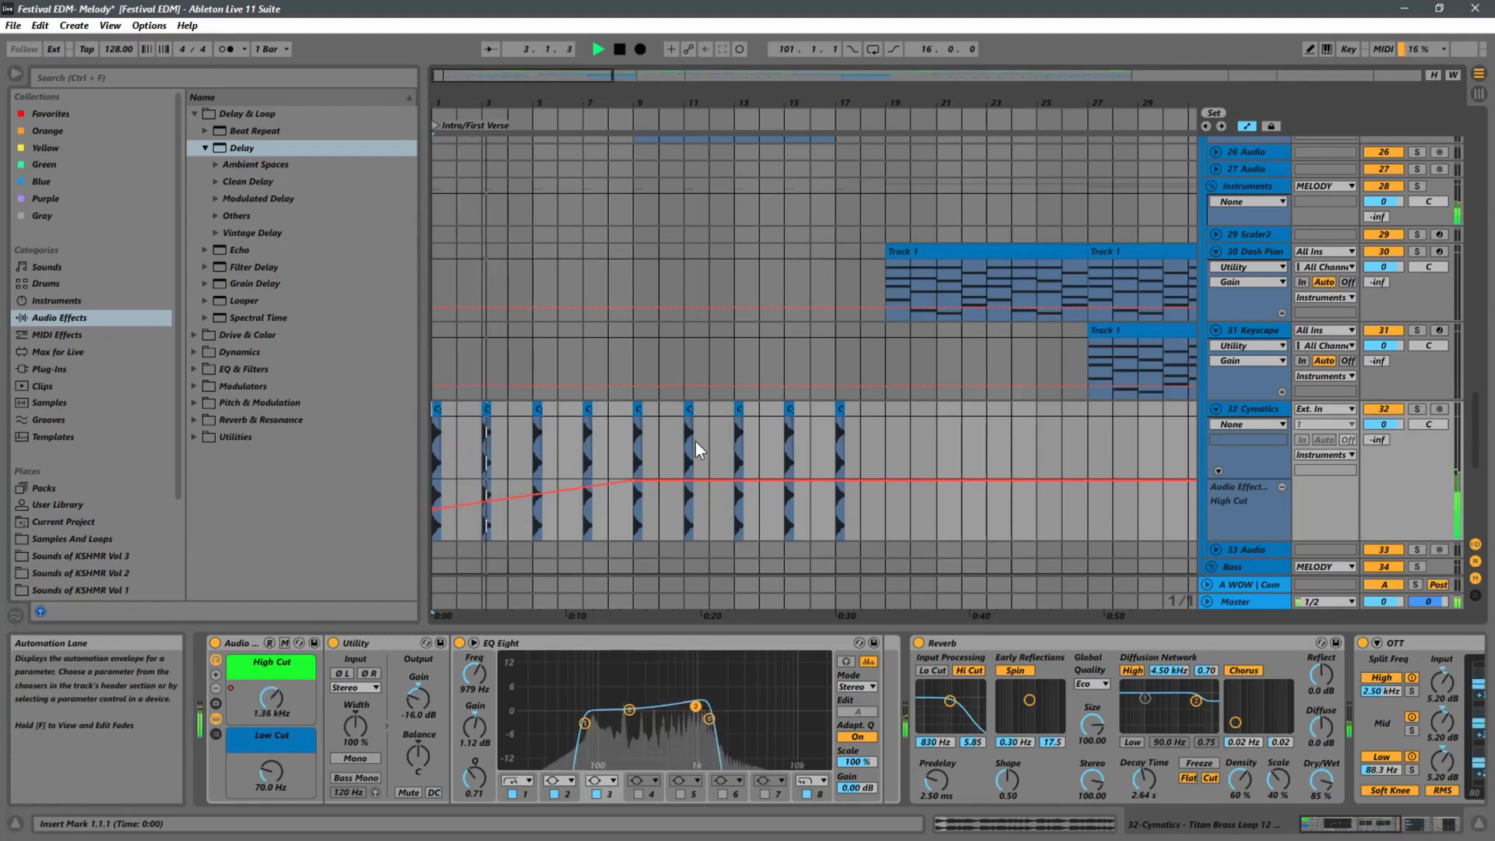
Look over the melody clips across the arrangement, fold the melody tracks, and collapse the Instruments group
drag(1062, 104, 981, 26)
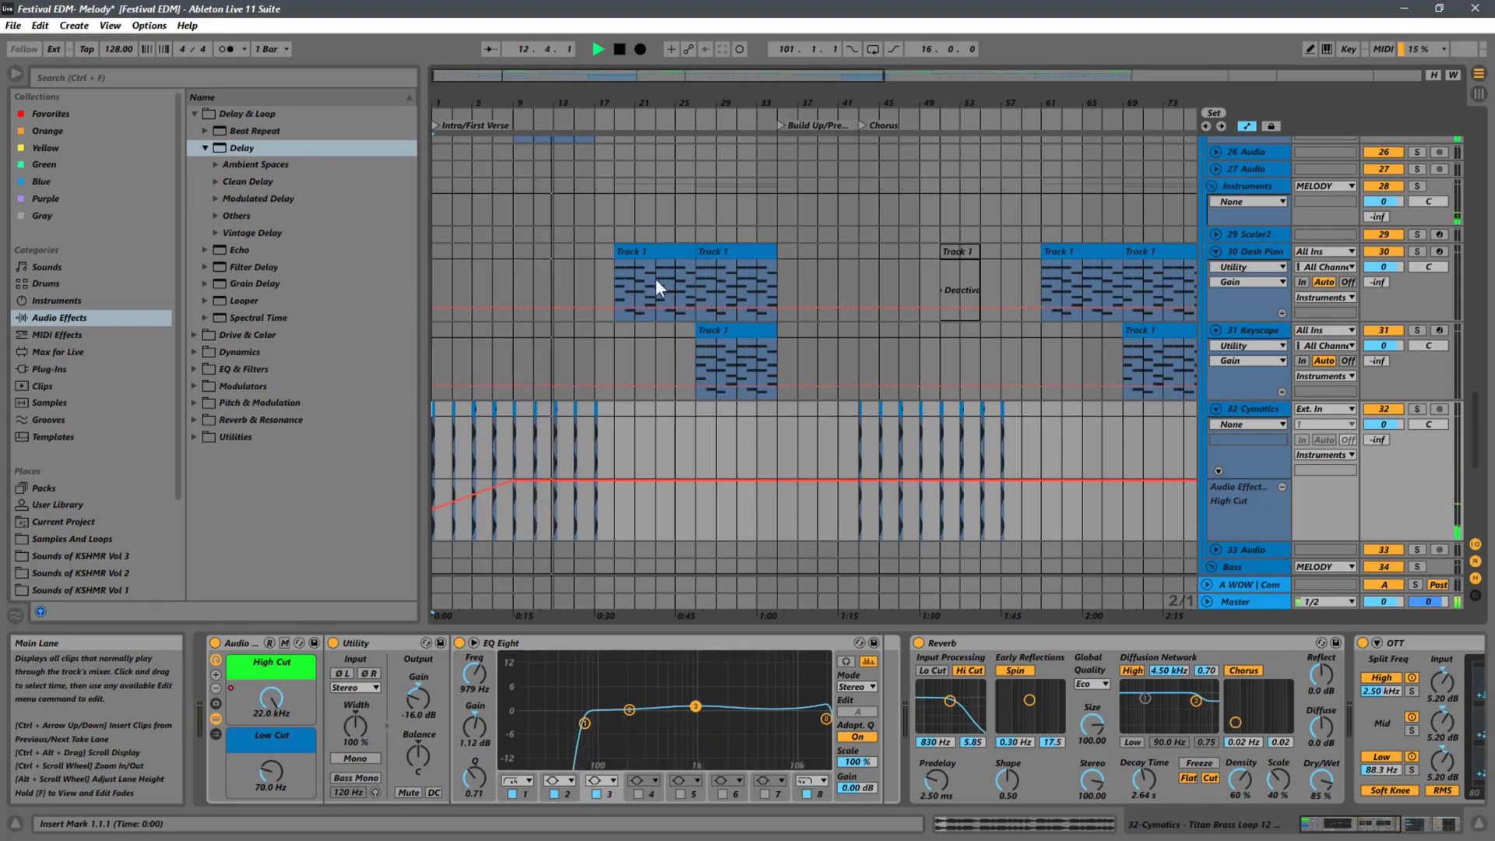
scroll(643, 285, up, 6)
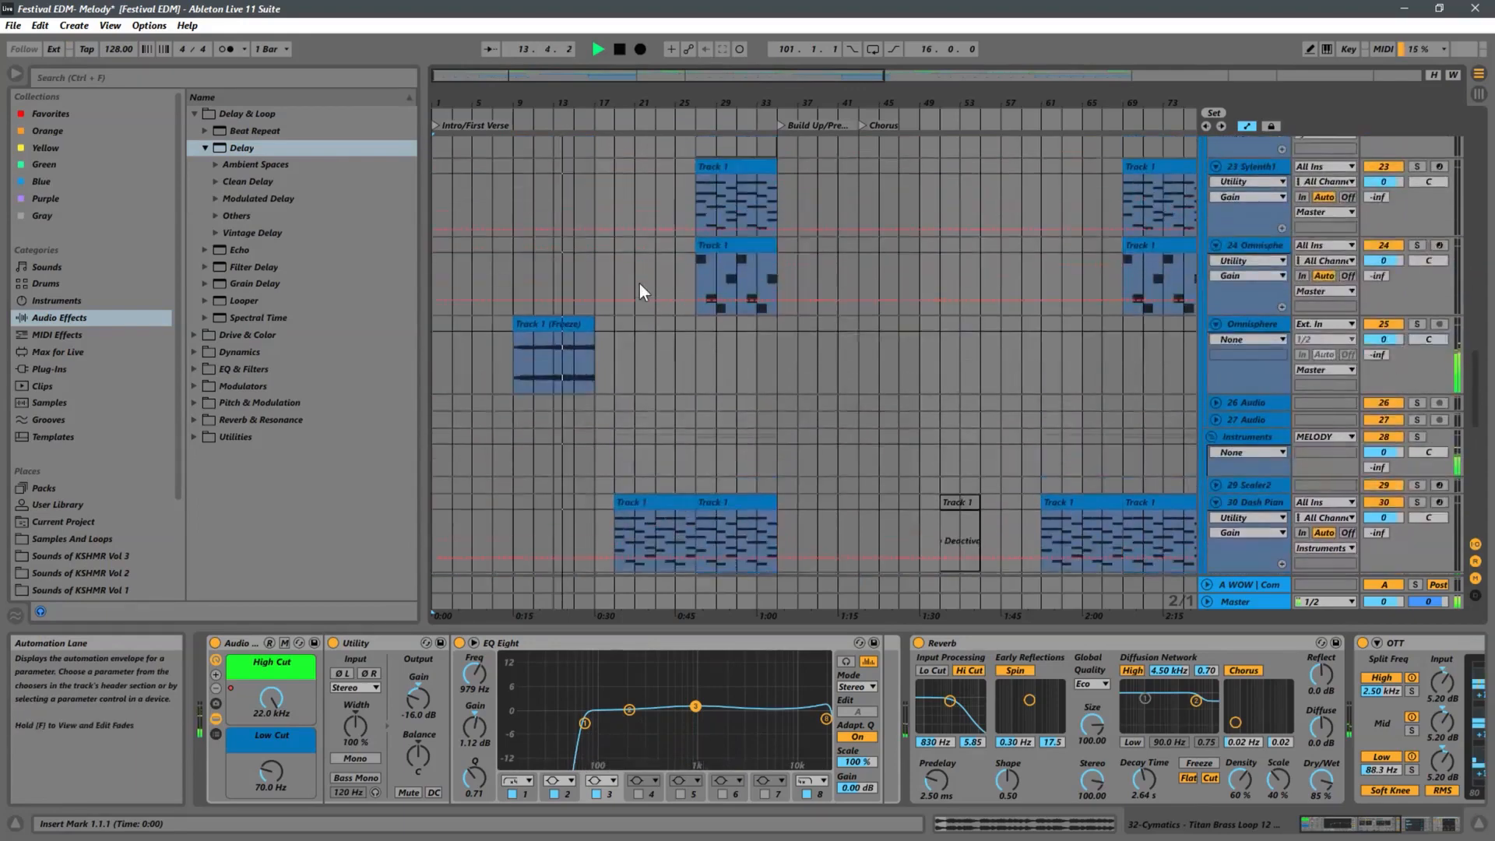
scroll(640, 285, up, 3)
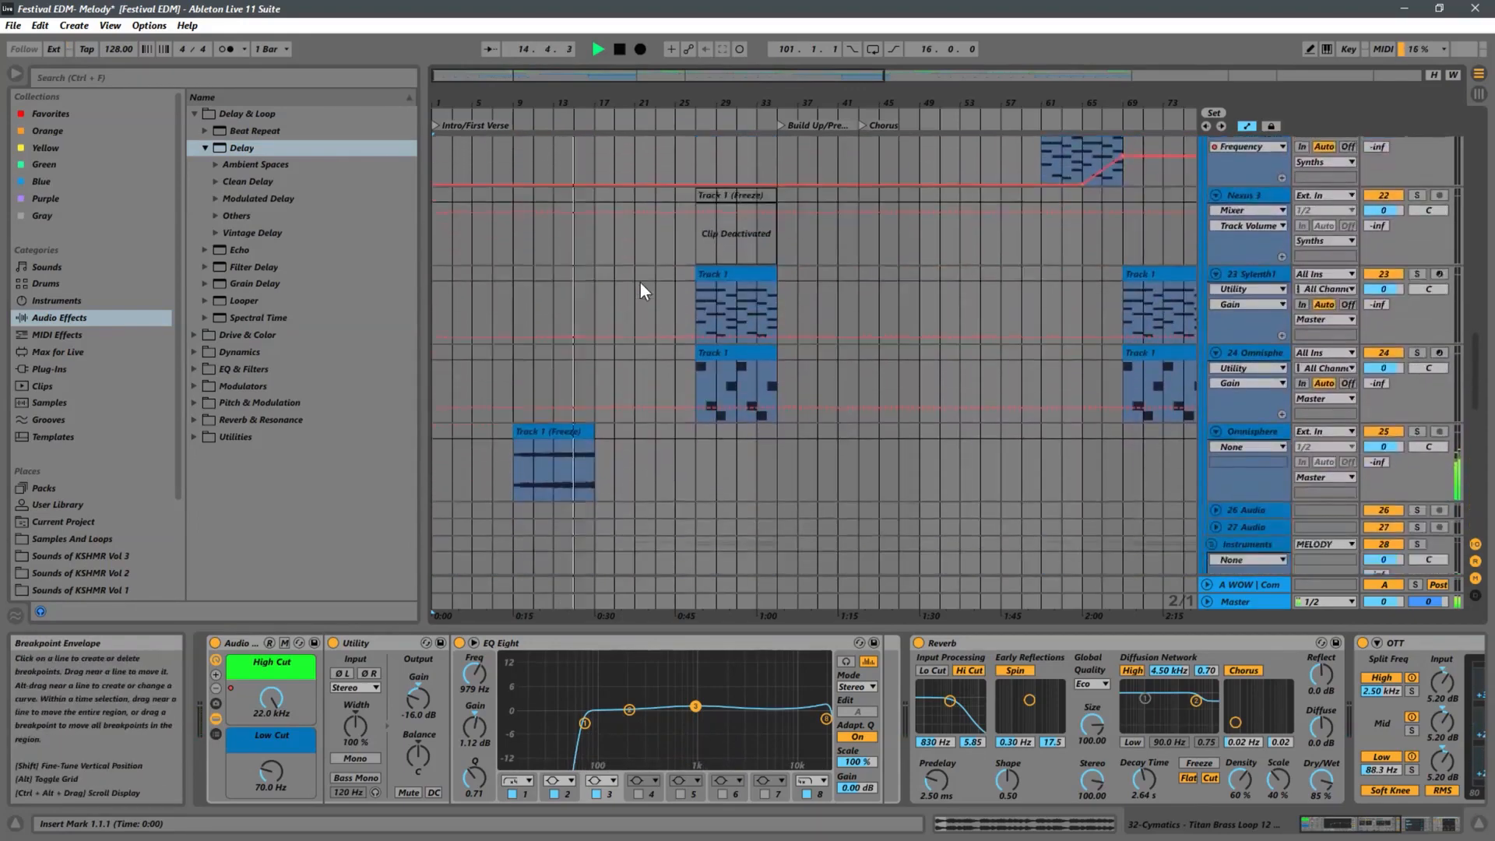
scroll(640, 283, down, 8)
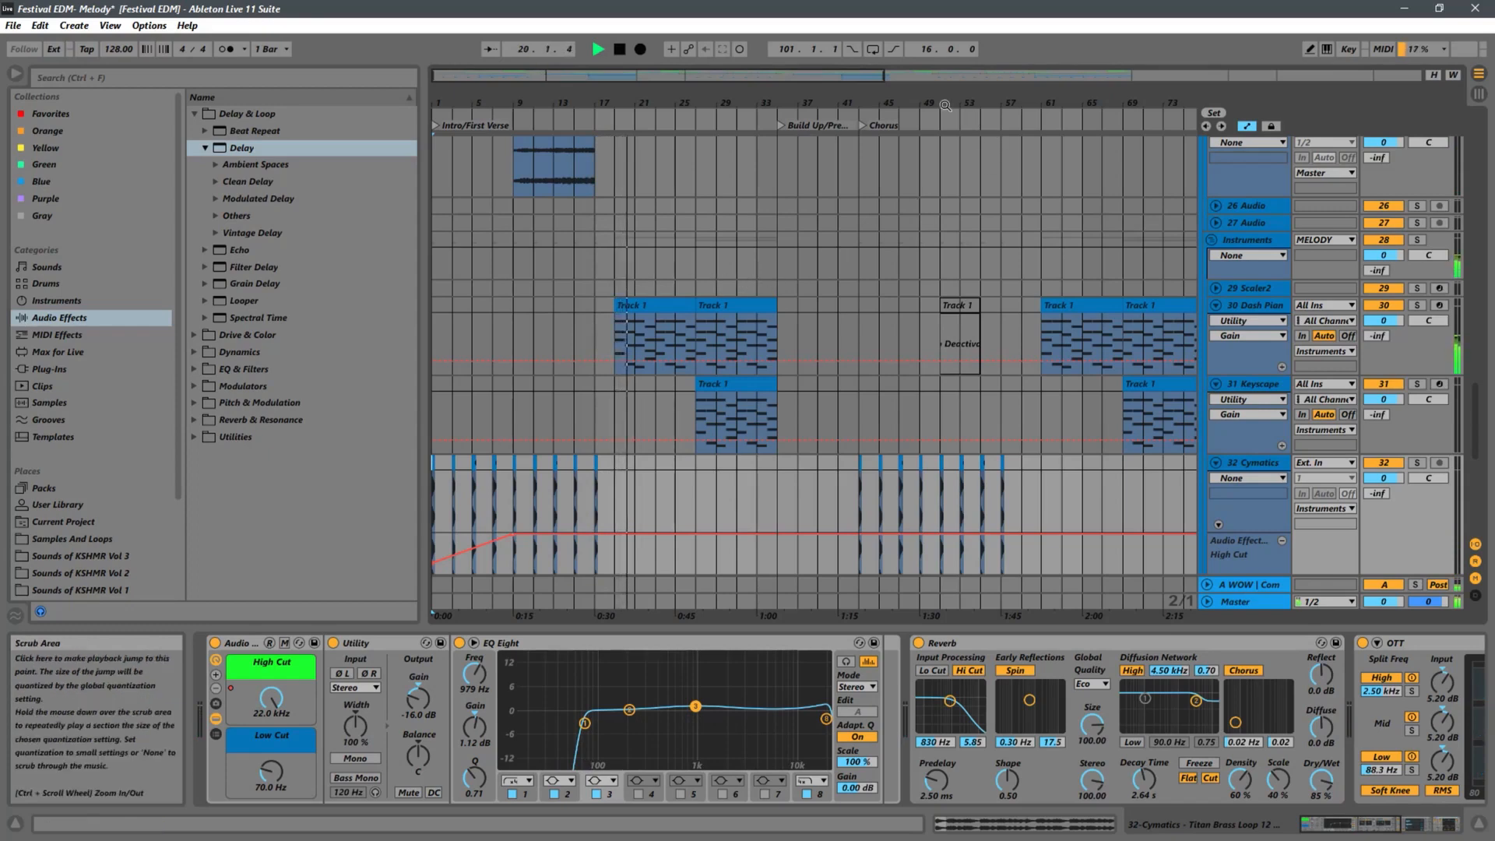
drag(944, 105, 804, 81)
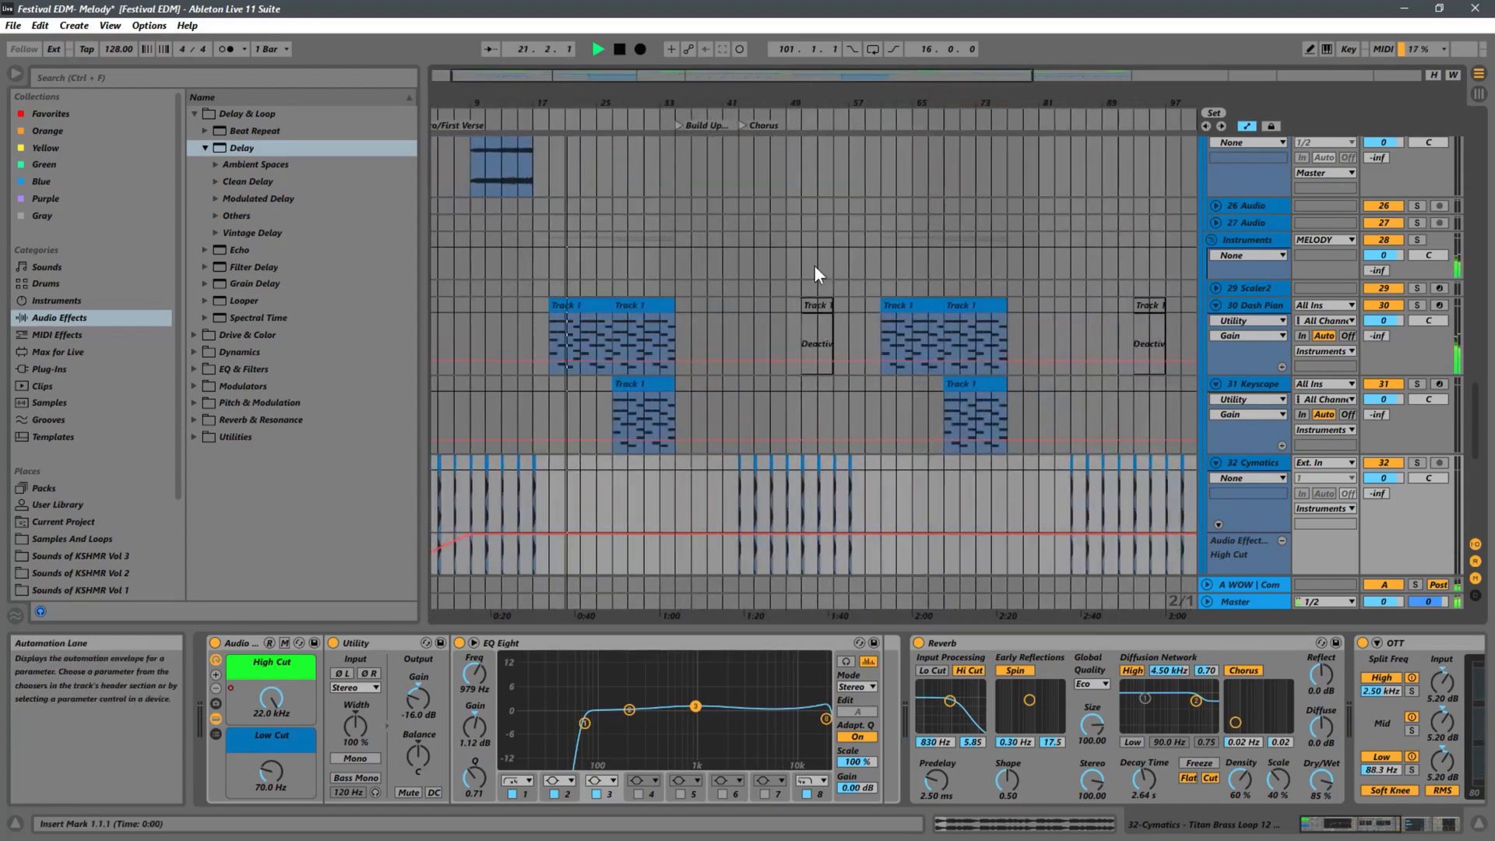
click(1215, 305)
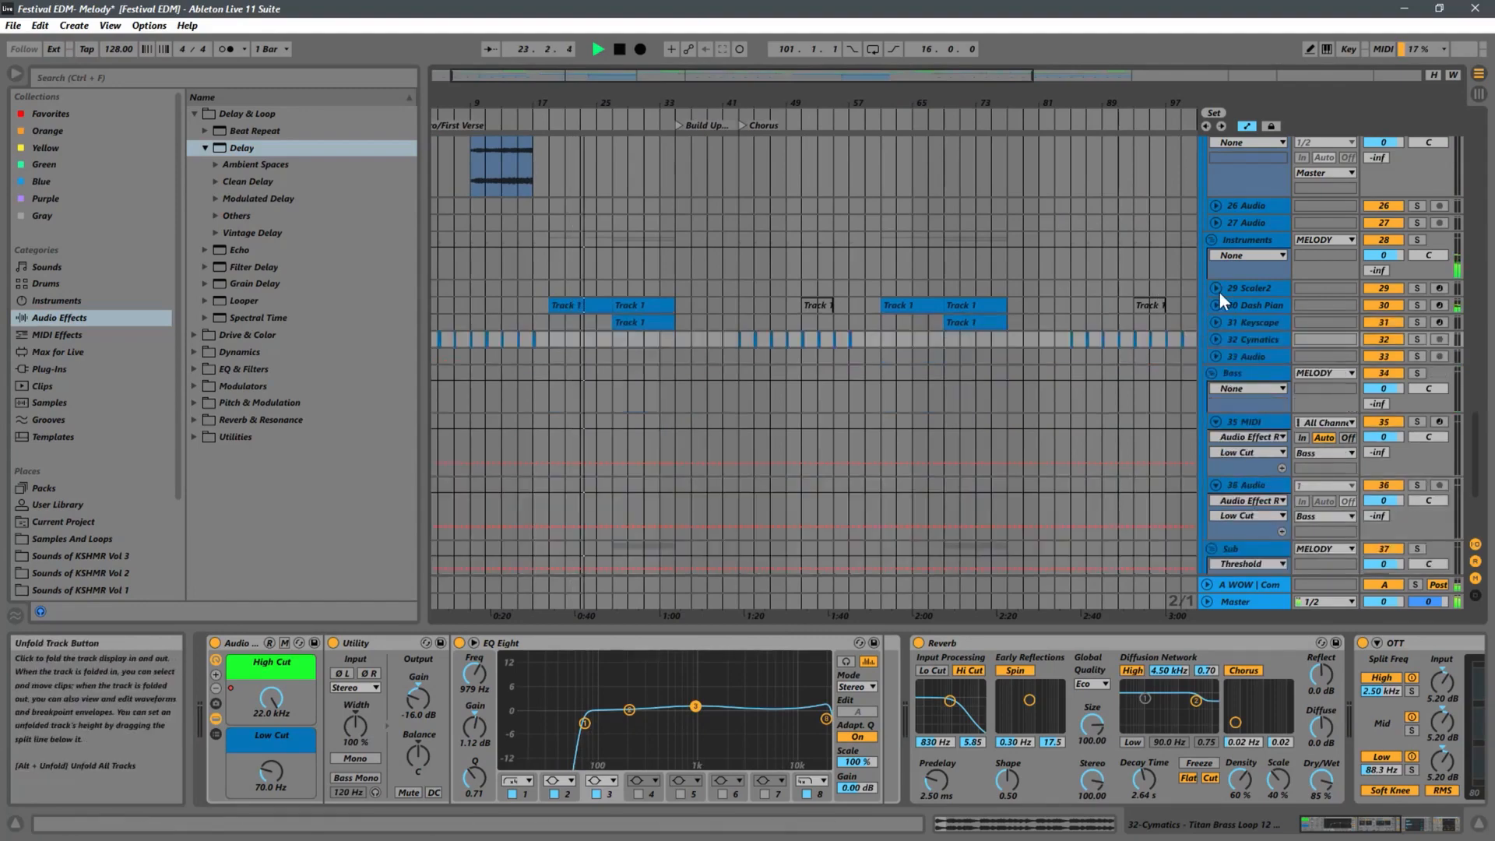
click(1217, 289)
scroll(1217, 305, down, 3)
click(1213, 241)
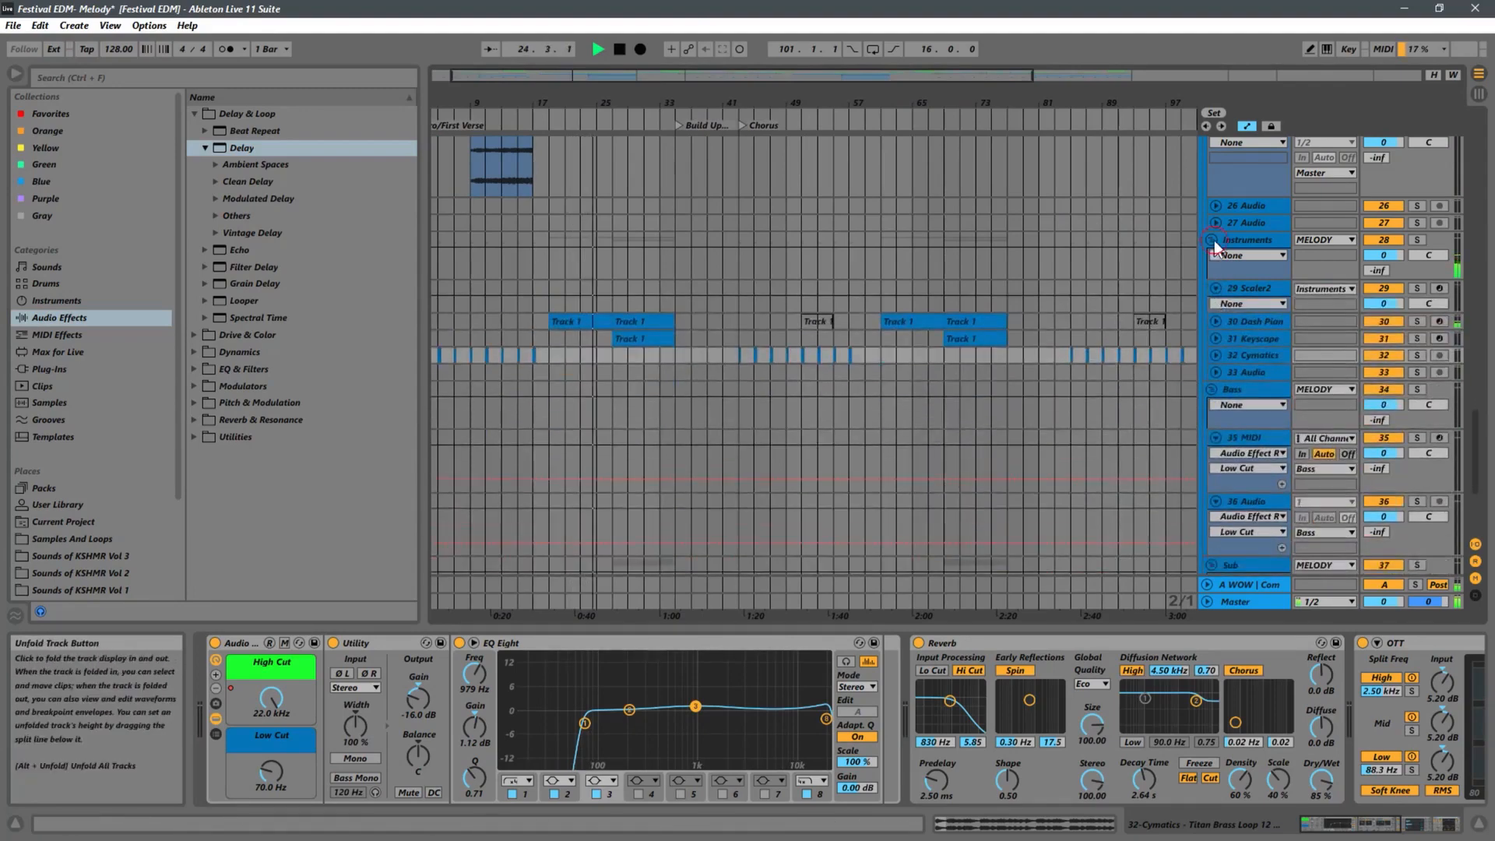
Fold all the drum tracks and bring the whole arrangement from the intro to the outro into view
scroll(1227, 306, up, 3)
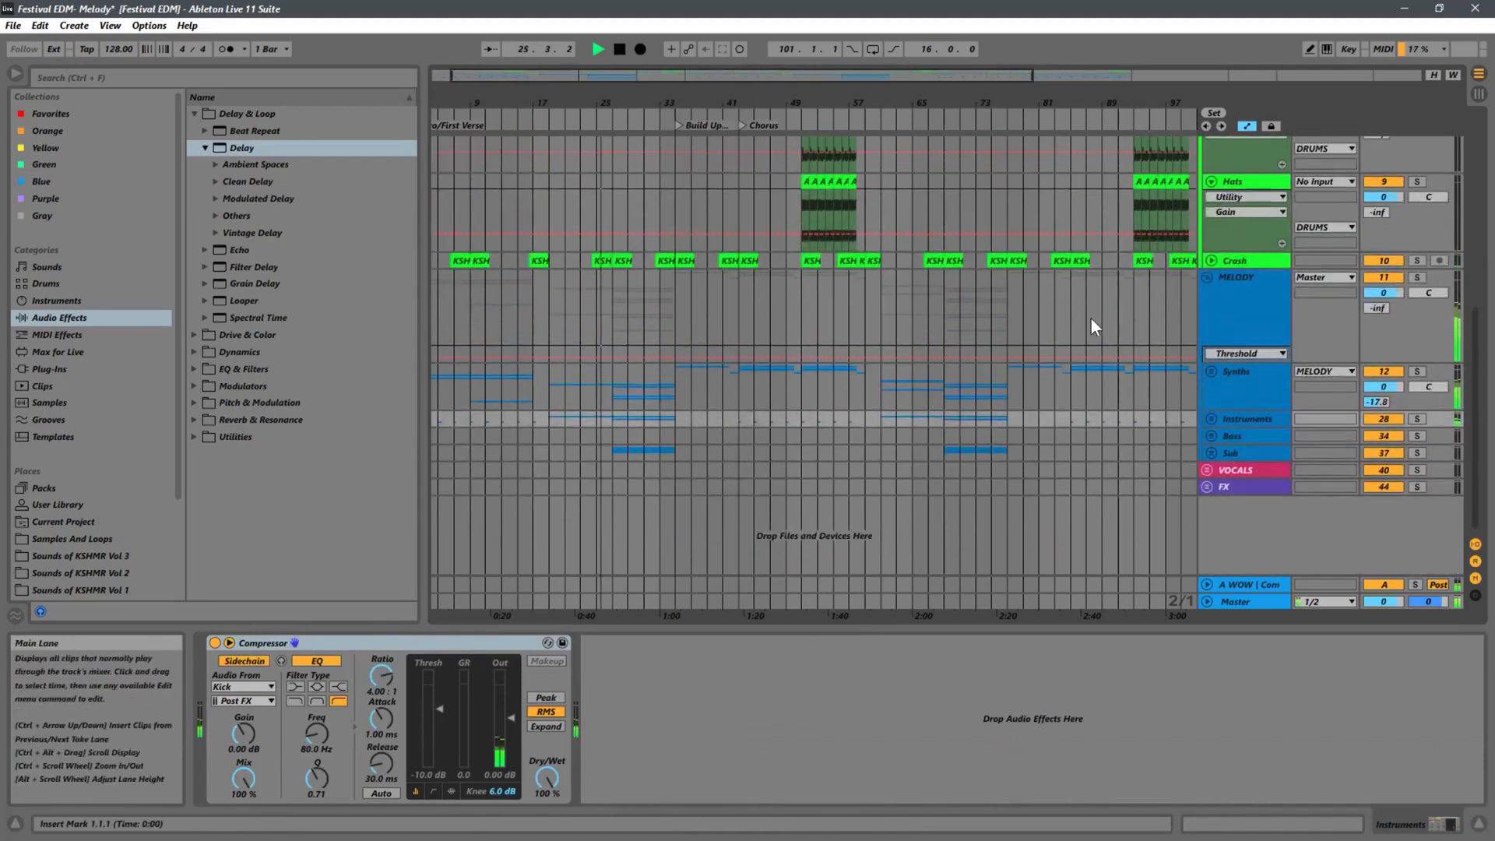
scroll(1097, 319, up, 2)
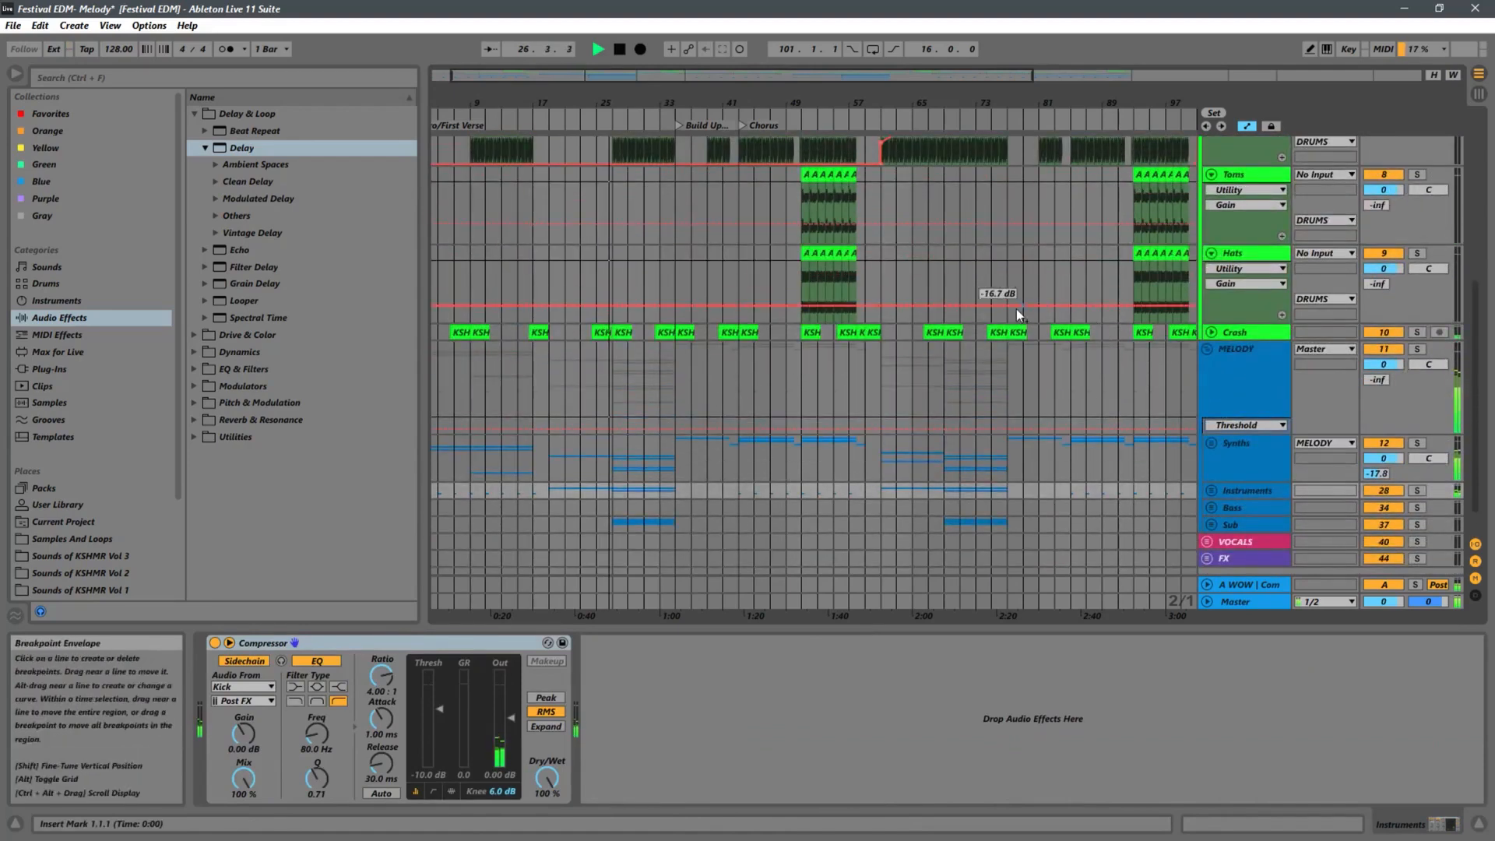
alt+click(1210, 252)
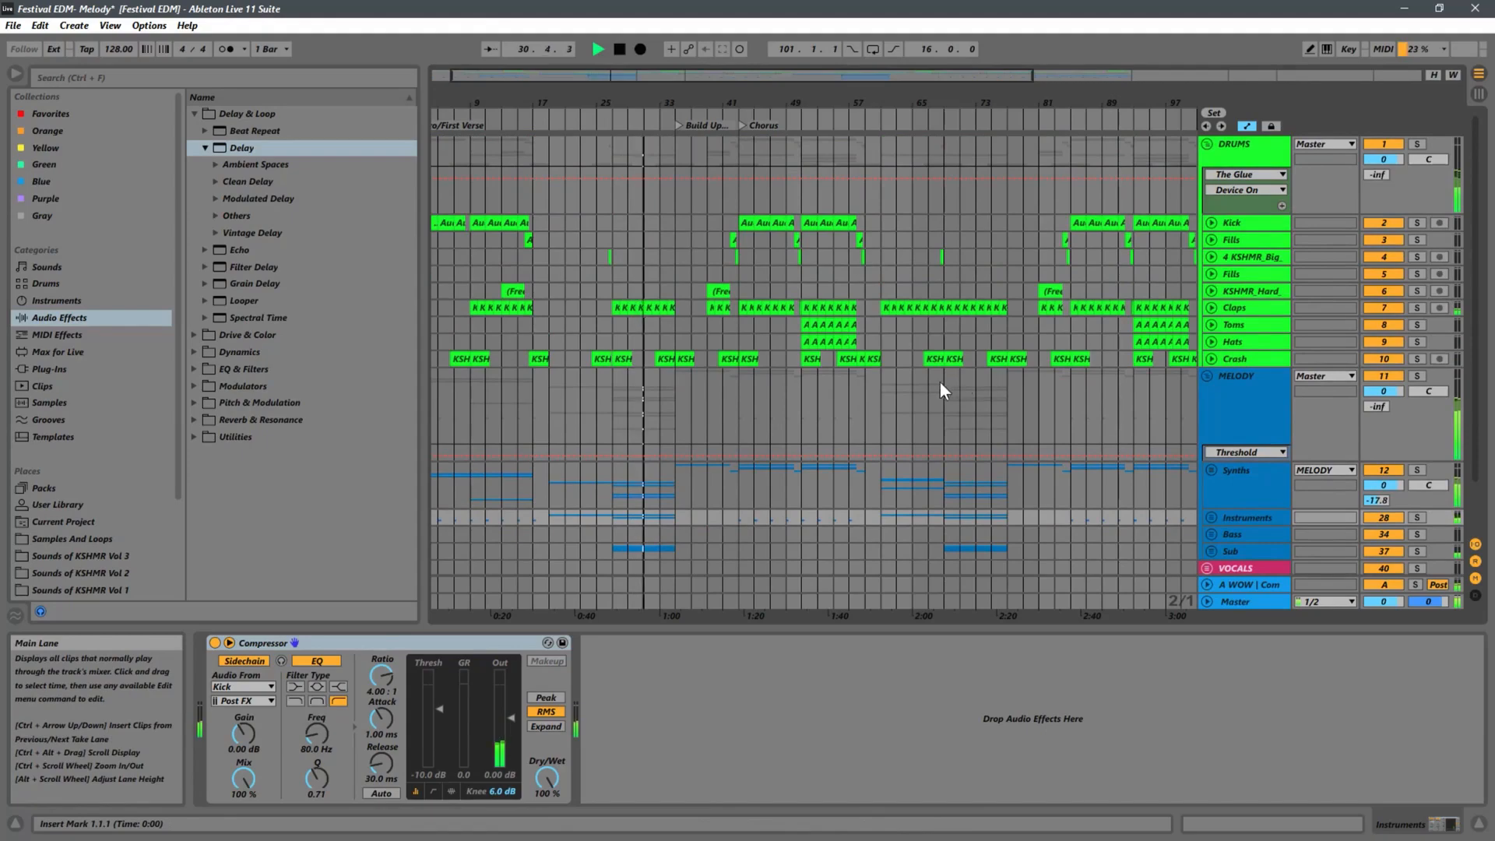
click(1095, 104)
drag(1095, 104, 985, 31)
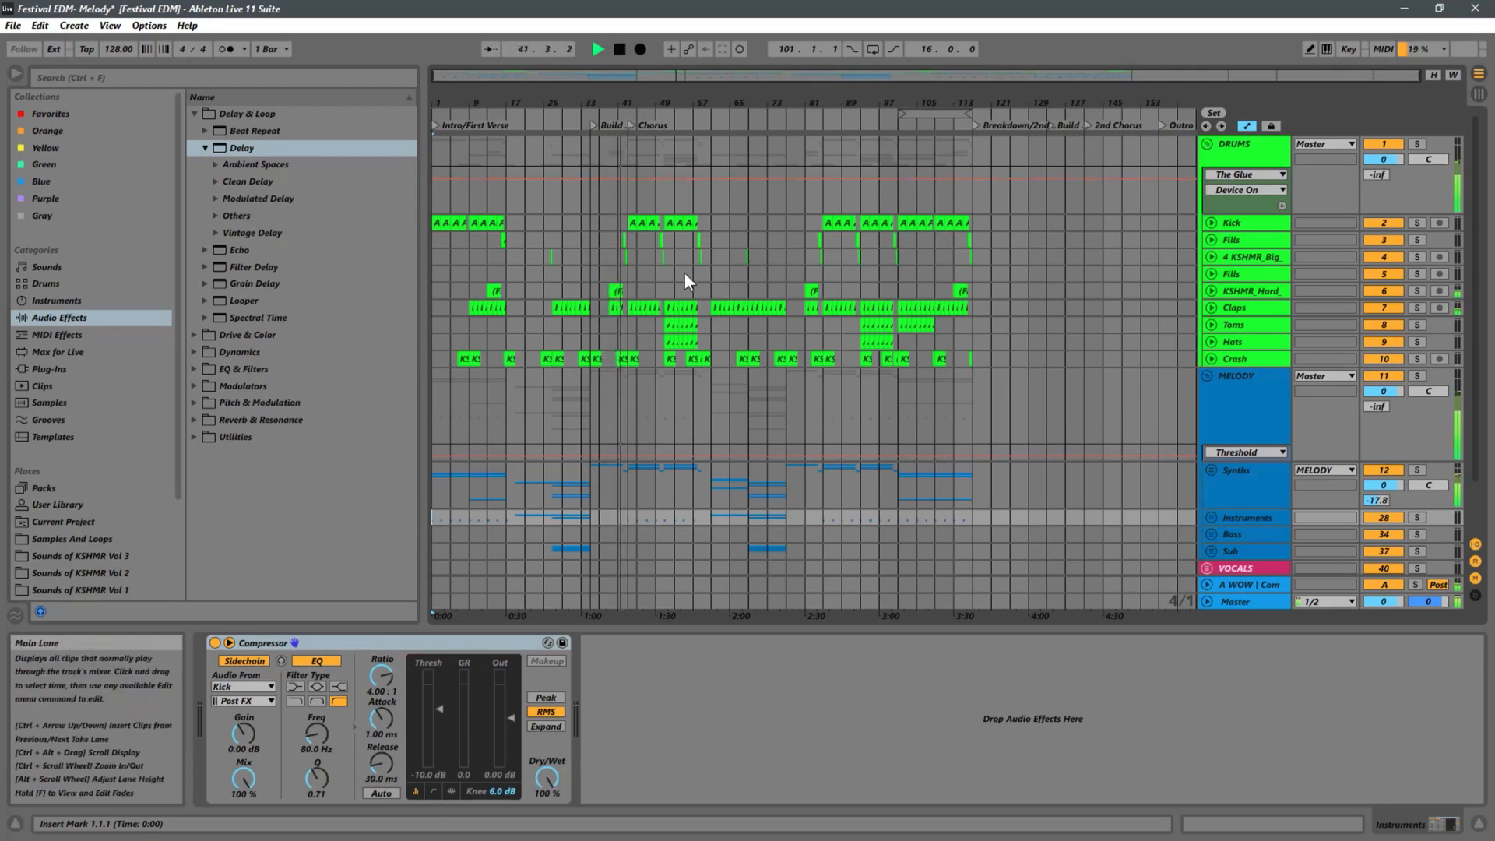
Unfold the drum tracks and expand the Synths group to show its Nexus and Spire tracks
alt+click(1211, 240)
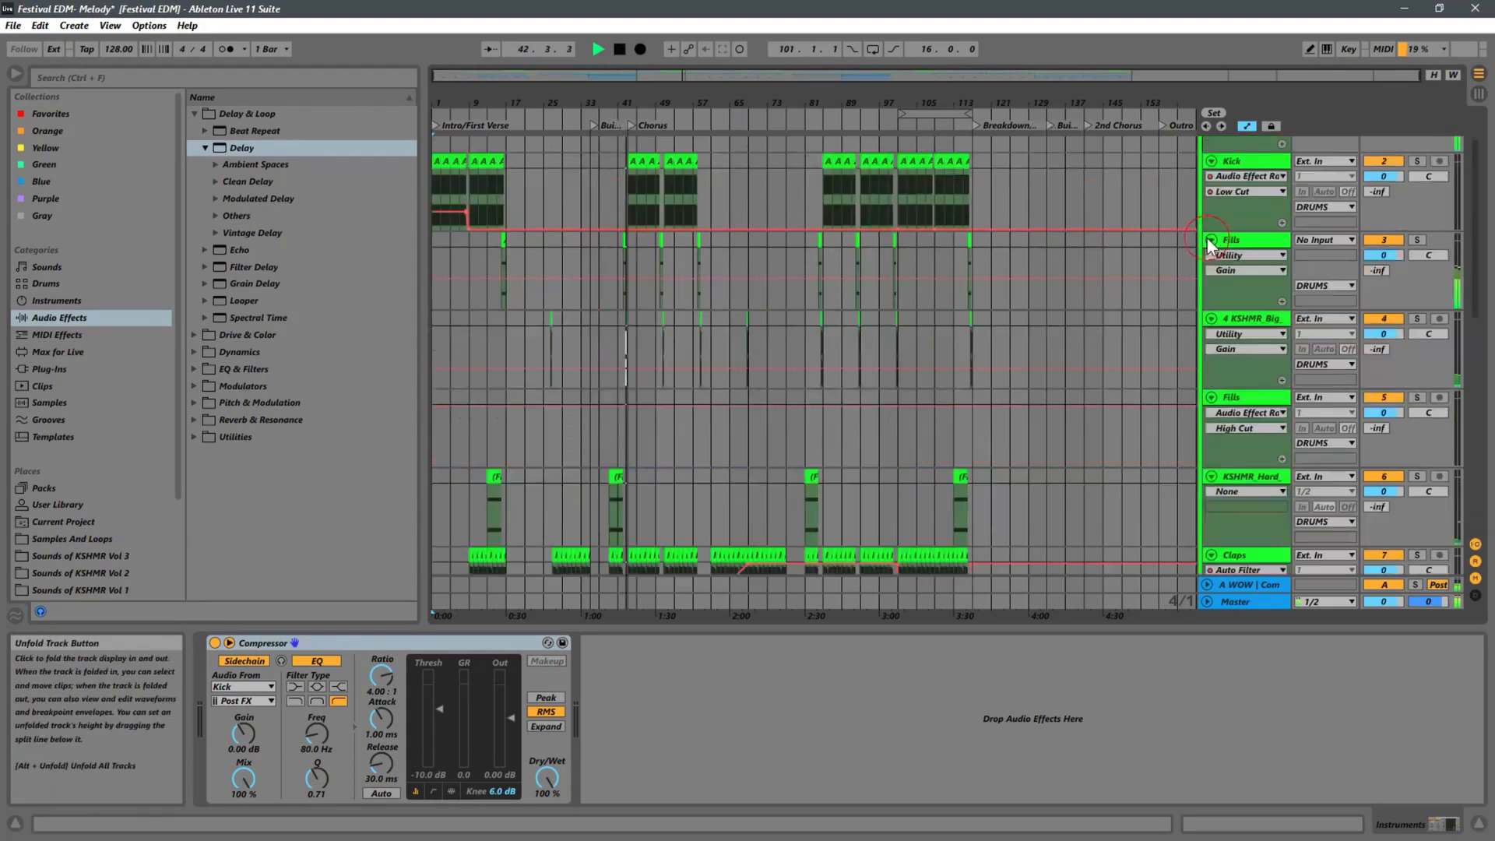
scroll(801, 269, down, 2)
scroll(795, 271, down, 5)
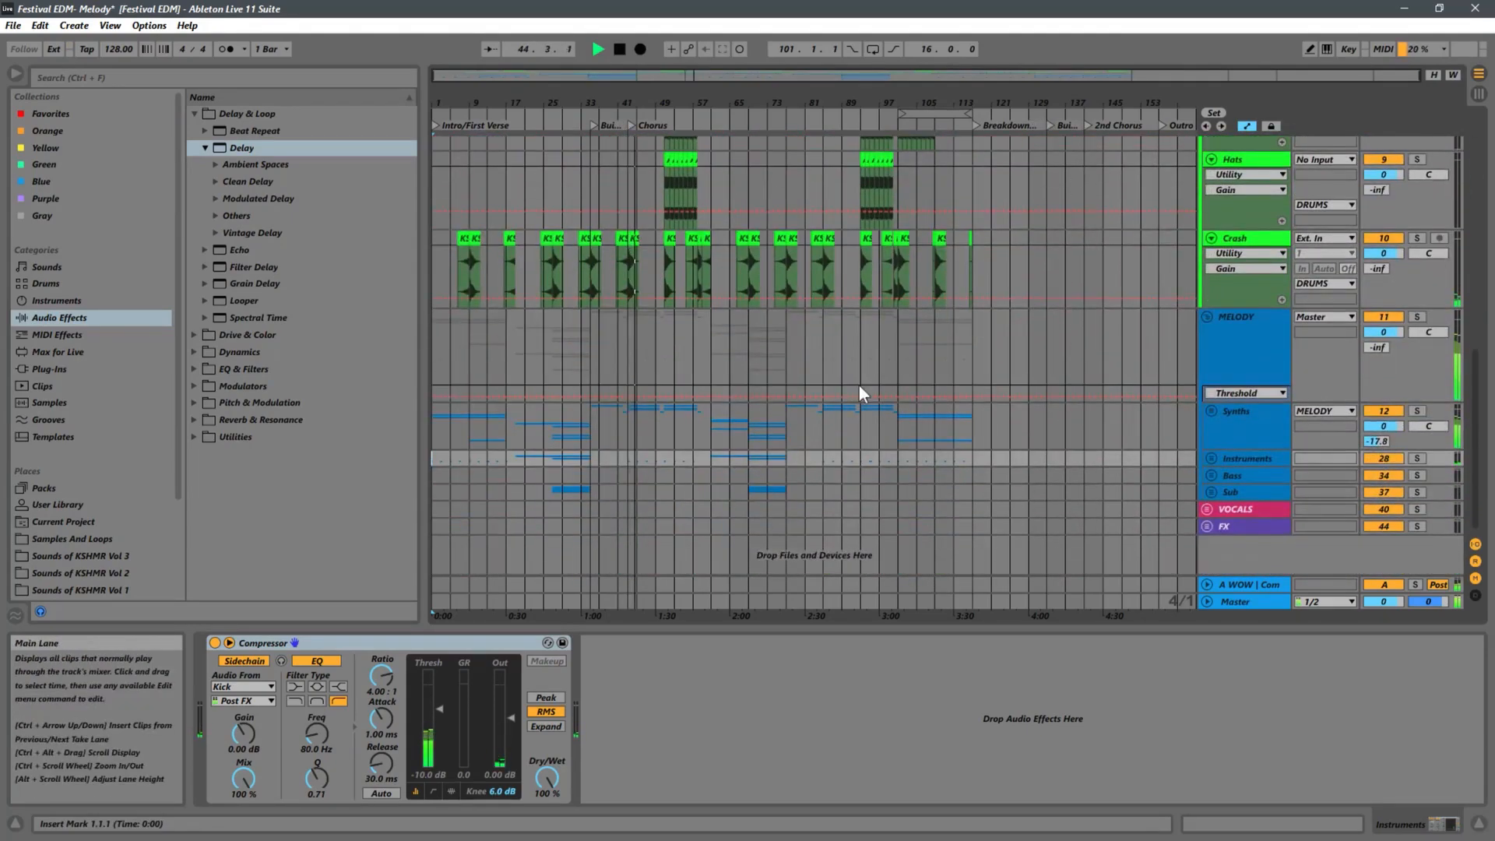
click(1211, 413)
scroll(928, 400, down, 3)
scroll(826, 405, down, 4)
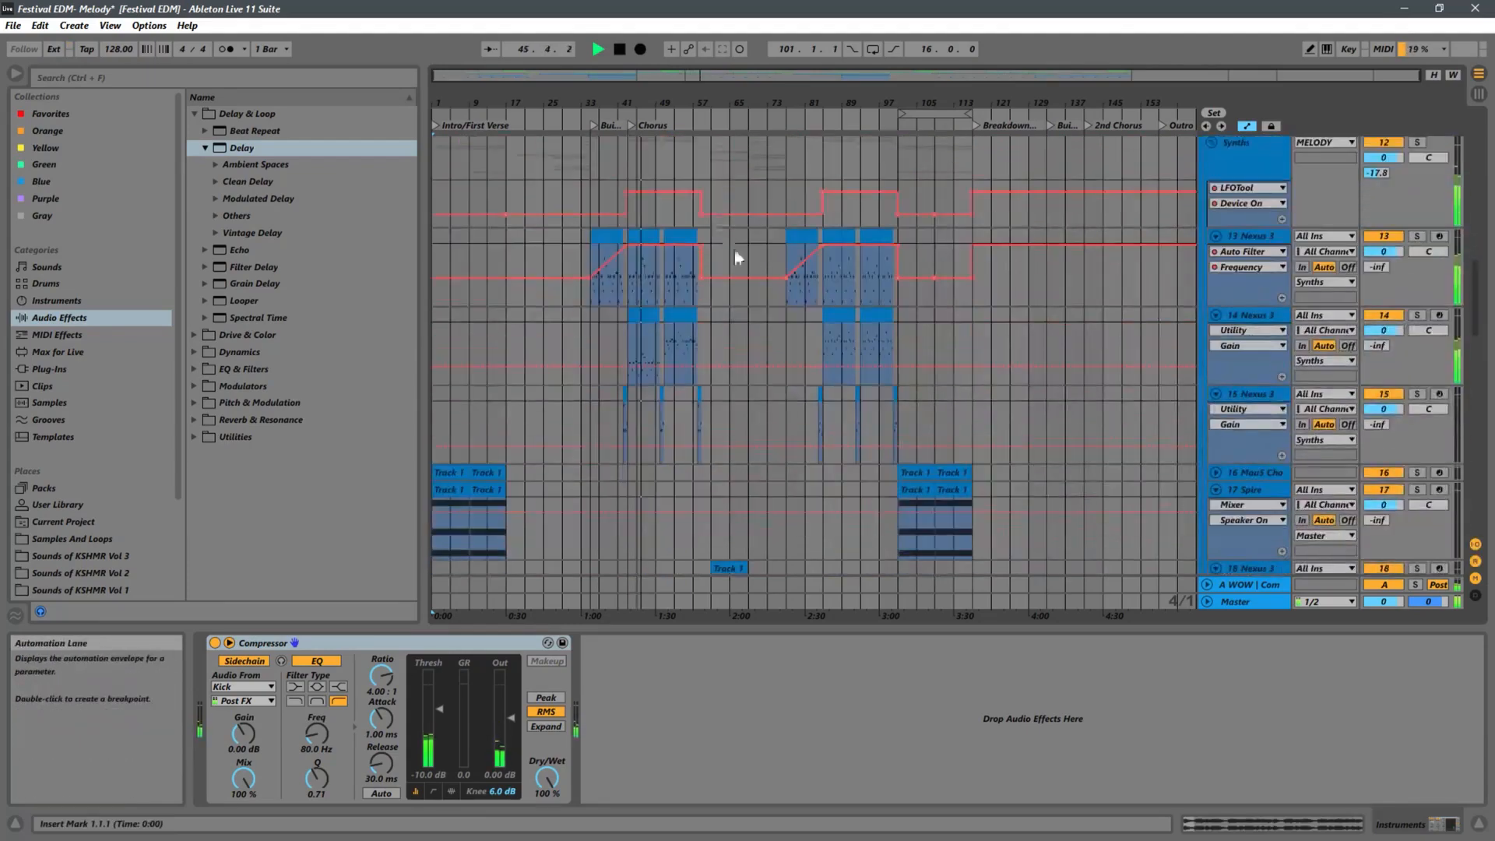
Lower the Utility gain on track 18 Nexus 3, which carries the melody clip after the first drop, to -29.4 dB
drag(650, 96, 734, 244)
drag(877, 101, 790, 70)
drag(1006, 106, 766, 92)
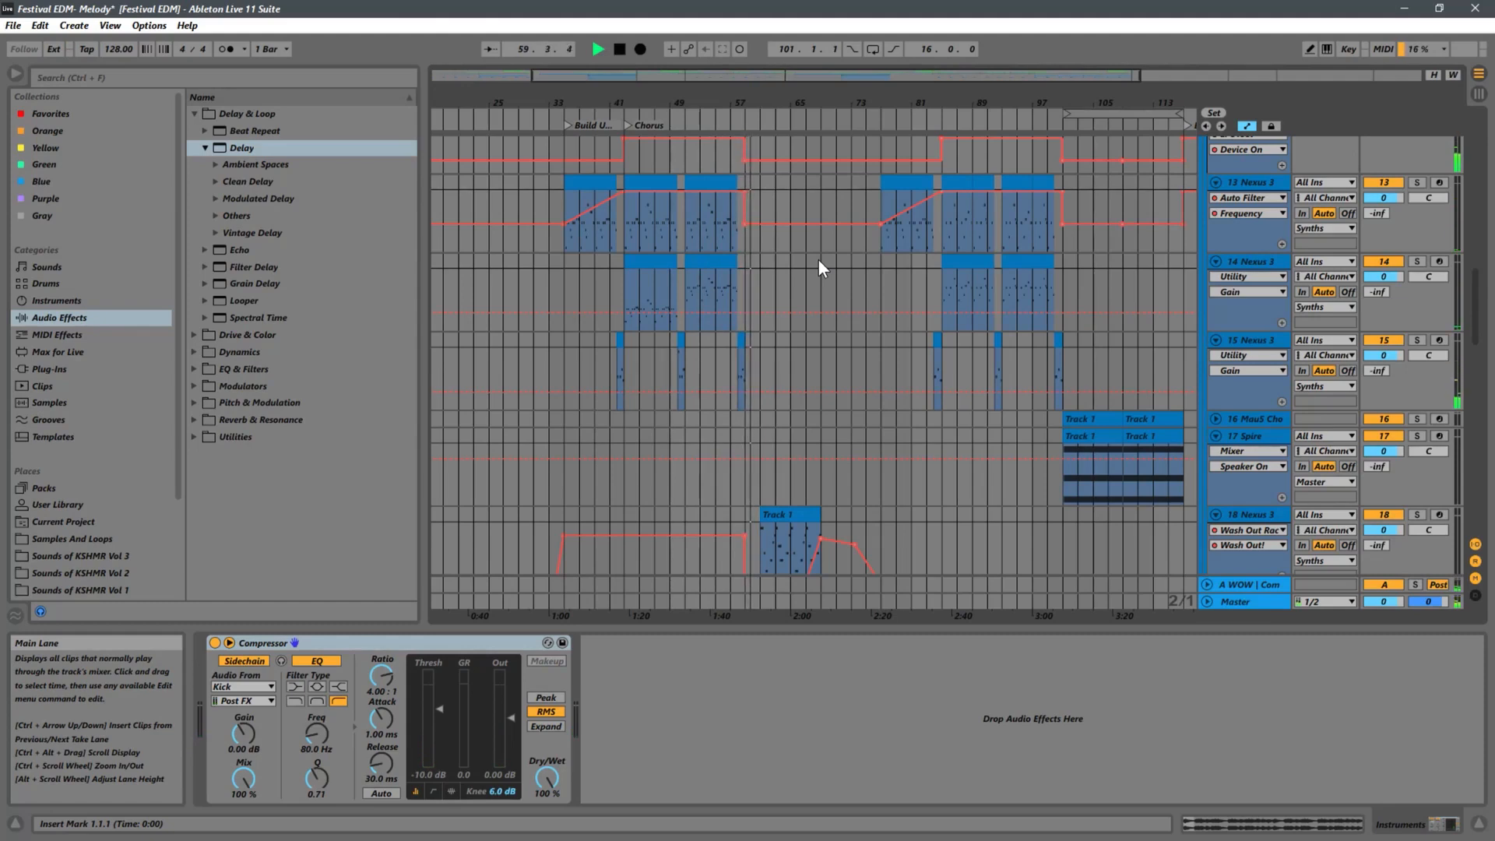
scroll(791, 280, down, 2)
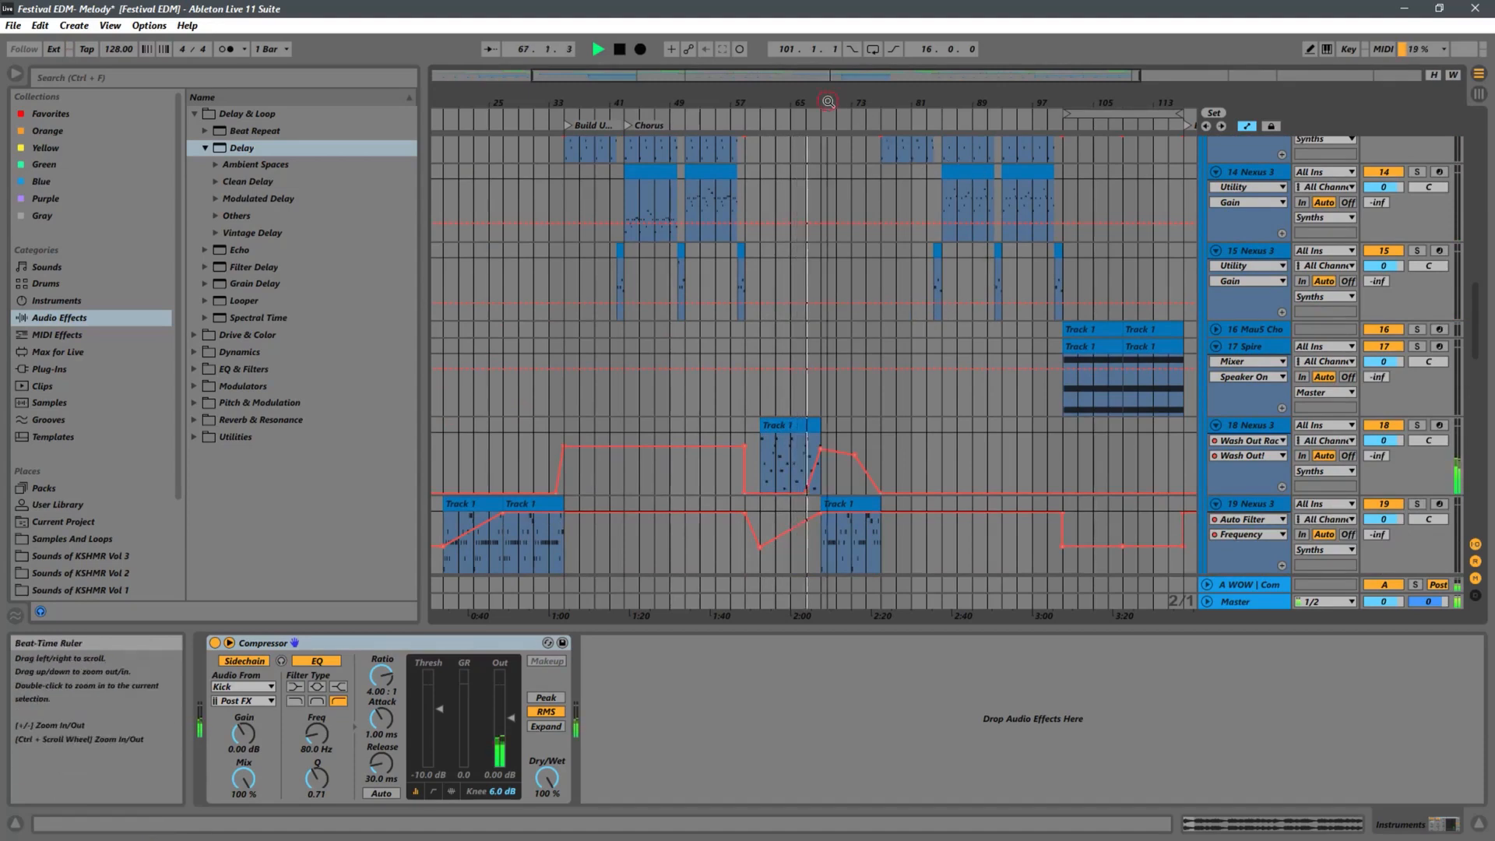
drag(830, 102, 794, 152)
scroll(803, 308, down, 1)
scroll(802, 306, down, 2)
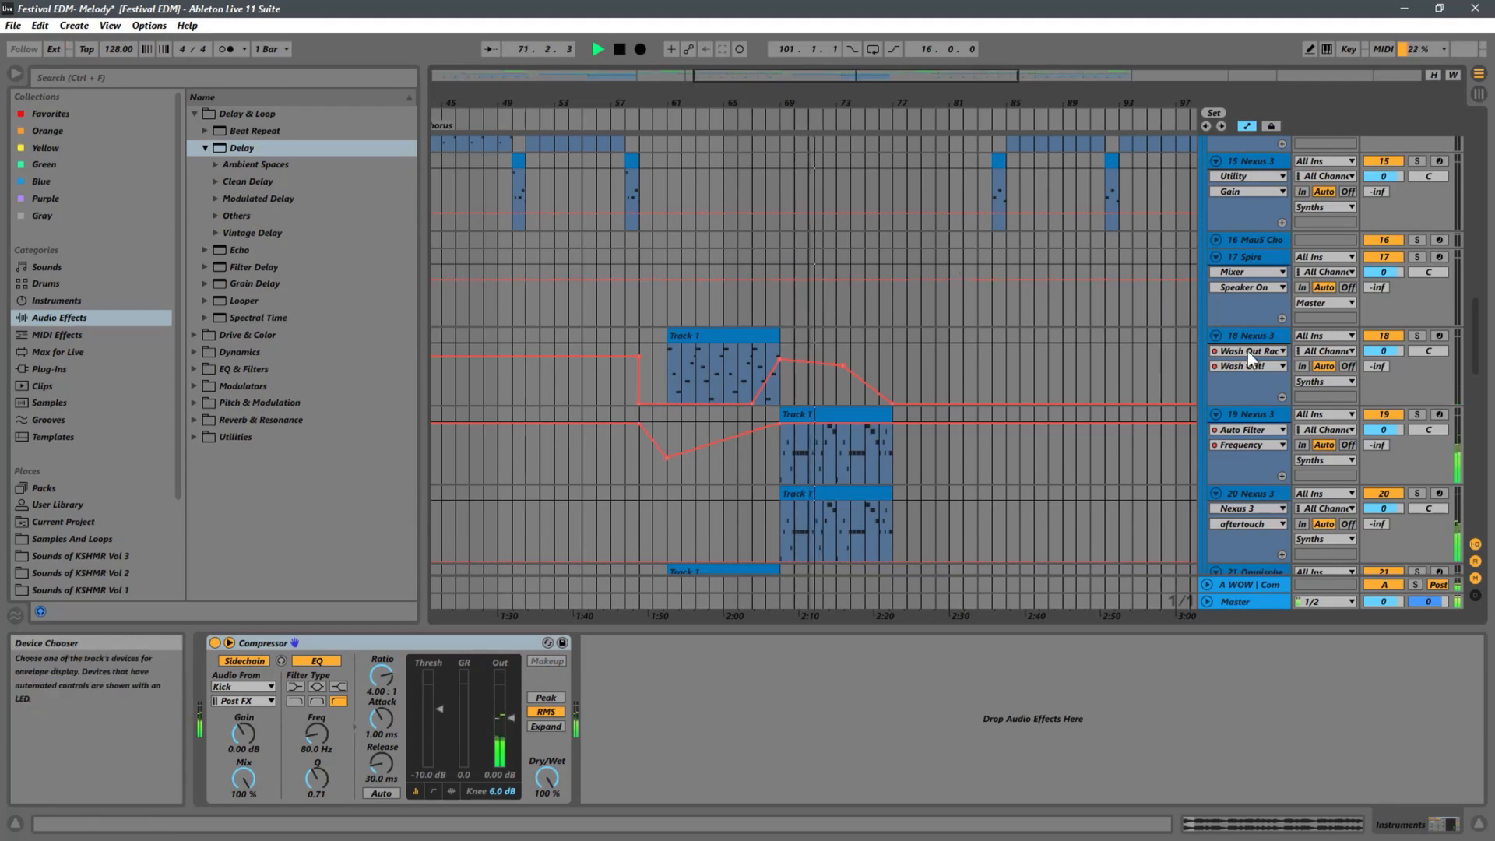
click(1264, 339)
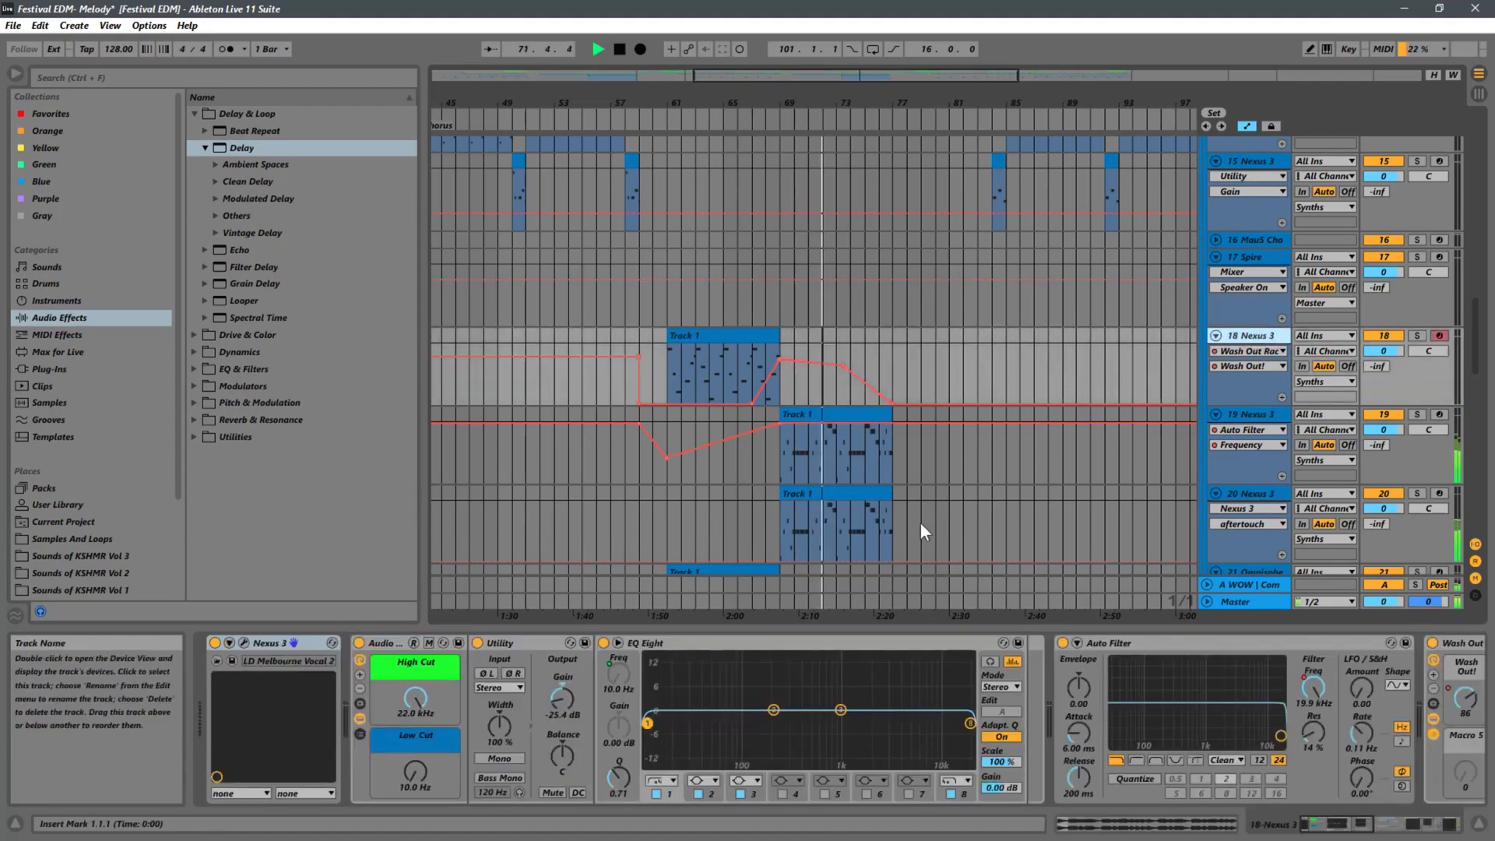
click(557, 705)
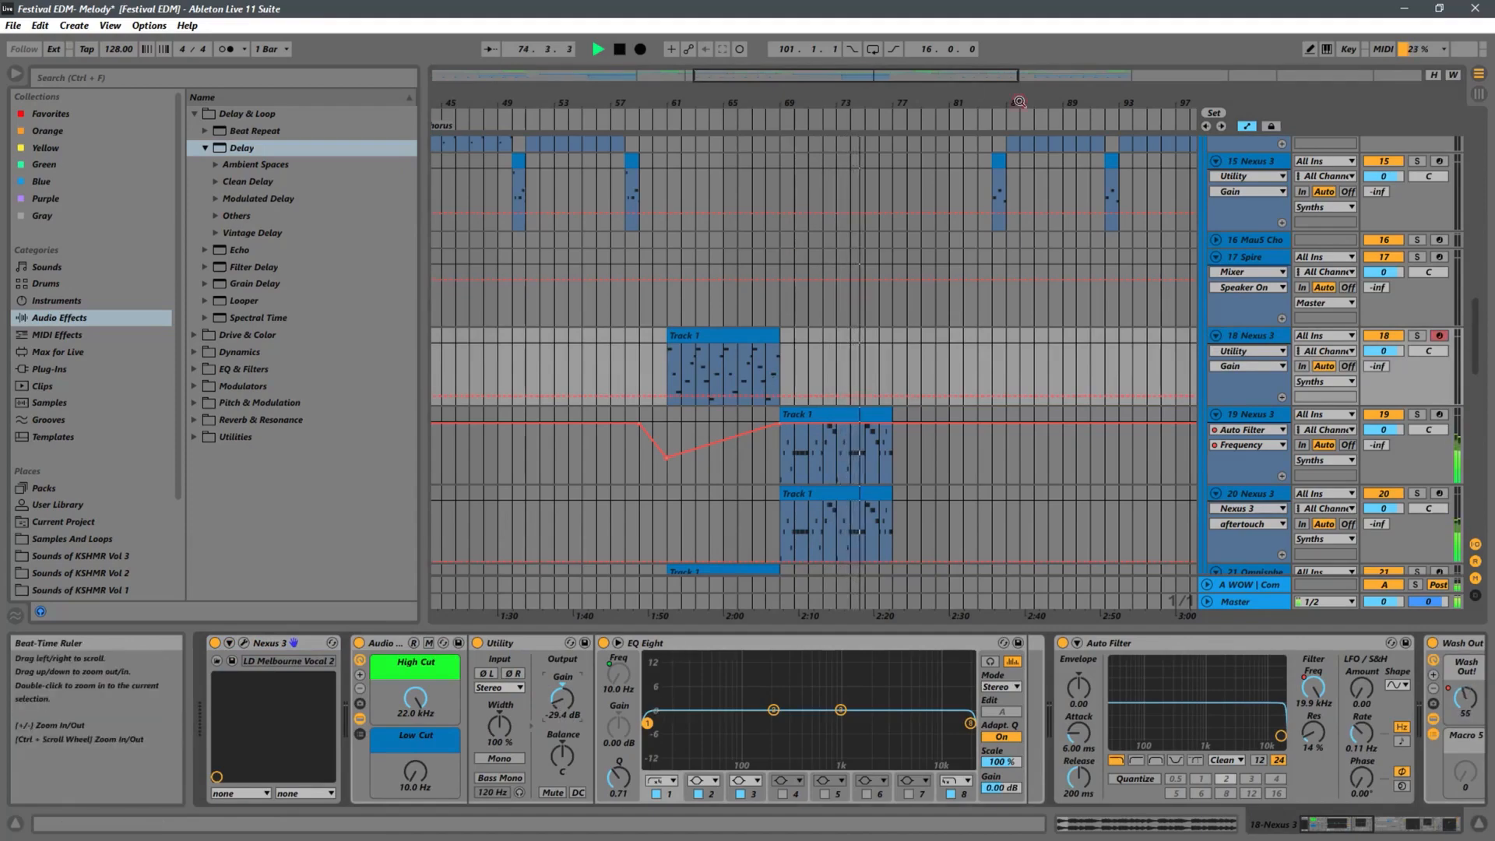
Examine the synth clips and filter automation from bar 61 through the second build-up and drop up to bar 101 during playback
drag(1006, 103, 841, 74)
scroll(832, 434, up, 2)
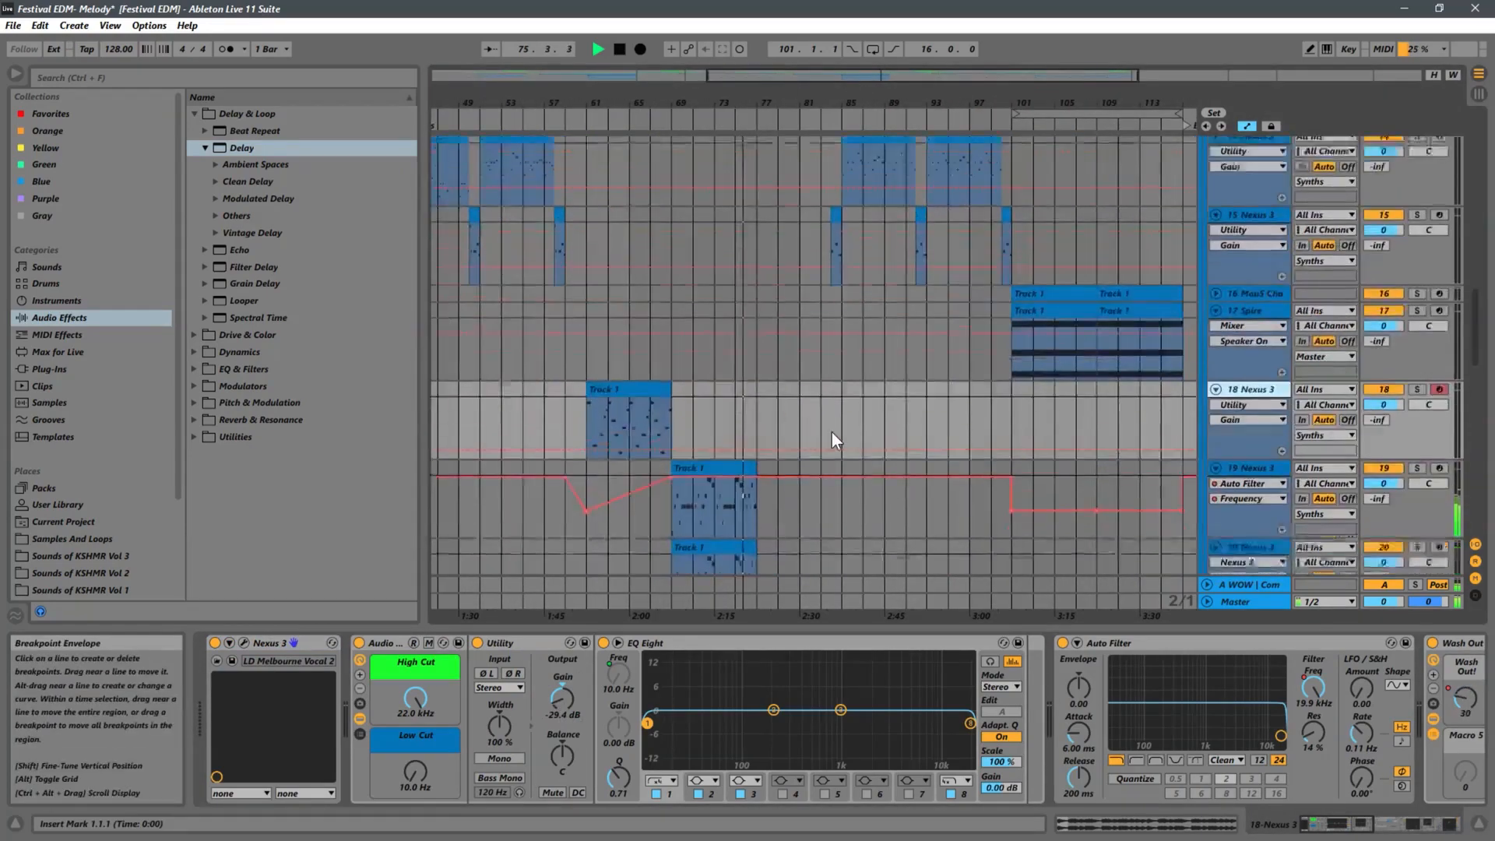
scroll(835, 434, up, 2)
scroll(839, 436, down, 2)
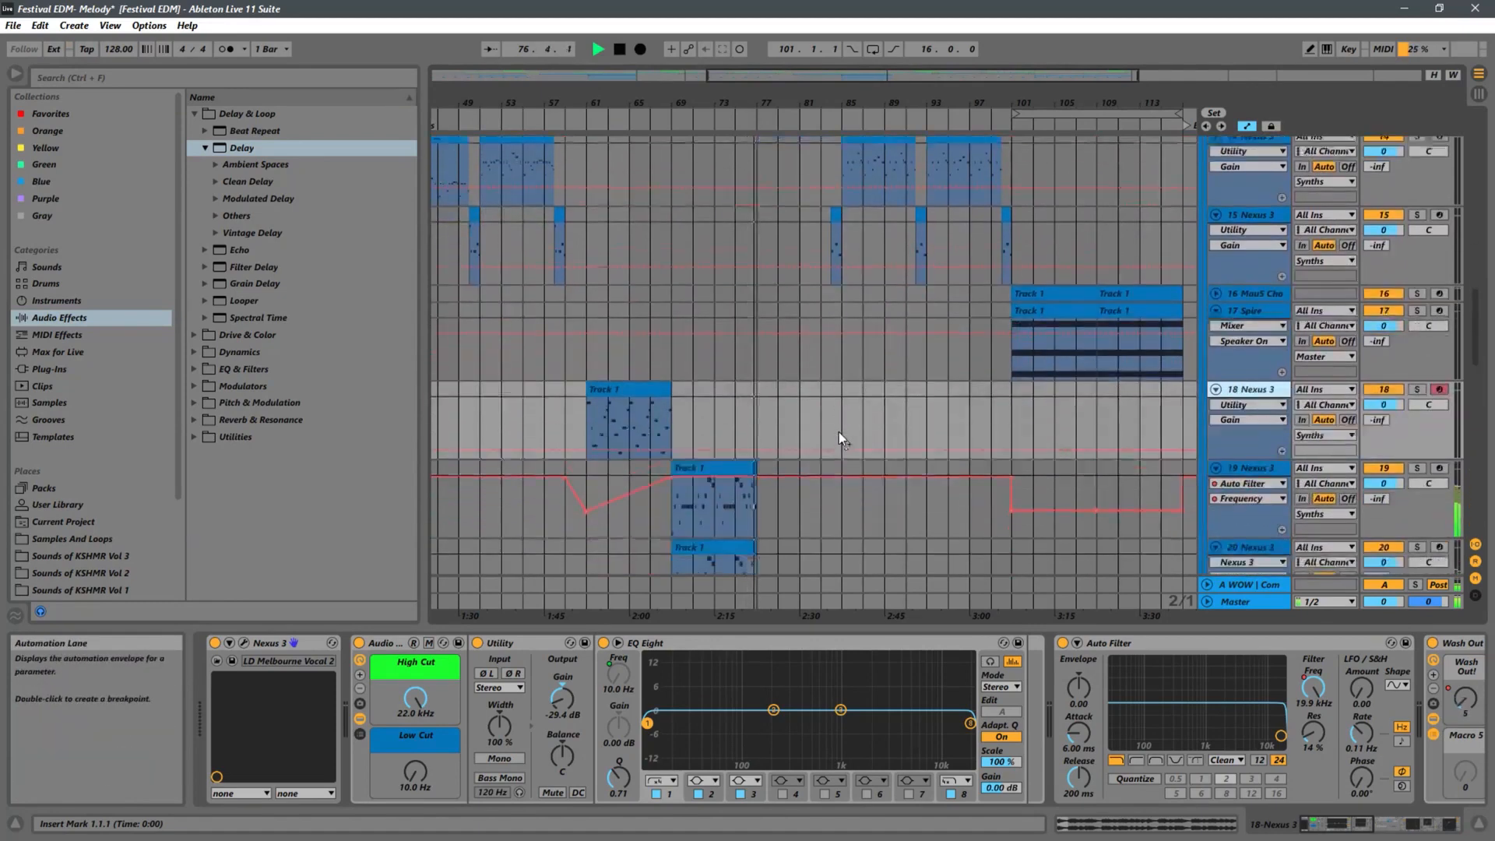
scroll(839, 436, down, 2)
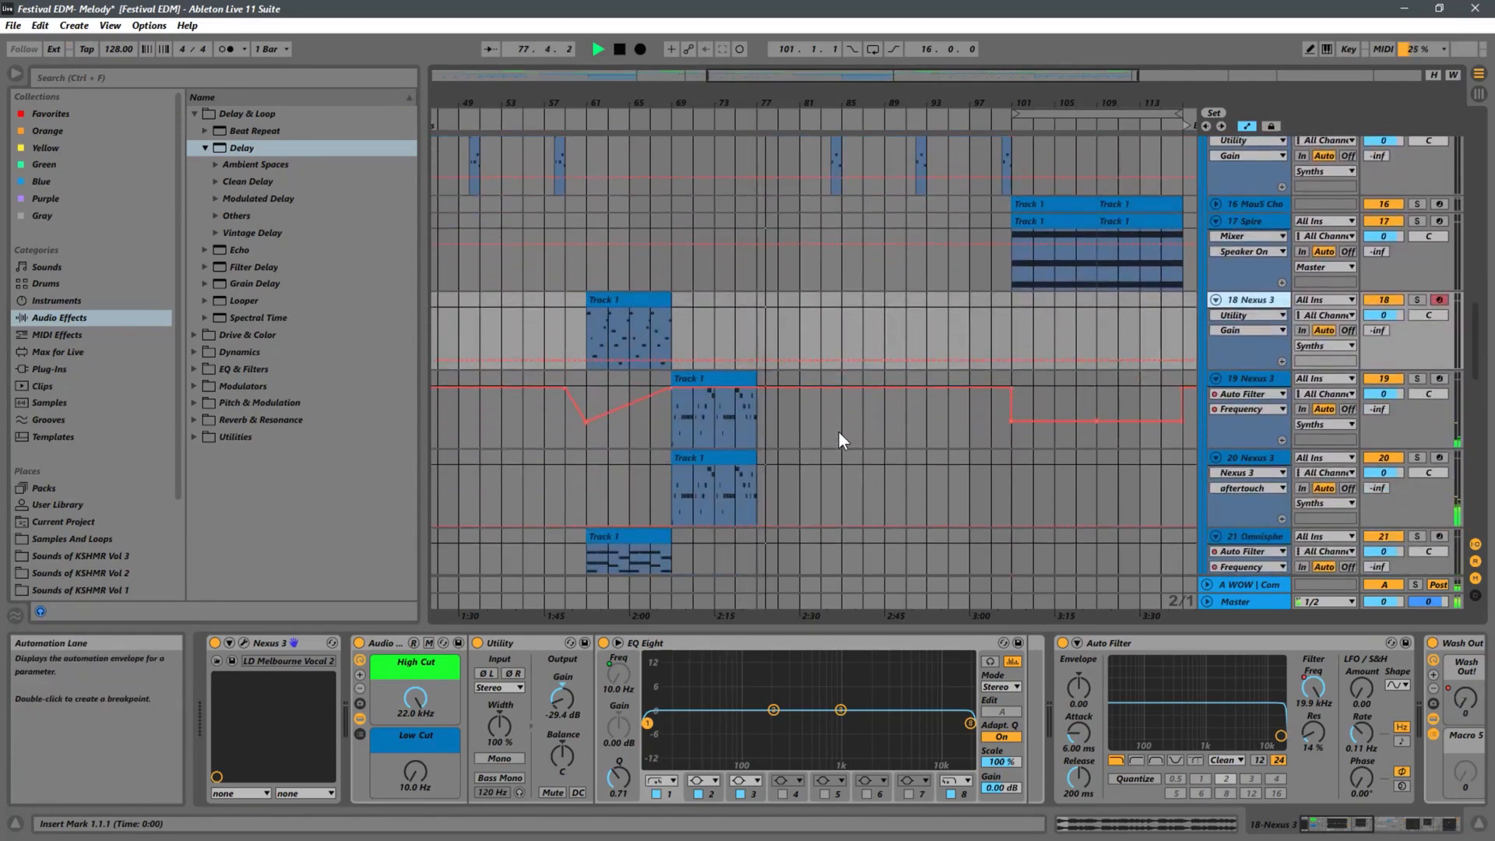
scroll(839, 432, up, 4)
scroll(839, 434, down, 4)
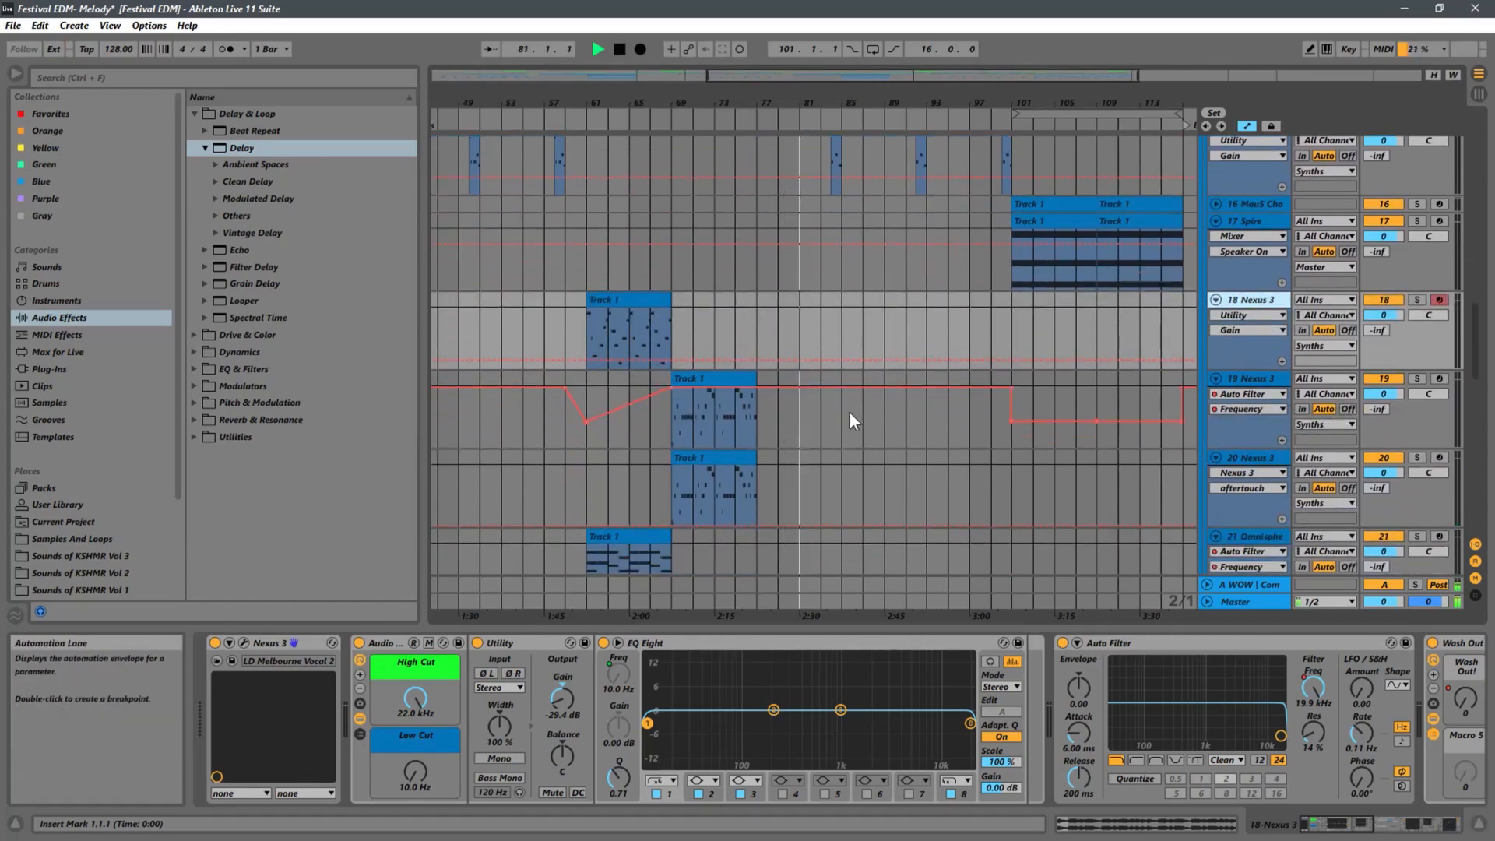
scroll(847, 411, up, 6)
scroll(867, 410, up, 2)
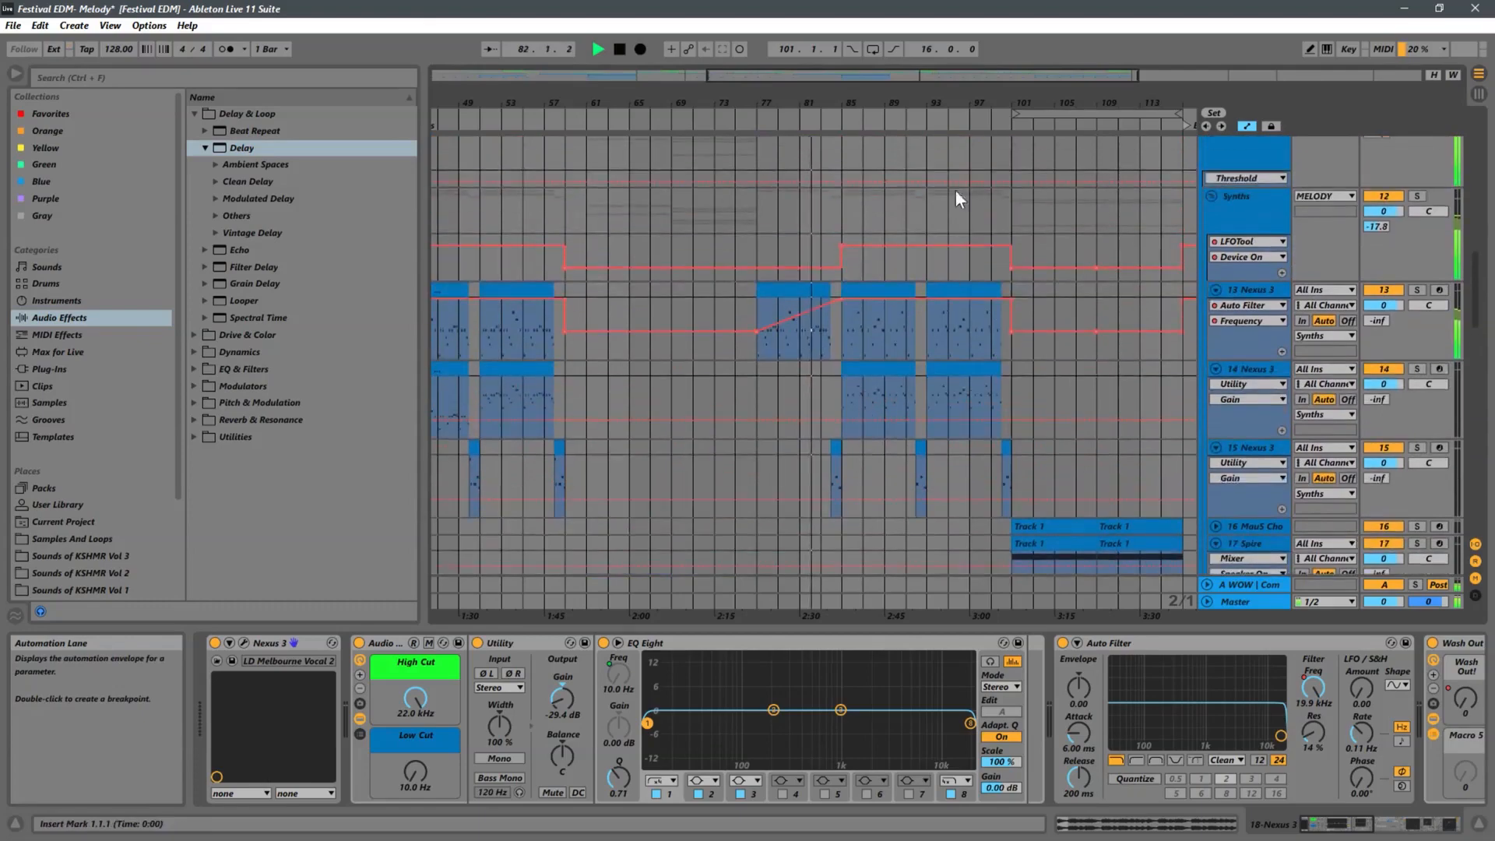
drag(848, 103, 623, 143)
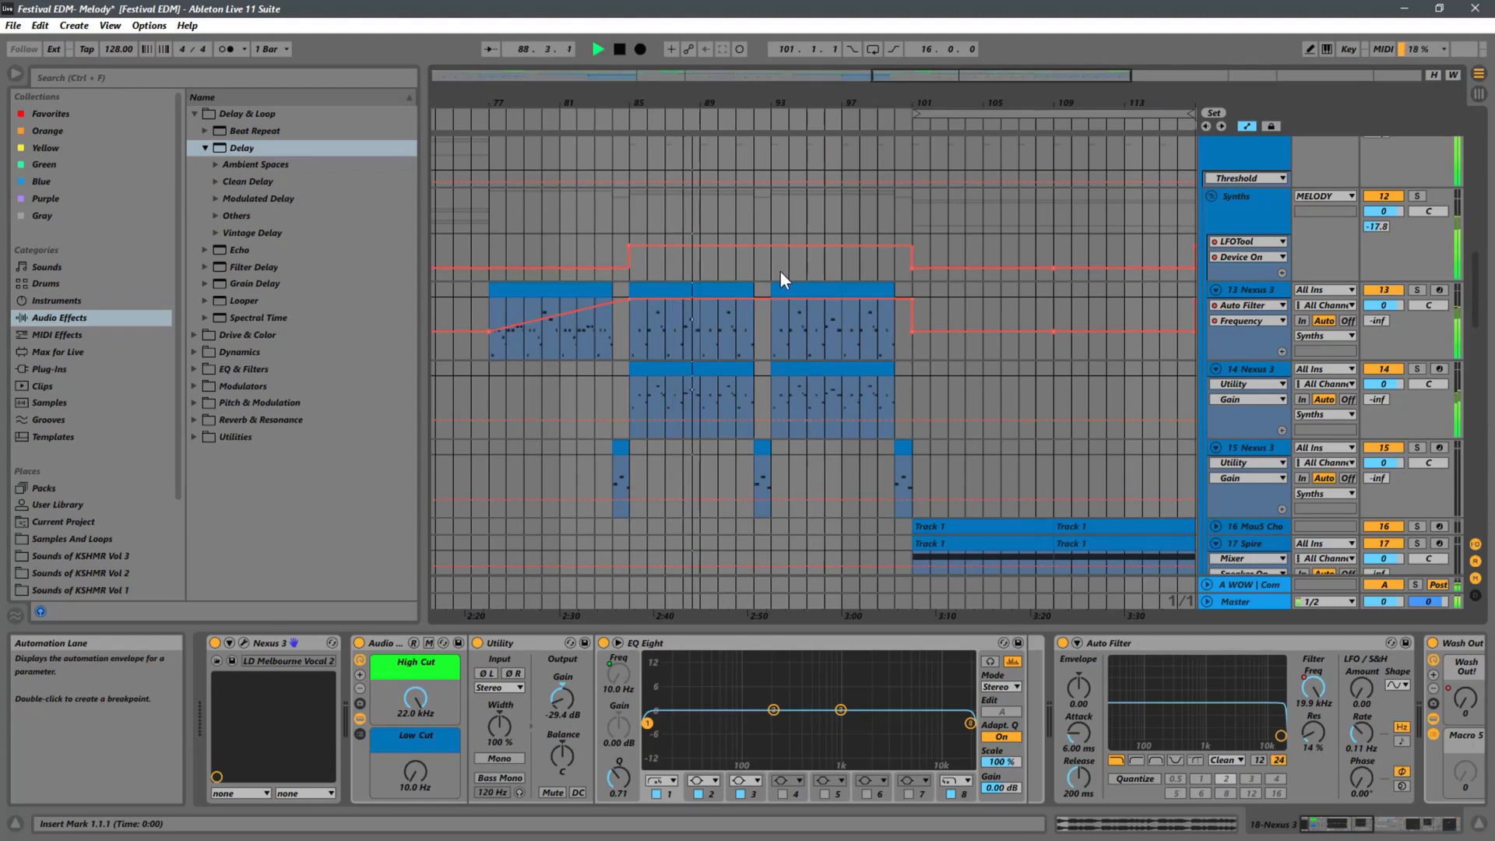
scroll(780, 271, right, 3)
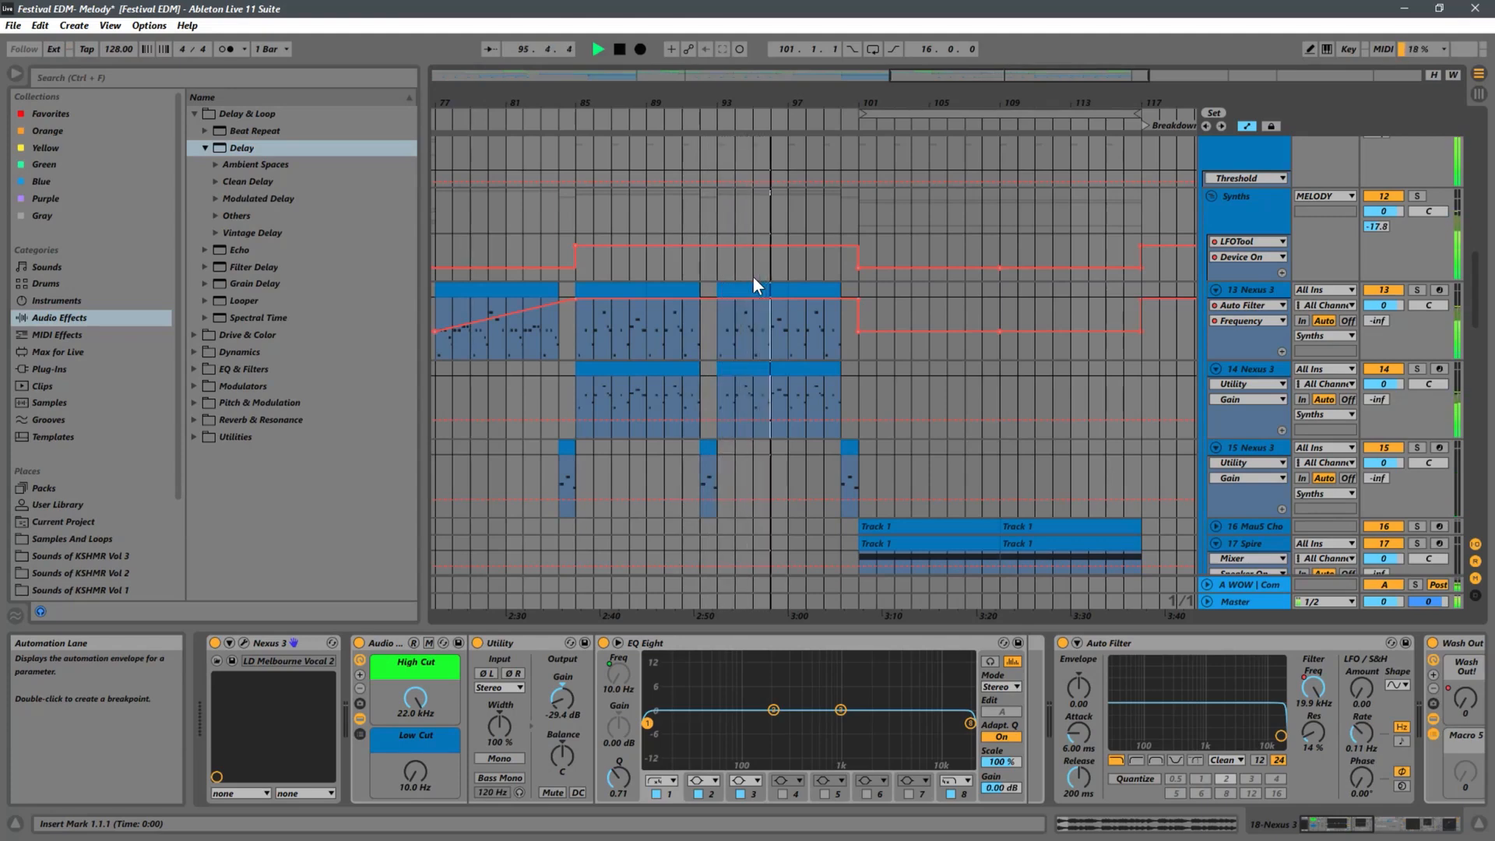
scroll(862, 296, down, 3)
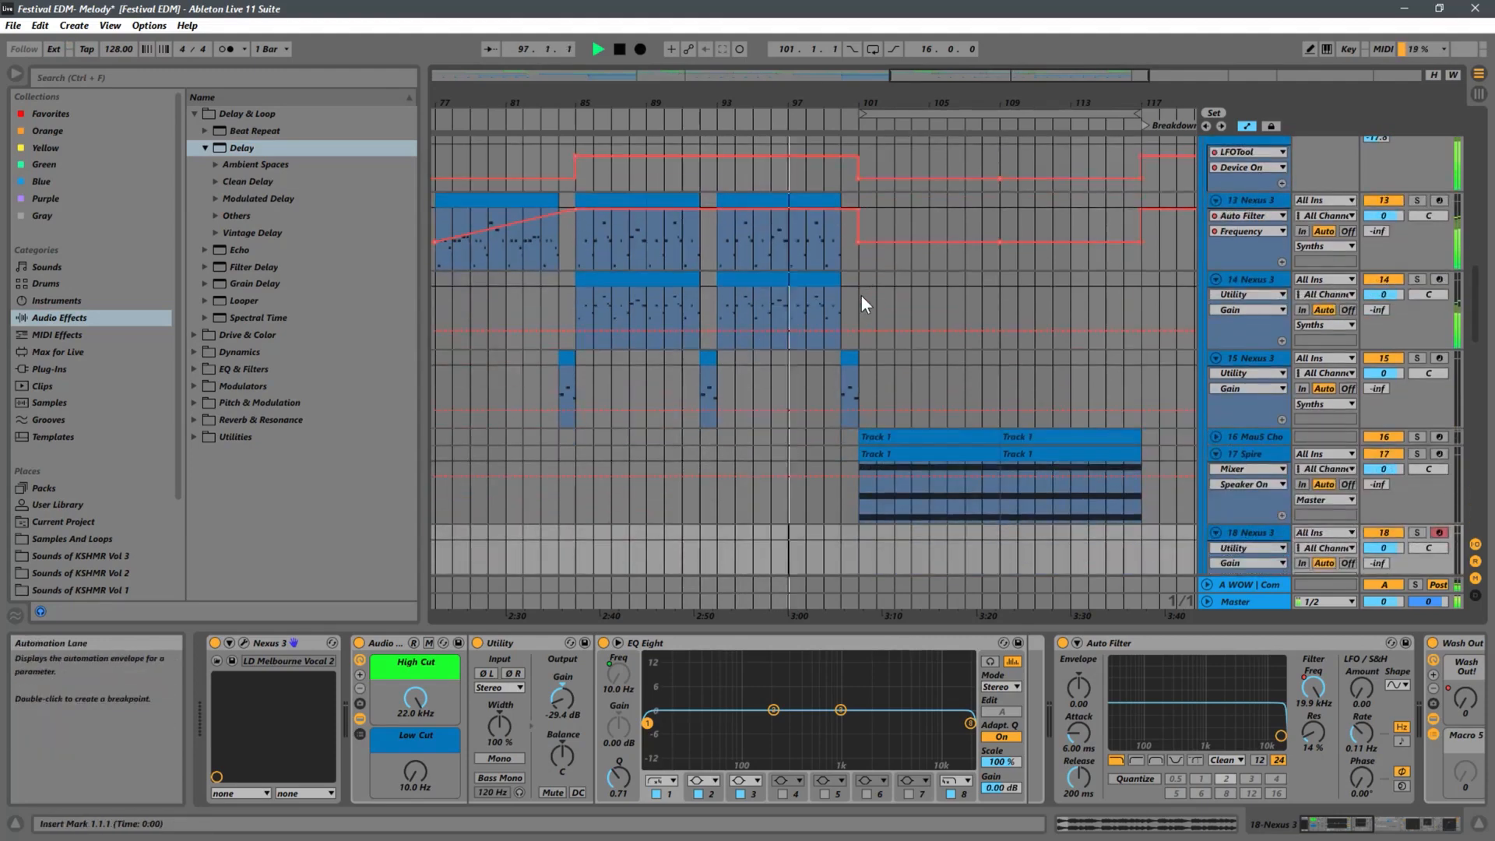
scroll(860, 298, down, 2)
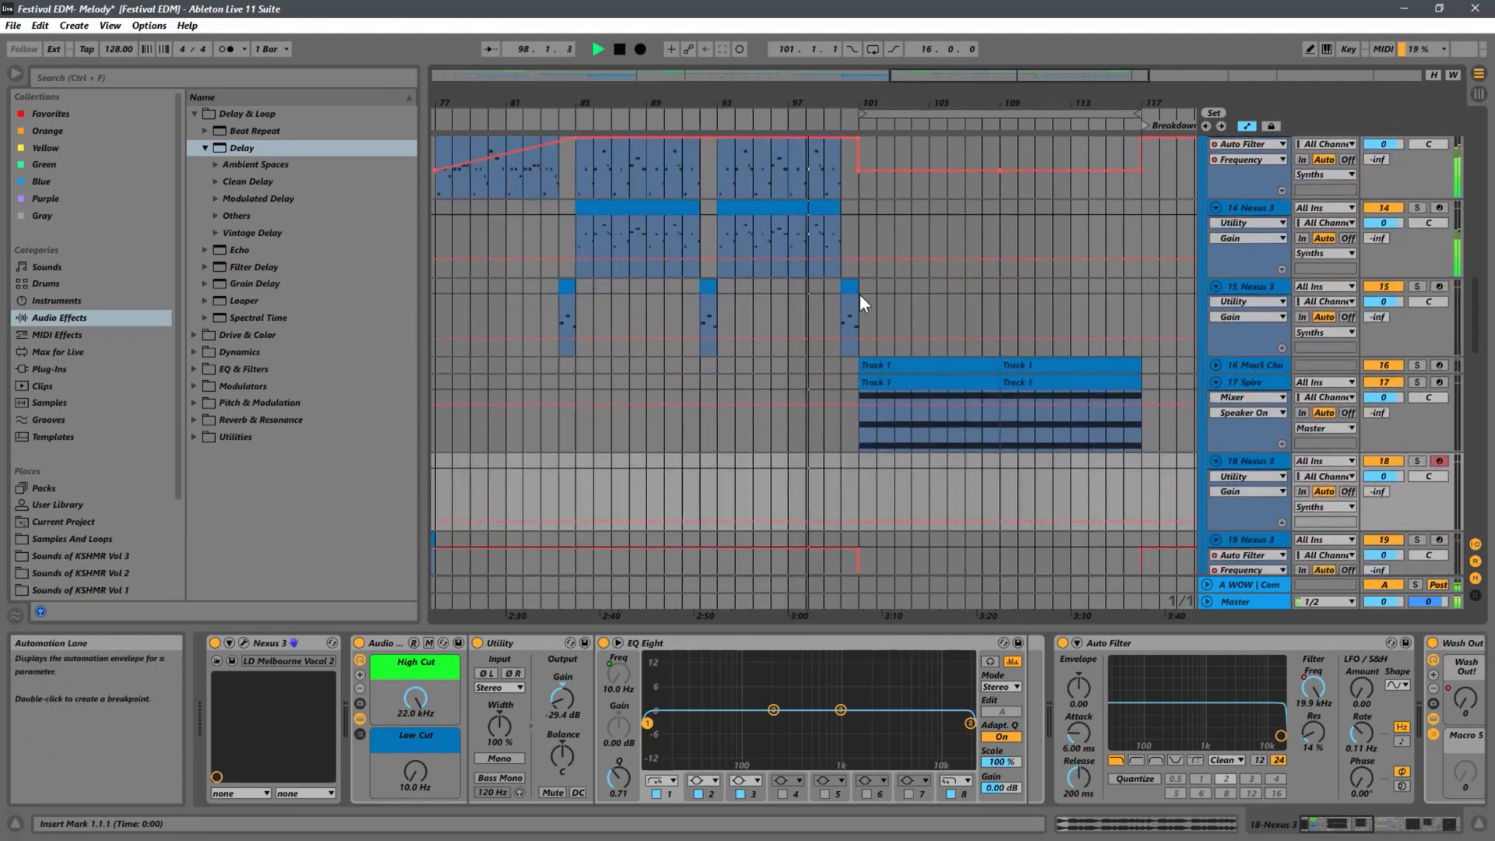
Delete the short KSHMR crash clip at bar 100 on the Crash track
scroll(859, 297, up, 8)
scroll(858, 293, up, 3)
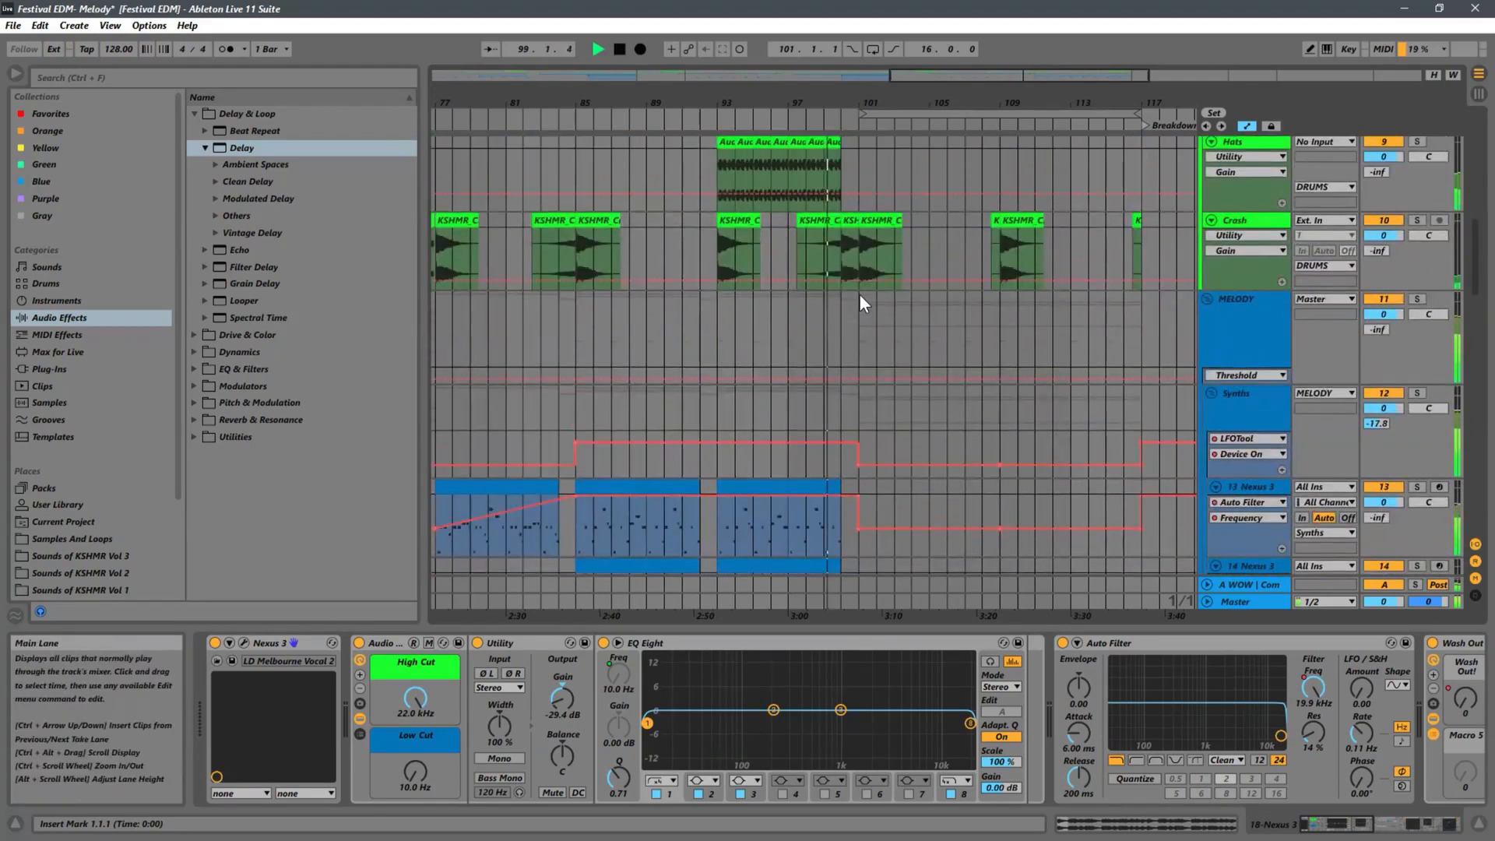
scroll(856, 292, up, 2)
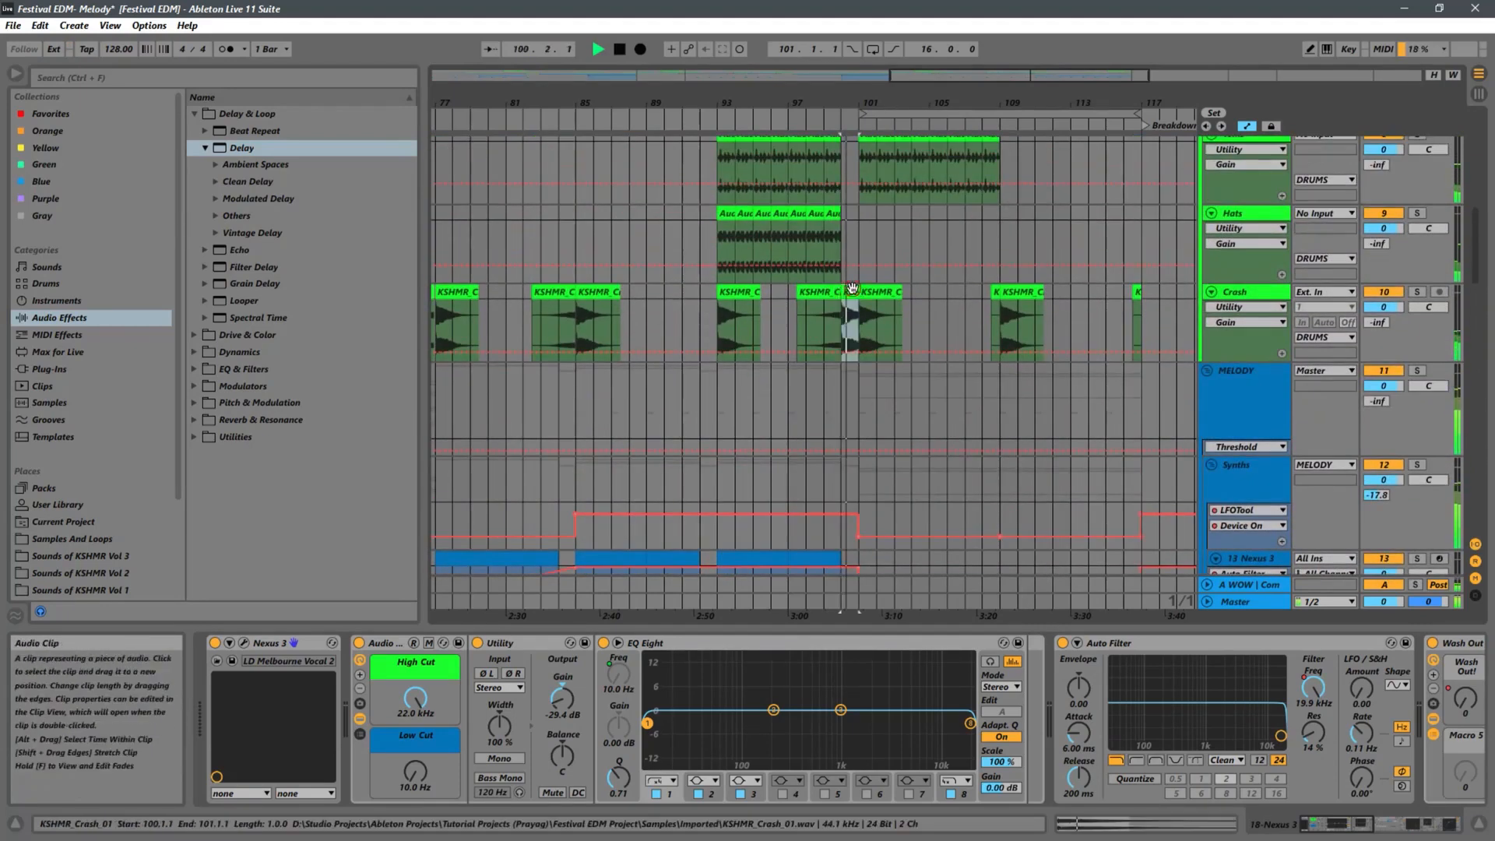
click(849, 285)
click(833, 290)
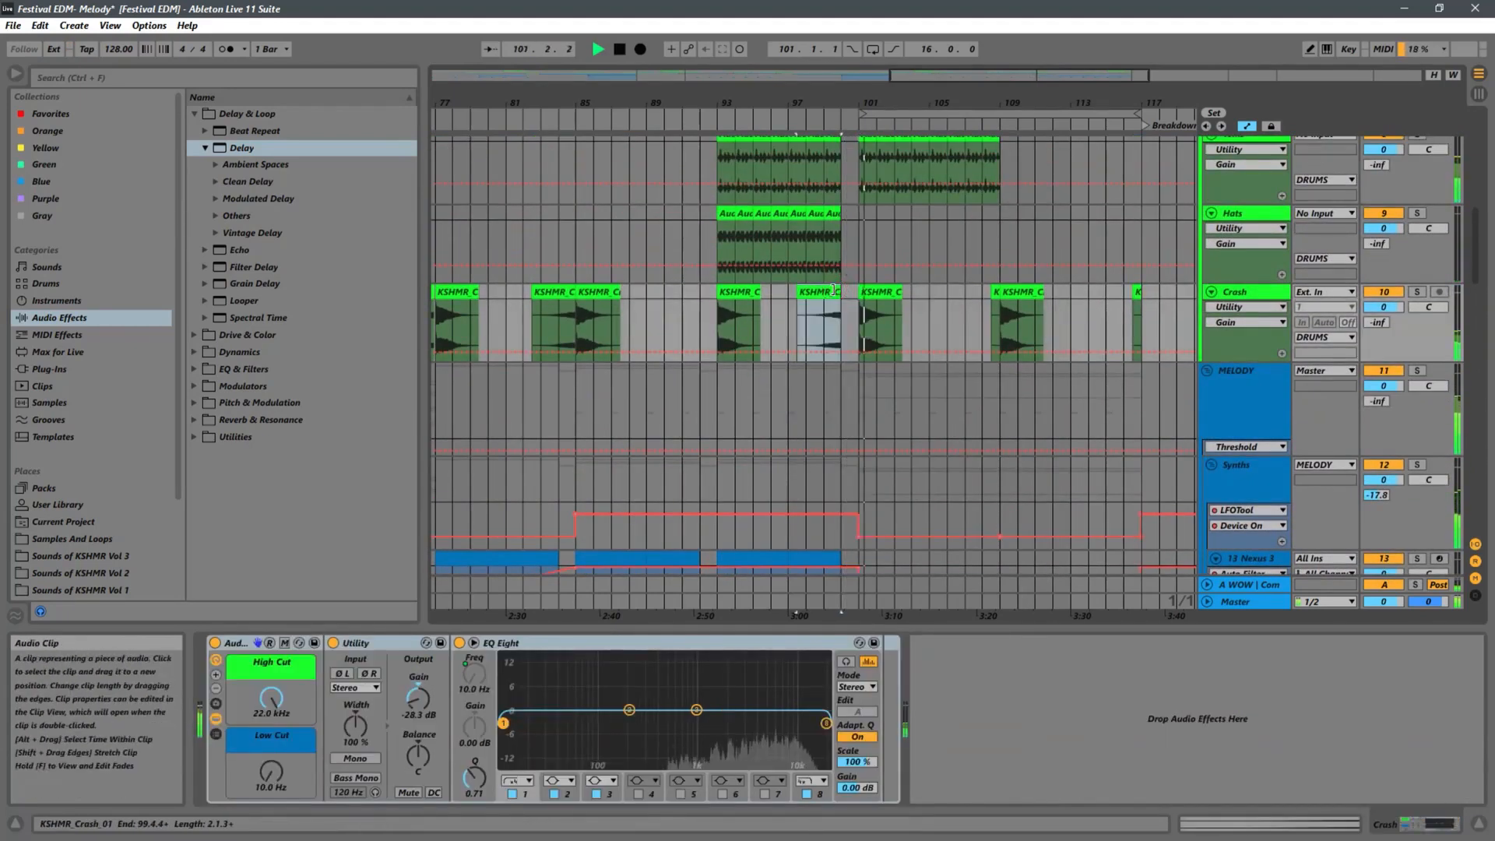
Examine the drum, synth, instrument and bass layers in the section from bar 101 to bar 117 during playback
scroll(876, 300, up, 1)
scroll(876, 291, up, 10)
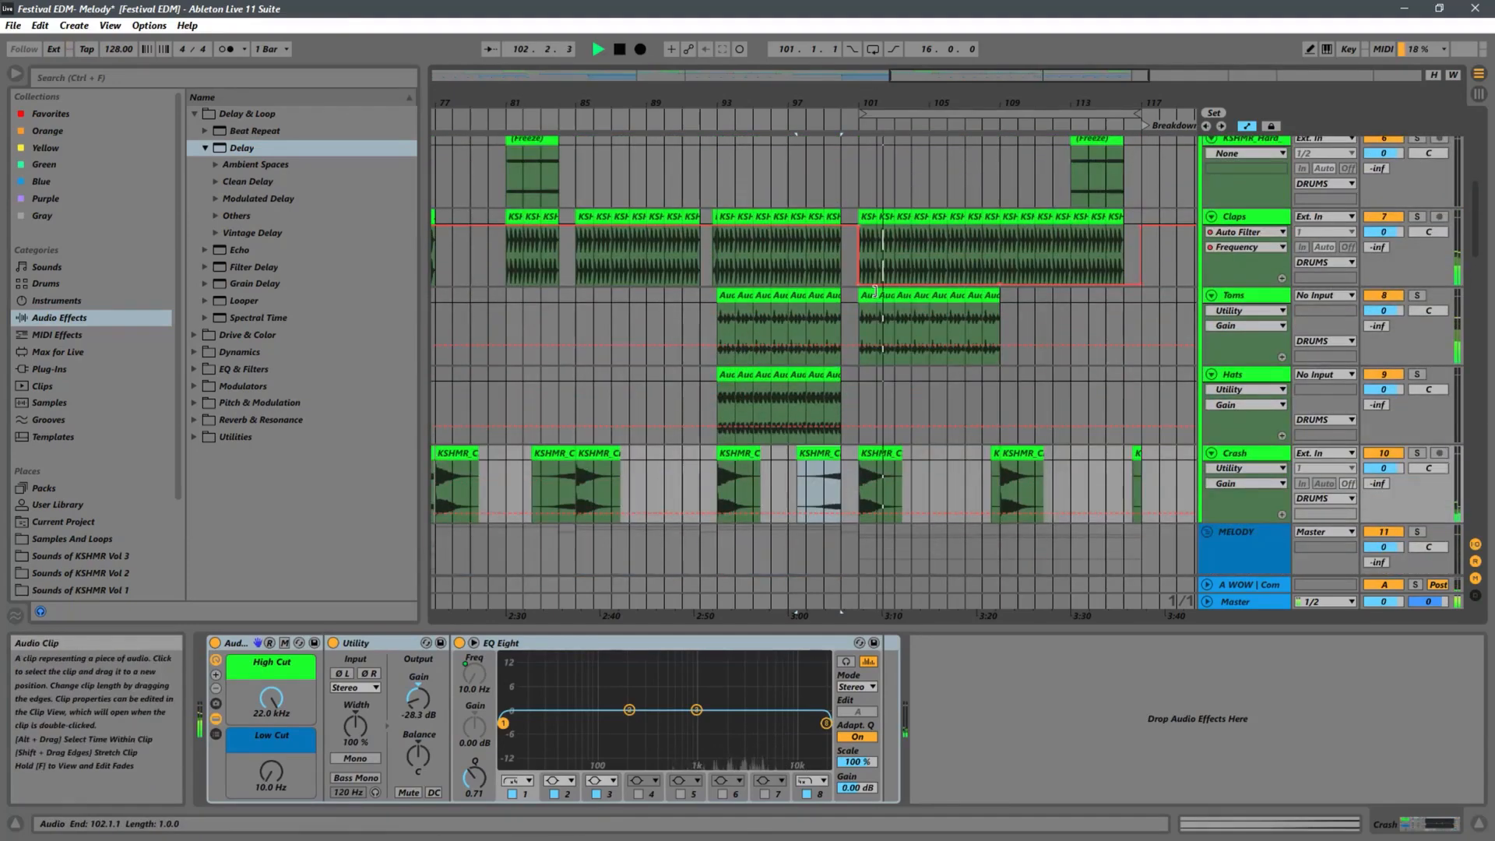
scroll(875, 288, up, 3)
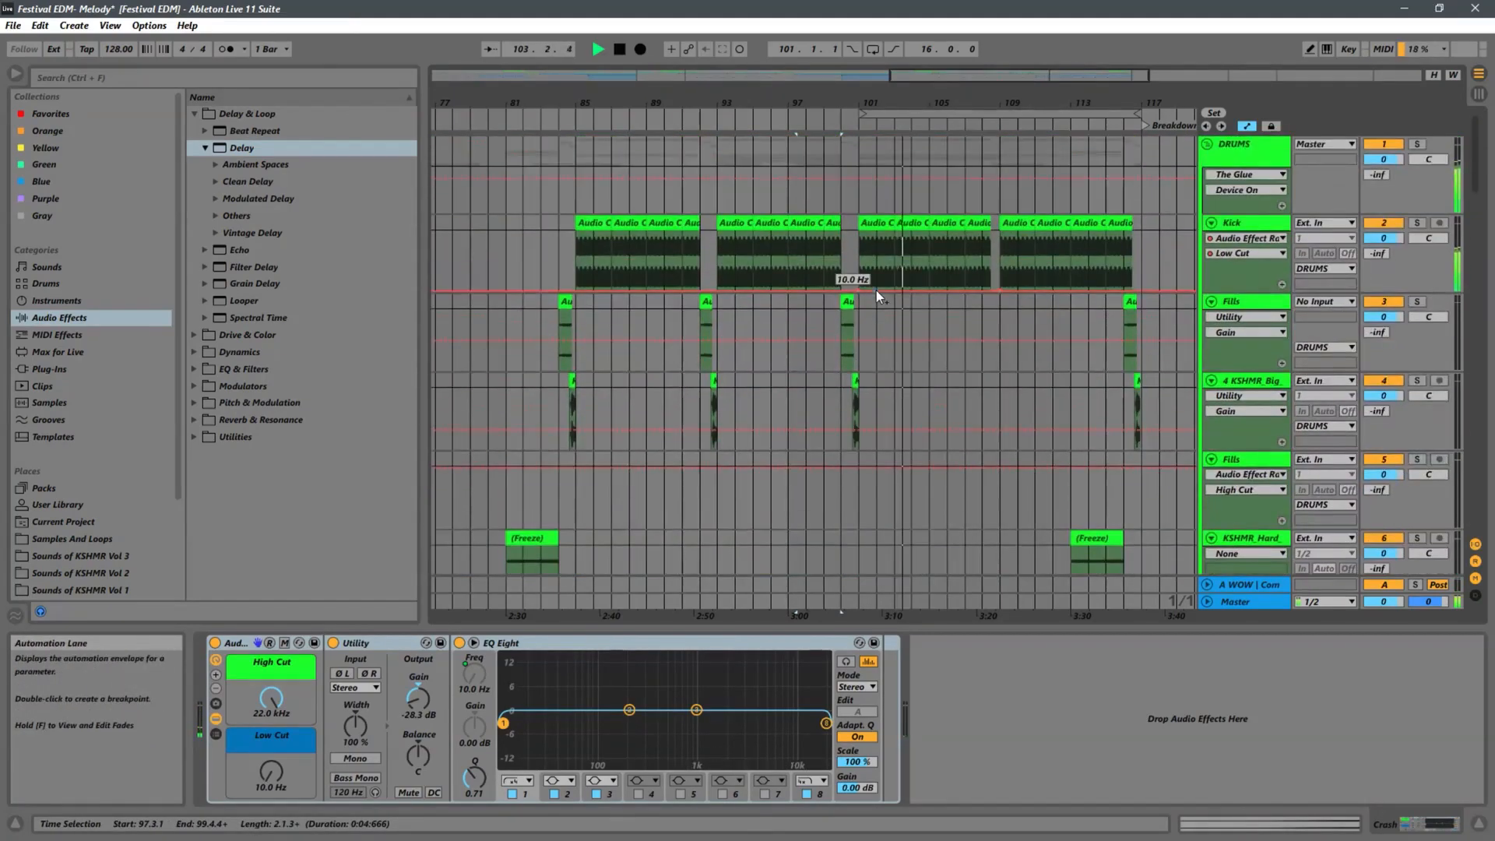
scroll(875, 288, down, 6)
scroll(877, 298, down, 12)
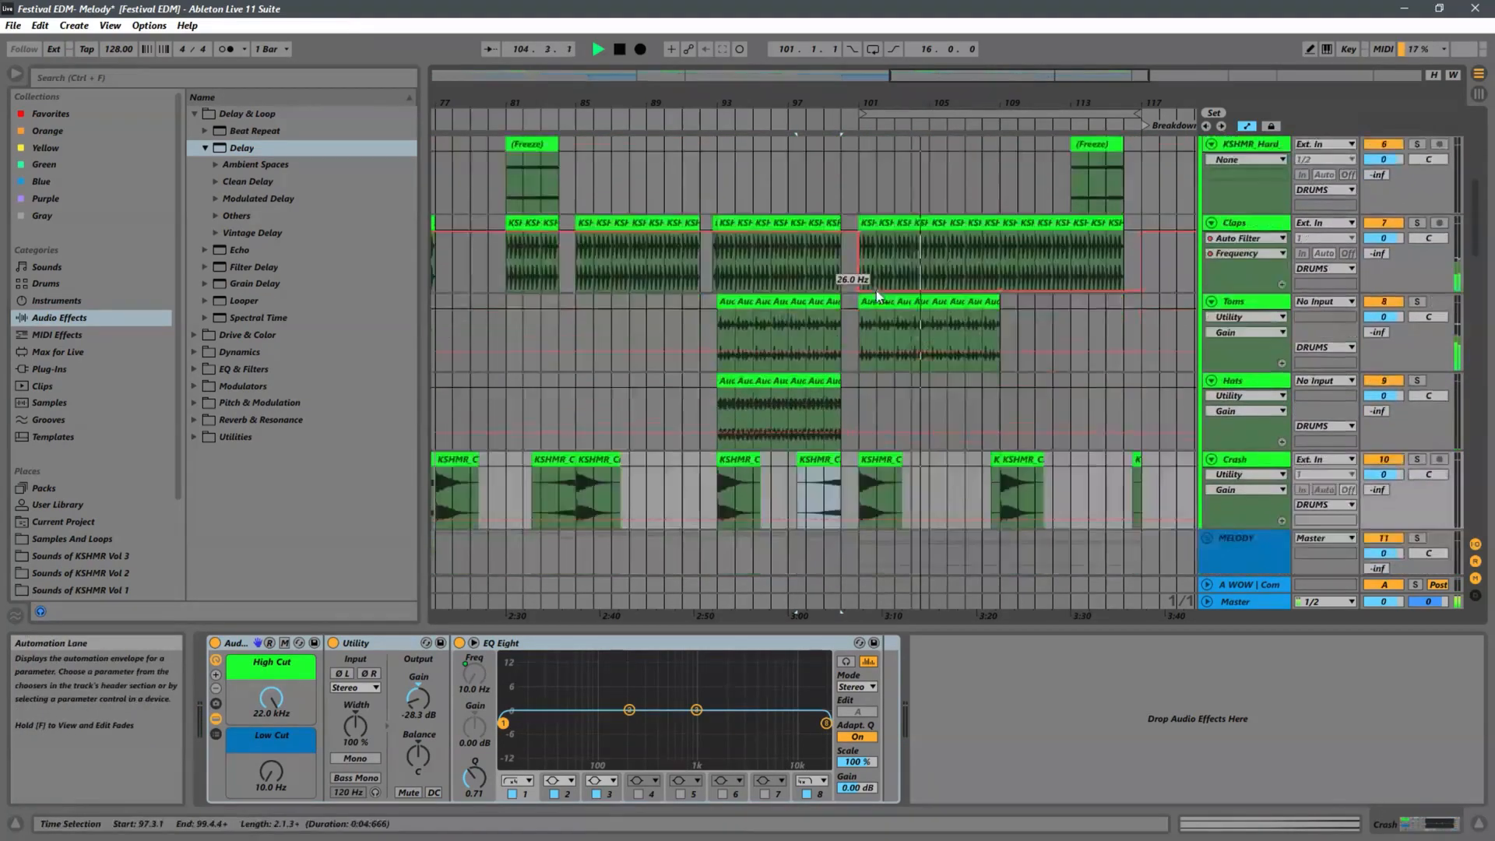
scroll(875, 292, down, 5)
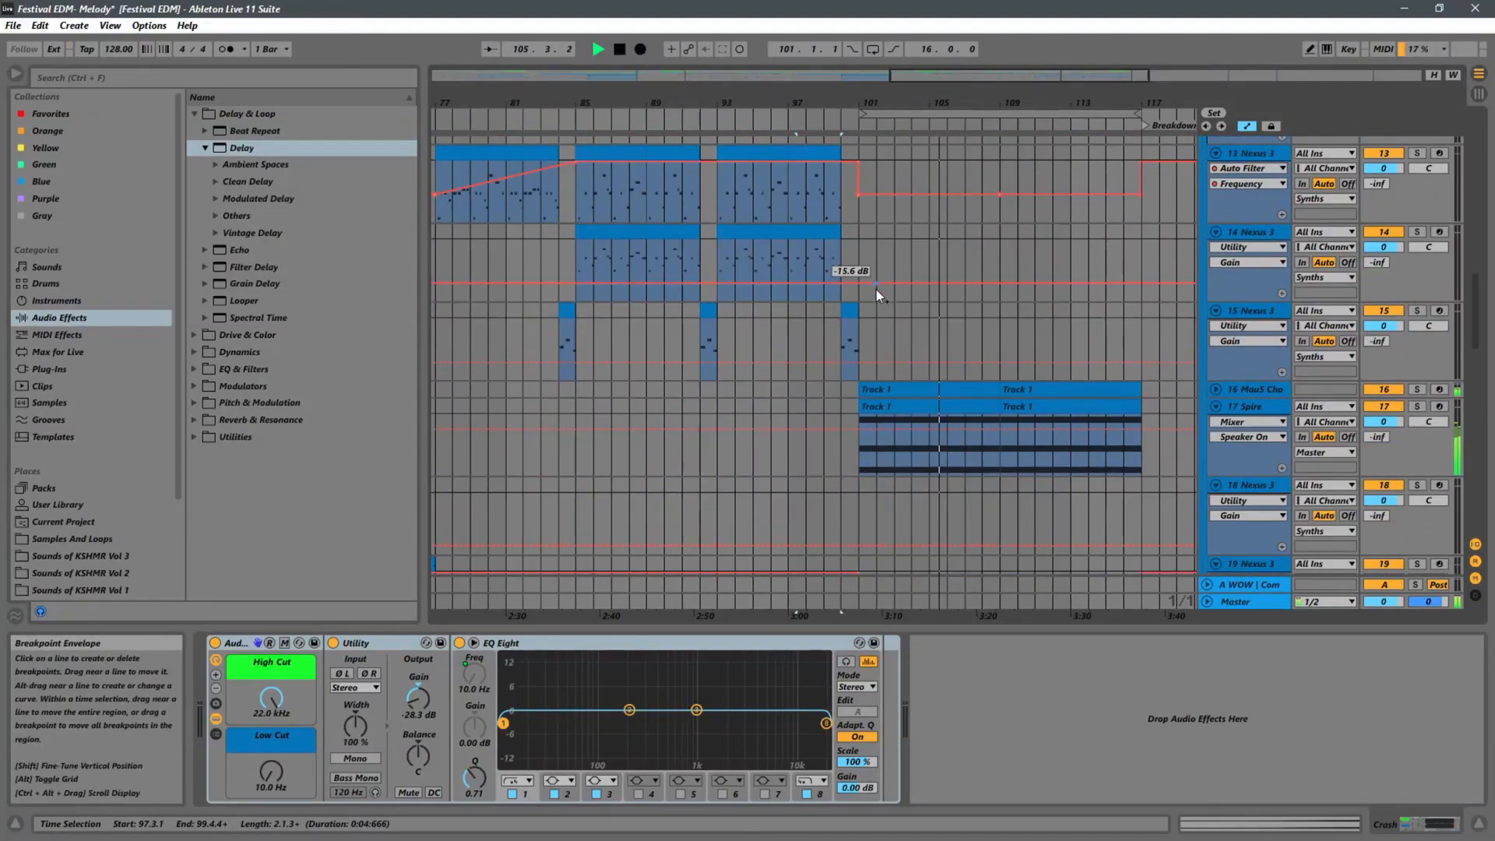
drag(1079, 113, 973, 109)
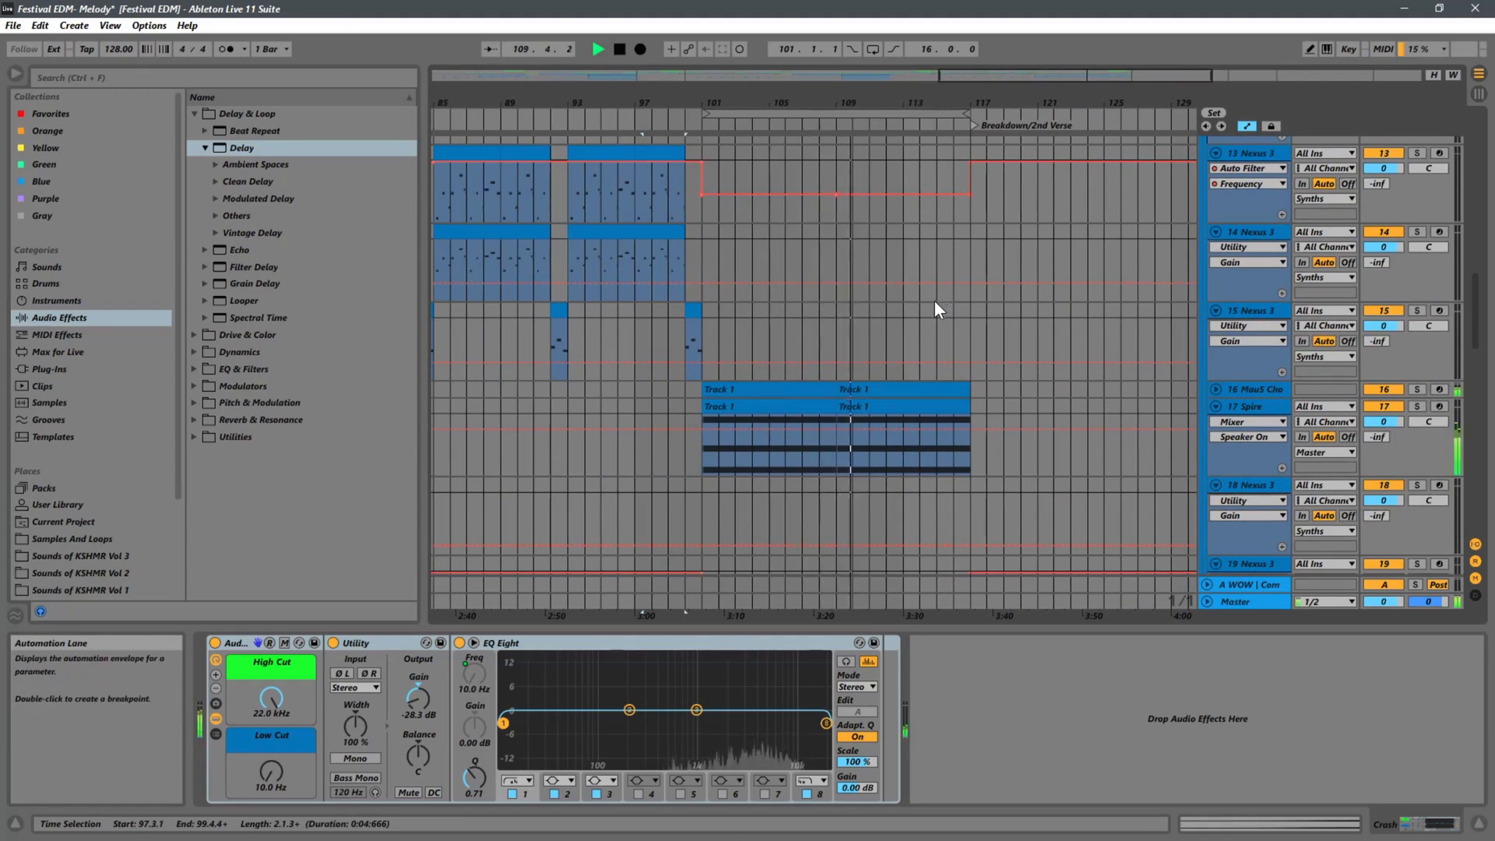
scroll(934, 300, down, 5)
scroll(935, 302, down, 8)
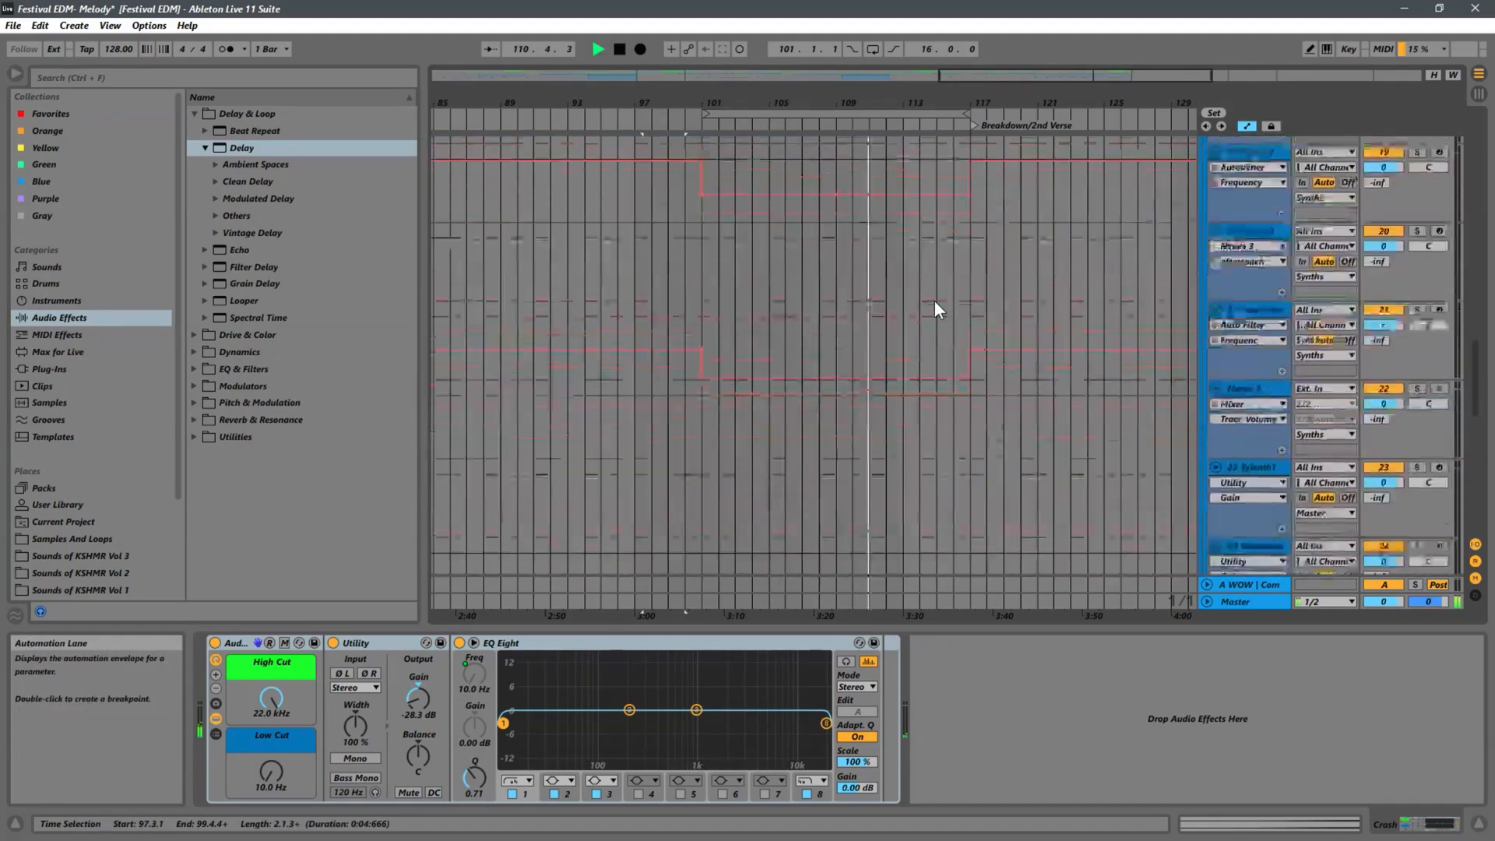
scroll(936, 307, down, 2)
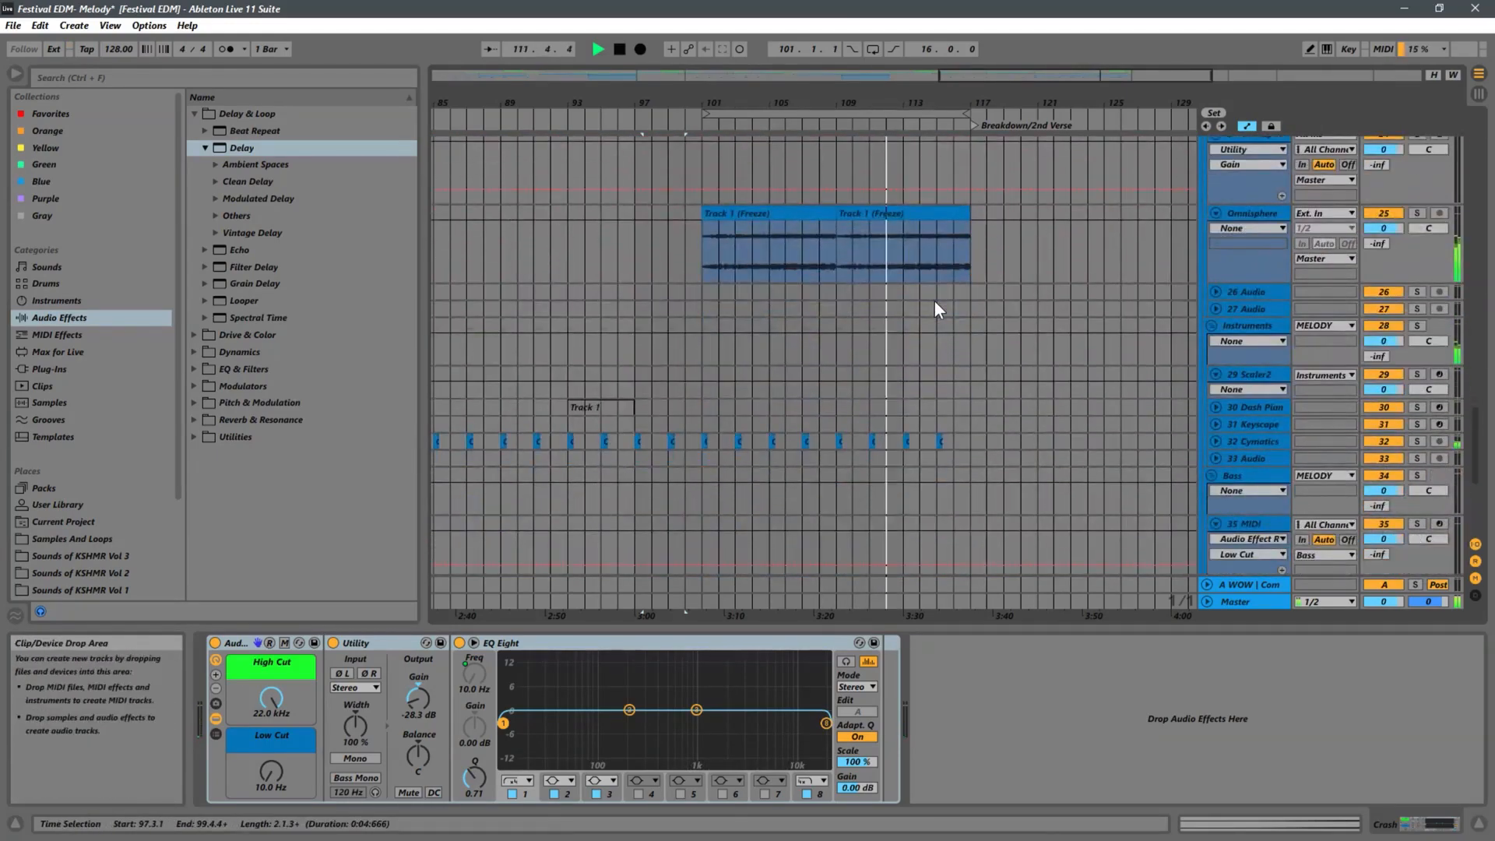
scroll(936, 307, down, 1)
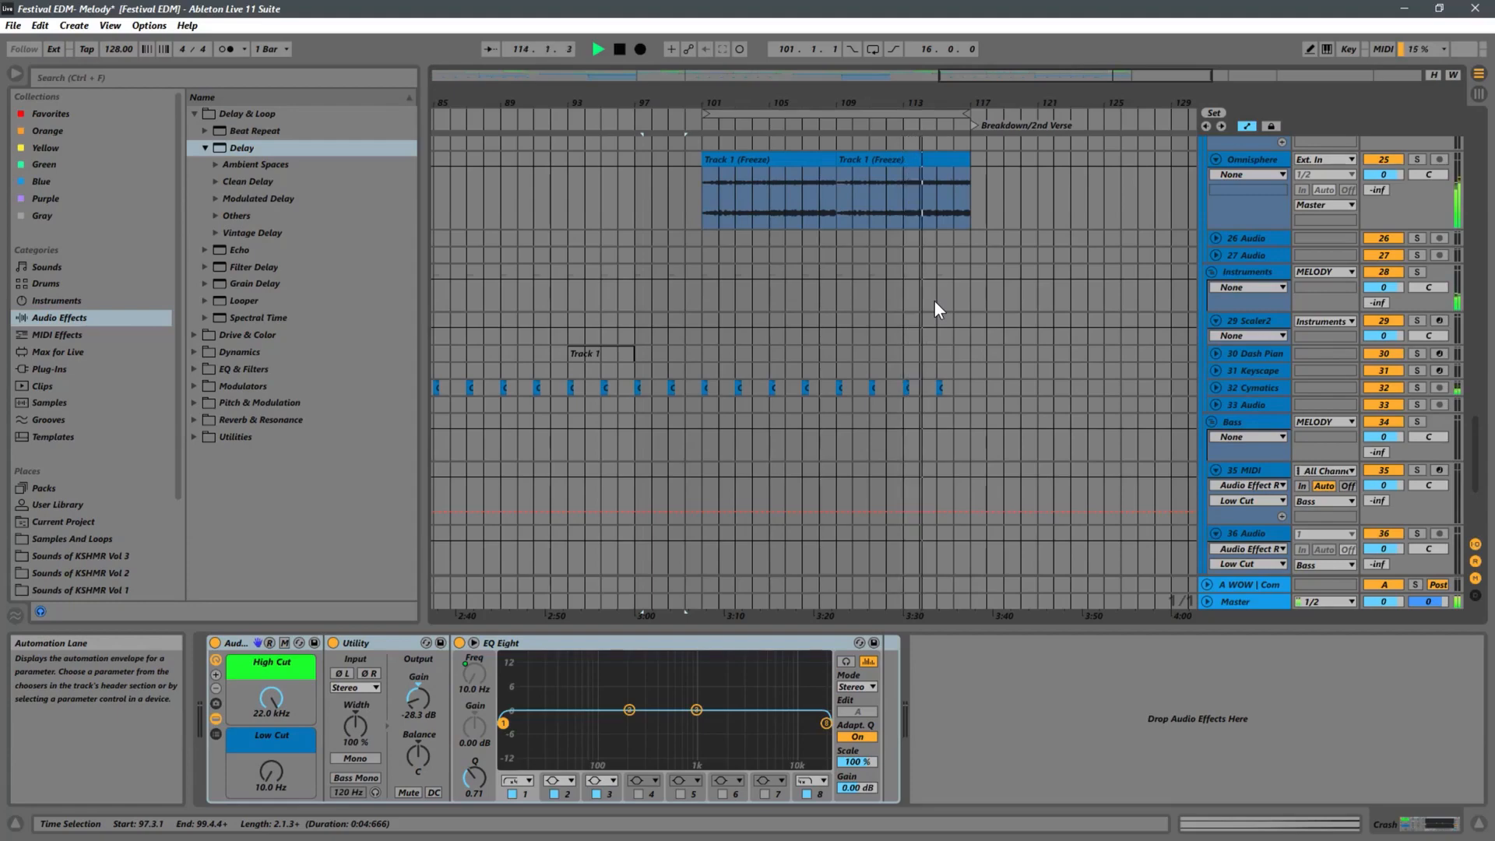
scroll(934, 302, down, 4)
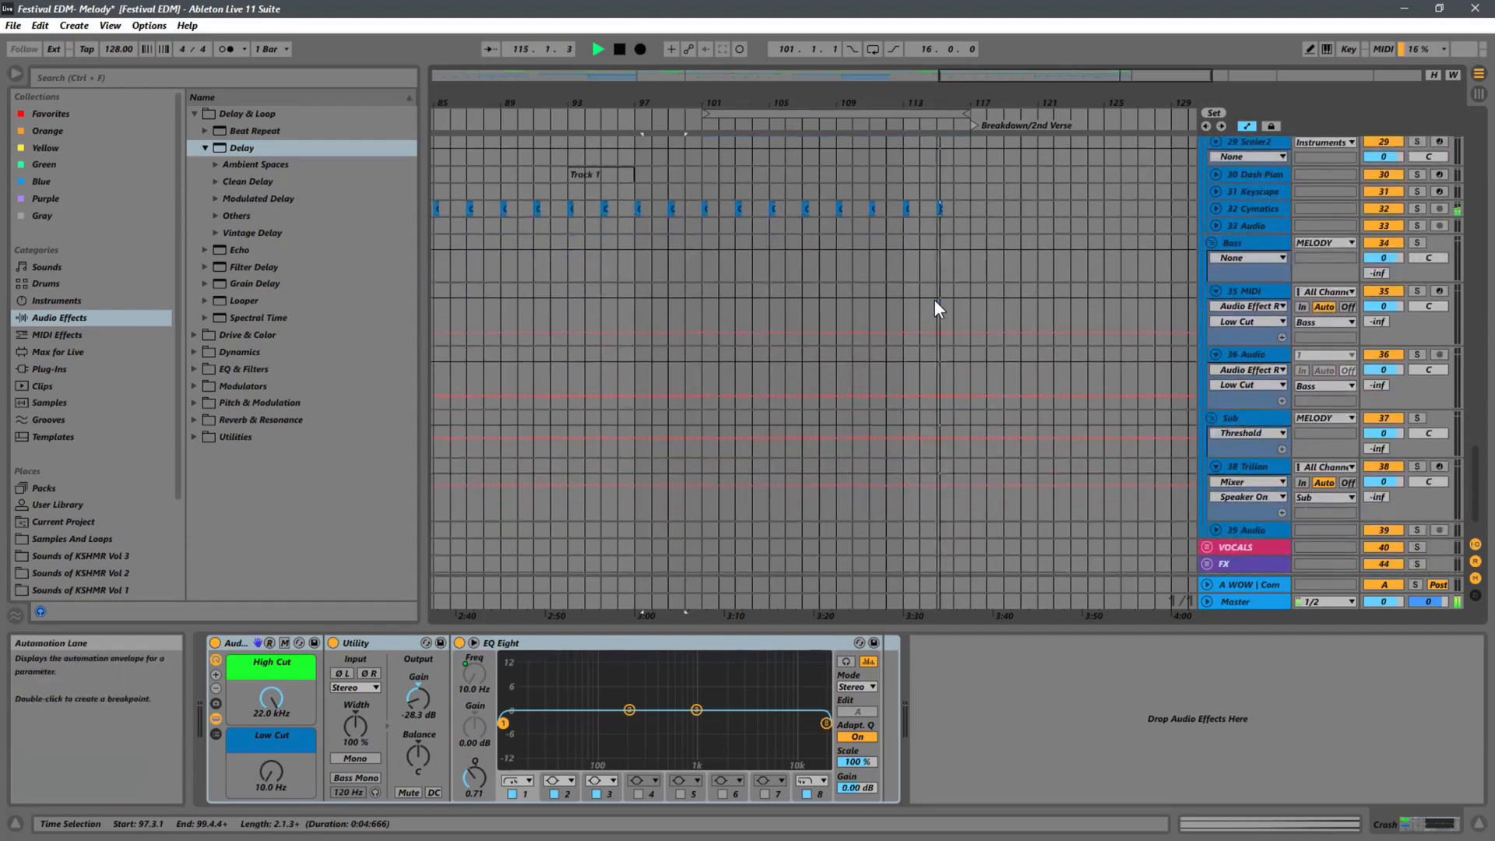
scroll(934, 307, up, 7)
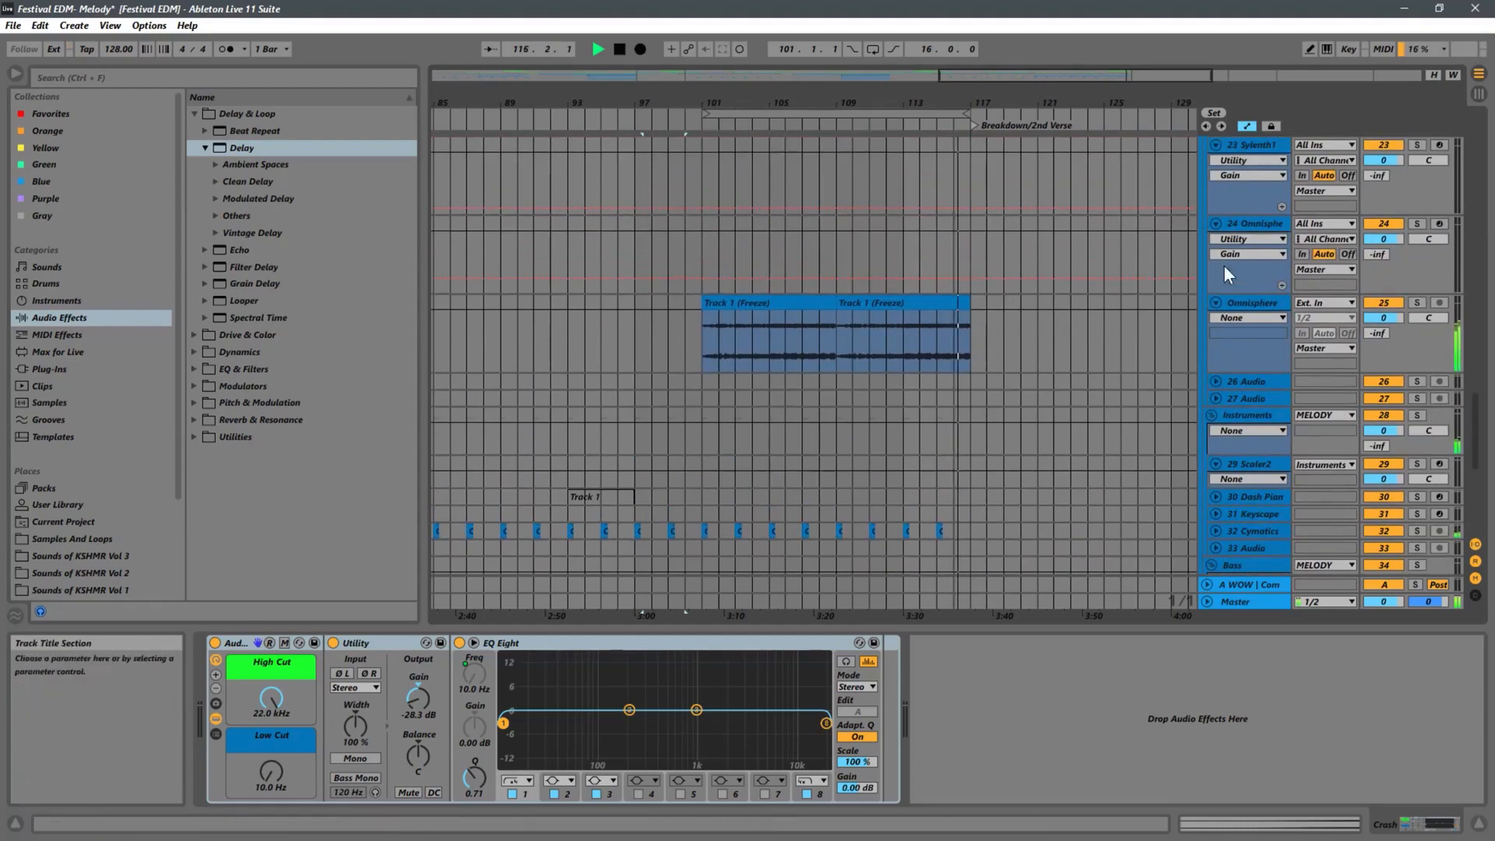
Fold all the tracks inside the Synths group and stop playback
alt+click(1214, 222)
scroll(1117, 282, up, 1)
scroll(1116, 289, up, 10)
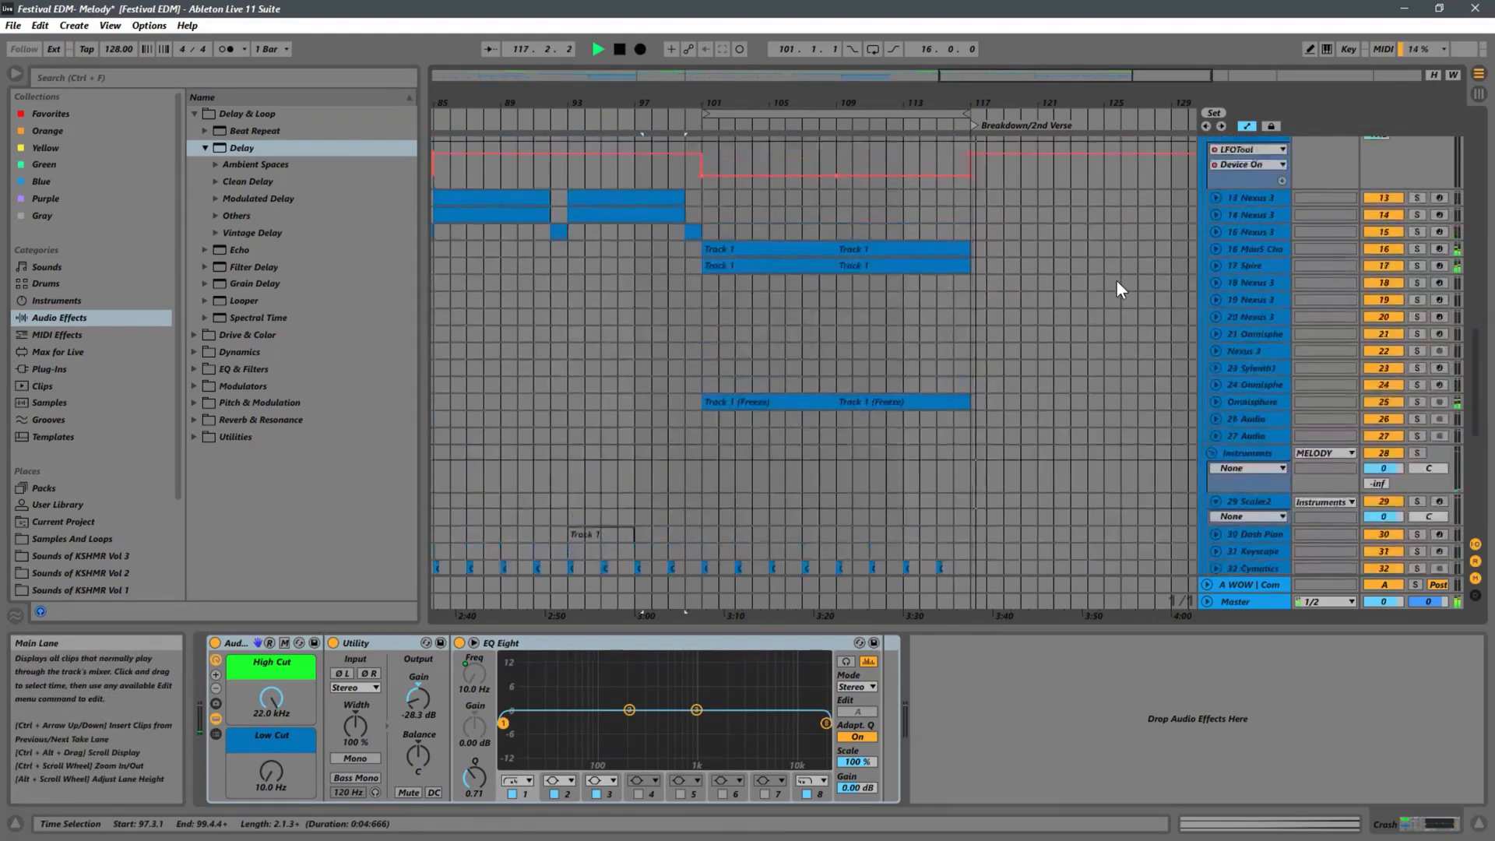
scroll(1116, 278, up, 8)
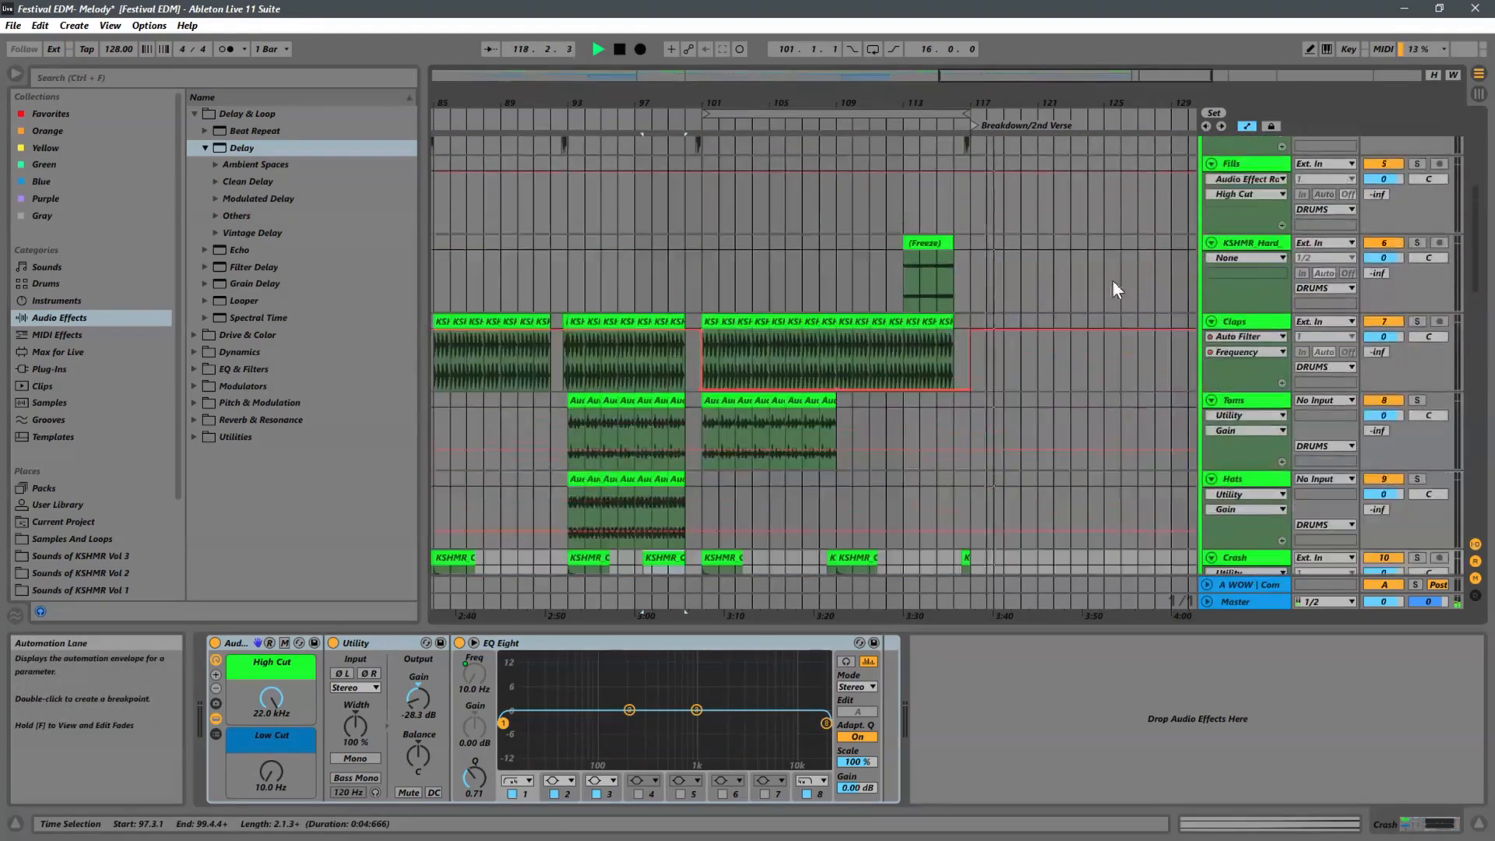
key(space)
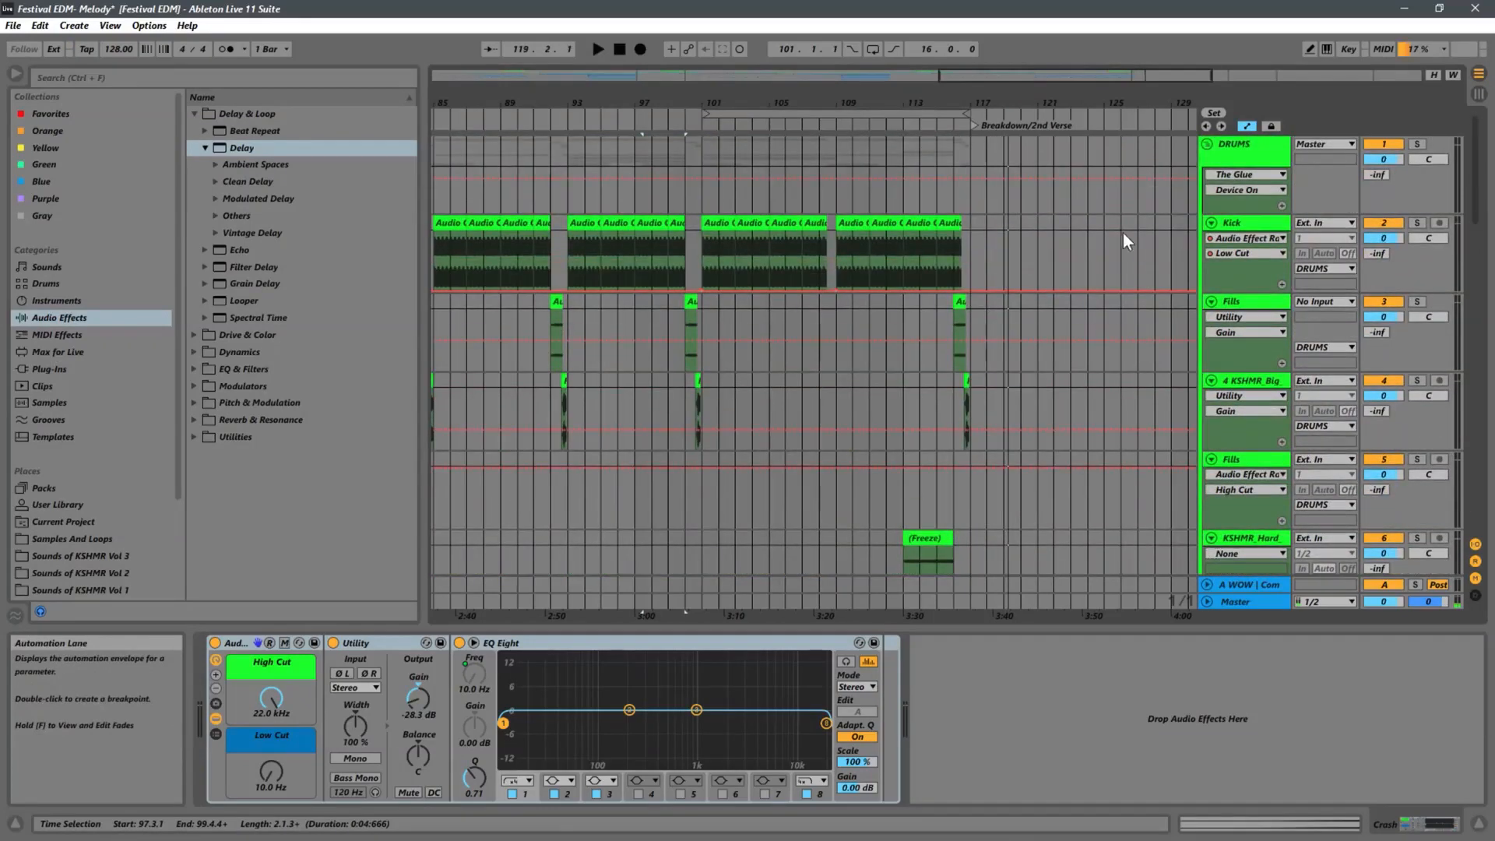
Look over the drum tracks across the whole arrangement from the intro to the outro
drag(692, 102, 911, 22)
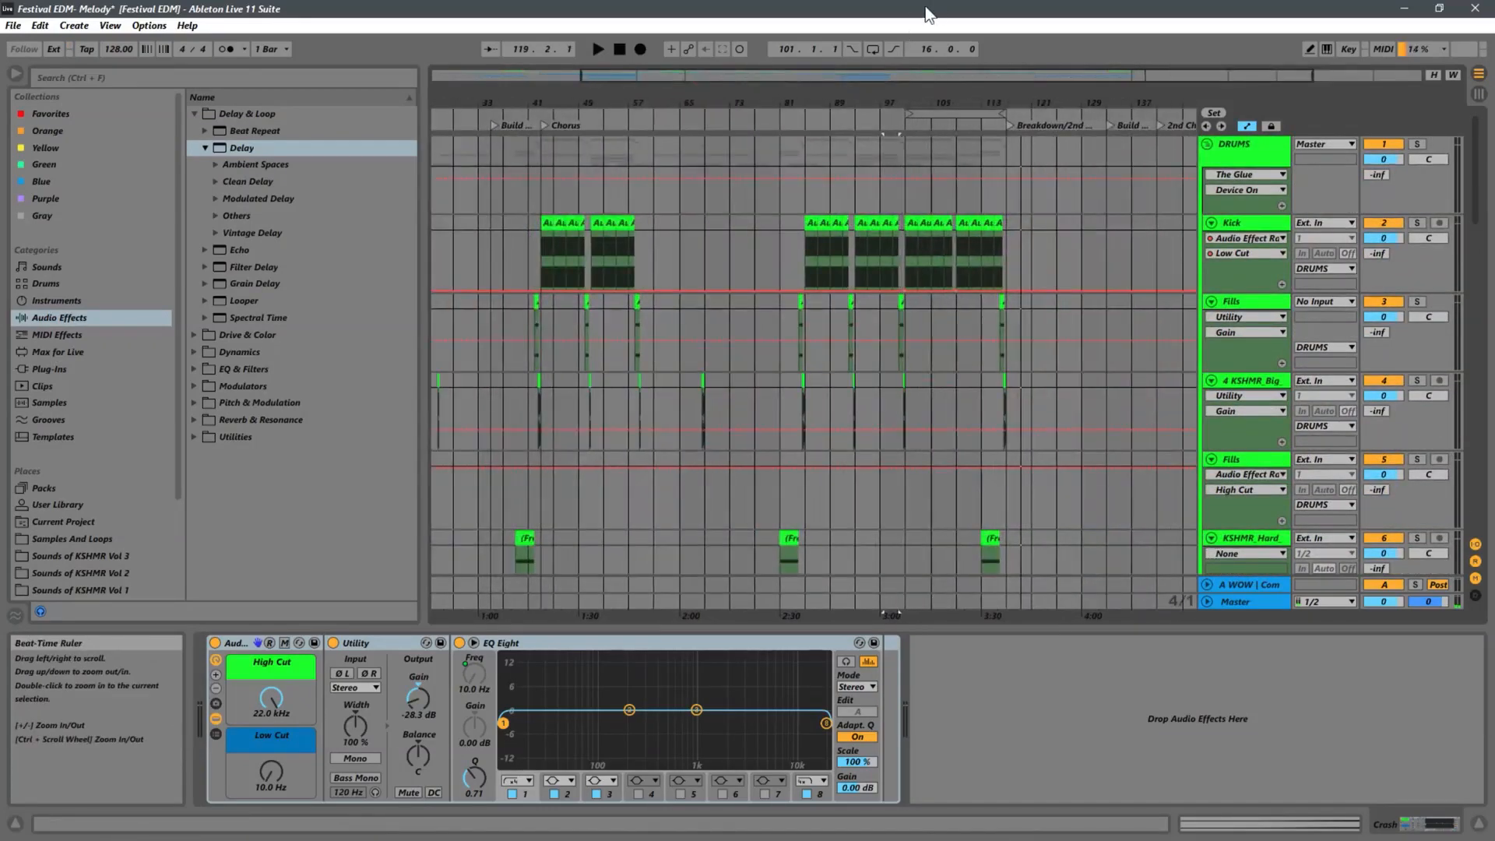
drag(705, 102, 778, 78)
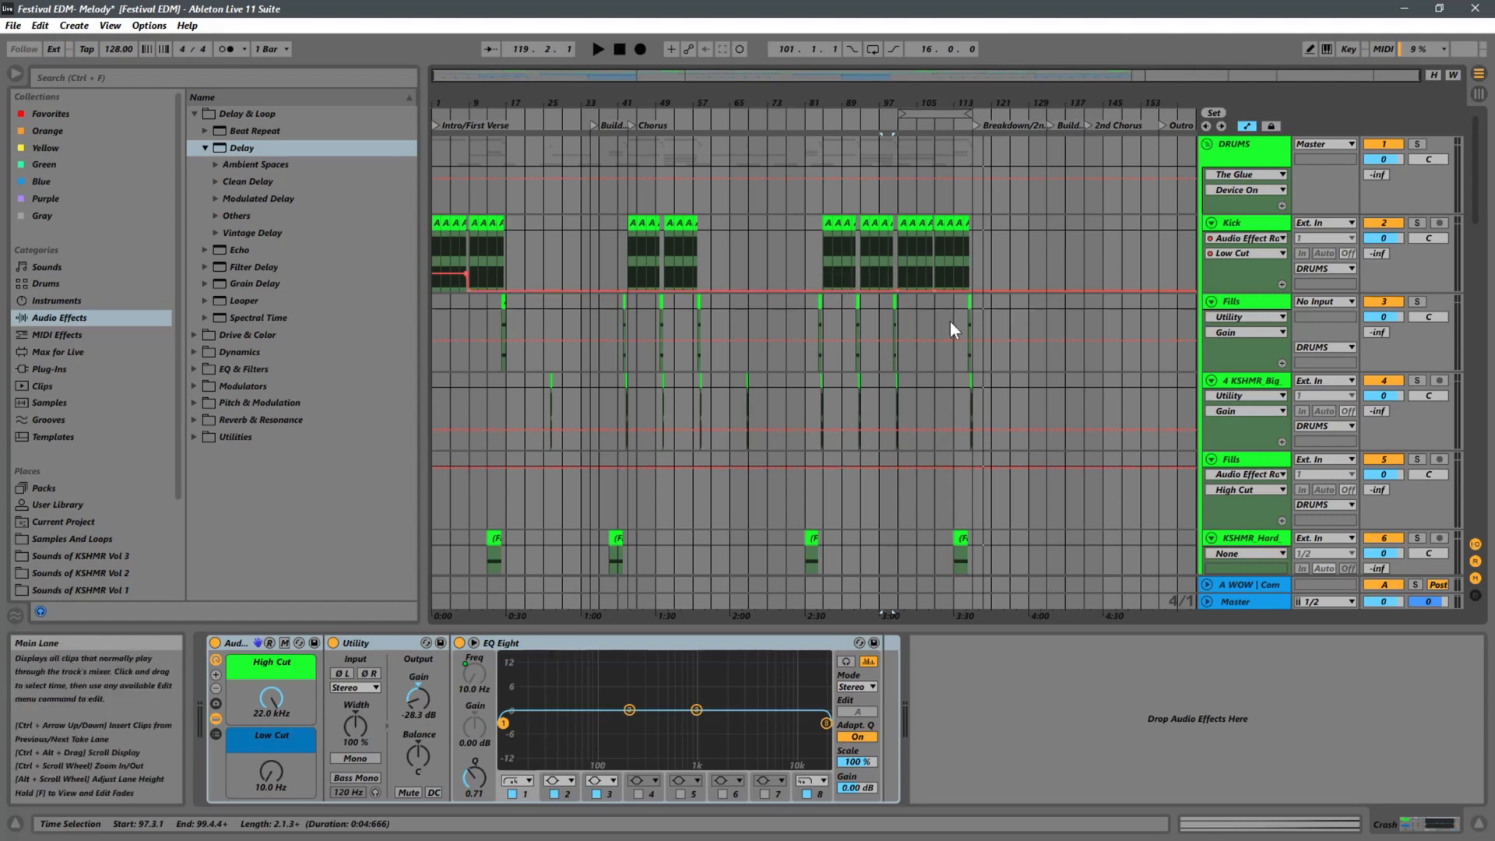
scroll(919, 334, down, 8)
scroll(931, 333, down, 3)
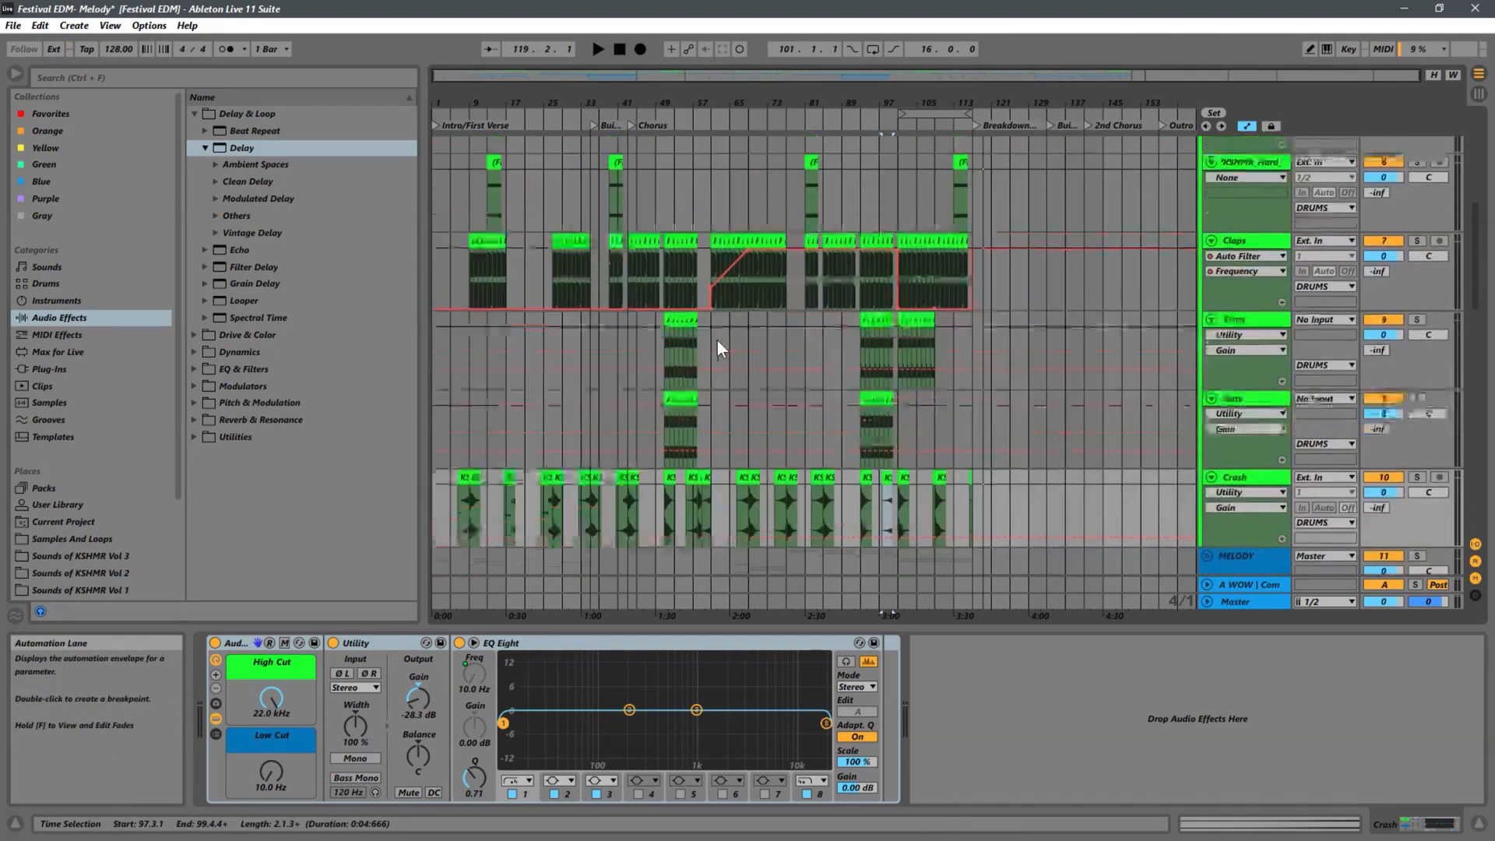